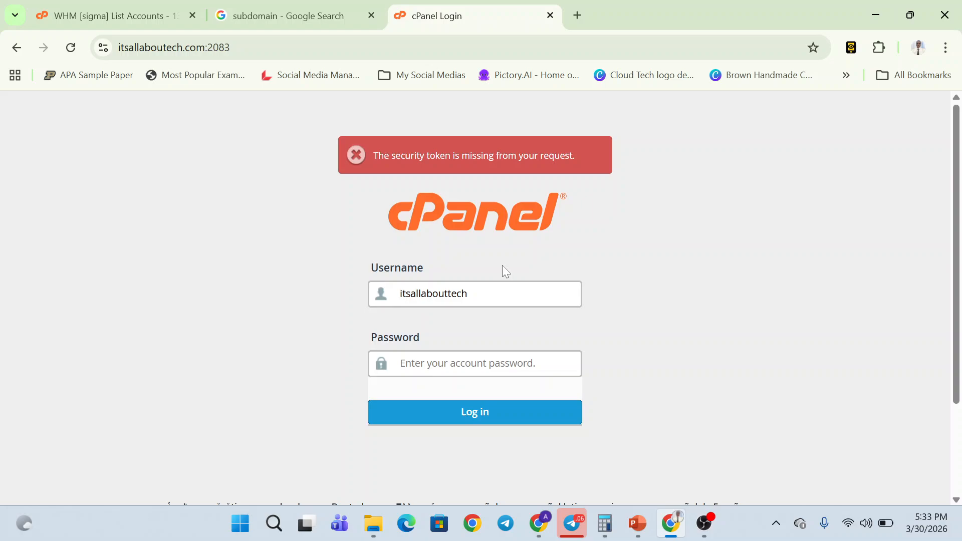
- Log into cPanel with the account password and scroll the Tools page to its Email section
key("alt+Tab")
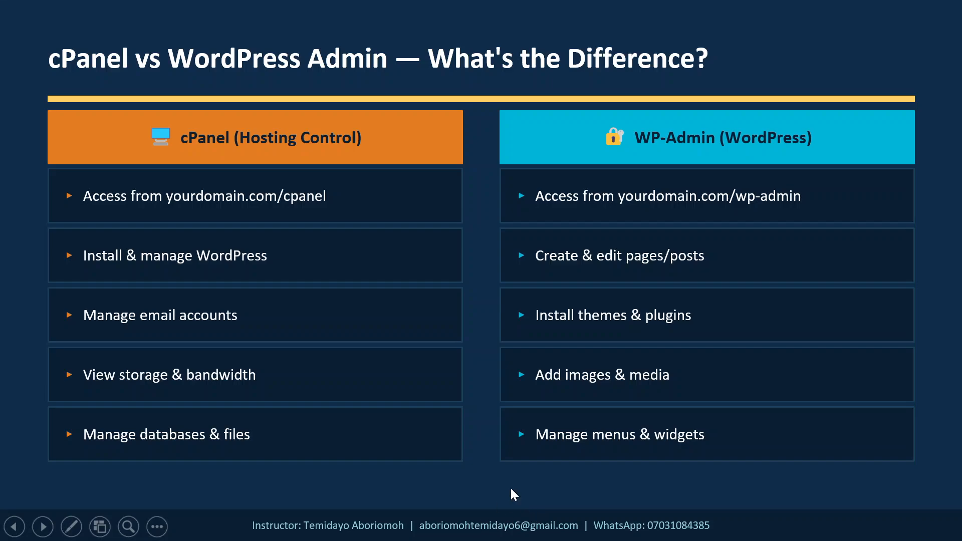
key("alt+Tab")
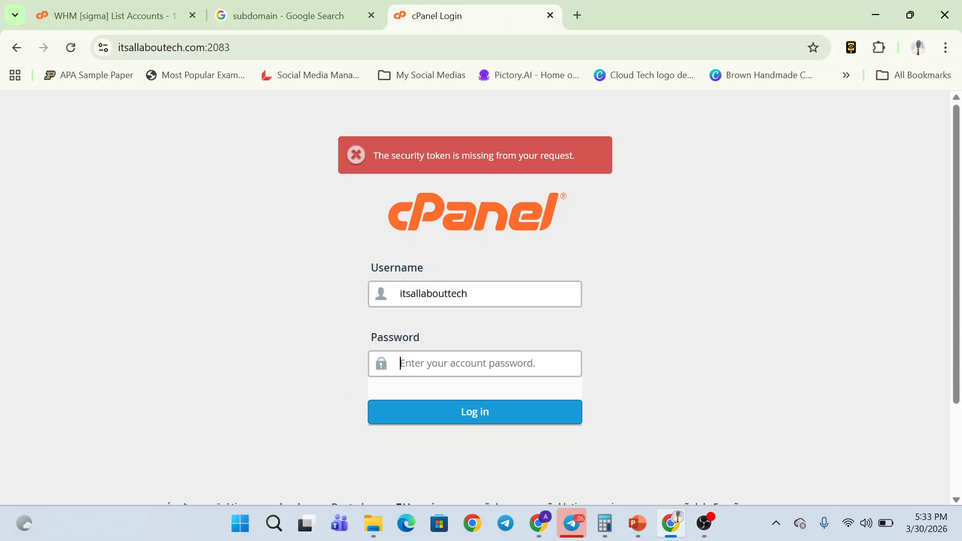
type("•••")
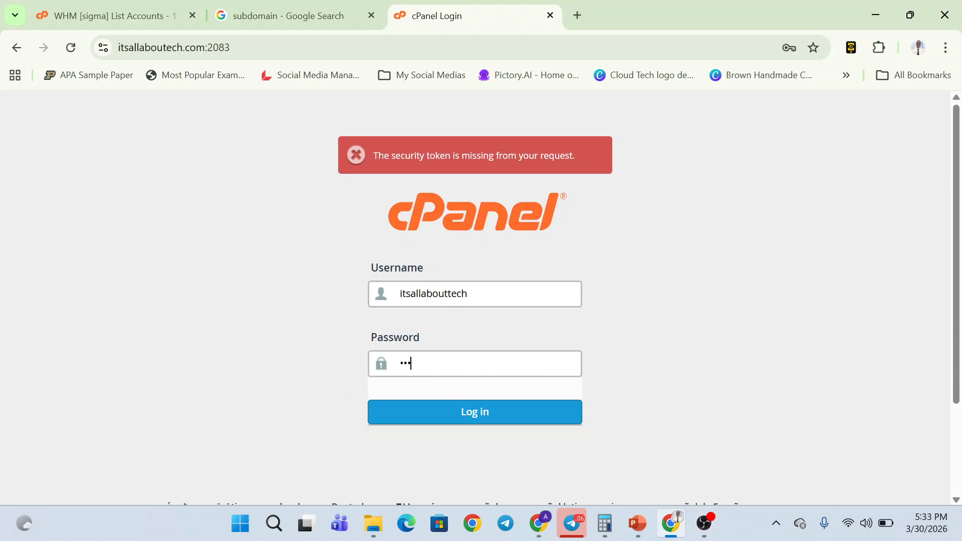
type("•••••••••")
key("Return")
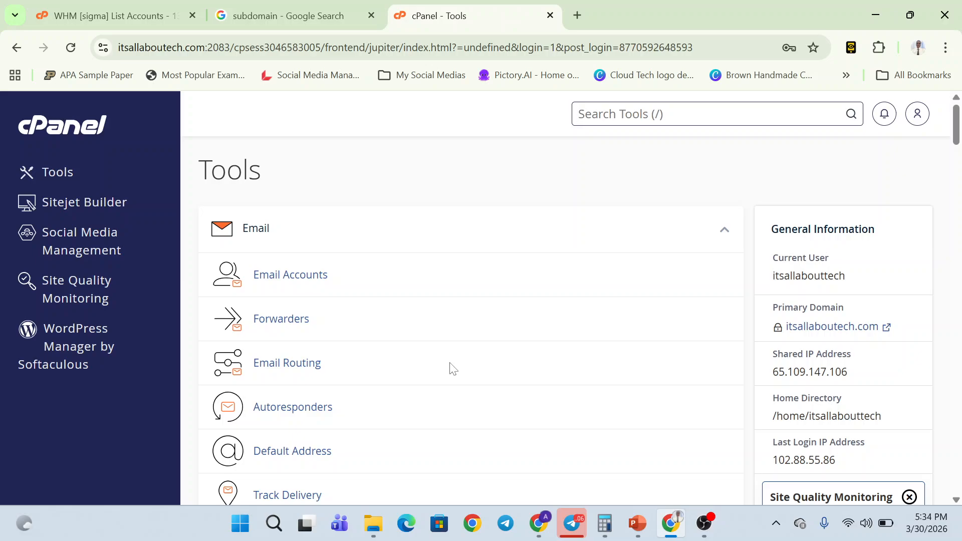
scroll(452, 369, "down", 1)
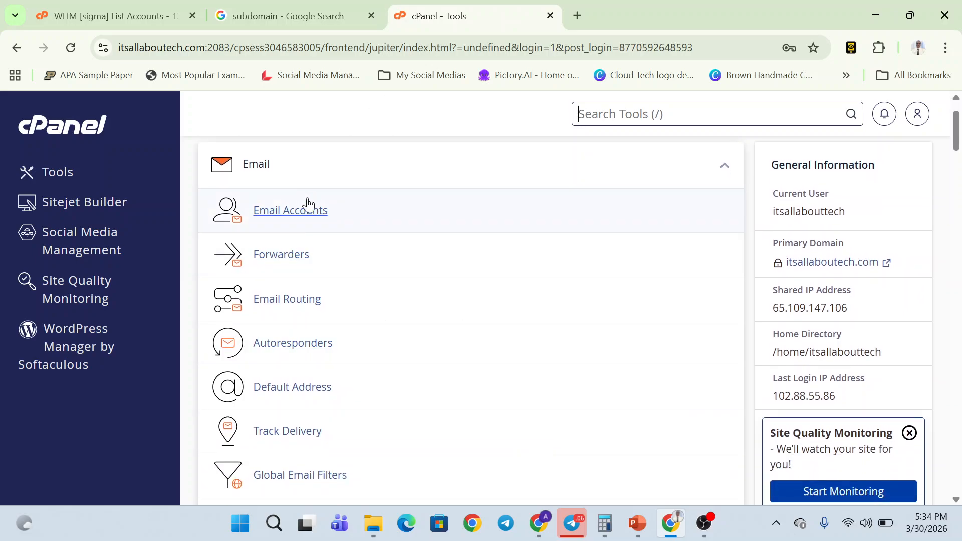
scroll(351, 286, "down", 3)
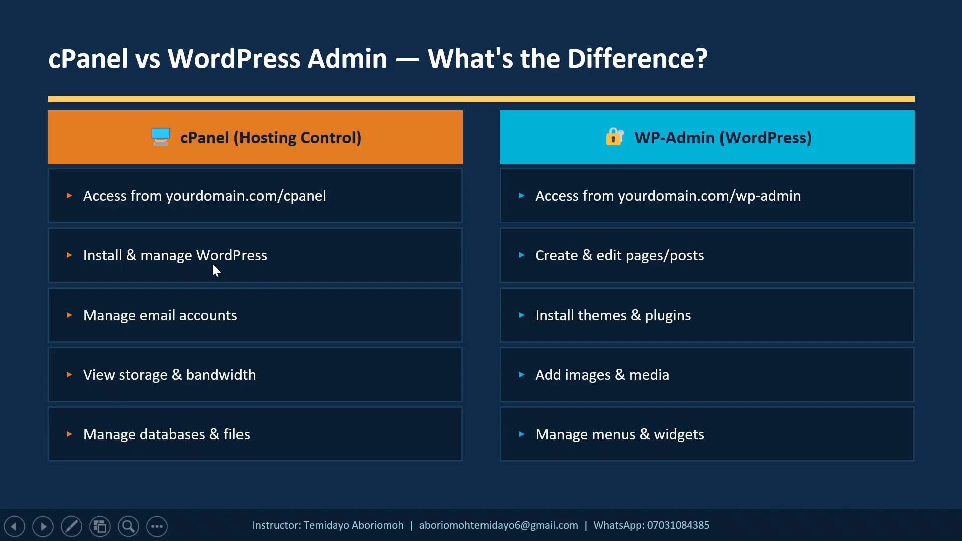
- Step back to 'What Is cPanel?', then forward to the six-step 'Installing WordPress via cPanel' slide
key("Left")
key("Left")
key("Left")
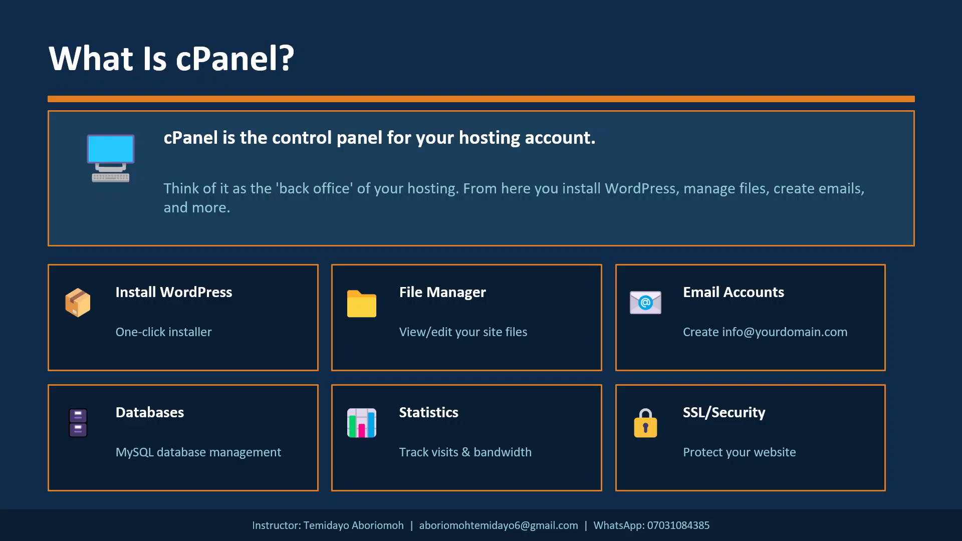
key("Right")
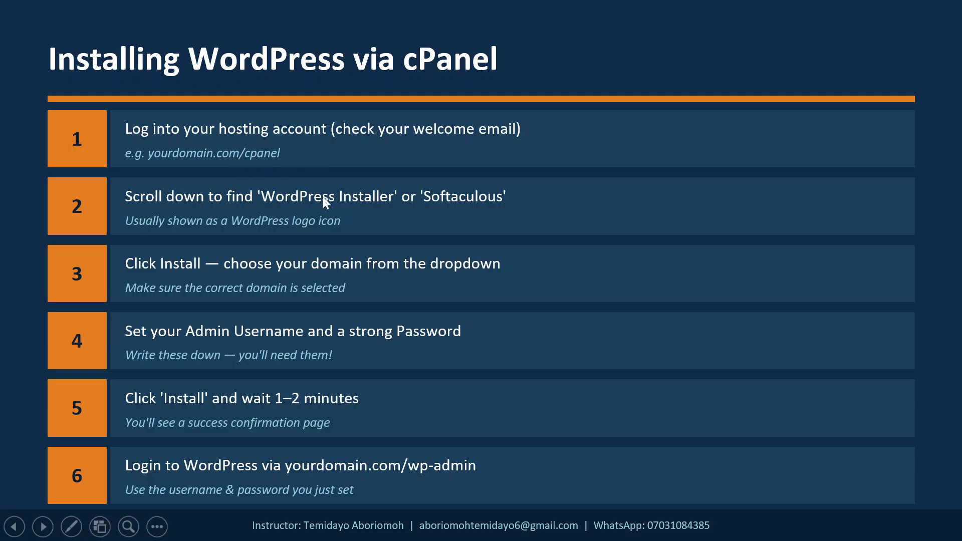
- Preview Softaculous's WordPress Management page from the cPanel sidebar, then go back to the Tools page
key("alt+Tab")
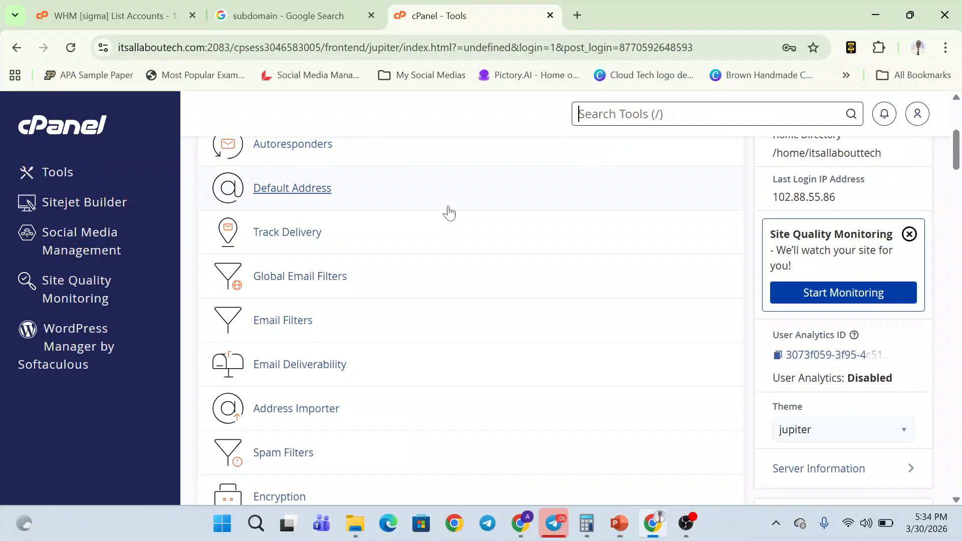
scroll(448, 206, "up", 4)
scroll(448, 206, "down", 2)
scroll(446, 211, "down", 6)
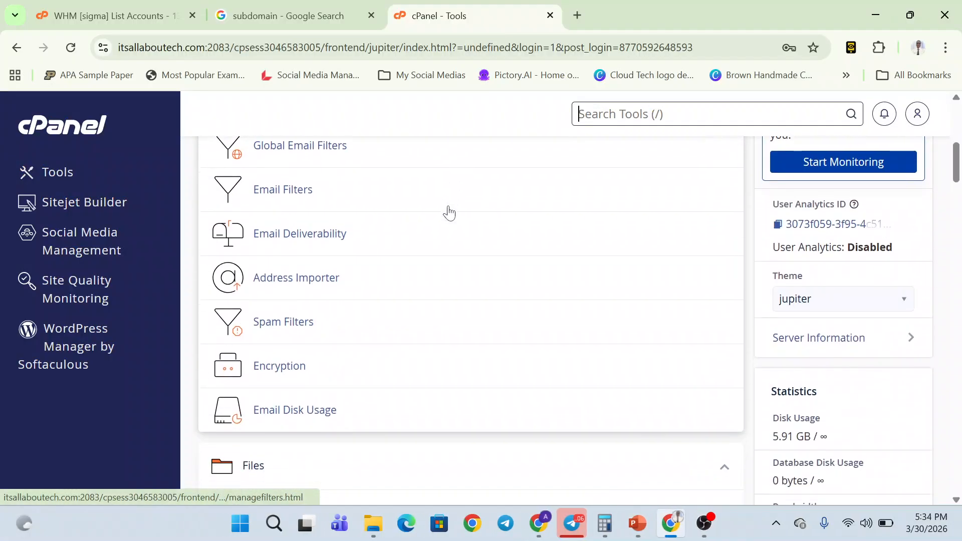
scroll(447, 211, "up", 8)
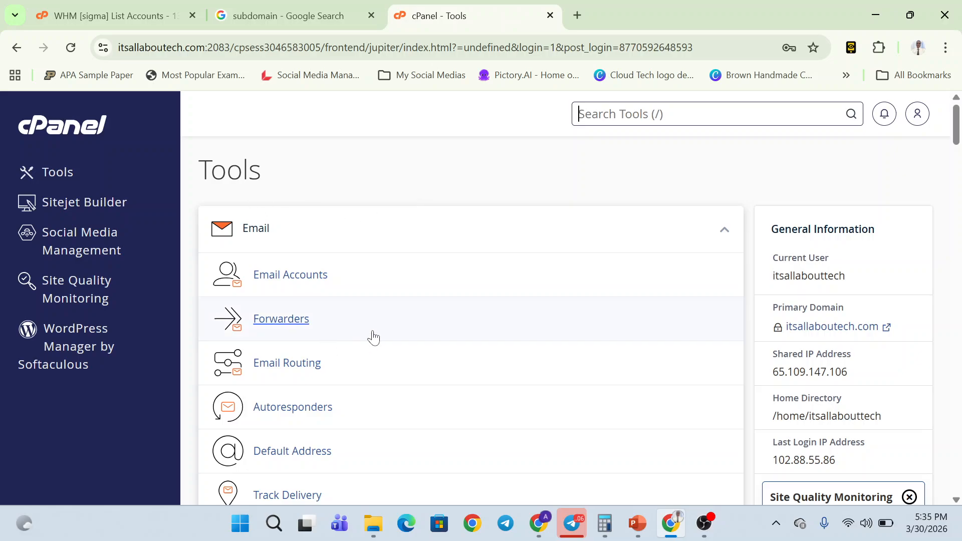
left_click(69, 343)
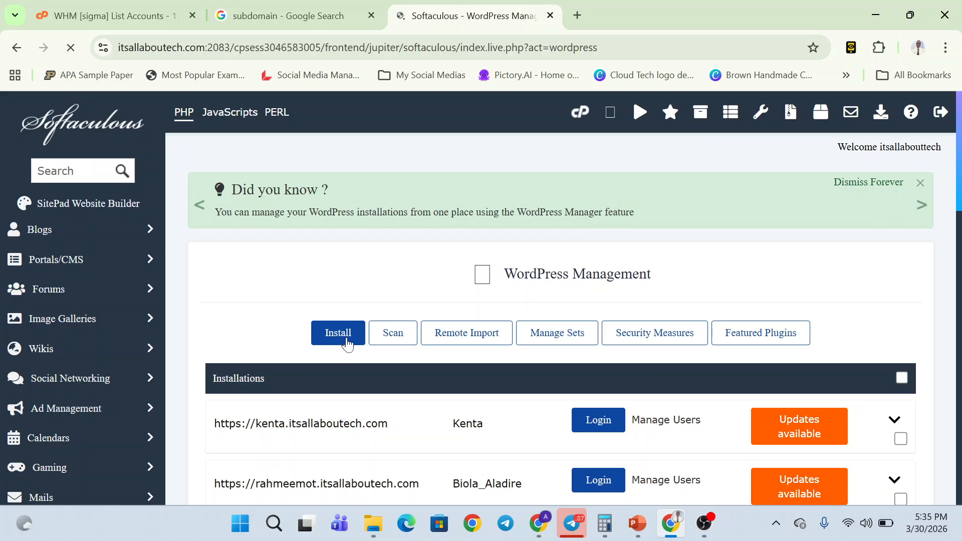
left_click(19, 48)
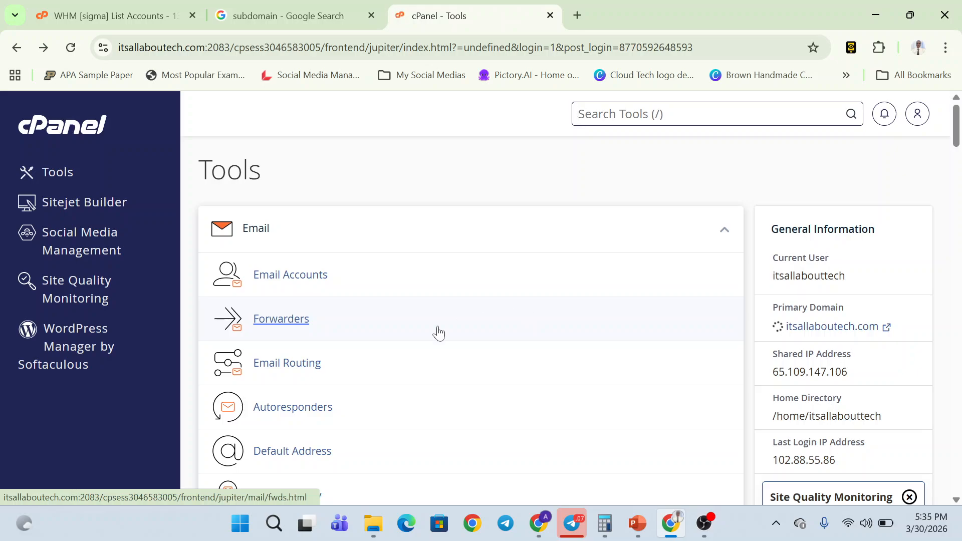
scroll(439, 333, "down", 7)
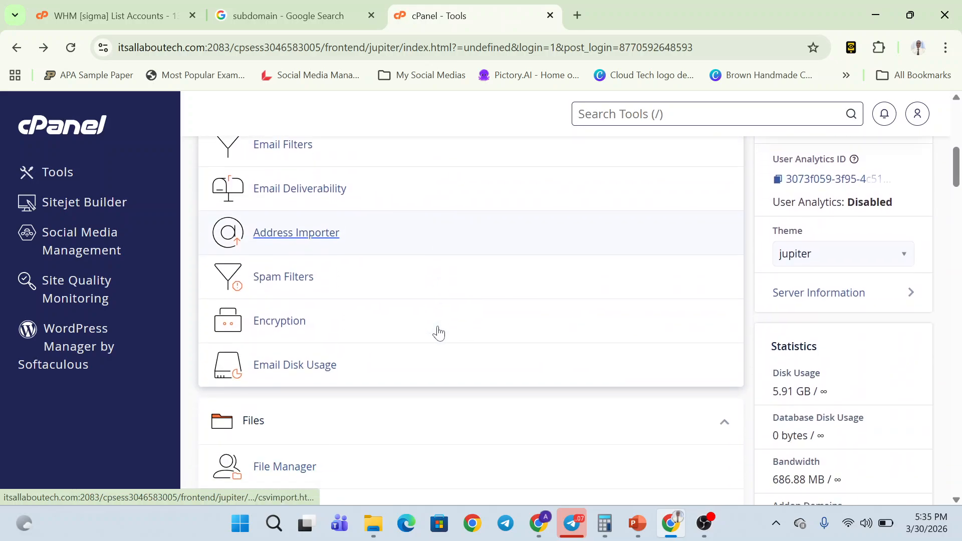
scroll(438, 332, "up", 9)
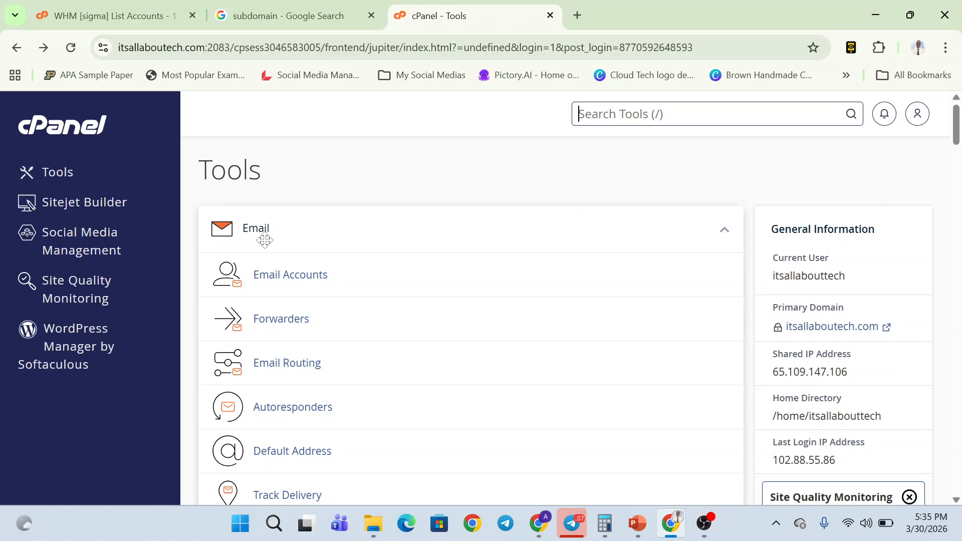
scroll(261, 243, "down", 11)
scroll(255, 306, "down", 10)
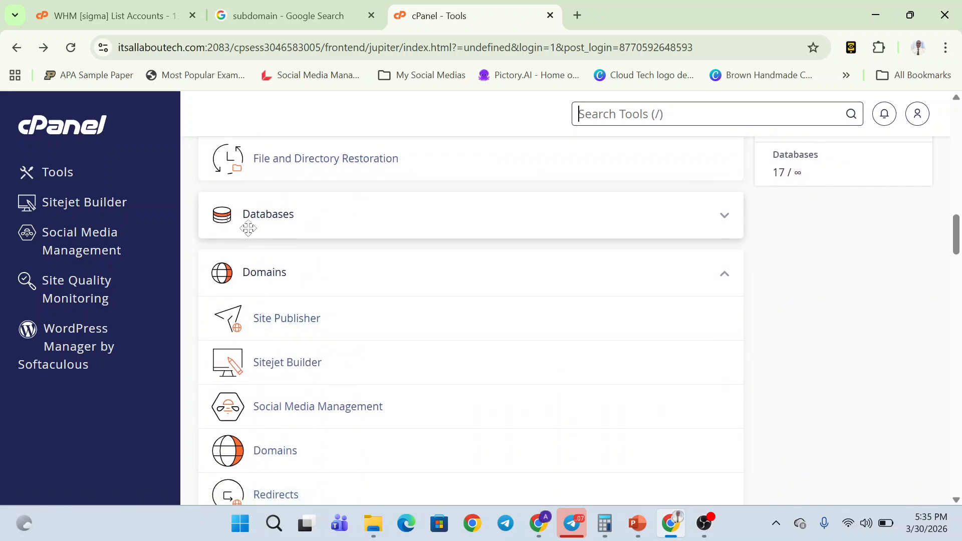
scroll(260, 281, "down", 1)
scroll(301, 282, "down", 11)
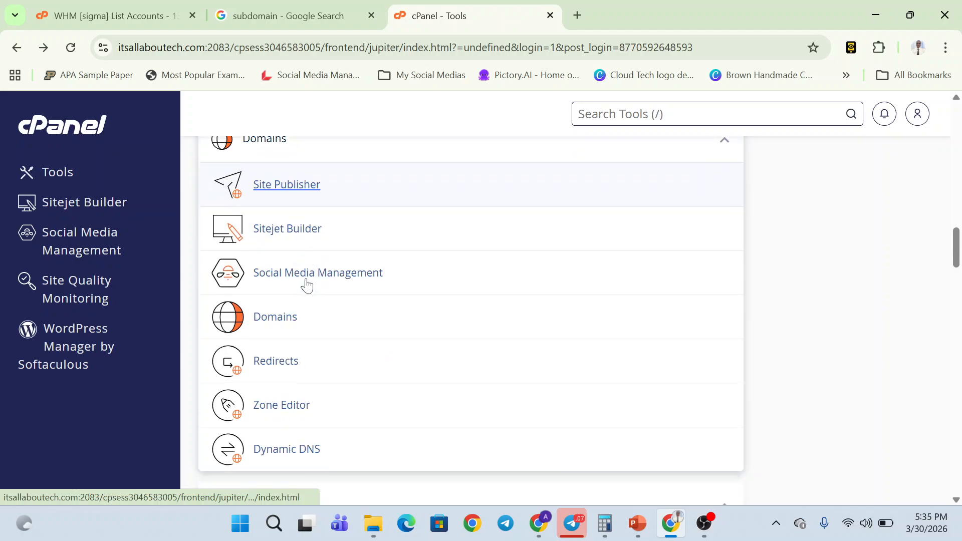
scroll(306, 284, "down", 12)
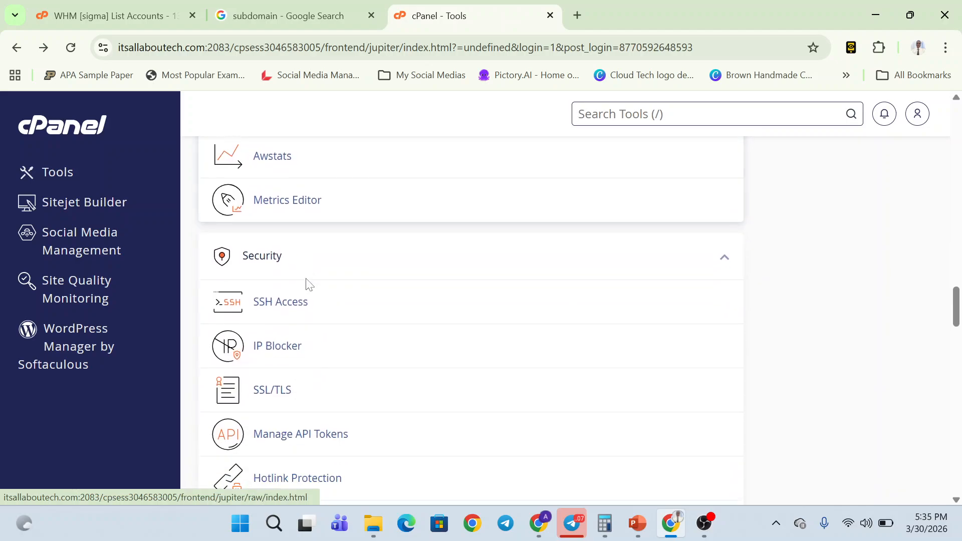
scroll(303, 276, "down", 1)
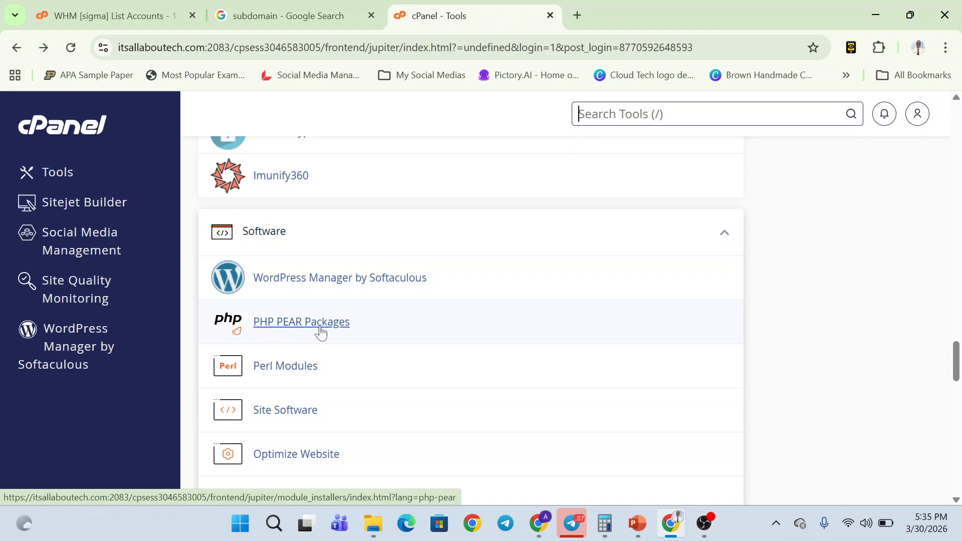
key("/")
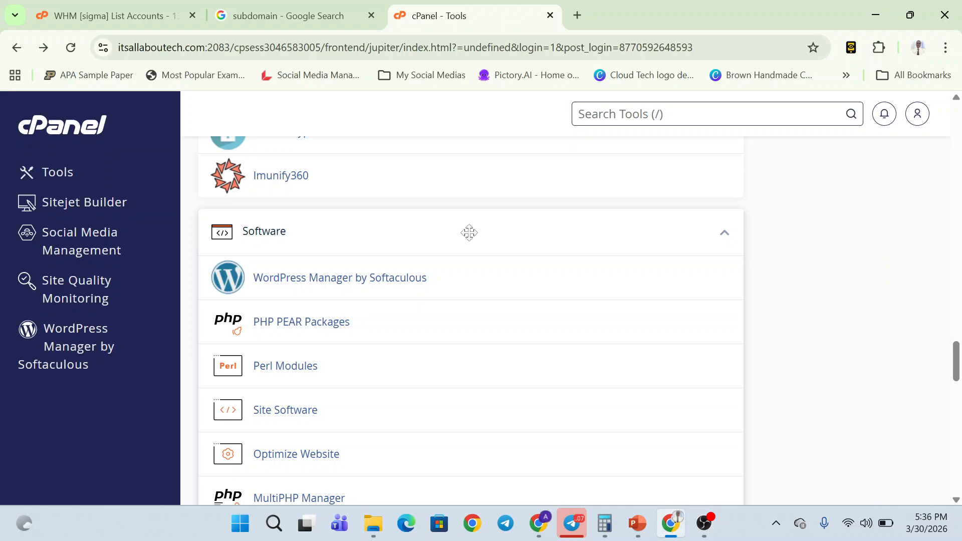
scroll(469, 233, "up", 12)
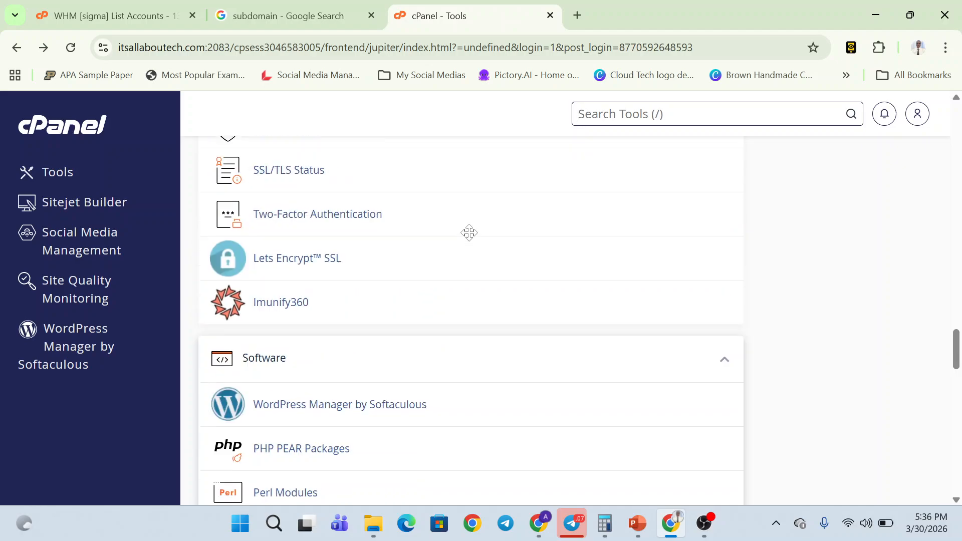
scroll(470, 232, "up", 9)
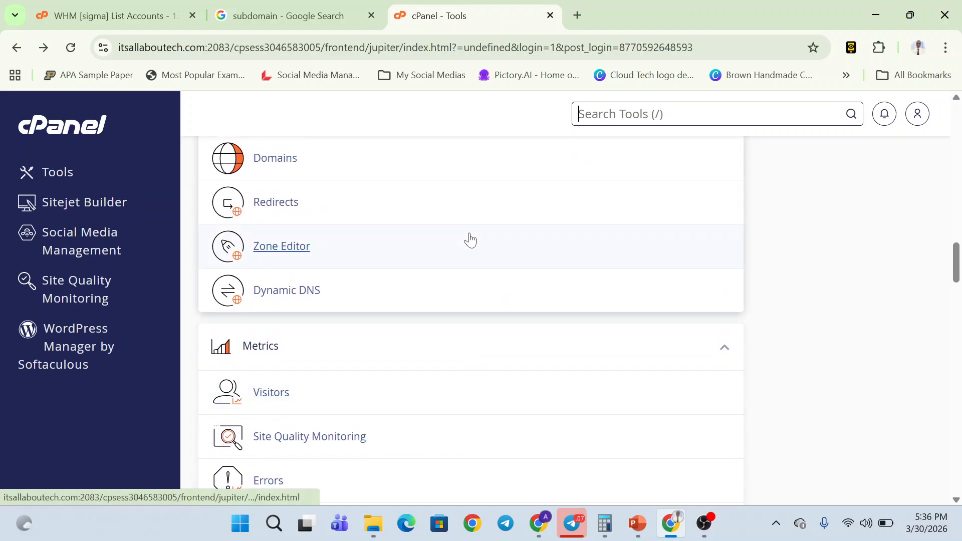
scroll(470, 239, "up", 20)
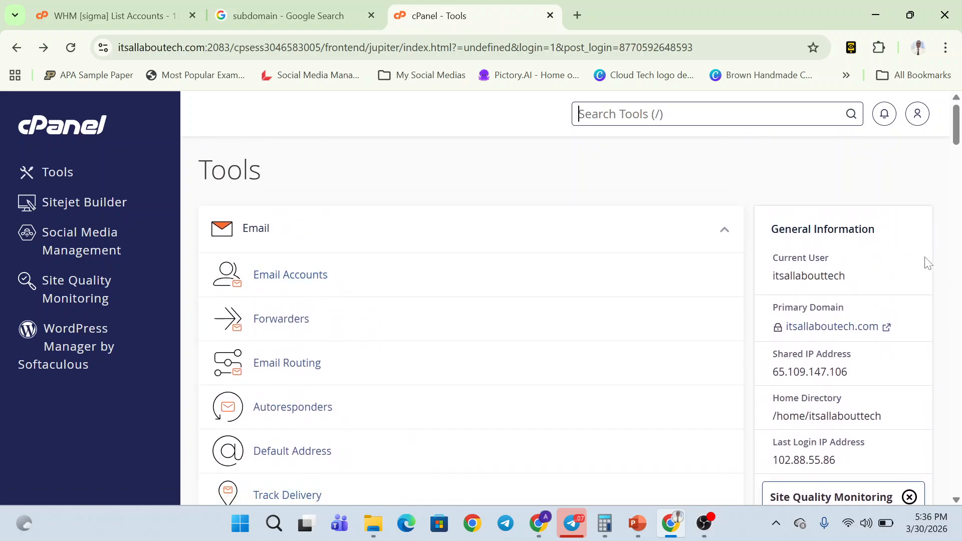
scroll(897, 322, "down", 6)
scroll(897, 322, "down", 7)
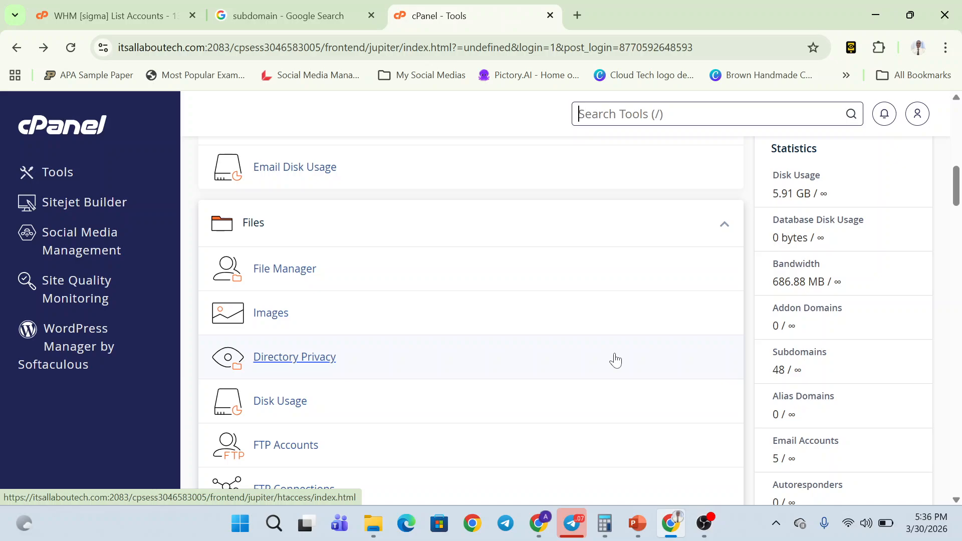
scroll(339, 318, "up", 4)
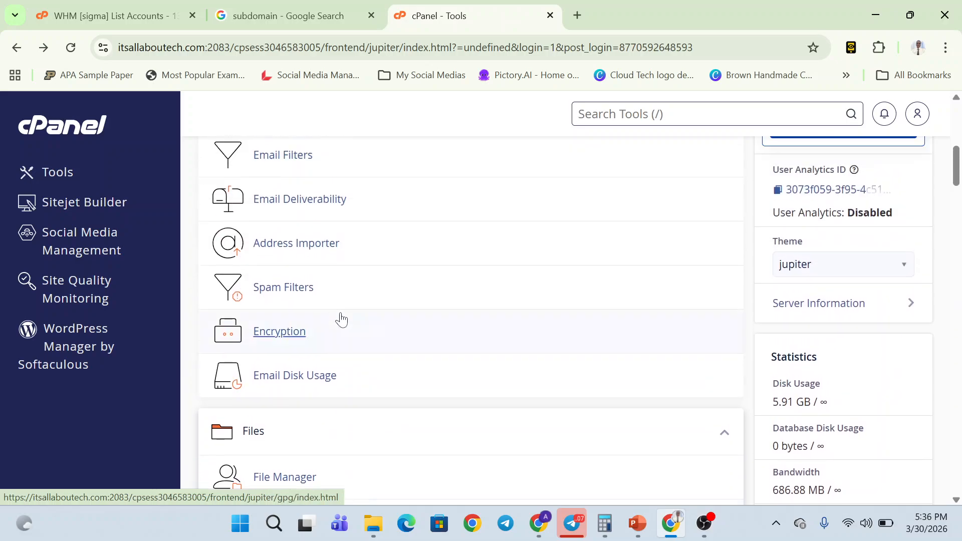
scroll(340, 318, "up", 8)
scroll(340, 316, "down", 12)
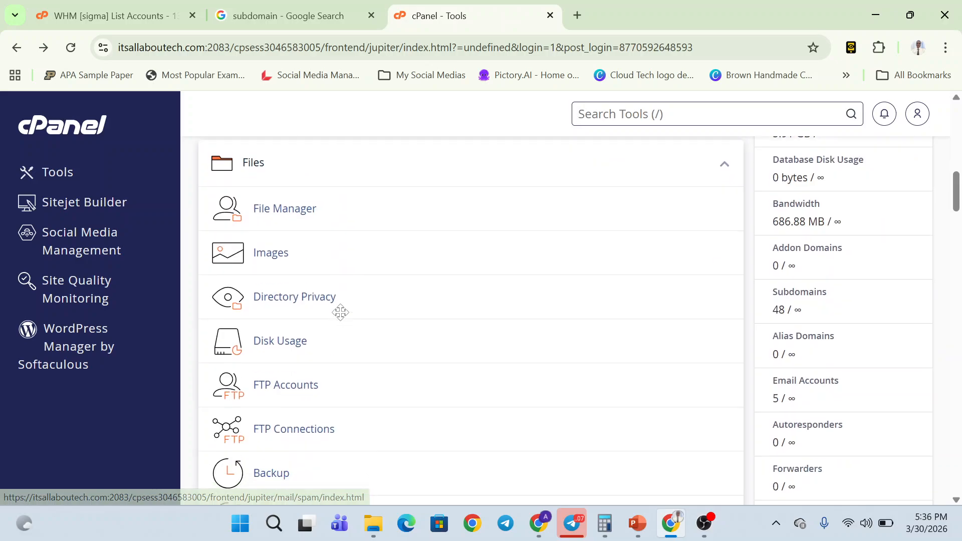
scroll(340, 313, "down", 10)
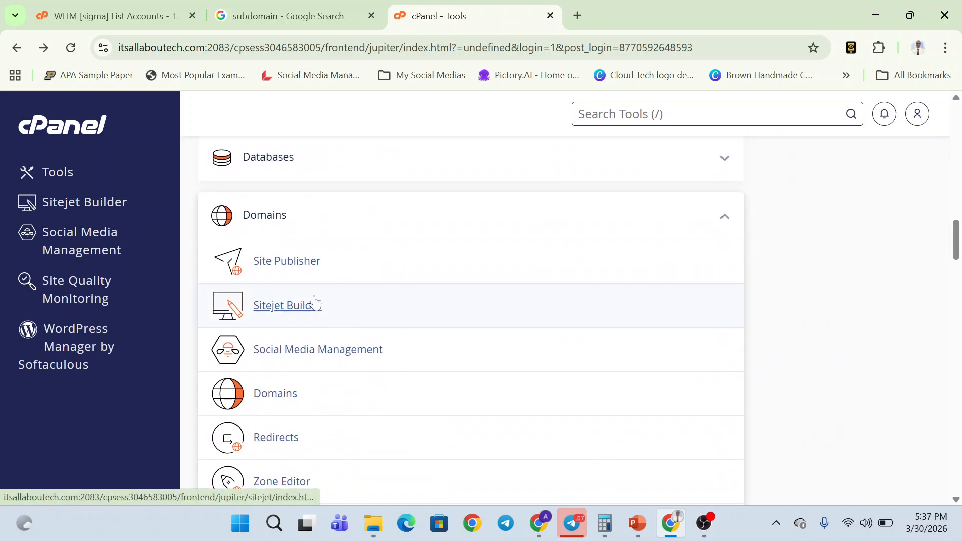
- Open Domains and start a new domain, briefly checking Google's explanation of subdomains
left_click(281, 404)
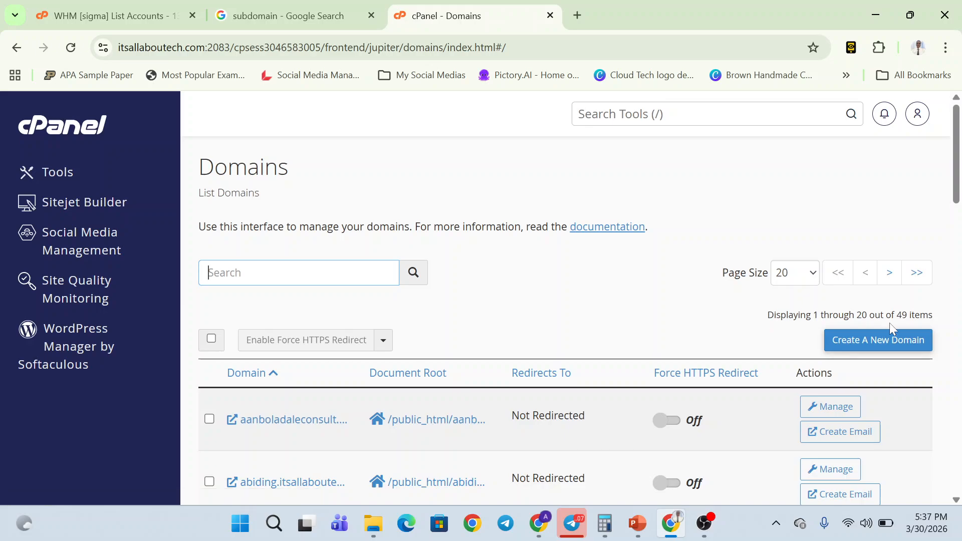
left_click(883, 339)
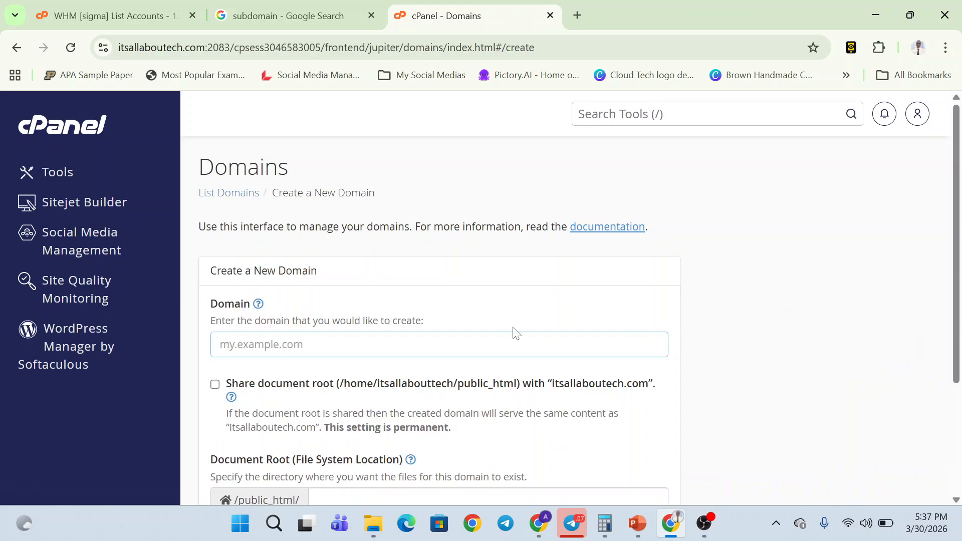
scroll(316, 277, "down", 2)
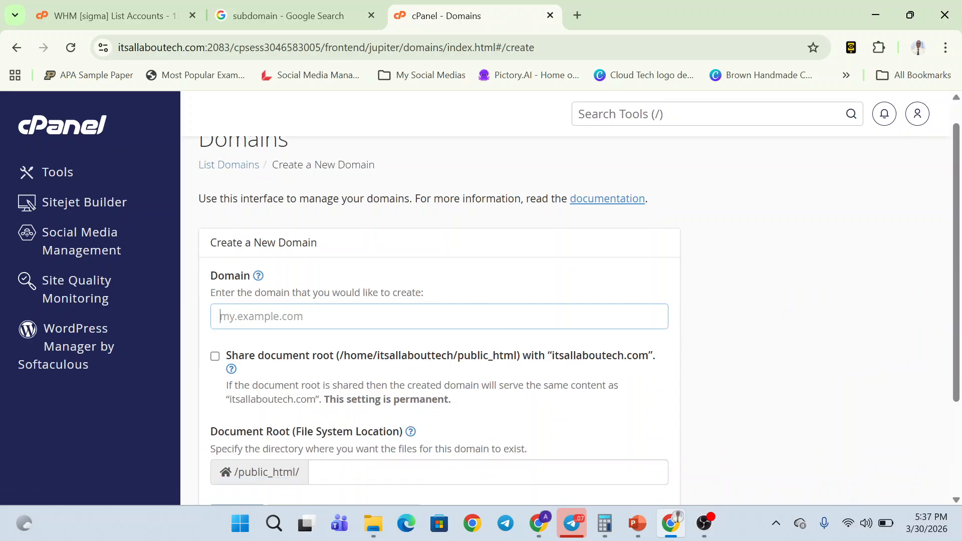
left_click(301, 15)
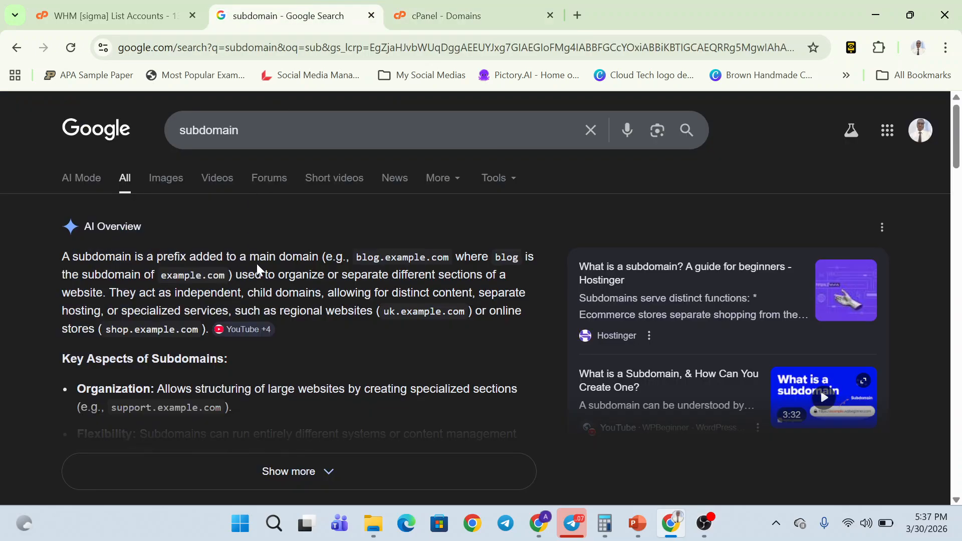
left_click(396, 16)
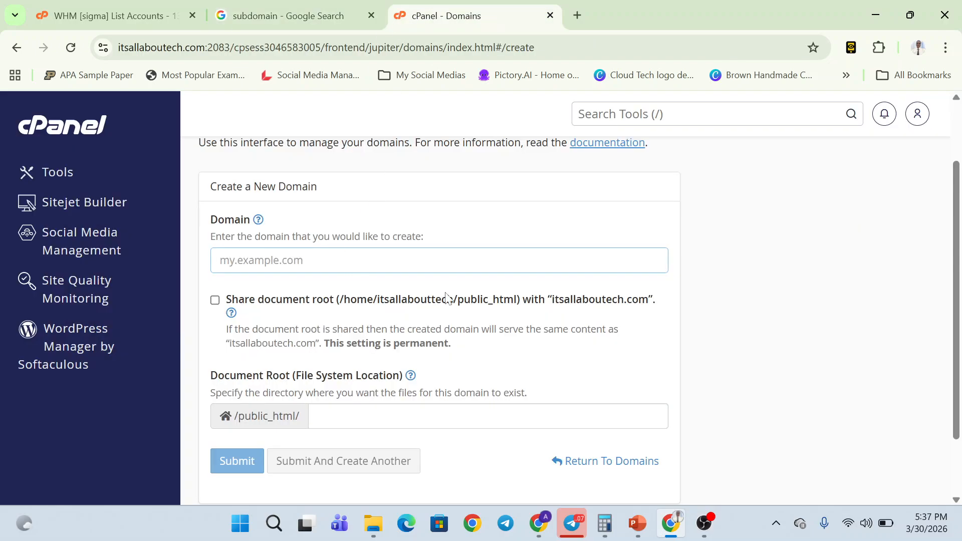
- Enter practice.itsallaboutech.com as the domain, which is flagged as already existing on the account
left_click(303, 260)
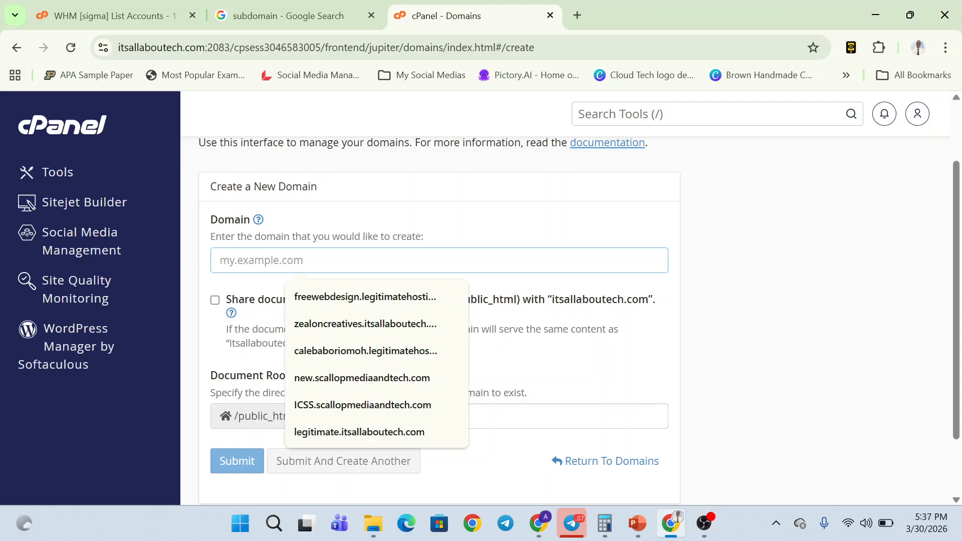
type("practice.itsallaboutech.com")
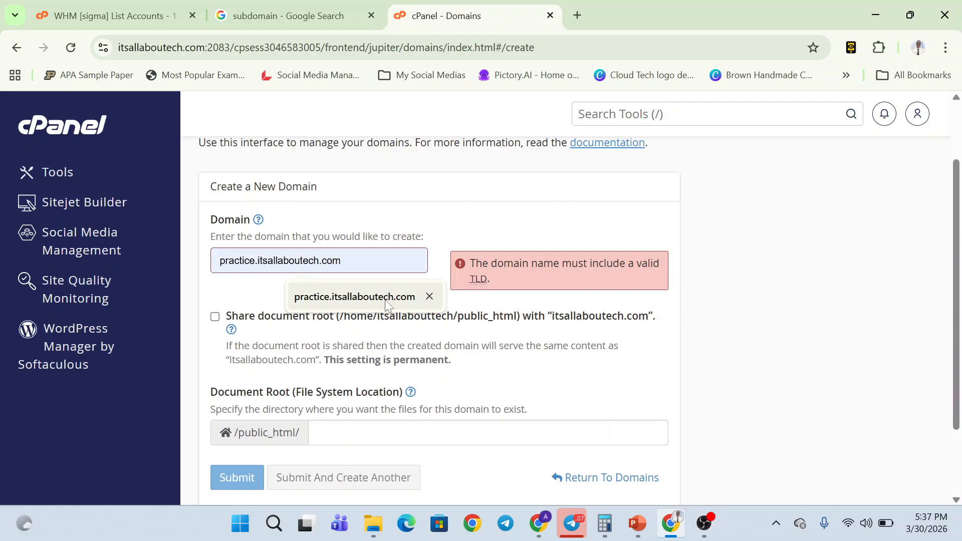
left_click(387, 302)
scroll(415, 351, "down", 3)
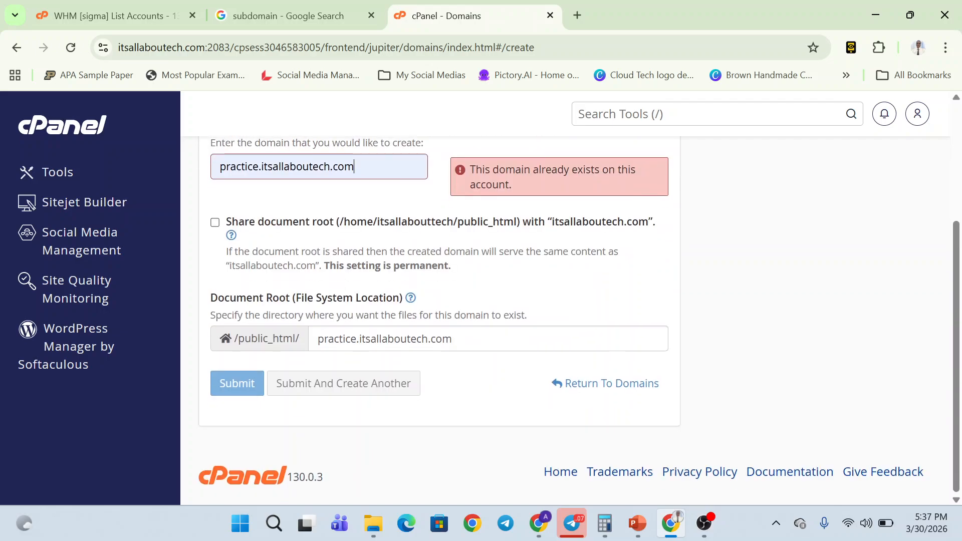
scroll(501, 266, "up", 2)
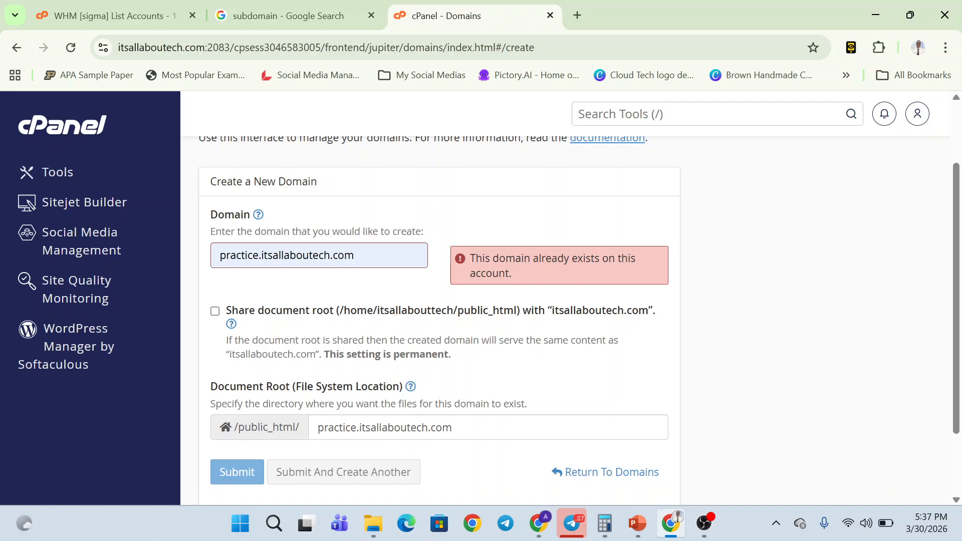
scroll(289, 218, "up", 2)
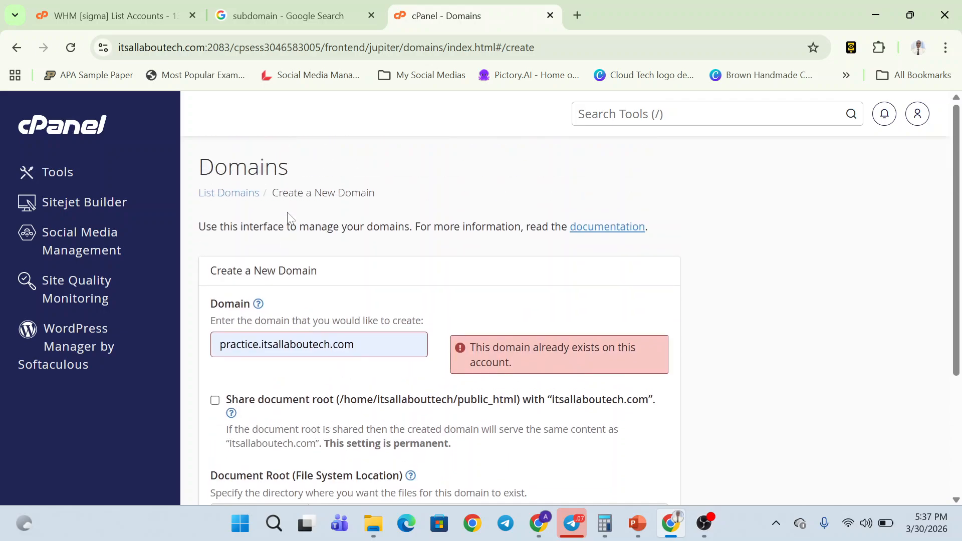
- Return to the Domains list and scroll through the account's existing domains
left_click(17, 44)
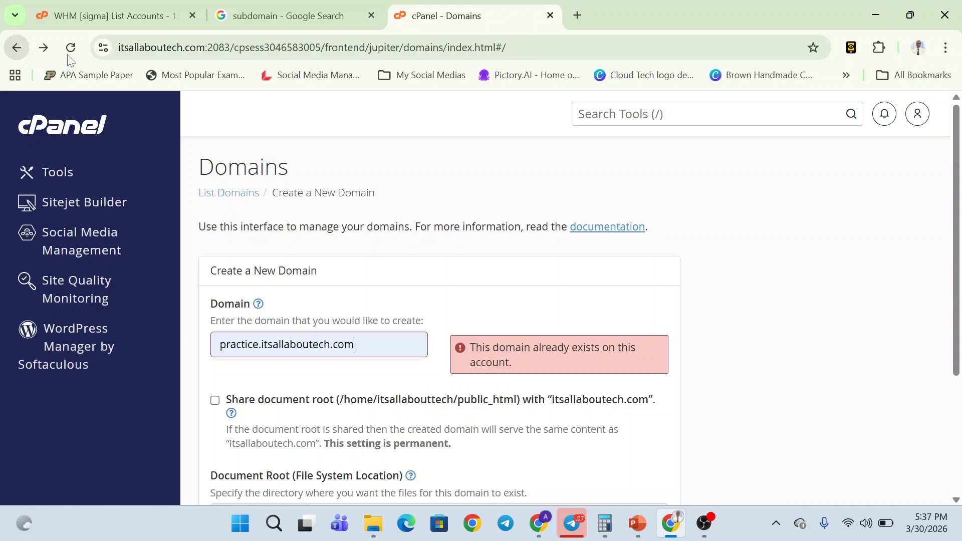
scroll(368, 276, "down", 12)
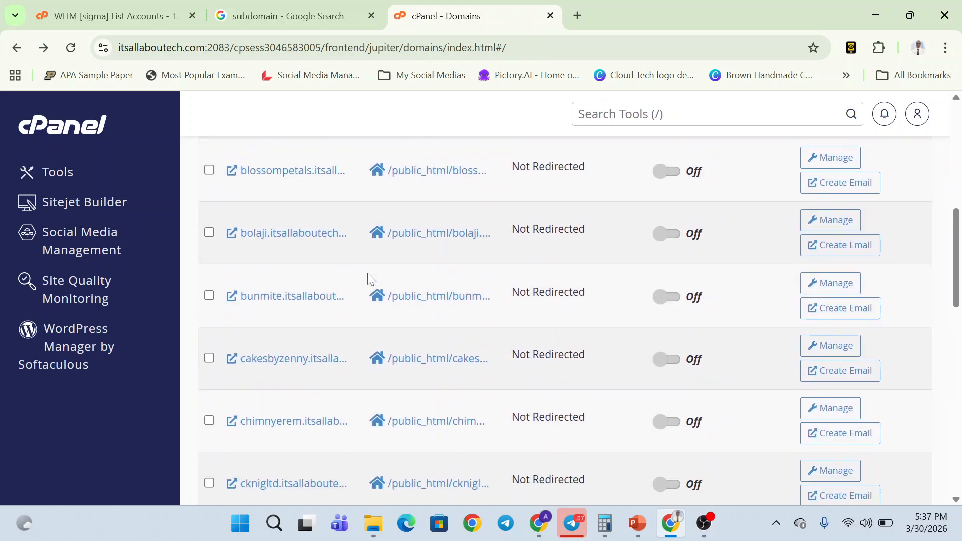
scroll(370, 279, "down", 8)
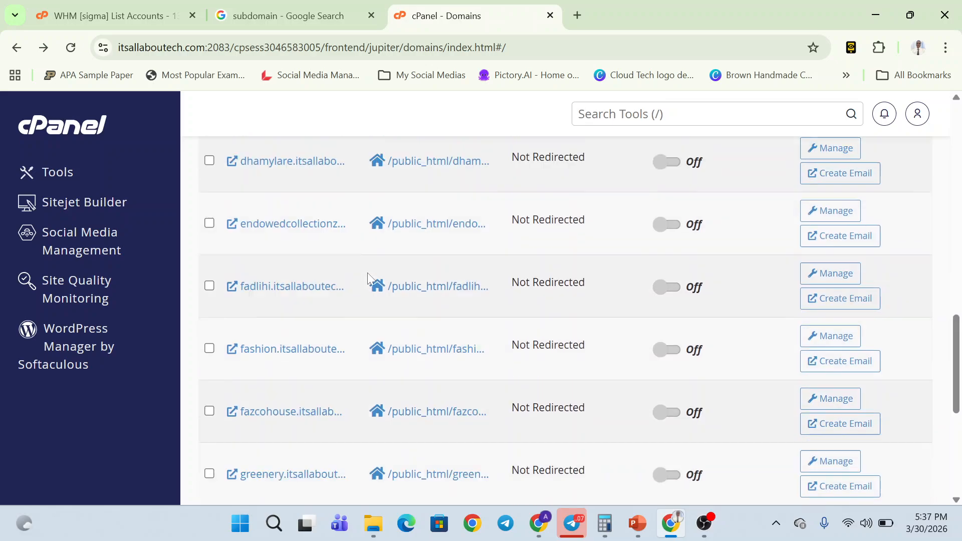
scroll(370, 279, "down", 4)
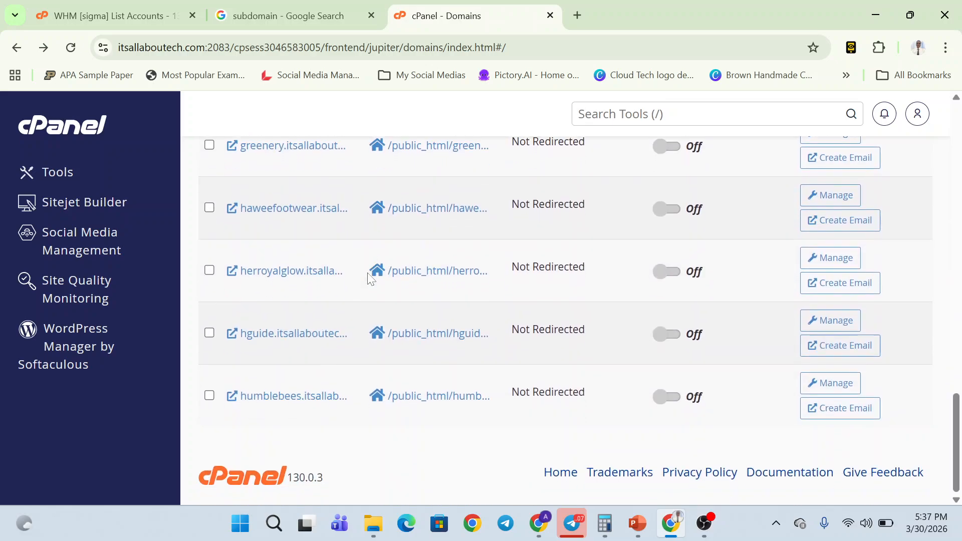
scroll(370, 279, "up", 6)
scroll(367, 273, "up", 15)
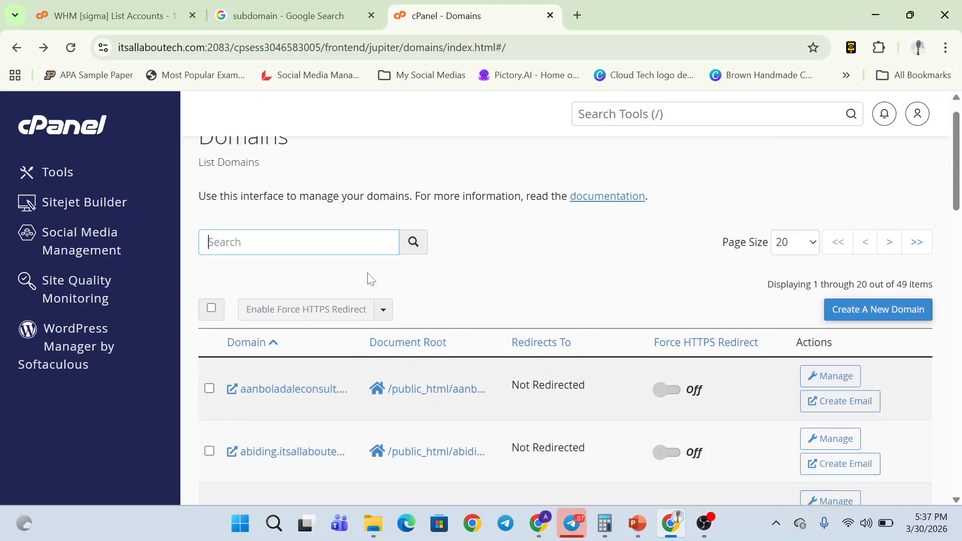
- Reload the Domains list and review the 20 of 49 domains shown
key("F5")
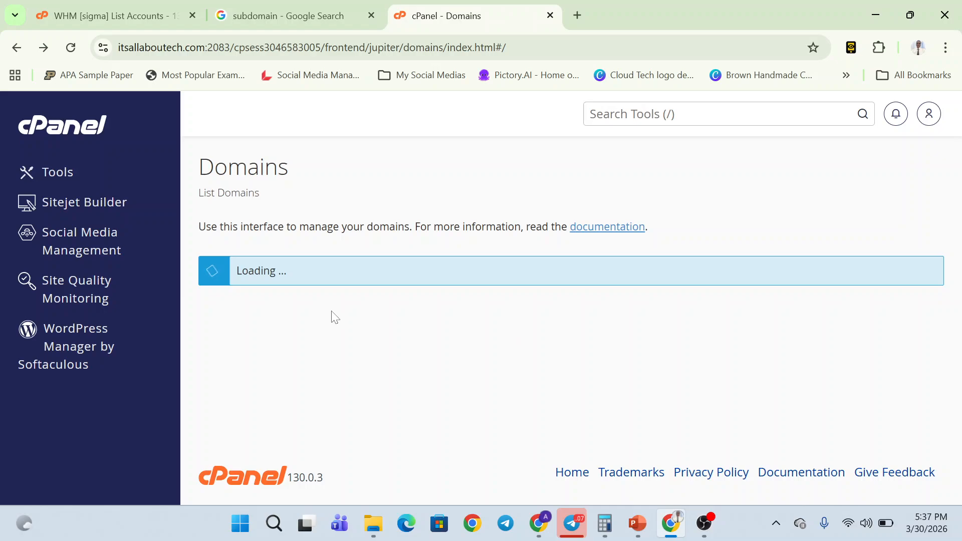
scroll(333, 318, "down", 5)
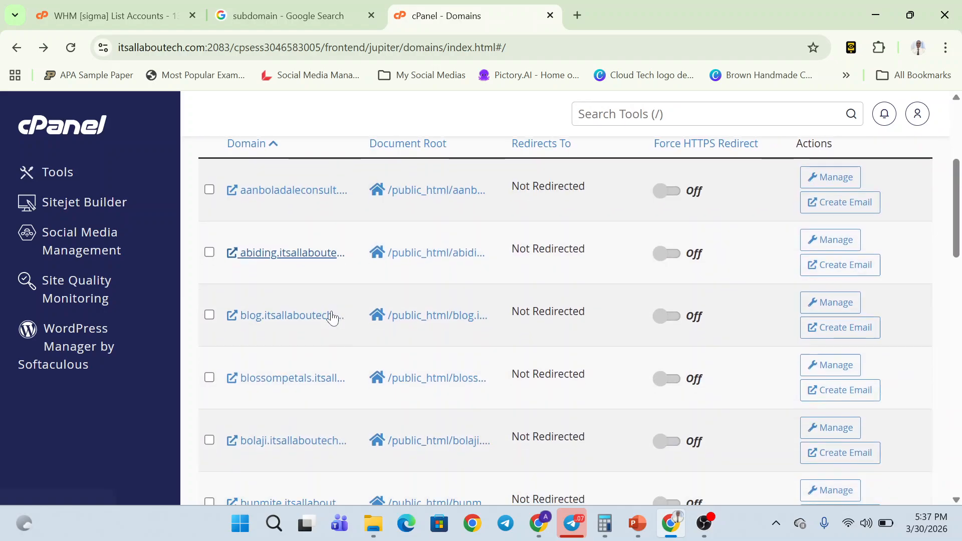
scroll(323, 283, "up", 2)
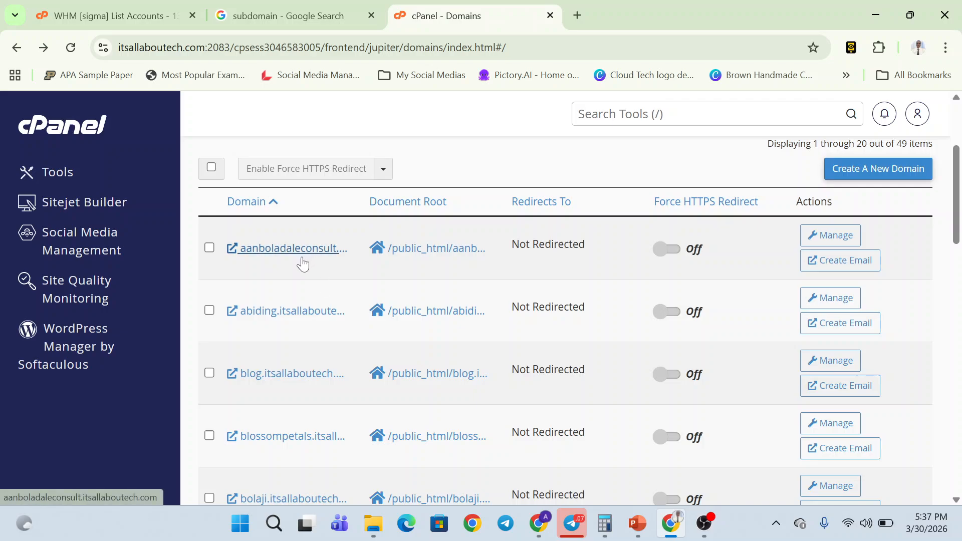
scroll(303, 262, "down", 2)
scroll(303, 262, "down", 5)
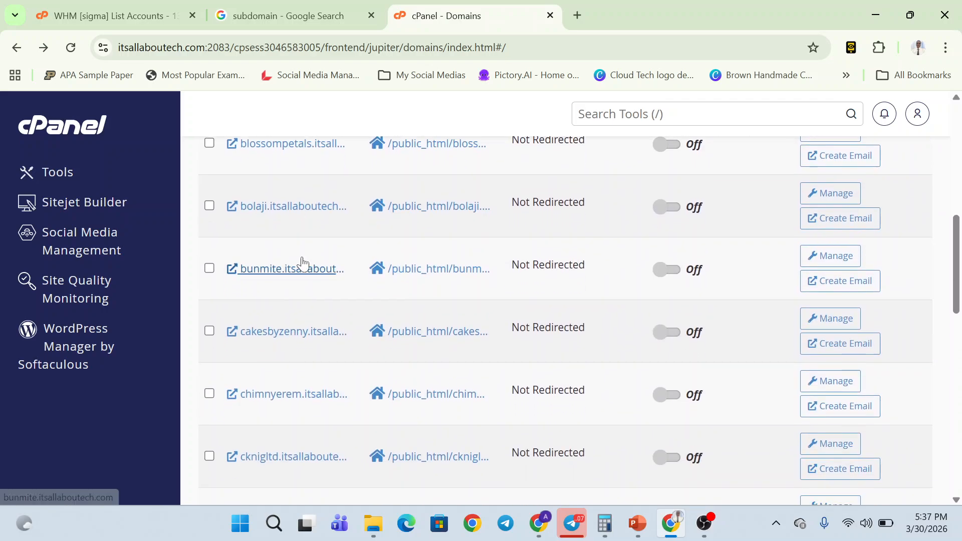
scroll(303, 260, "down", 7)
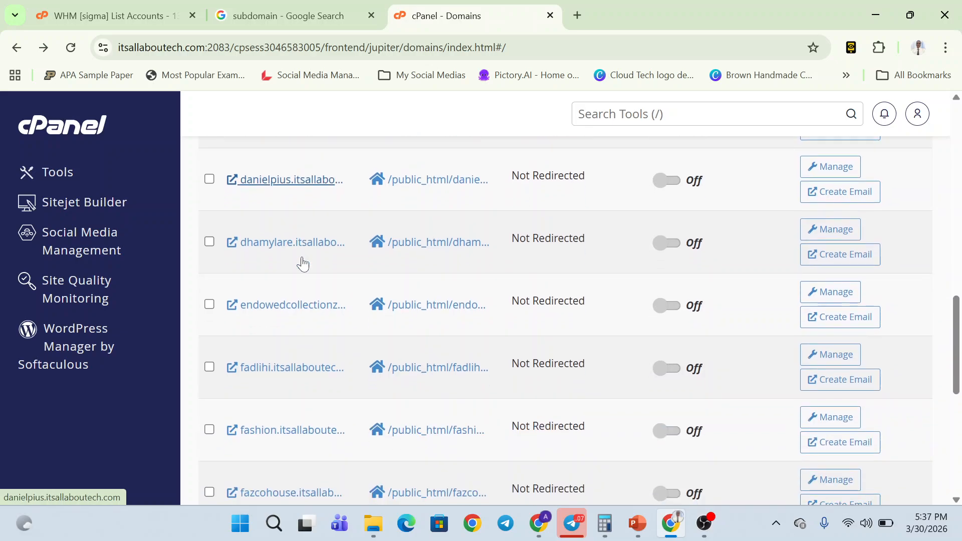
scroll(304, 262, "down", 6)
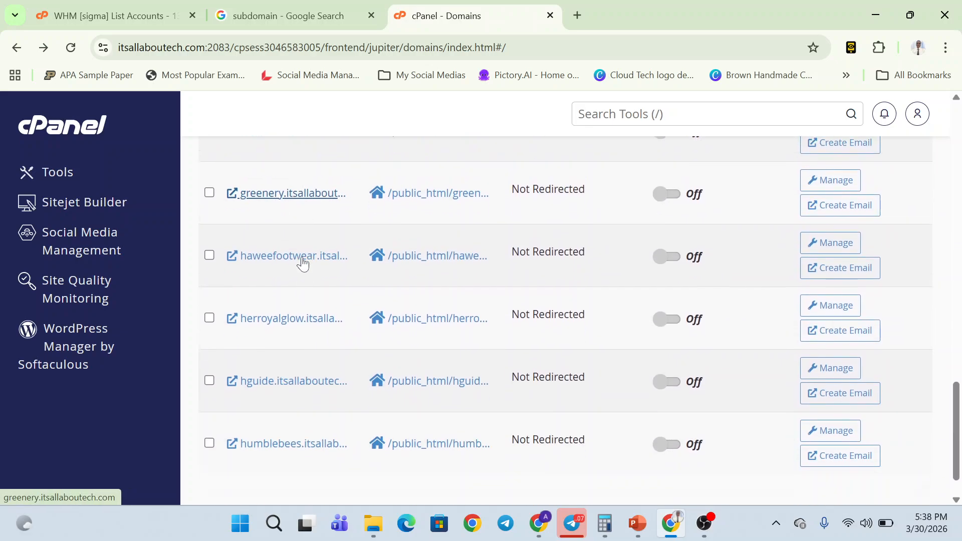
scroll(301, 256, "up", 20)
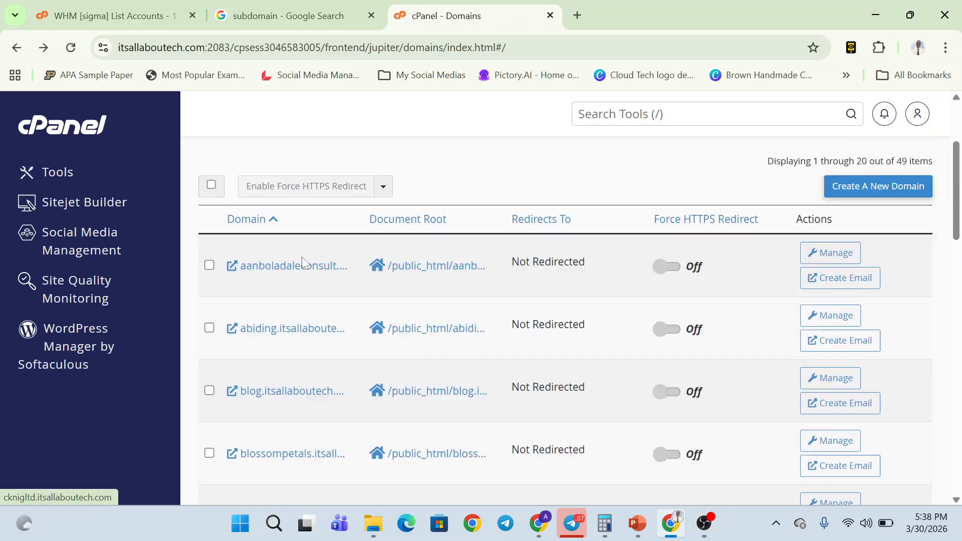
- Open the Create A New Domain form and autofill practice.itsallaboutech.com in the Domain field
left_click(880, 339)
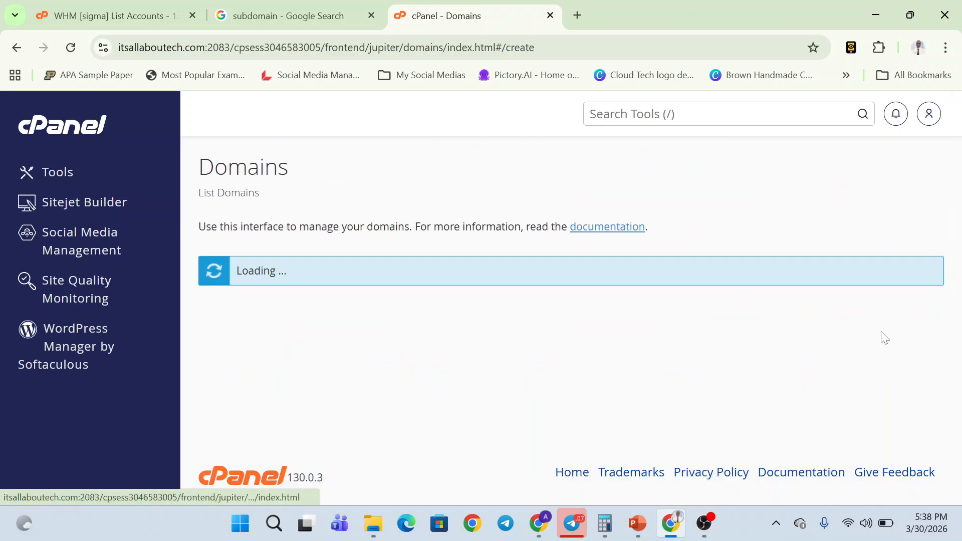
left_click(439, 345)
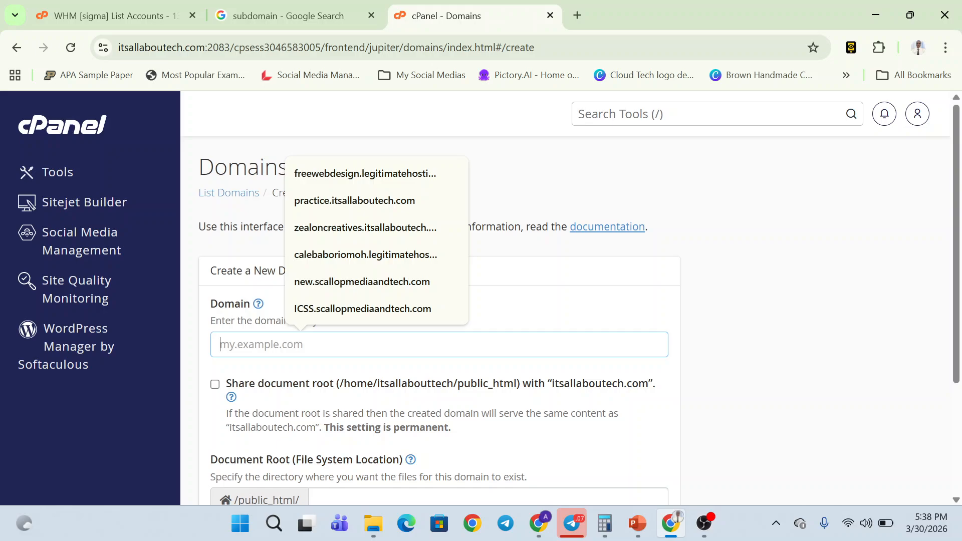
left_click(388, 200)
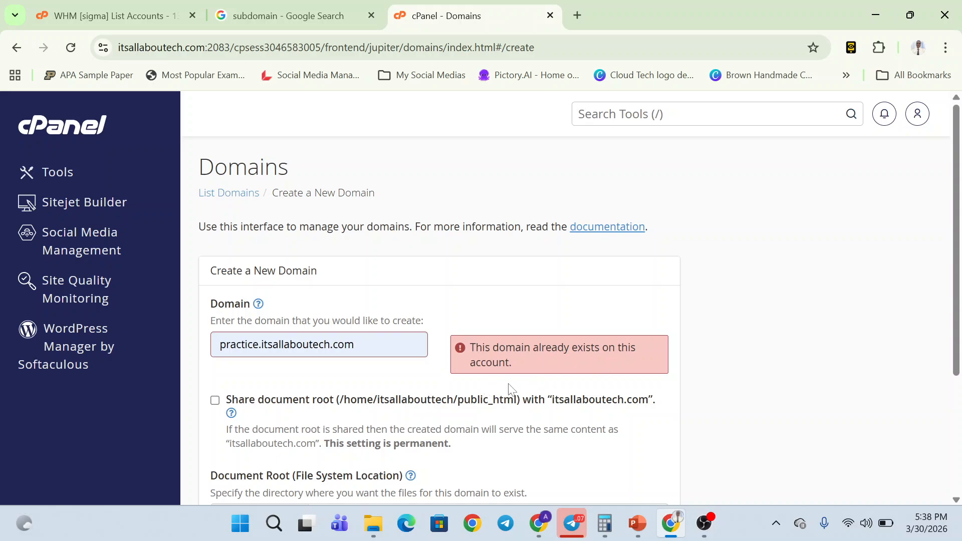
scroll(510, 388, "down", 3)
scroll(357, 374, "up", 3)
- Change the domain to blogger.itsallaboutech.com, submit it, and highlight the new domain in the success notice
key("BackSpace")
key("BackSpace")
key("BackSpace")
key("BackSpace")
key("BackSpace")
key("BackSpace")
key("BackSpace")
key("BackSpace")
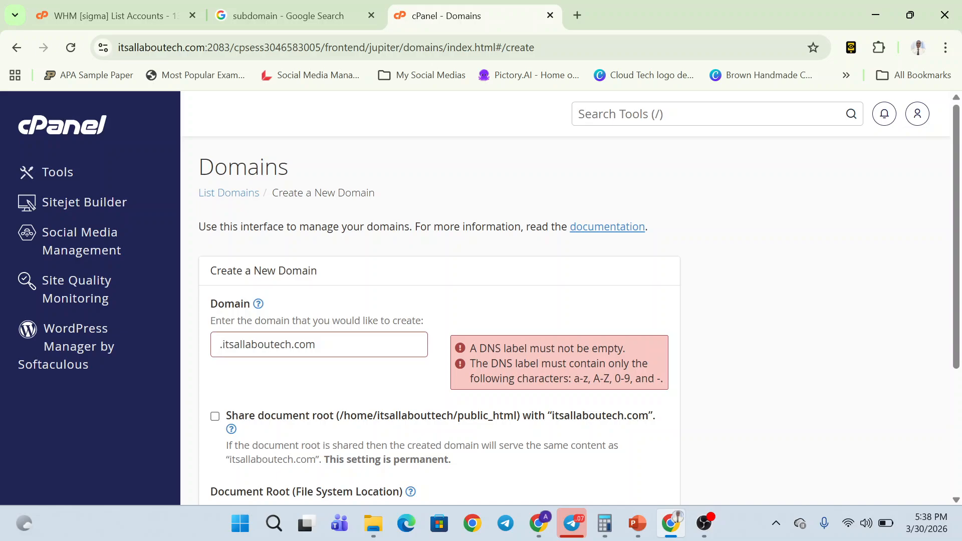
type("blogger")
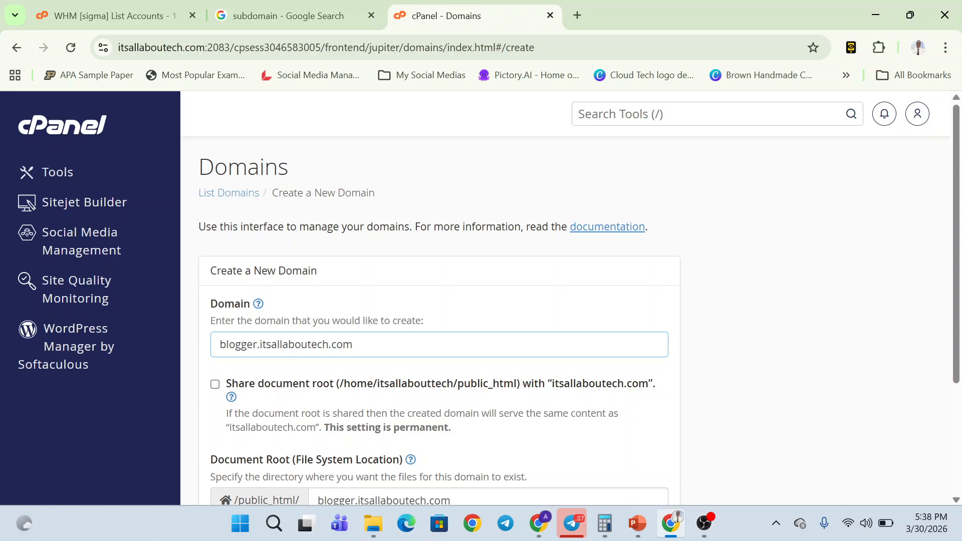
scroll(370, 365, "down", 3)
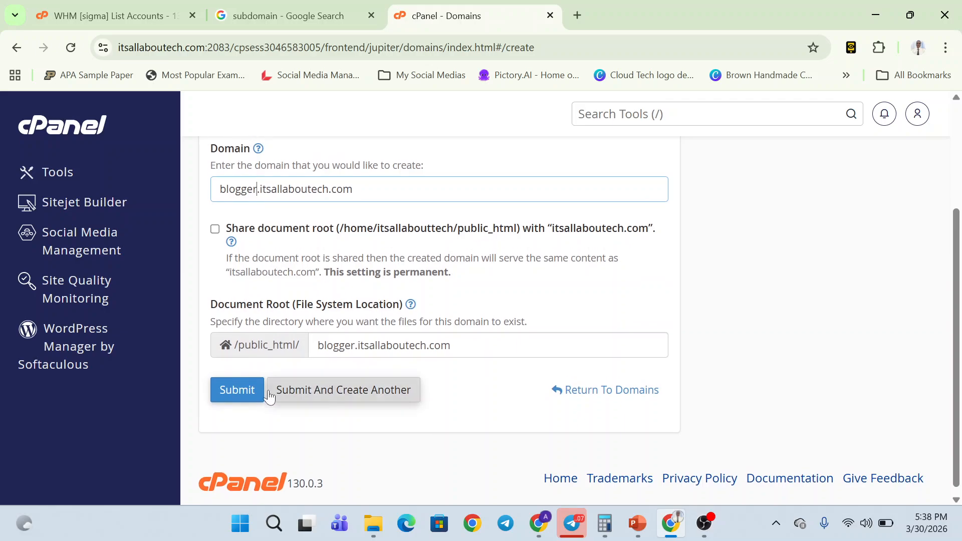
left_click(257, 395)
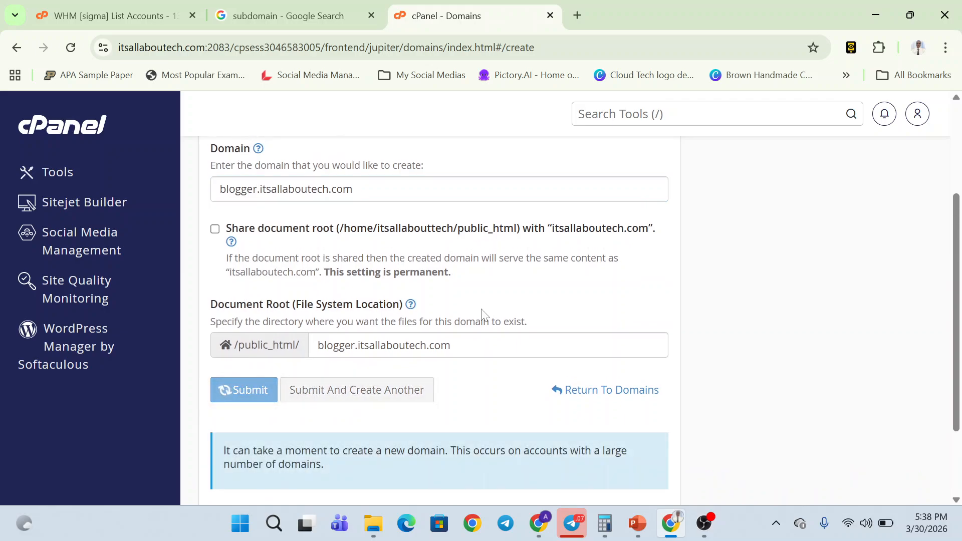
scroll(575, 301, "down", 5)
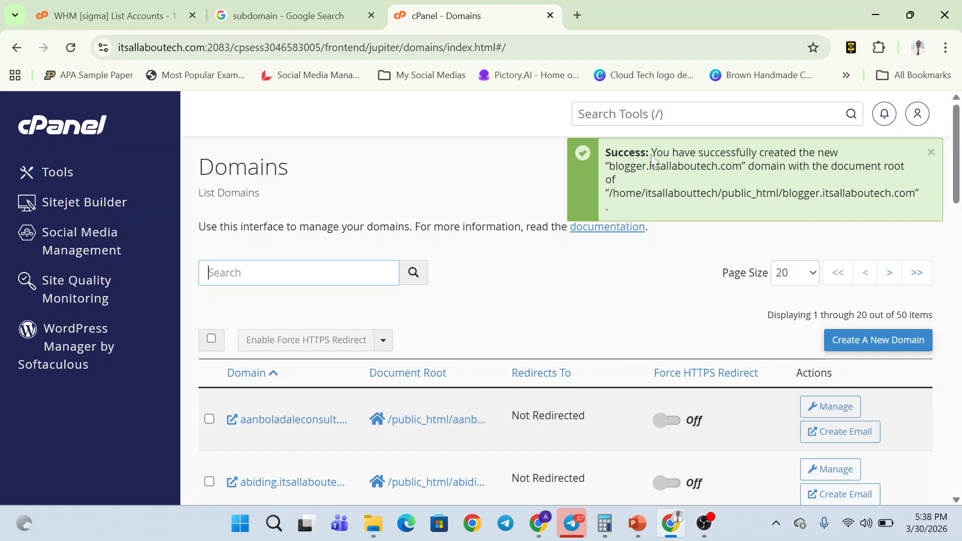
left_click_drag(652, 152, 937, 180)
- Open WordPress Manager by Softaculous from the sidebar after a quick look at the installation slide
left_click(937, 187)
key("alt+Tab")
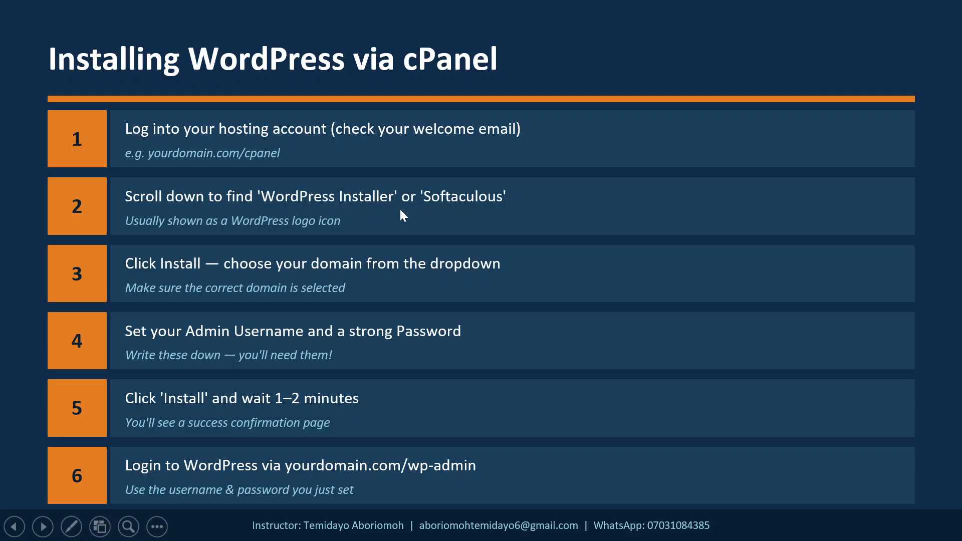
key("alt+Tab")
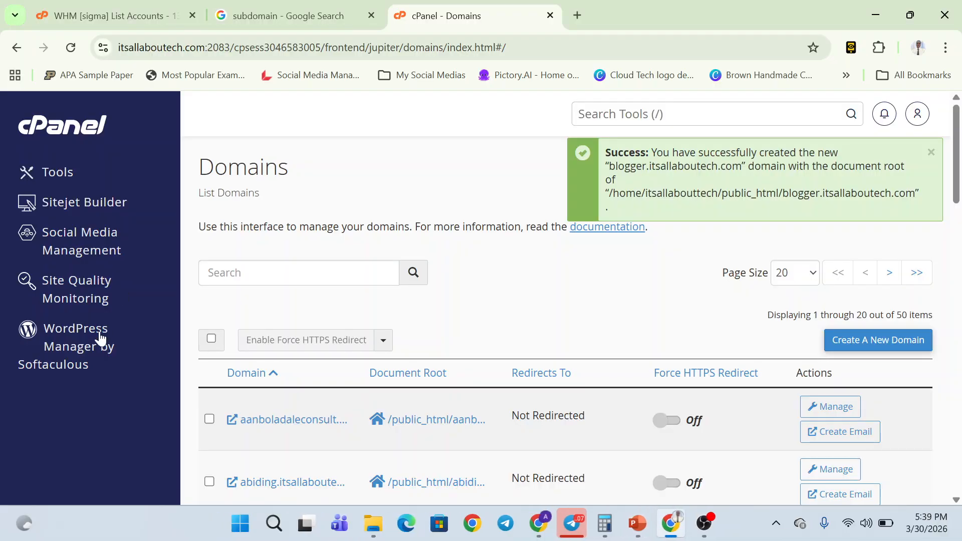
left_click(100, 338)
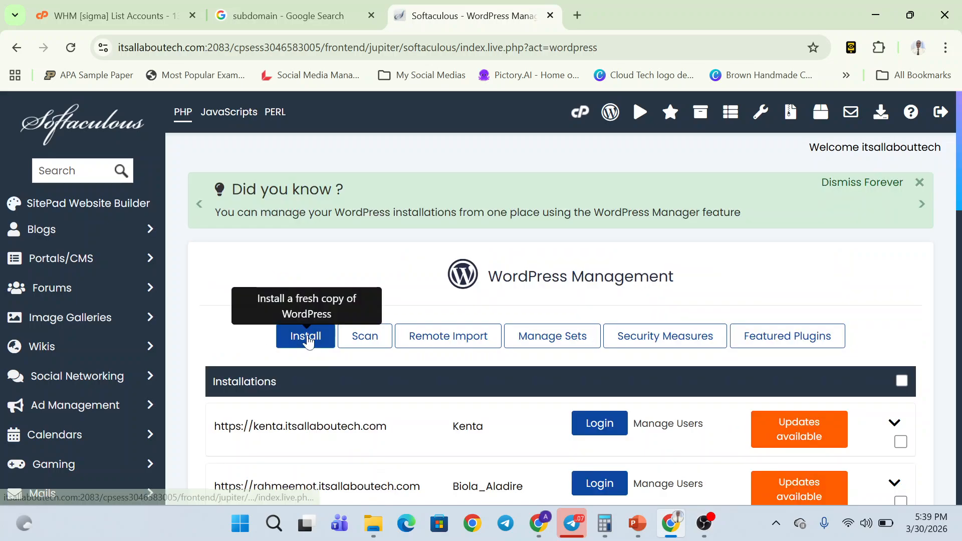
- Start a fresh WordPress install, page through the remaining slides, then return to the installer
left_click(308, 339)
key("alt+Tab")
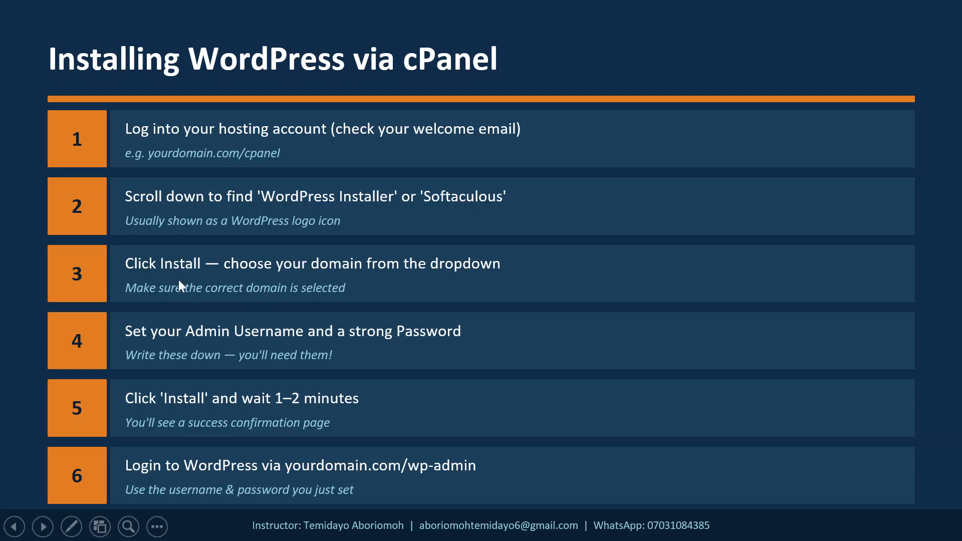
left_click(287, 270)
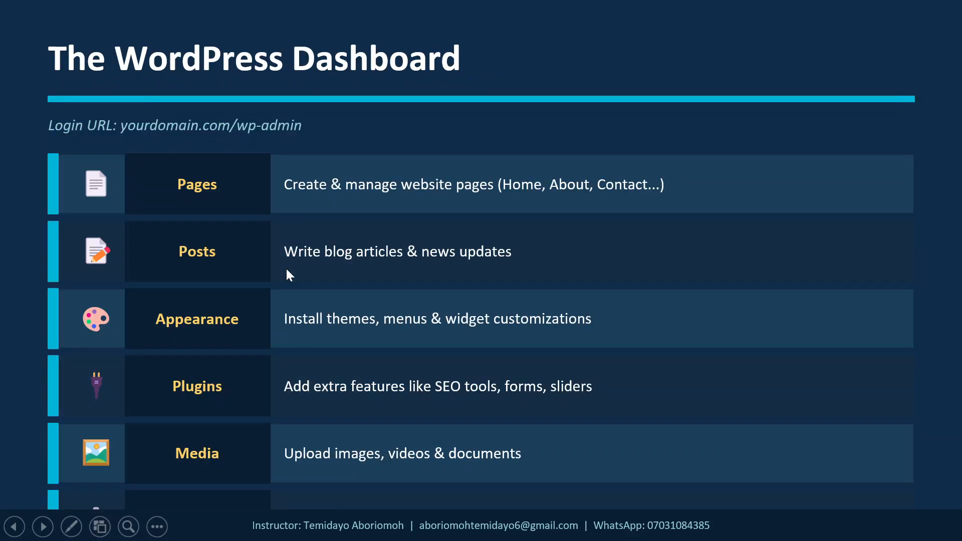
left_click(287, 269)
left_click(286, 270)
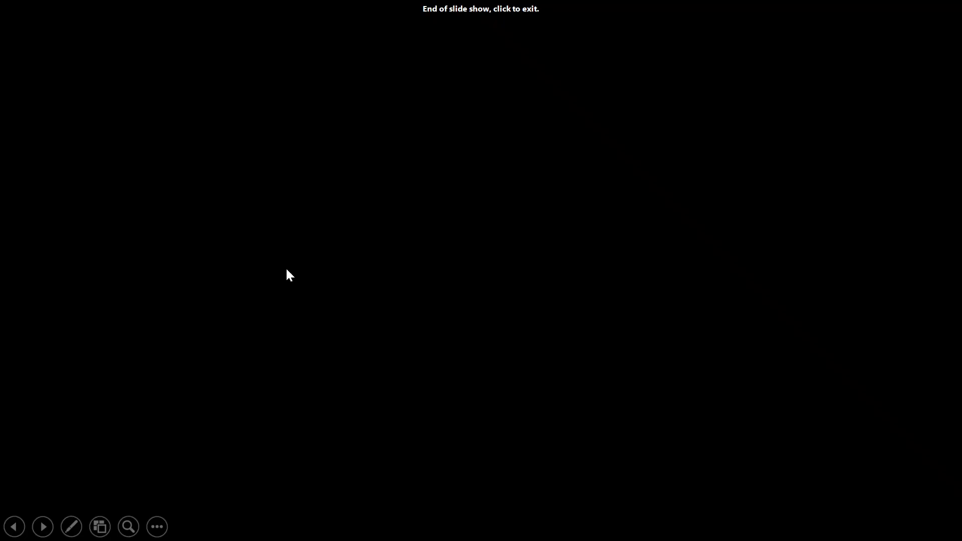
key("Left")
key("Left")
key("Left")
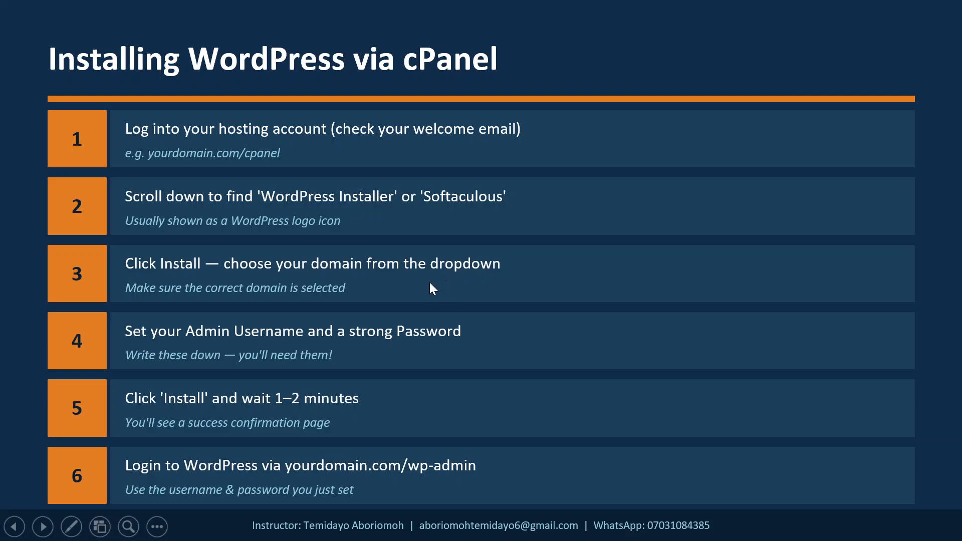
key("alt+Tab")
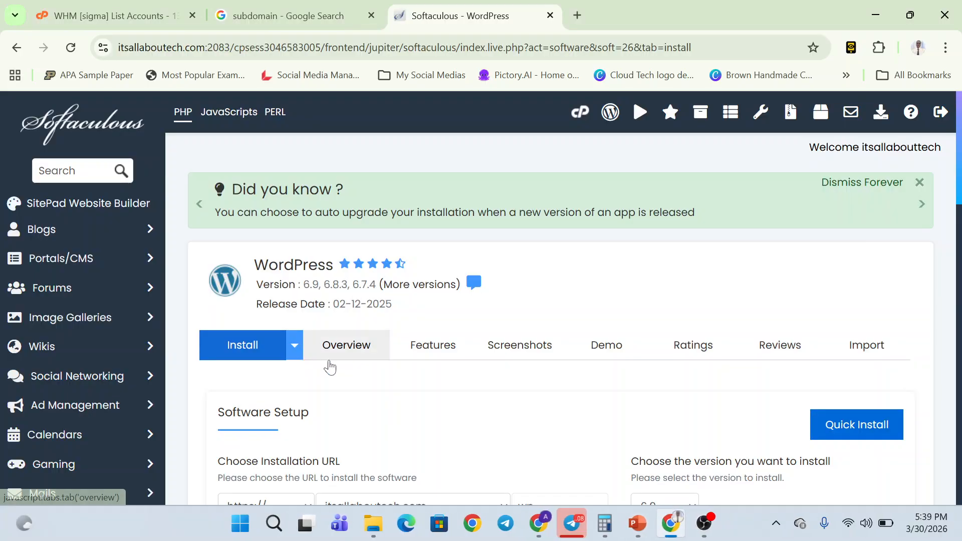
scroll(324, 359, "down", 3)
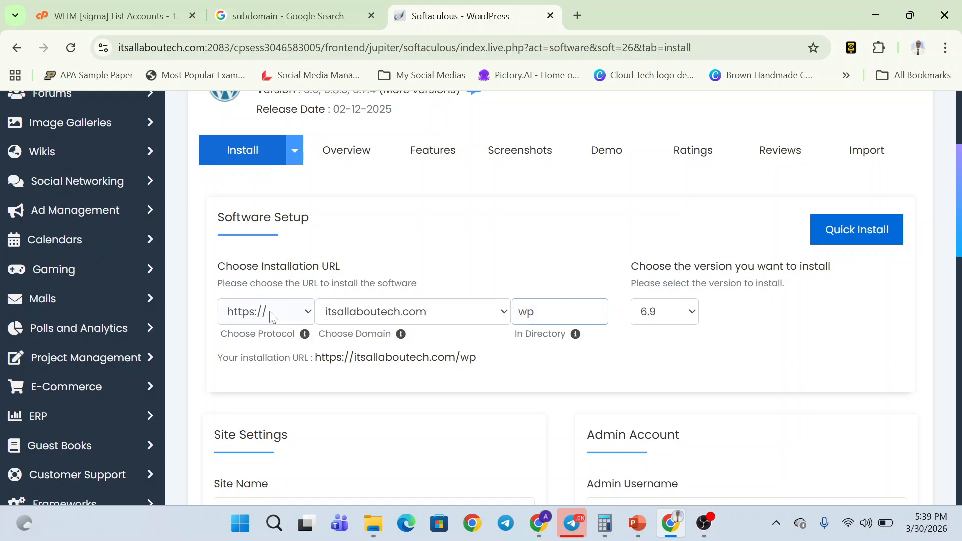
left_click(270, 317)
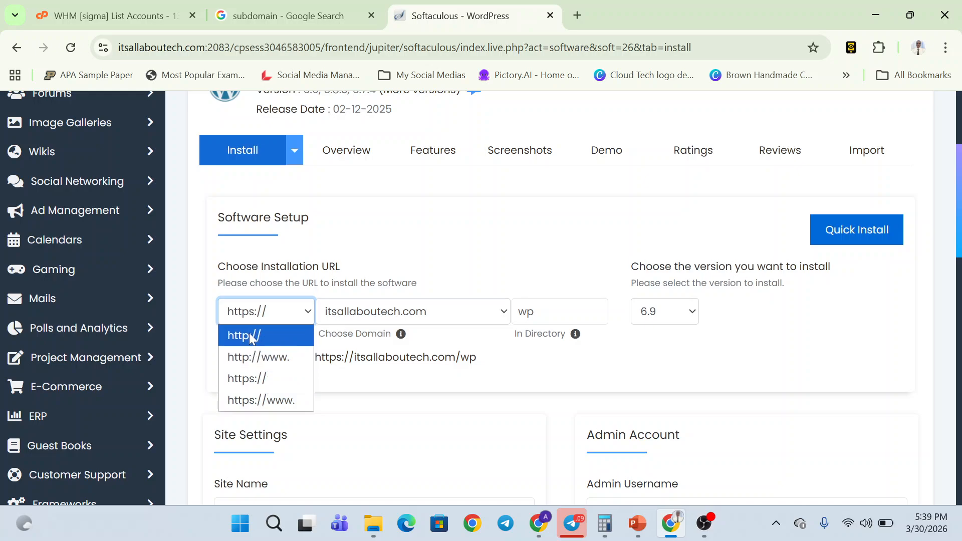
left_click(254, 378)
left_click(104, 48)
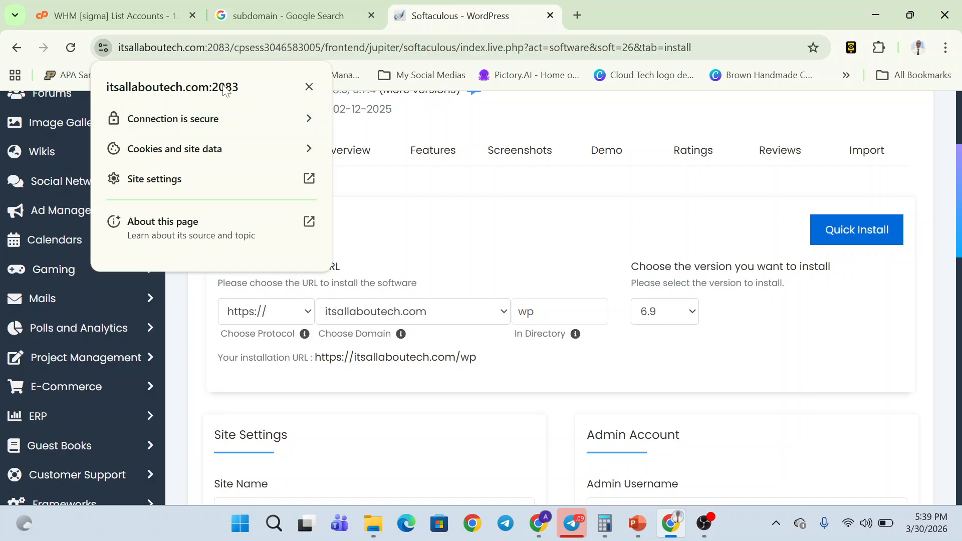
left_click(392, 213)
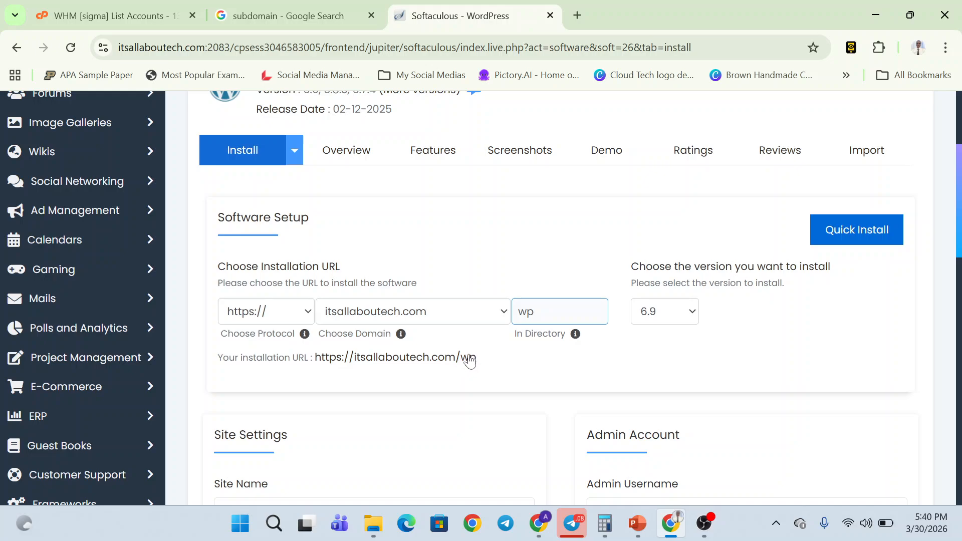
left_click(471, 365)
- Clear 'wp' from In Directory and choose blogger.itsallaboutech.com as the install domain
left_click(541, 312)
key("BackSpace")
key("BackSpace")
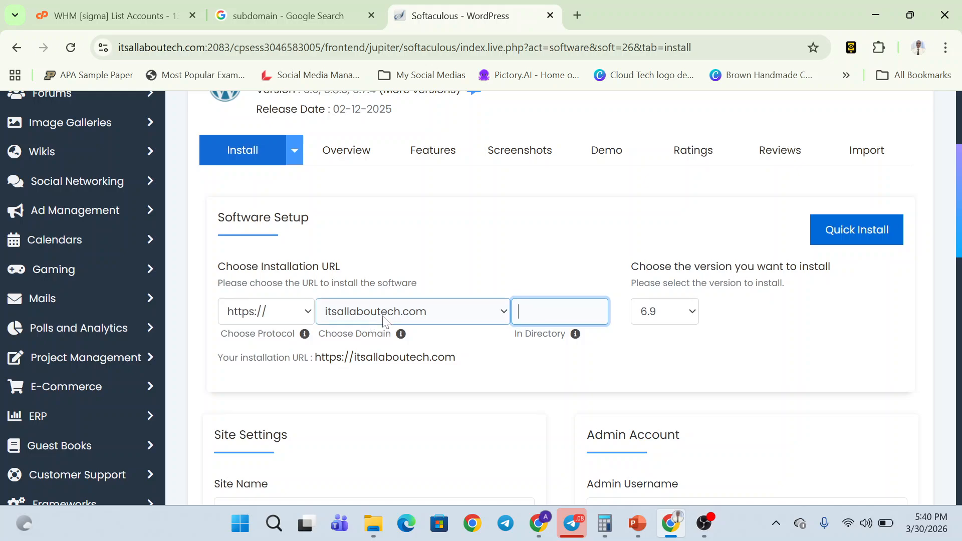
left_click(384, 321)
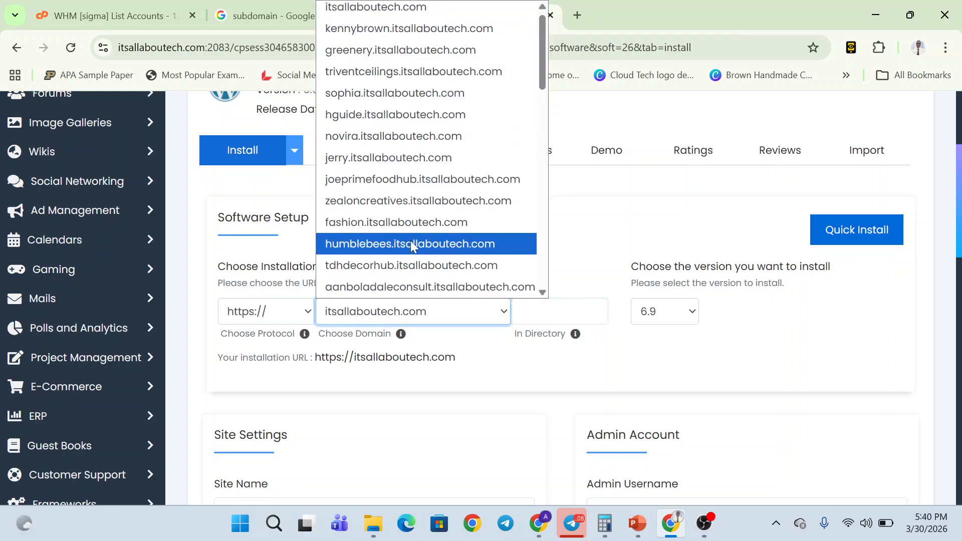
scroll(411, 244, "down", 8)
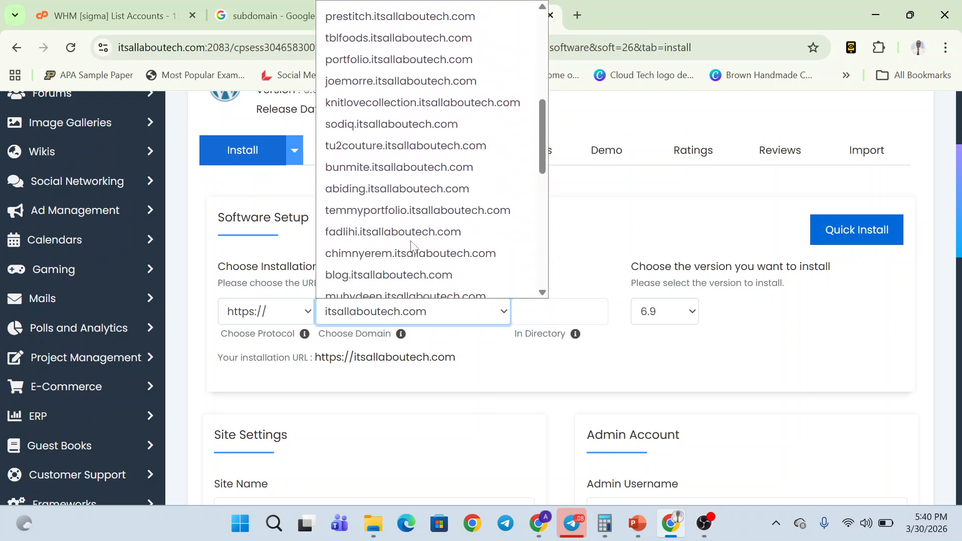
scroll(411, 243, "down", 5)
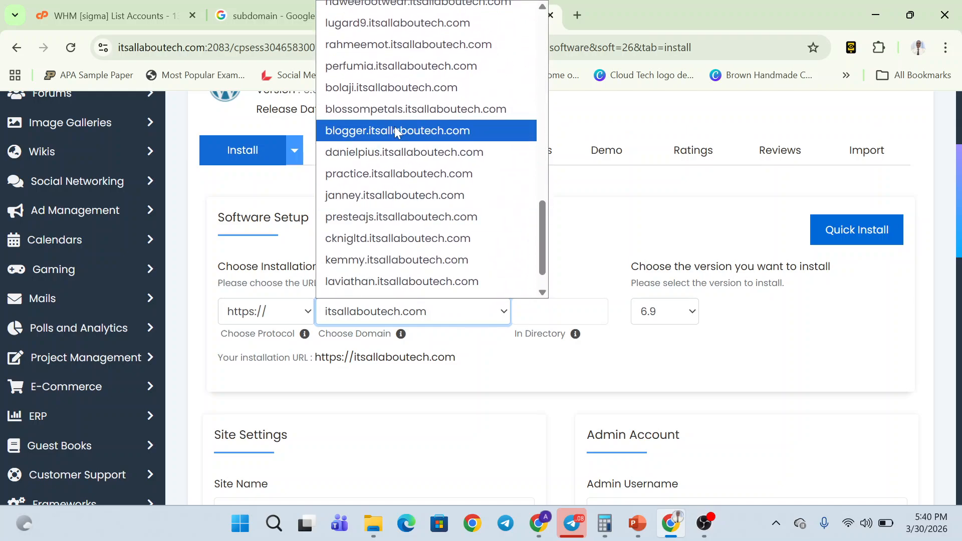
left_click(398, 131)
scroll(476, 407, "down", 3)
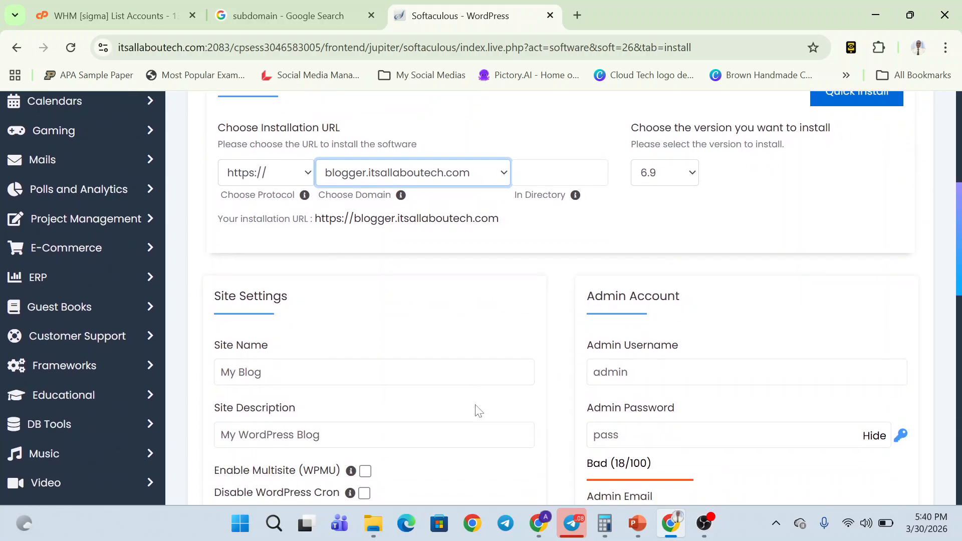
left_click(476, 372)
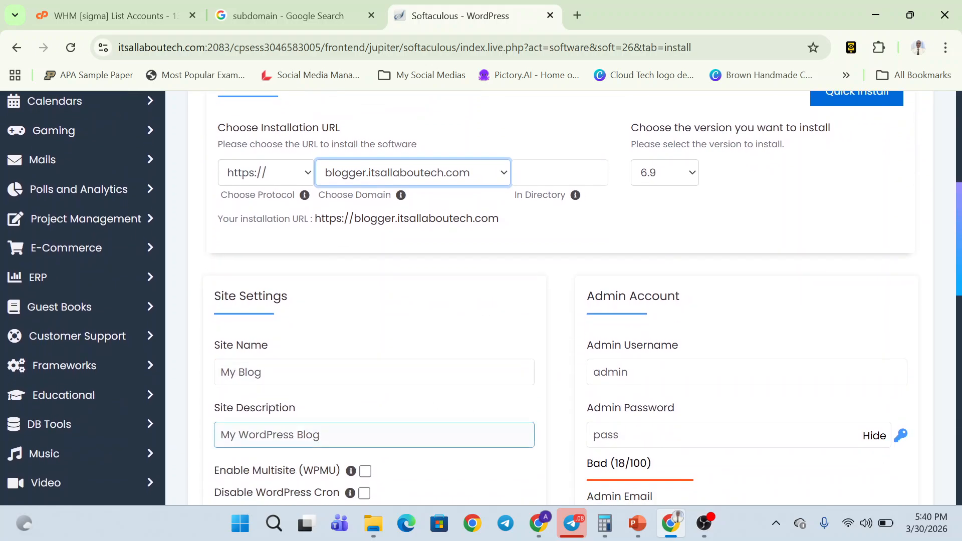
scroll(313, 426, "down", 1)
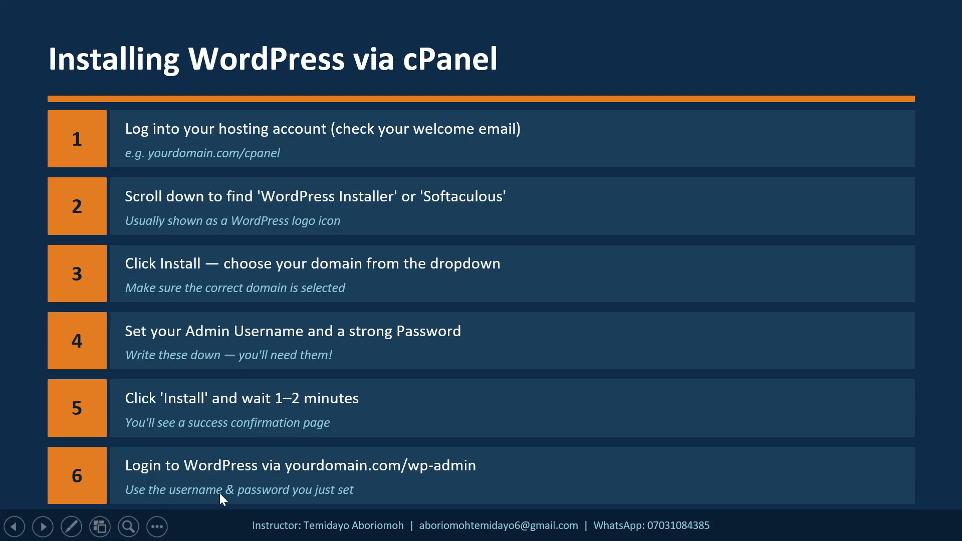
key("alt+Tab")
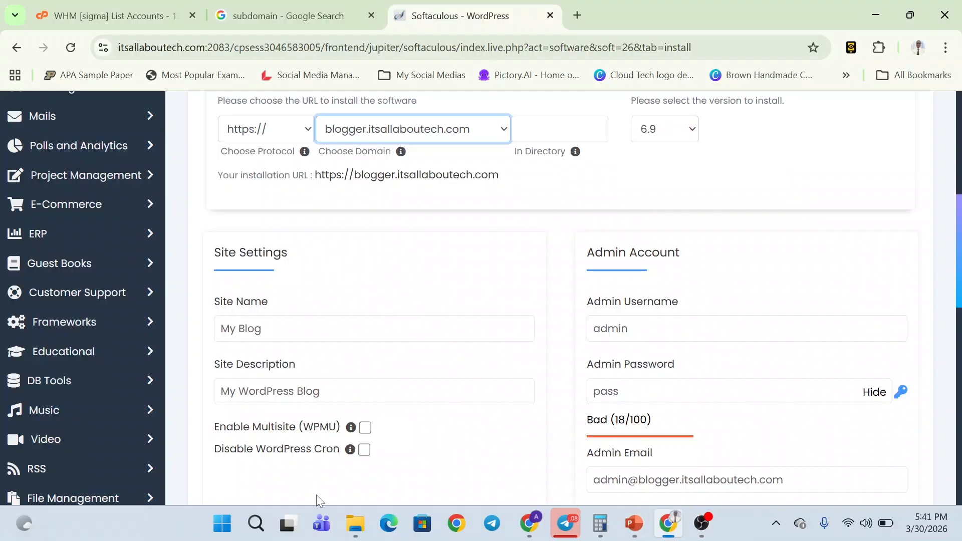
scroll(317, 494, "down", 1)
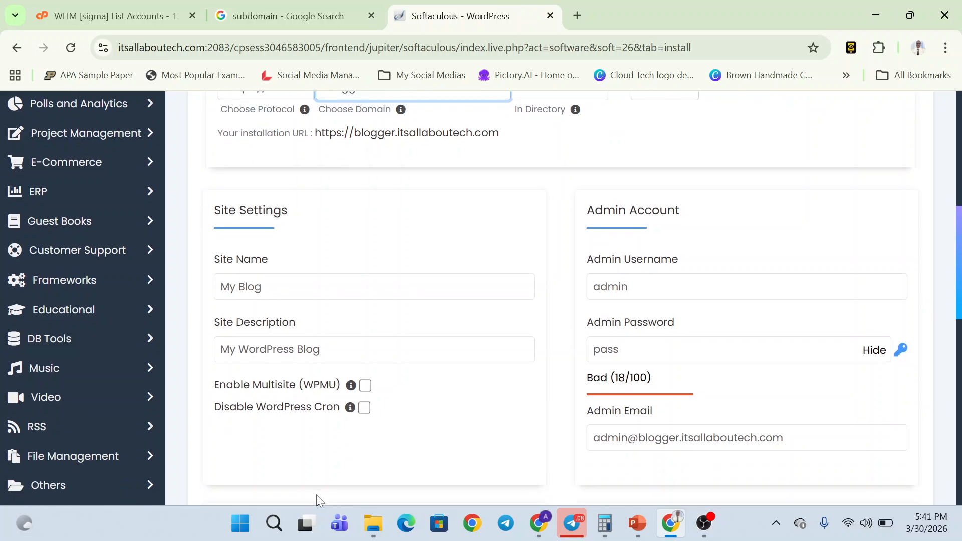
left_click(214, 273)
- Open jumia.com.ng in a new browser tab
left_click(573, 19)
type("jum")
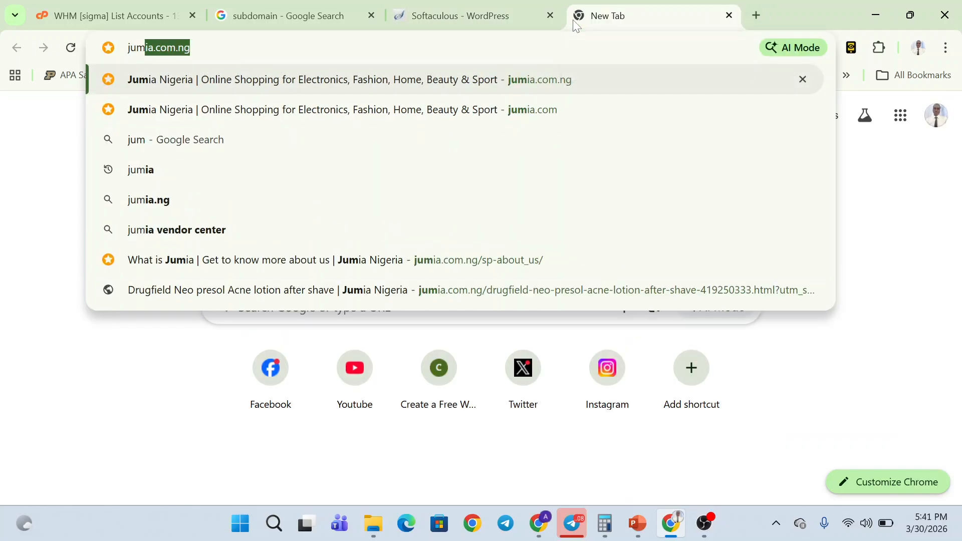
key("Return")
- Open farmcareagroinputsltd.com in another new tab
key("ctrl+t")
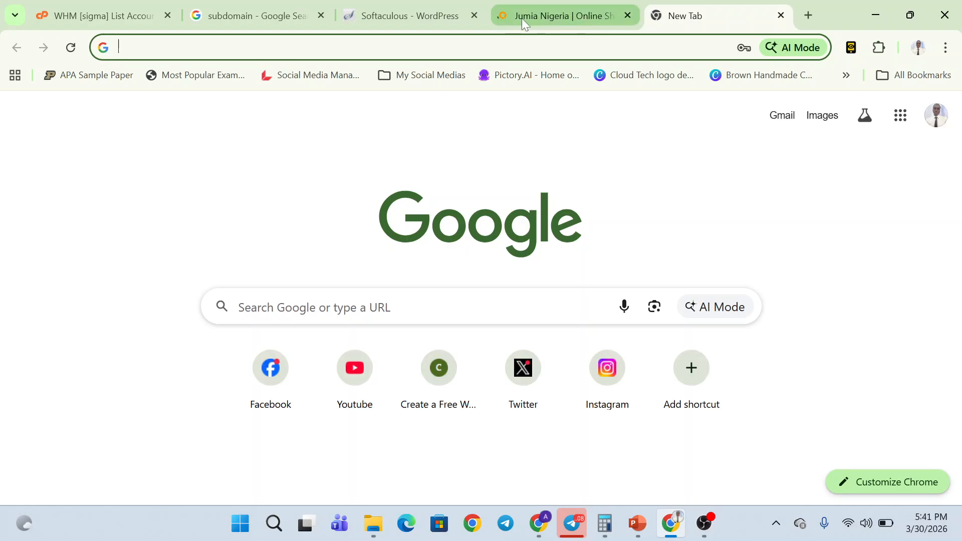
left_click(441, 48)
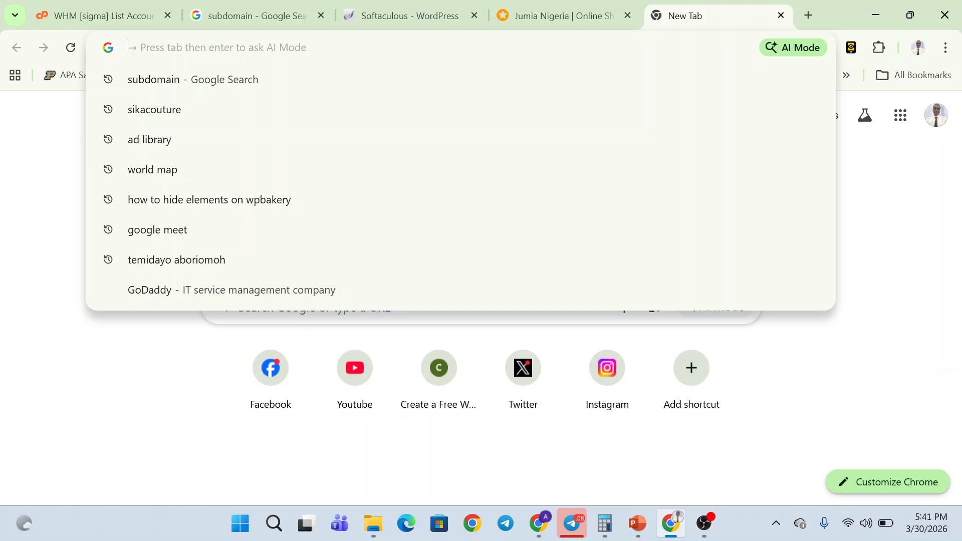
type("fsr")
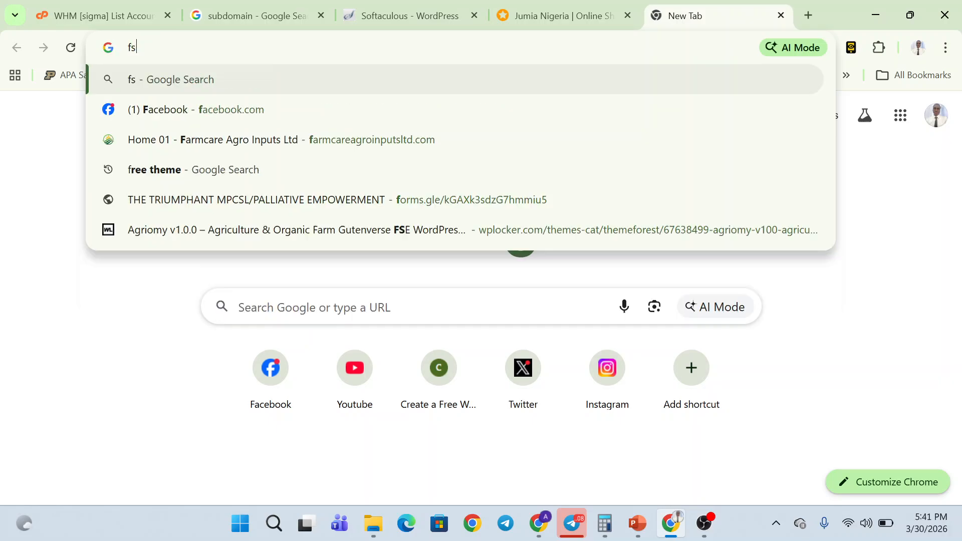
key("BackSpace")
key("BackSpace")
type("qr")
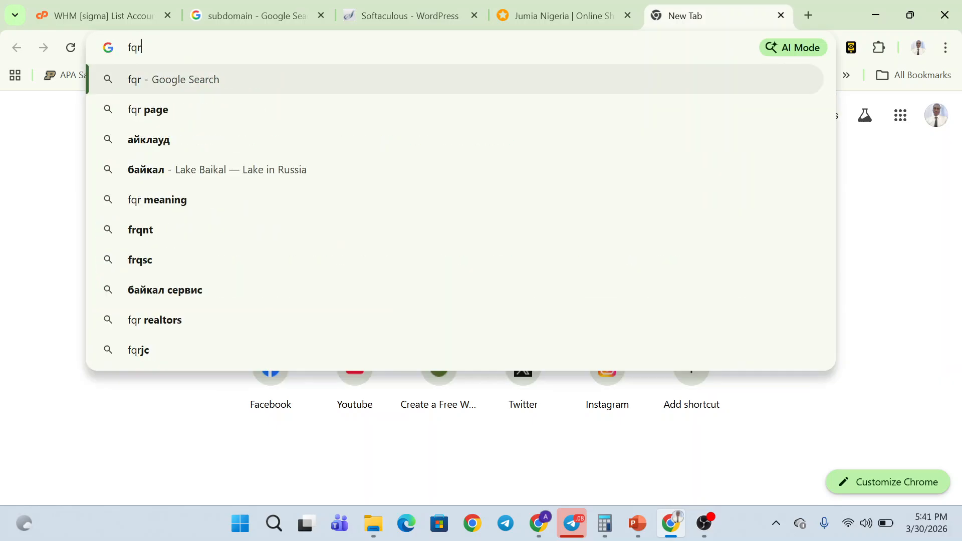
key("BackSpace")
type("arm")
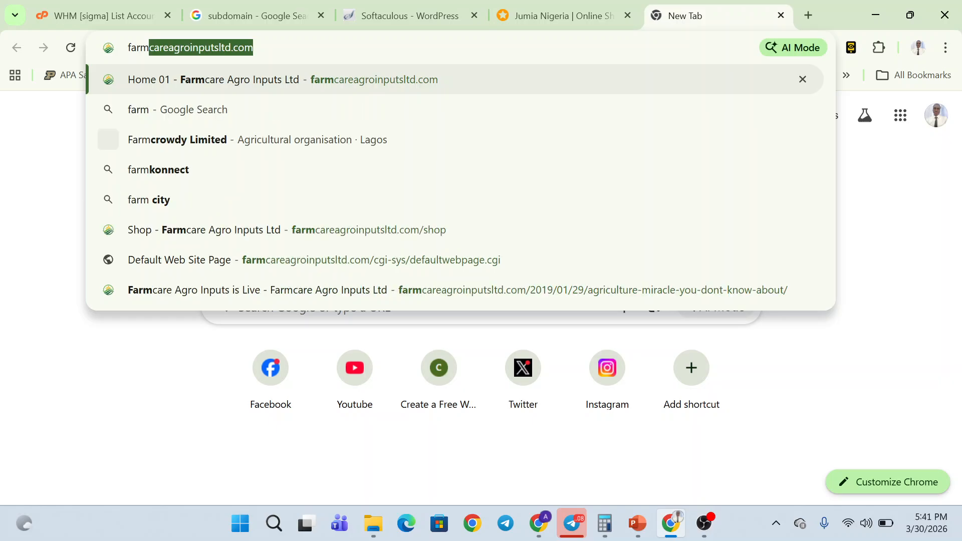
key("Return")
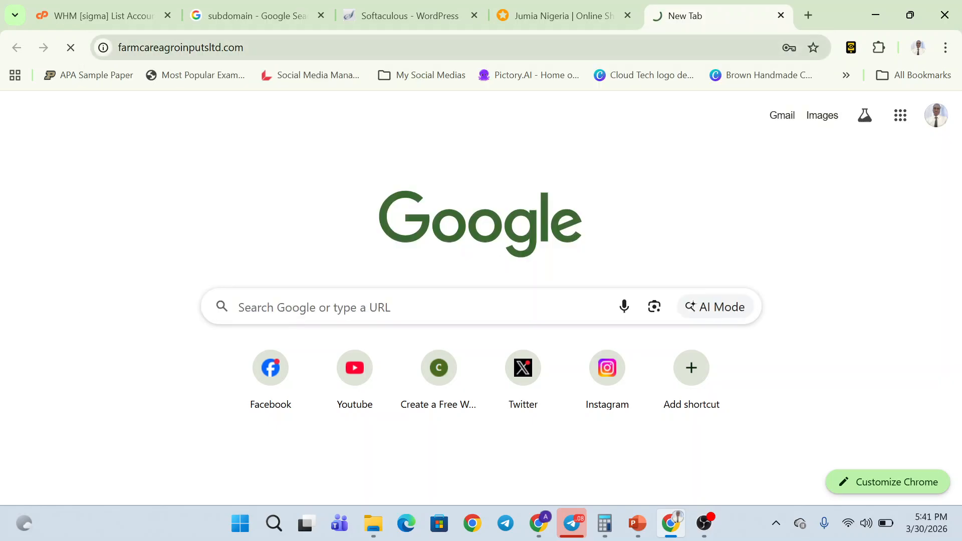
- Open scallopacademy.com.ng in a third tab, then return to the Softaculous install form
left_click(812, 13)
type("sc")
key("Return")
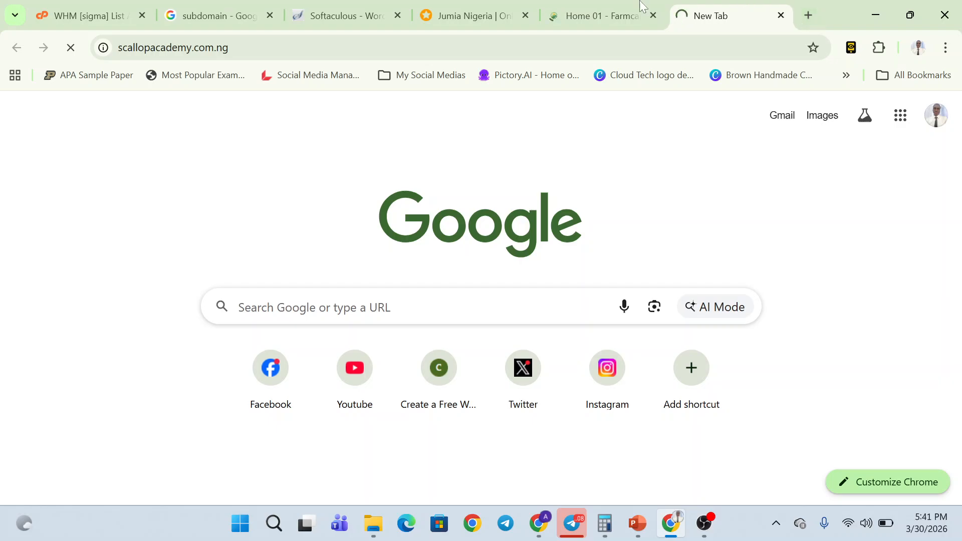
left_click(346, 16)
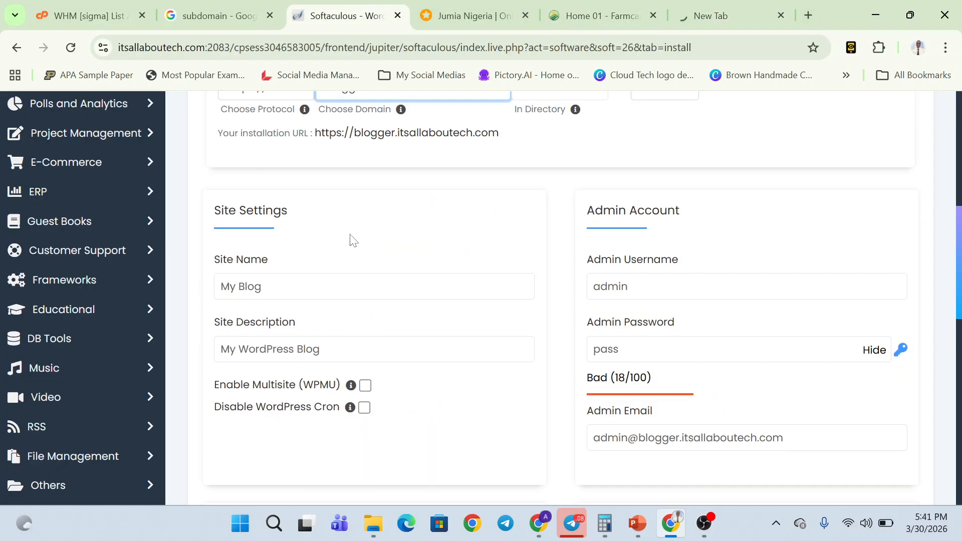
- Rename the site from 'My Blog' to 'itsallabouttech Blog' and open a blank browser tab
scroll(353, 240, "down", 1)
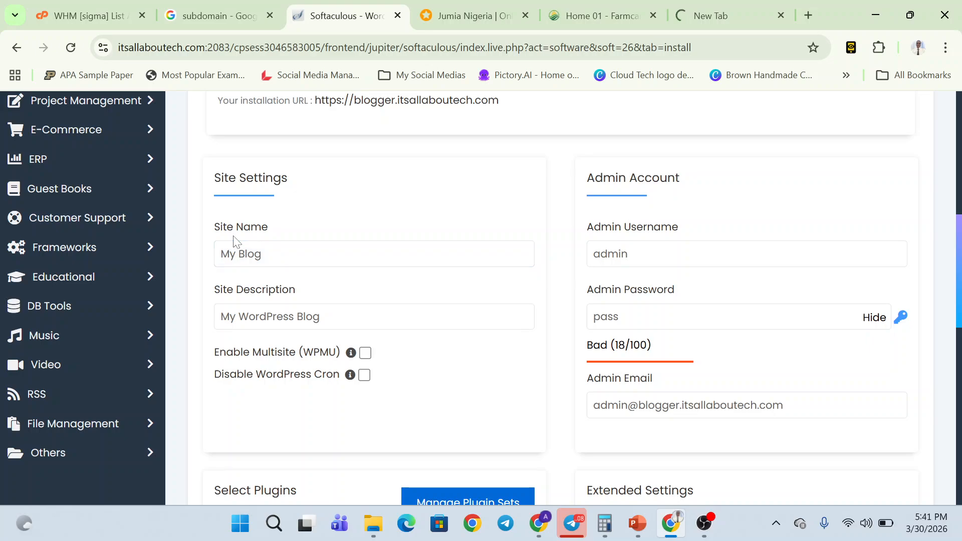
left_click(286, 242)
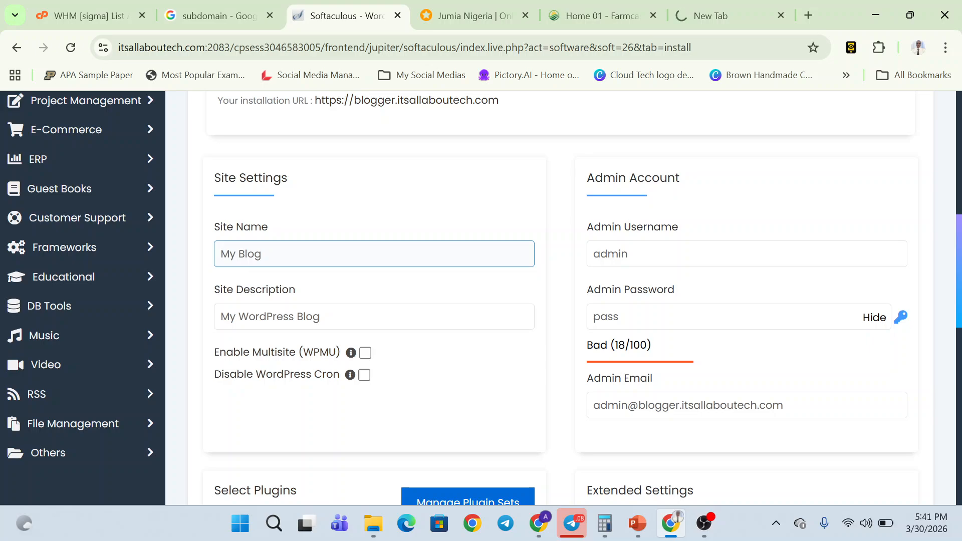
left_click(303, 236)
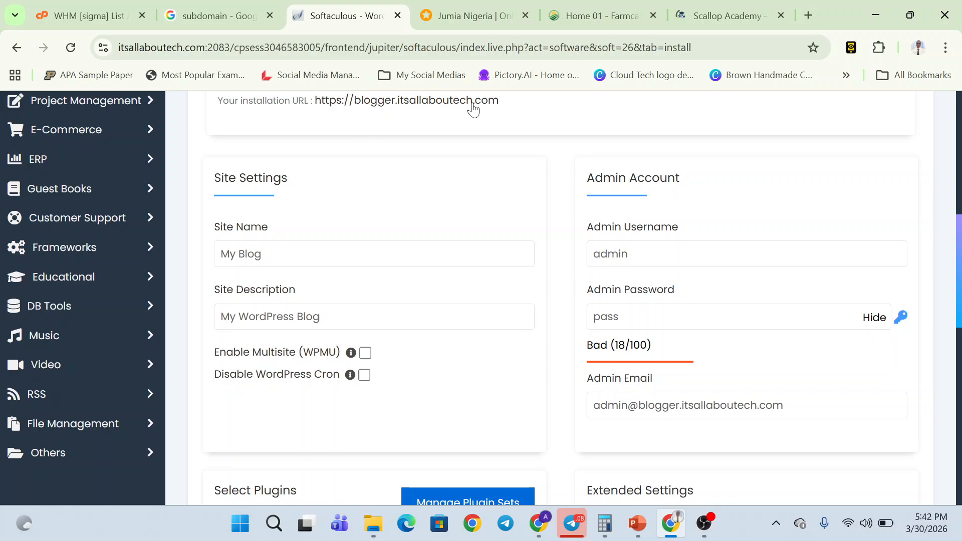
scroll(396, 110, "up", 1)
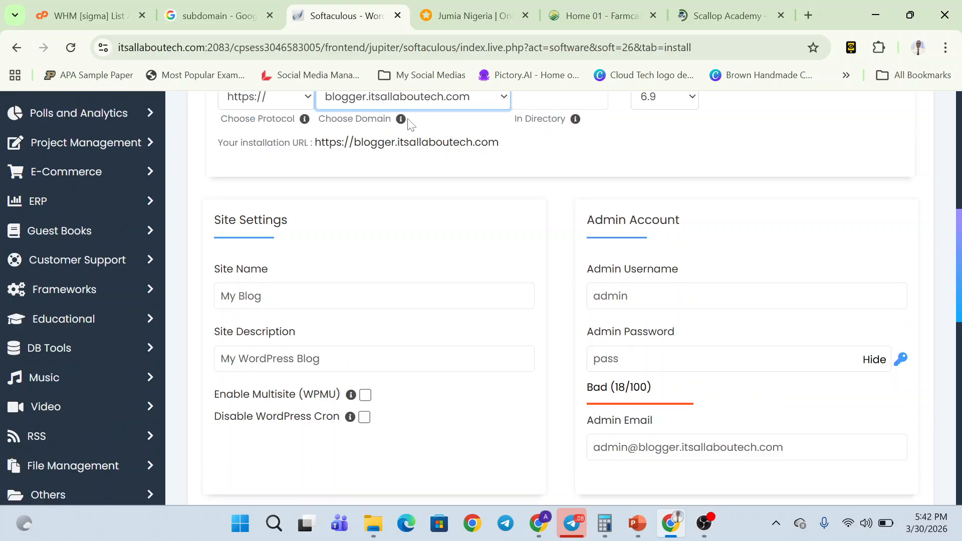
left_click(273, 308)
left_click_drag(273, 320, 184, 308)
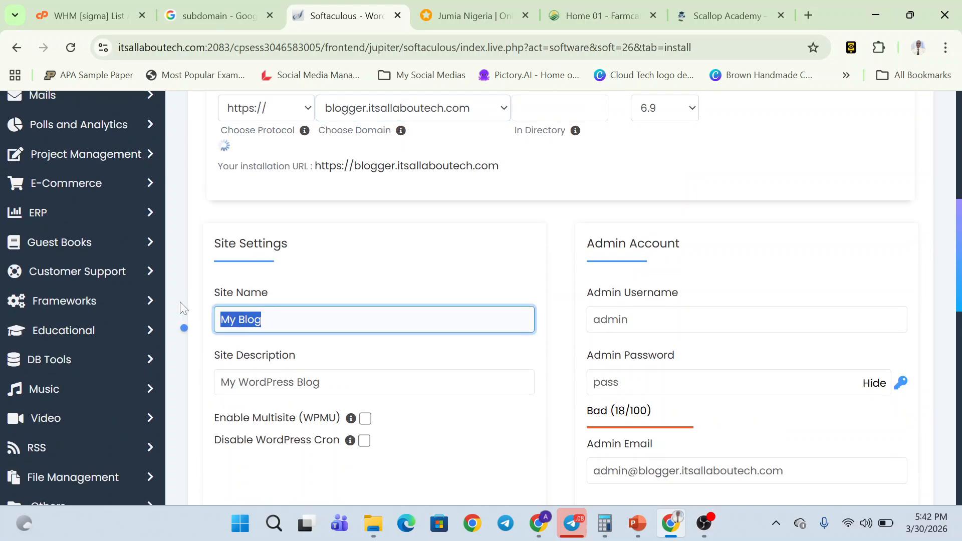
type("T")
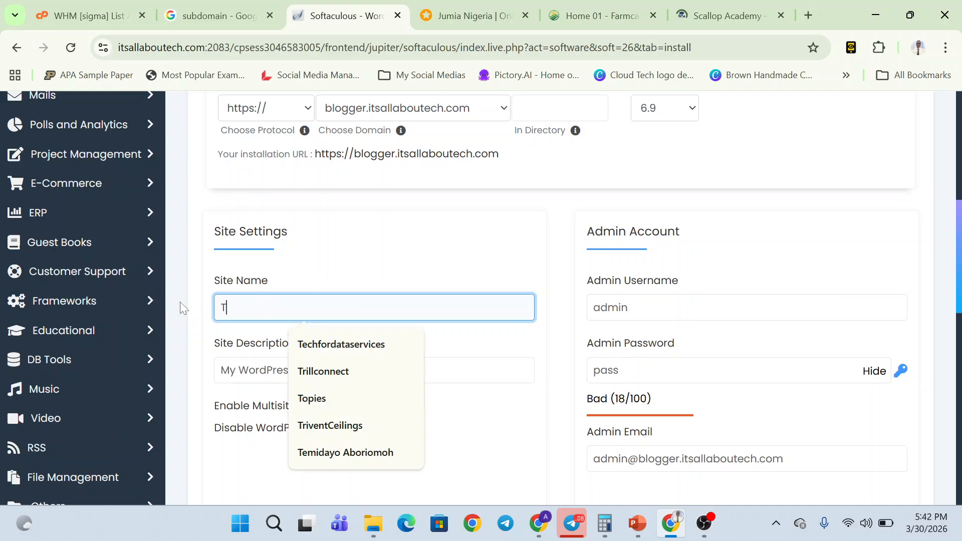
key("BackSpace")
type("It")
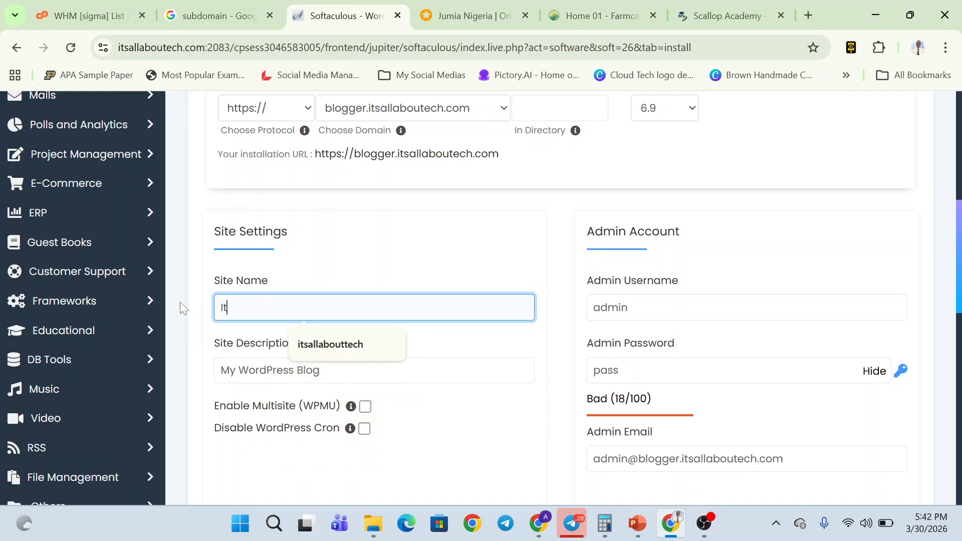
left_click(326, 345)
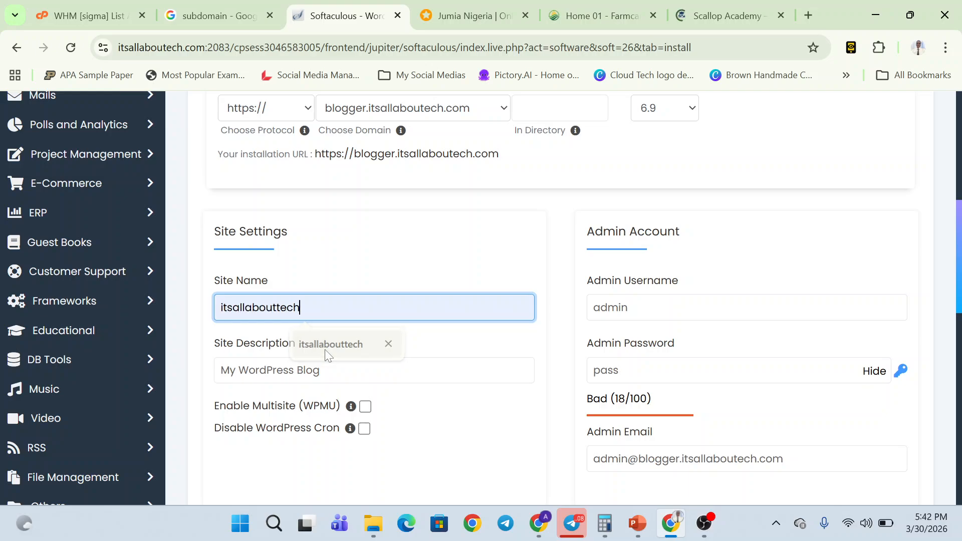
type("B")
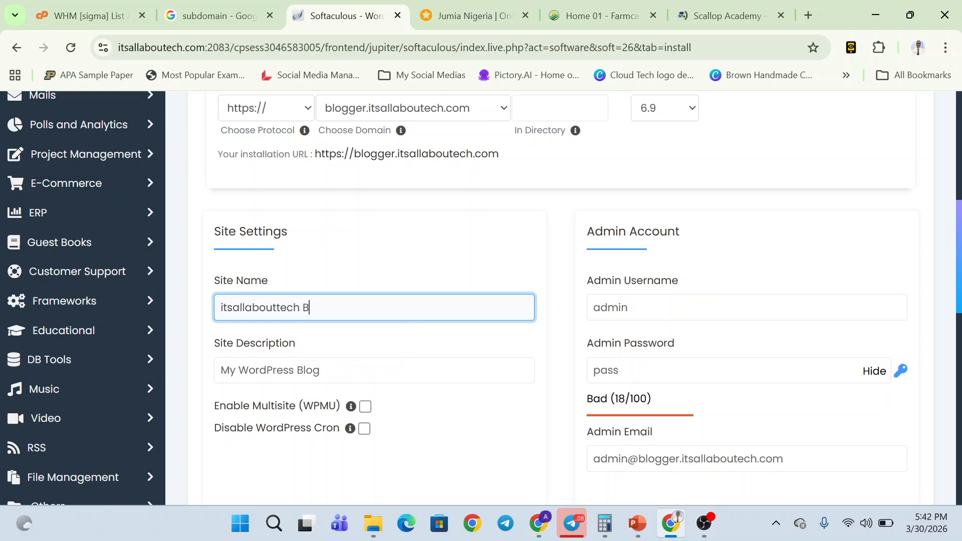
type("log")
mouse_move(428, 19)
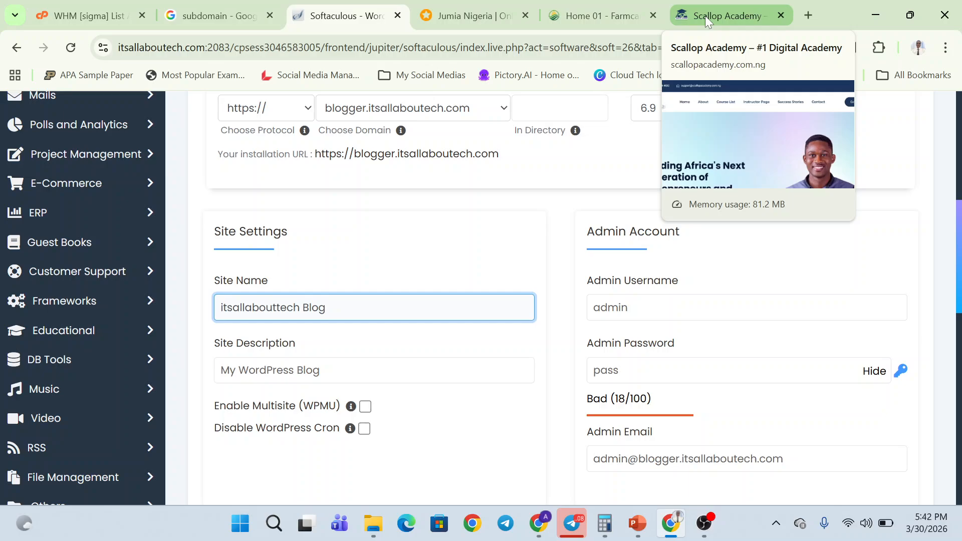
left_click(807, 16)
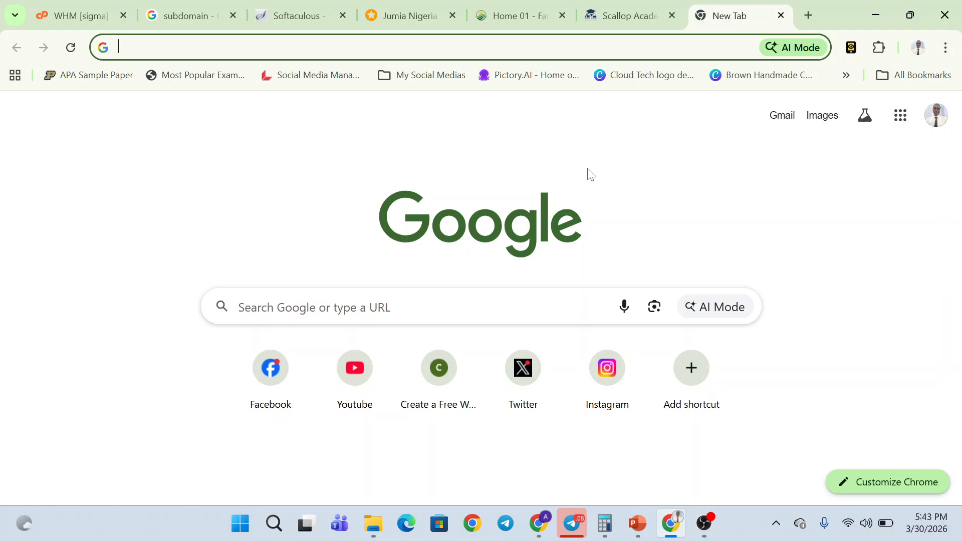
- Load Facebook and Instagram in two new browser tabs
type("fa")
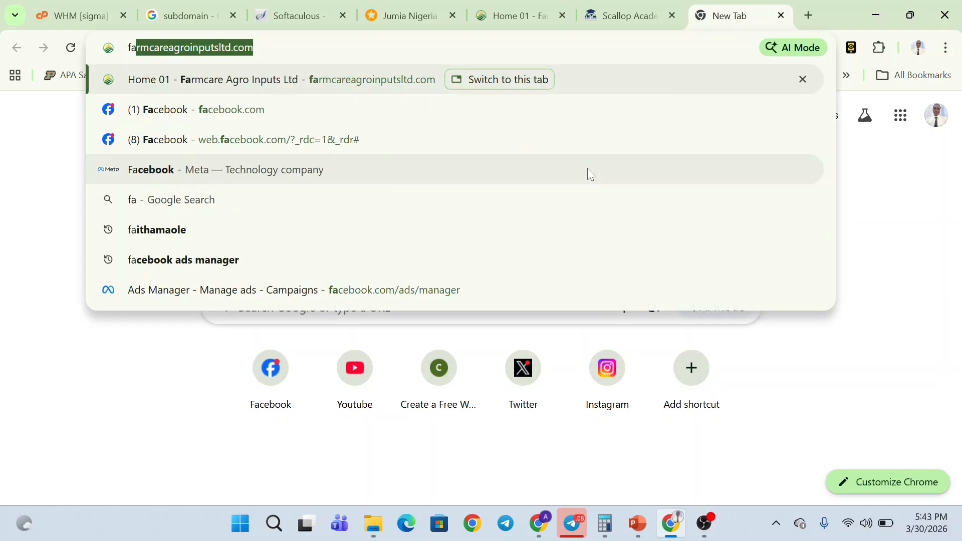
type("ce")
key("Return")
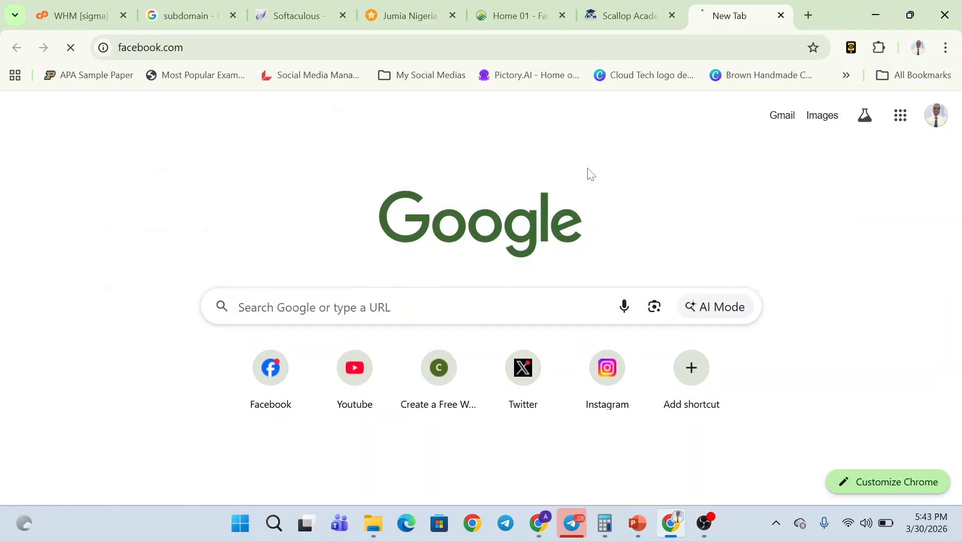
left_click(816, 19)
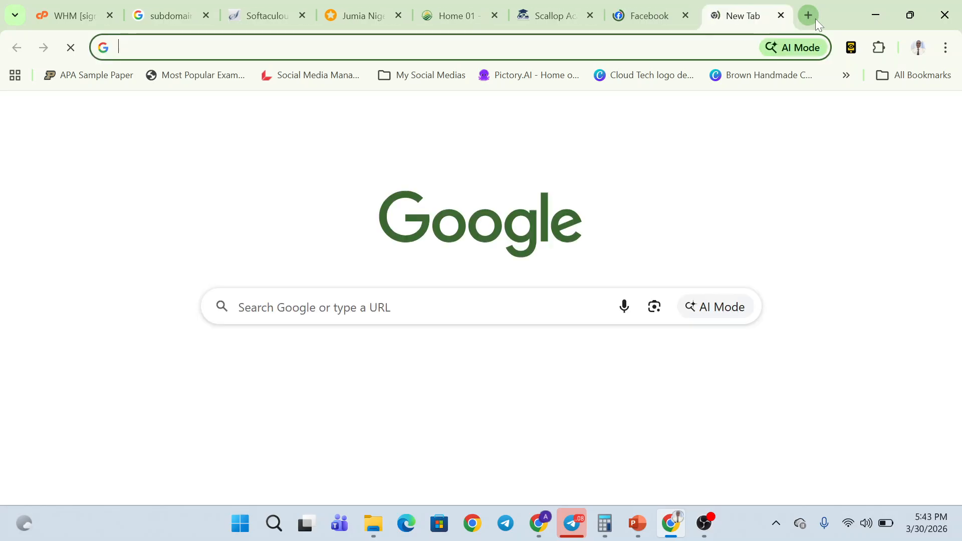
type("in")
key("Return")
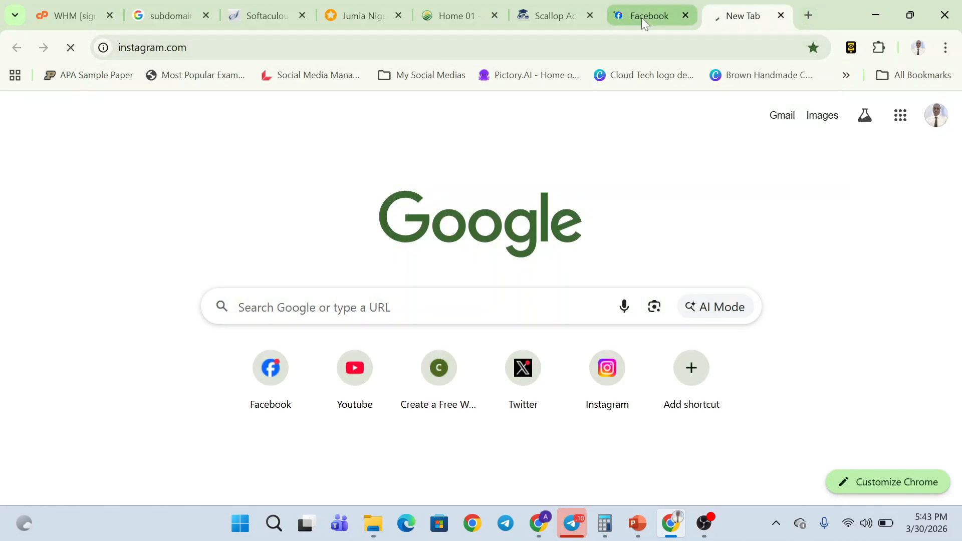
- Run a Google search for 'konga' in another tab, then go back to the Softaculous form
mouse_move(642, 21)
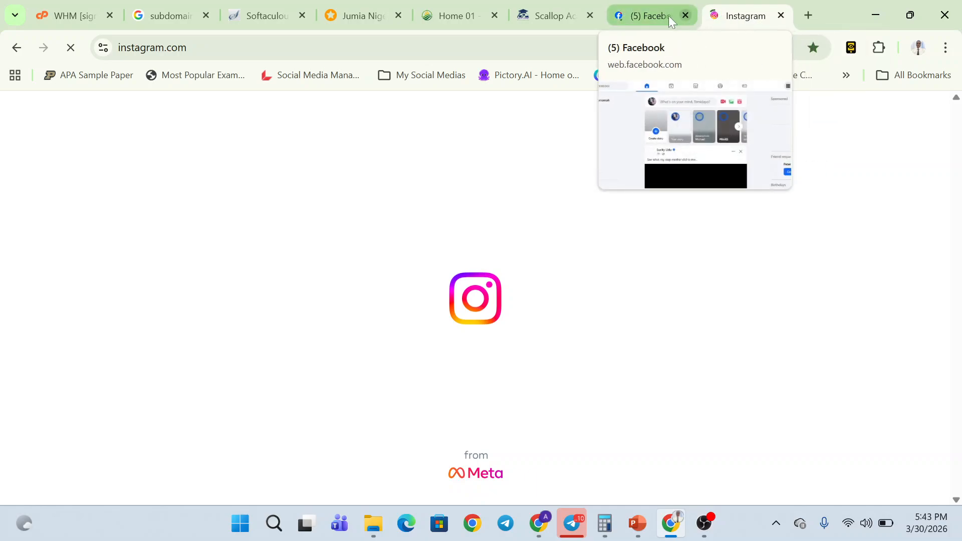
left_click(809, 15)
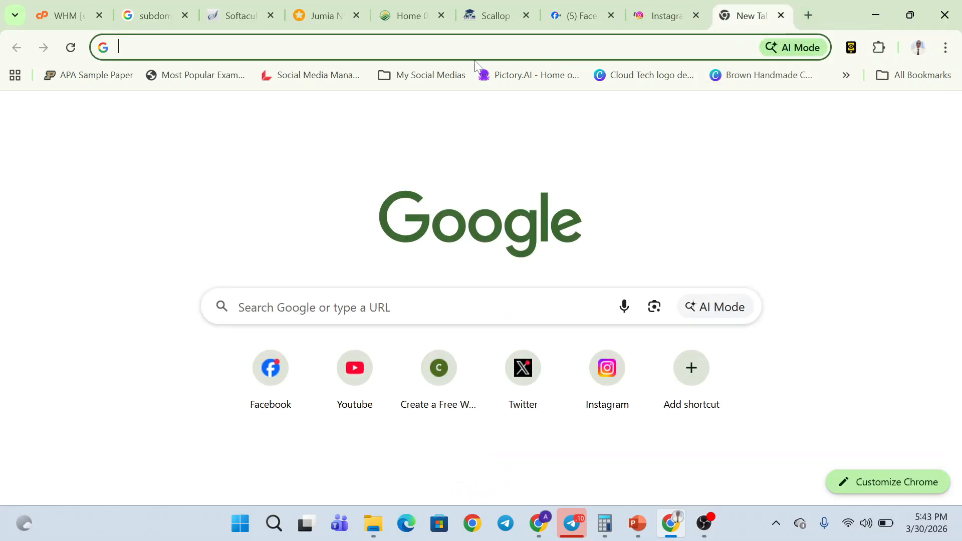
type("kon")
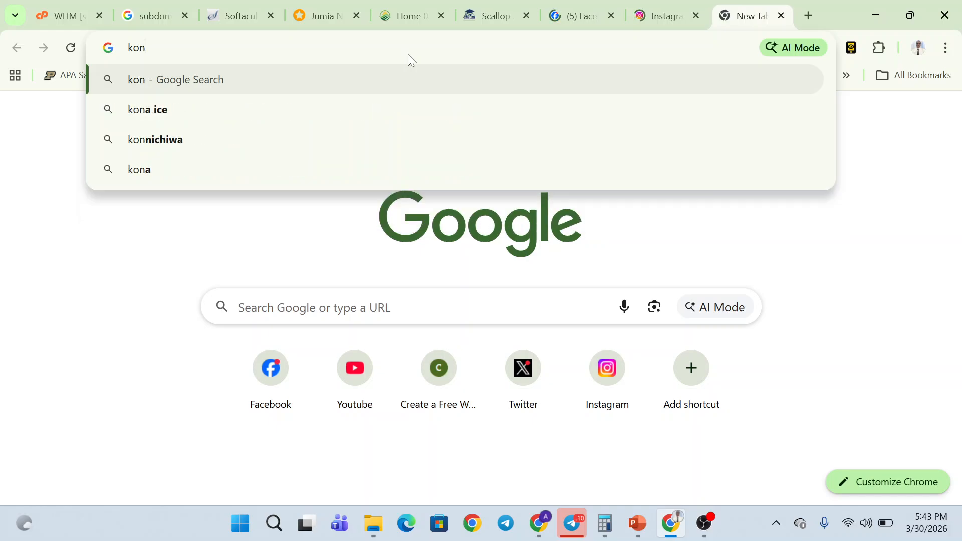
type("ga")
key("Return")
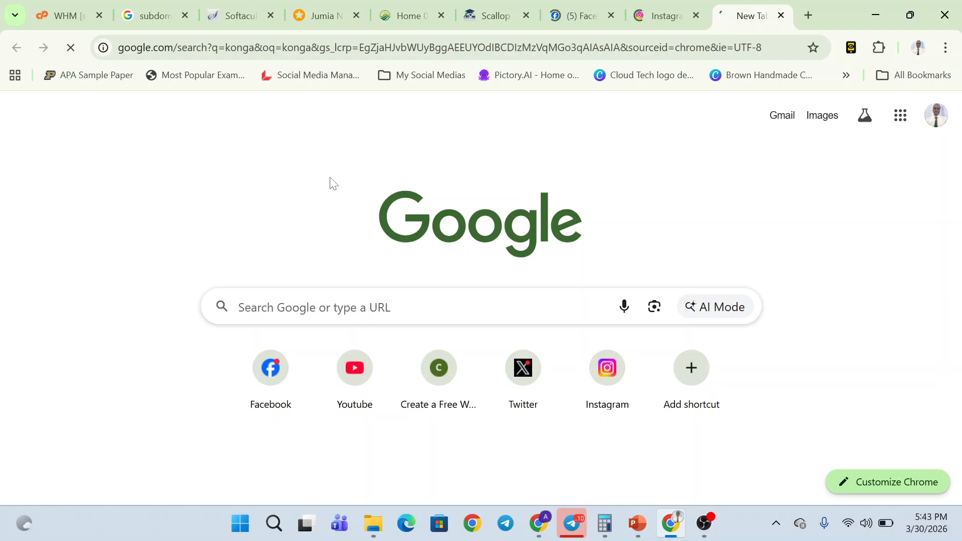
left_click(255, 4)
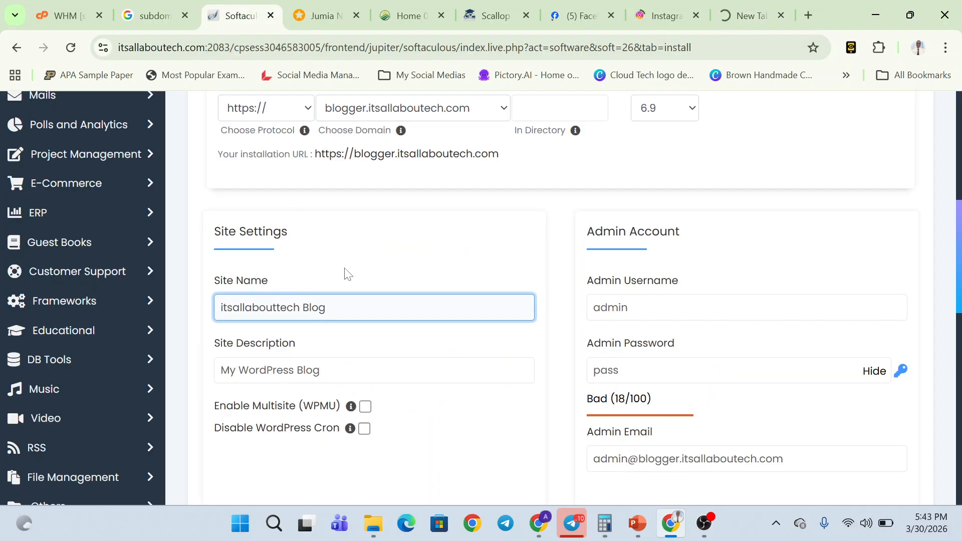
- Replace the site description with 'Your stop blogging news platform', correcting the typos
key("Tab")
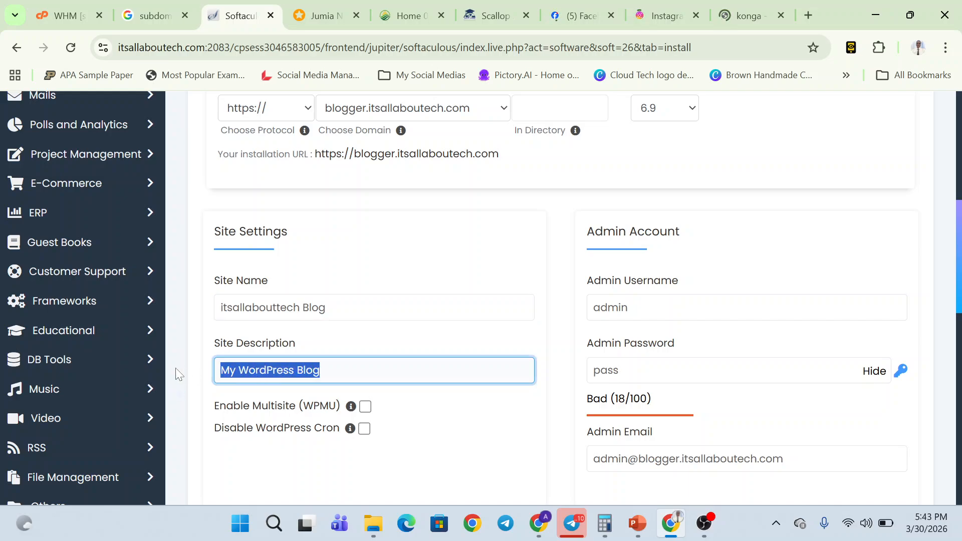
type("You")
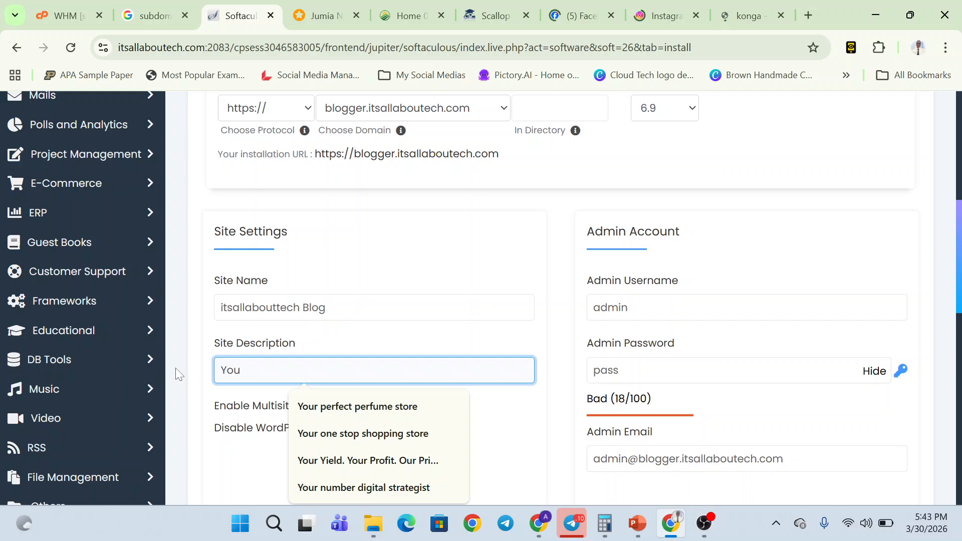
type("r stop")
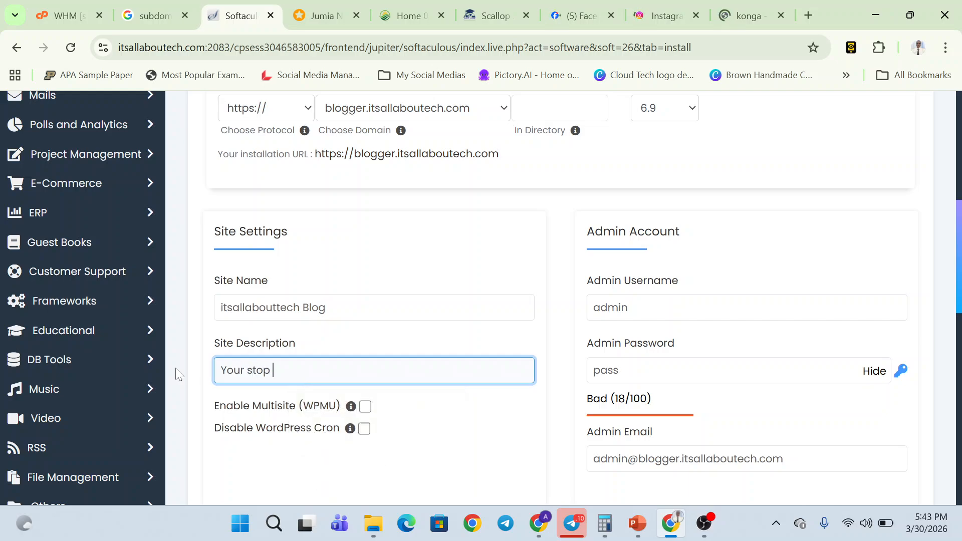
type(" blogging neq")
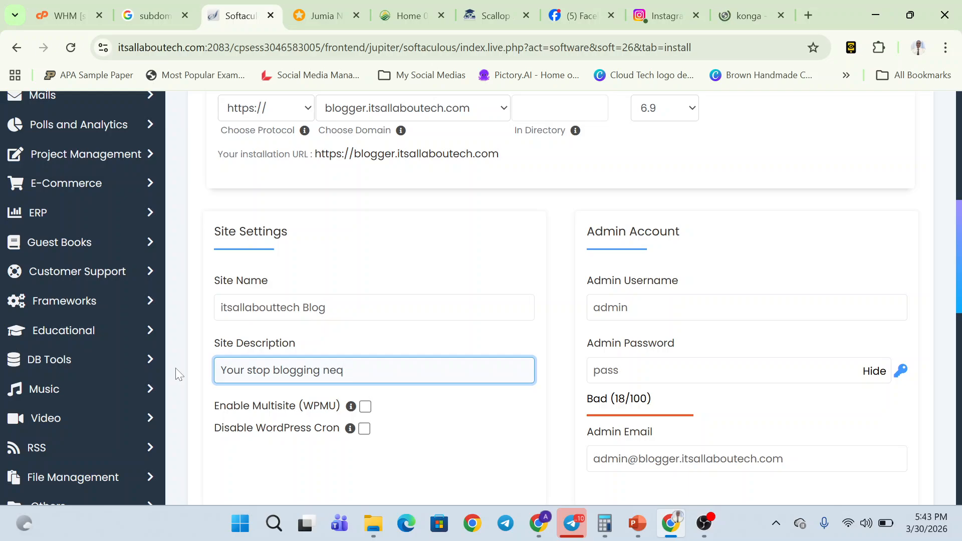
type("sws")
key("Left")
key("Delete")
key("Right")
type("platform")
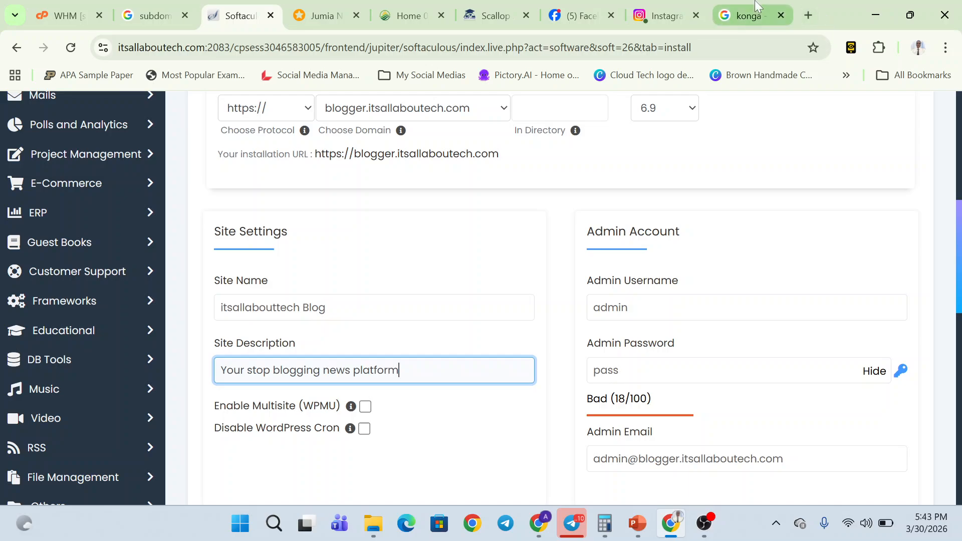
- Open the Konga website from the search results, then return to the installer
left_click(749, 15)
left_click(92, 264)
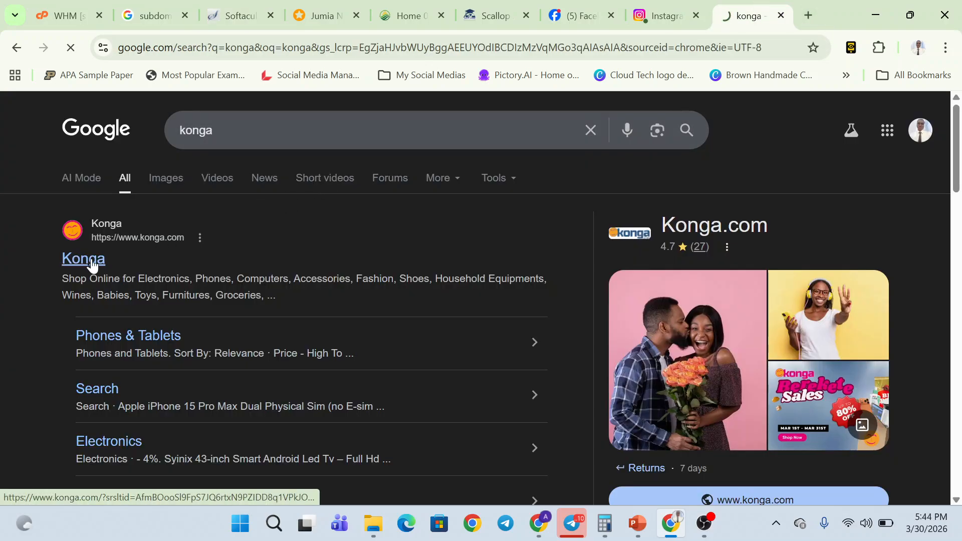
left_click(242, 7)
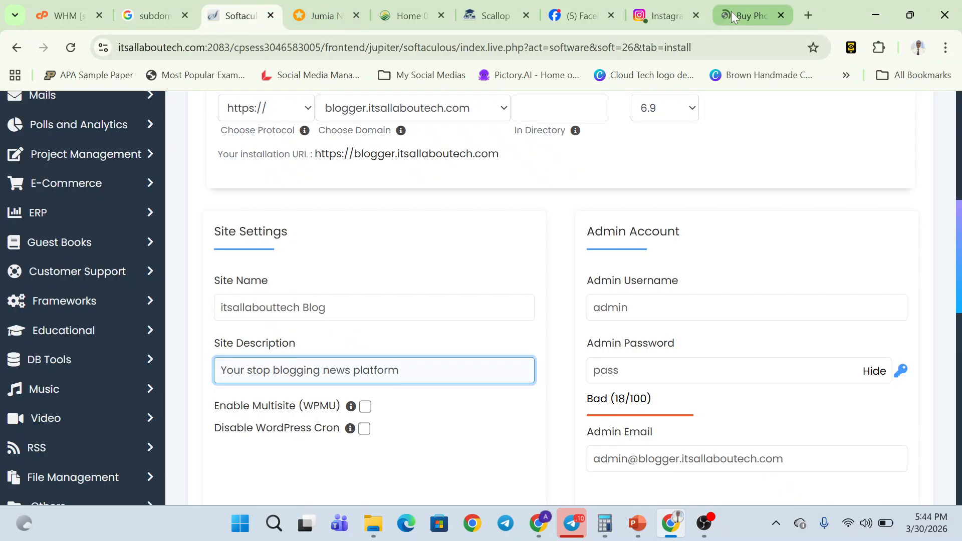
mouse_move(731, 11)
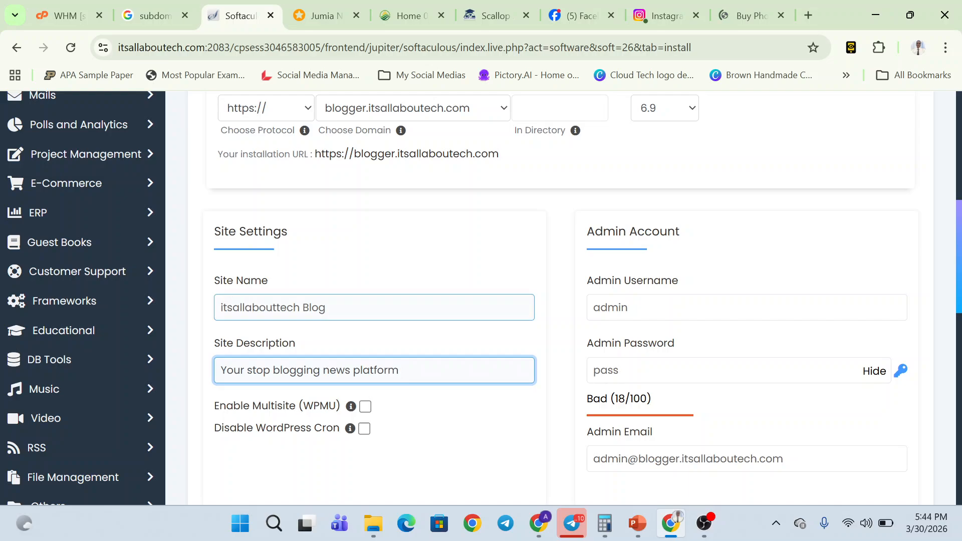
scroll(431, 281, "down", 1)
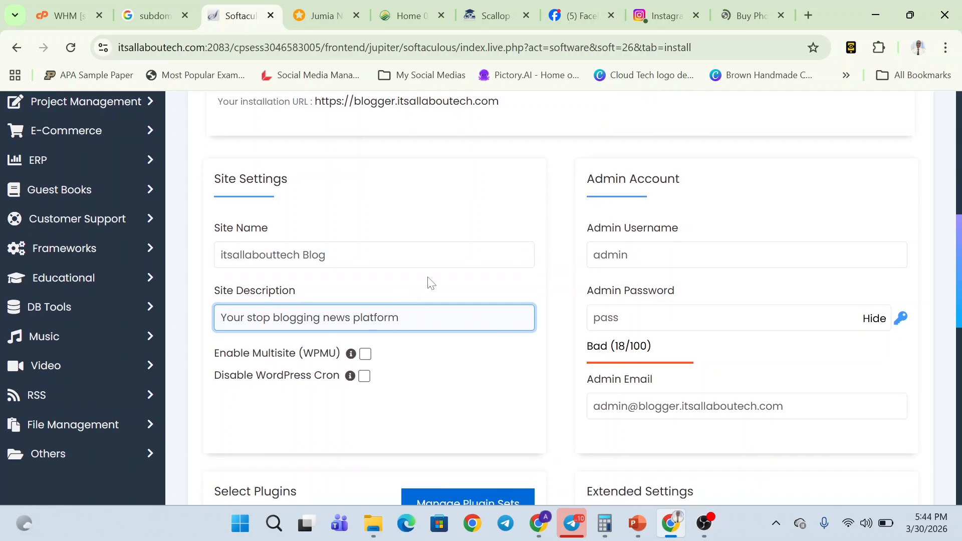
- Pick a saved admin username and lengthen the admin password to a Good (46/100) rating
left_click(676, 255)
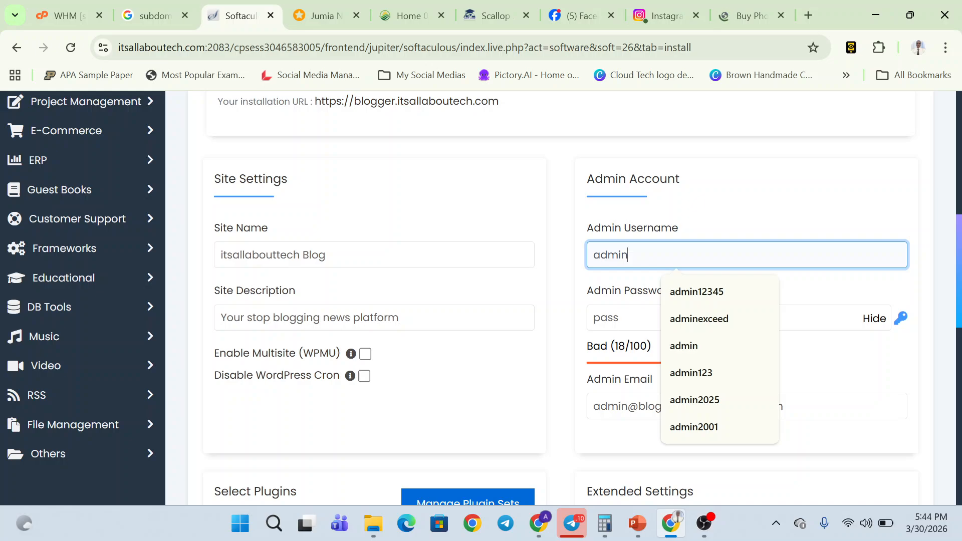
left_click(692, 297)
left_click(685, 318)
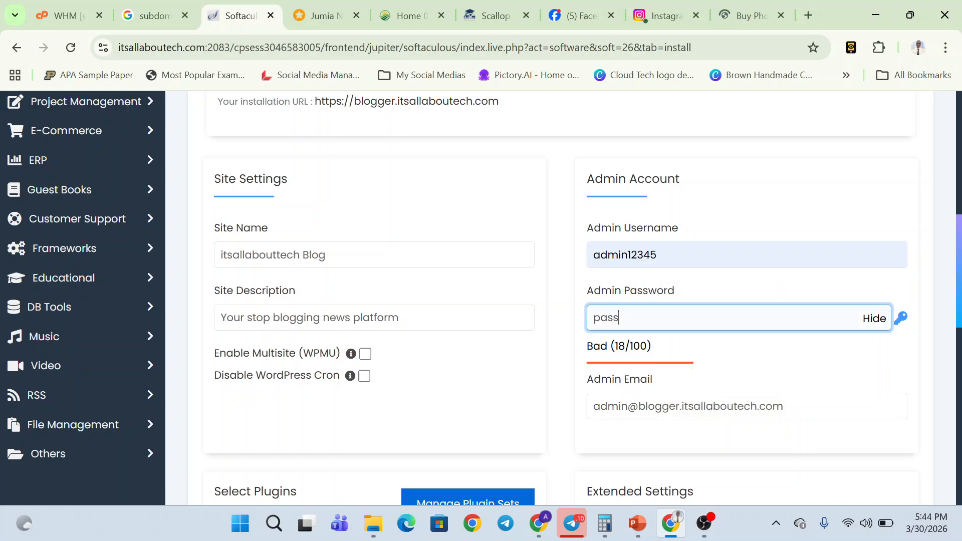
left_click(876, 320)
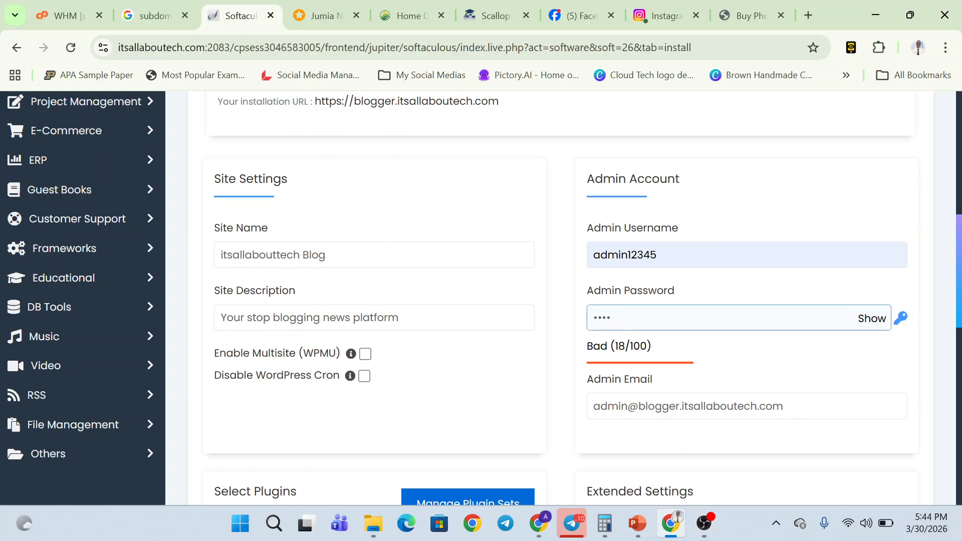
type("•••••")
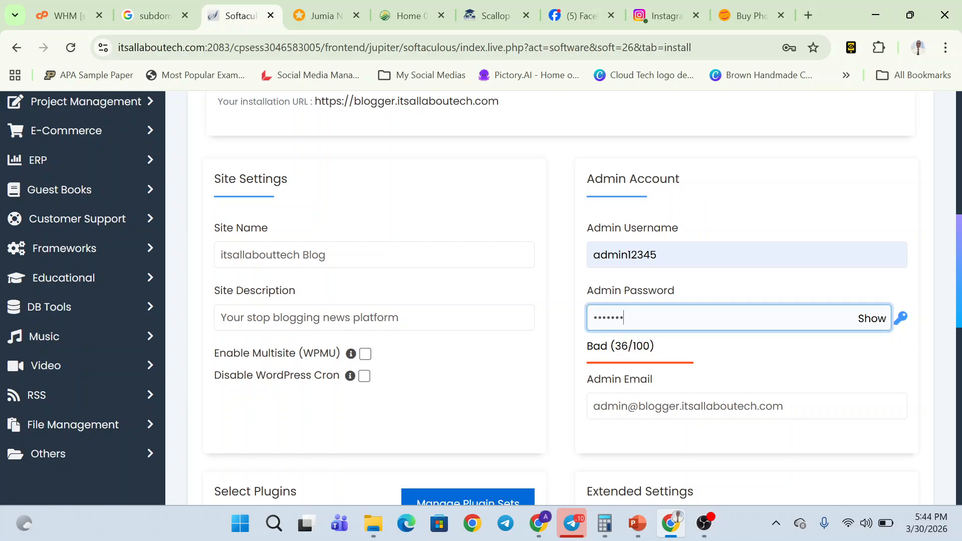
- Strip the 'blogger.' subdomain from the admin email address
scroll(661, 331, "down", 1)
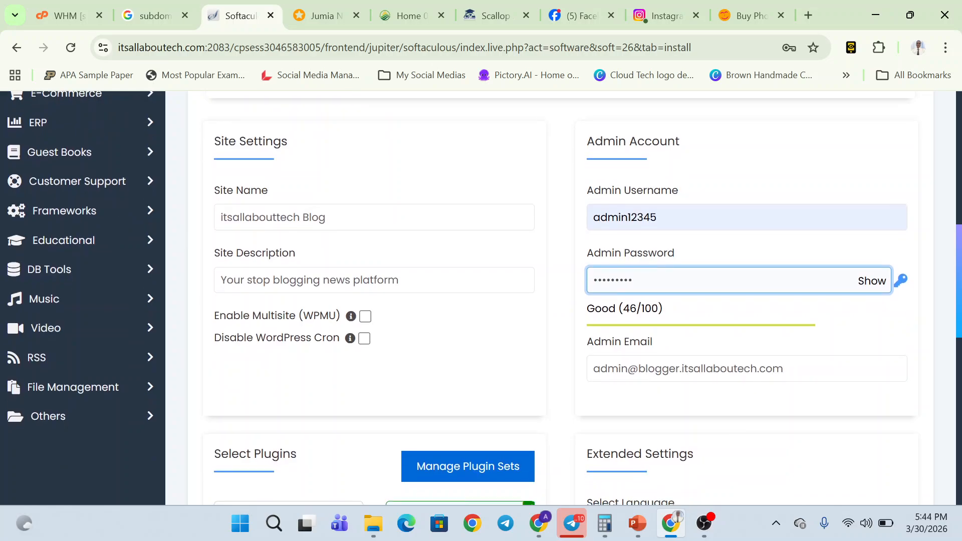
left_click(642, 326)
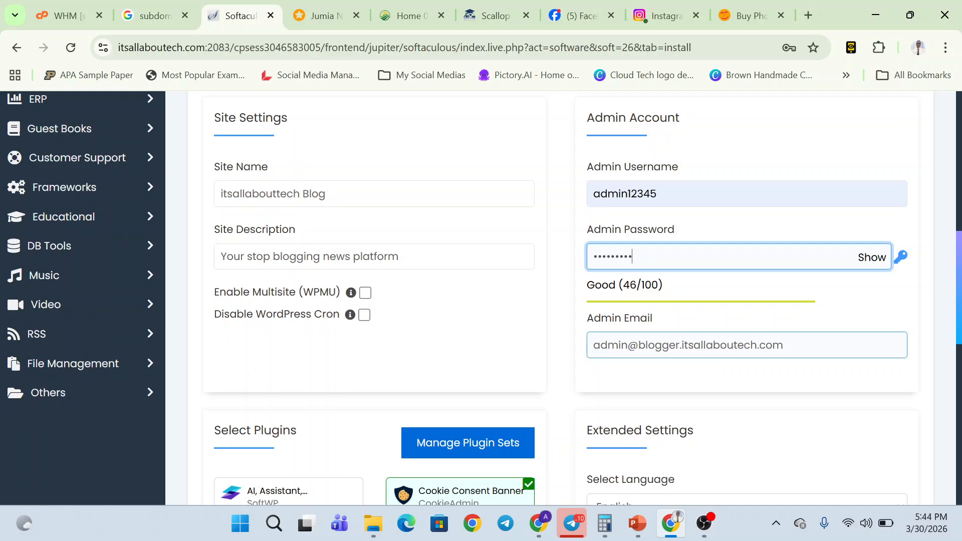
left_click(683, 346)
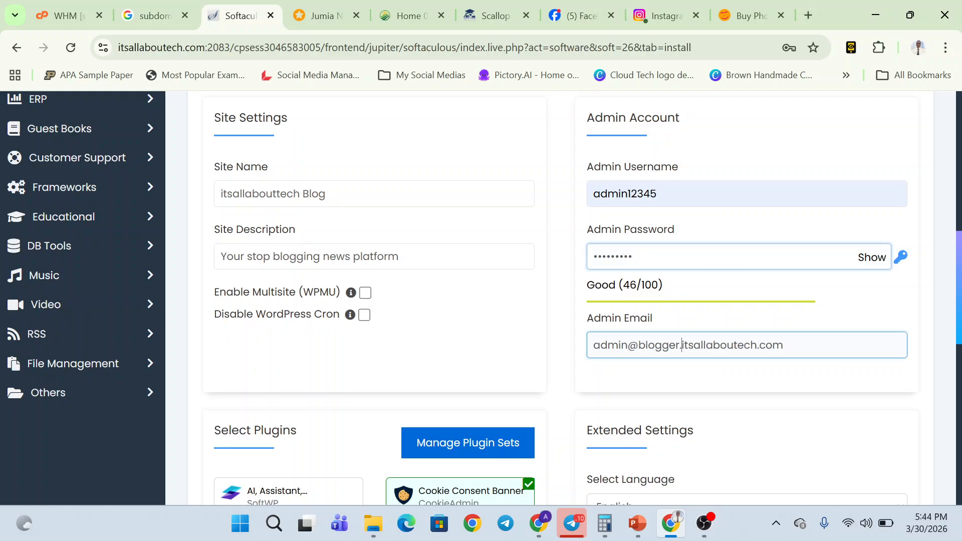
key("BackSpace")
key("BackSpace")
key("BackSpace")
key("BackSpace")
key("BackSpace")
key("BackSpace")
key("BackSpace")
key("BackSpace")
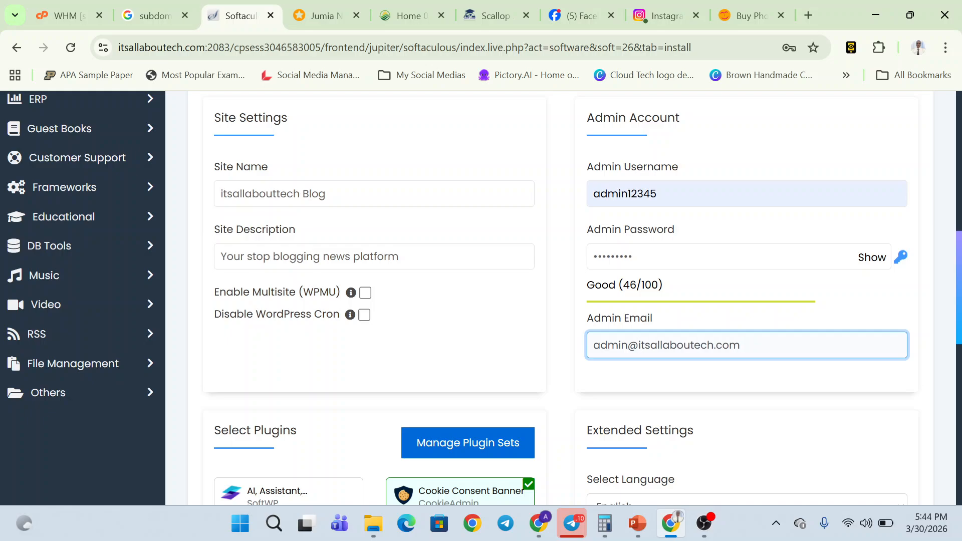
scroll(561, 298, "down", 1)
scroll(561, 298, "up", 1)
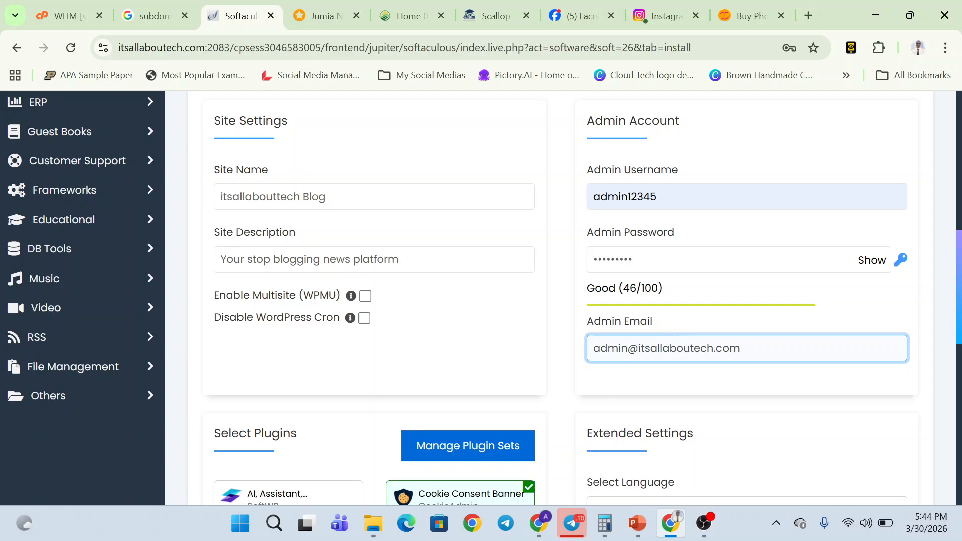
- Untick all optional plugins: Cookie Consent, Page Speed, Backups, SiteSEO, Limit Login Attempts, SMTP, Pagelayer
scroll(543, 281, "down", 4)
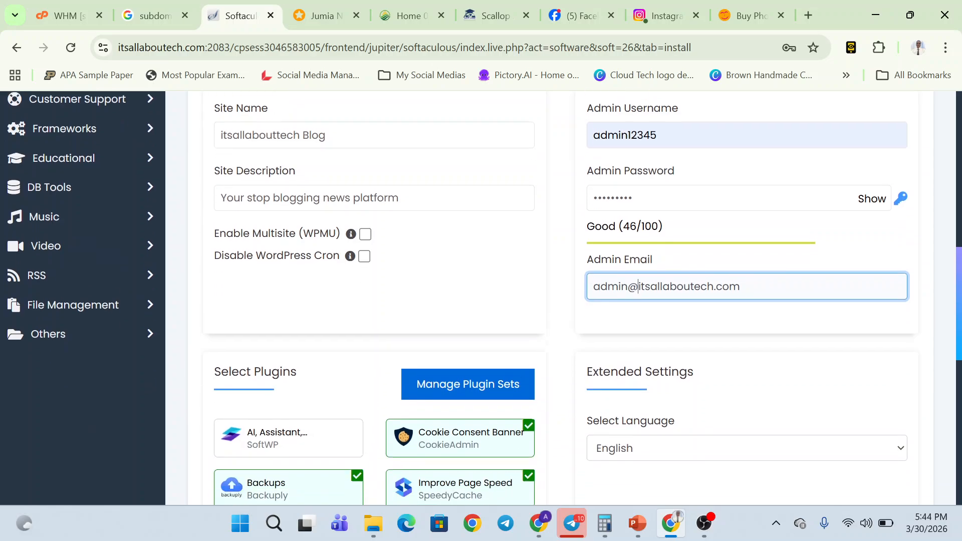
left_click(532, 278)
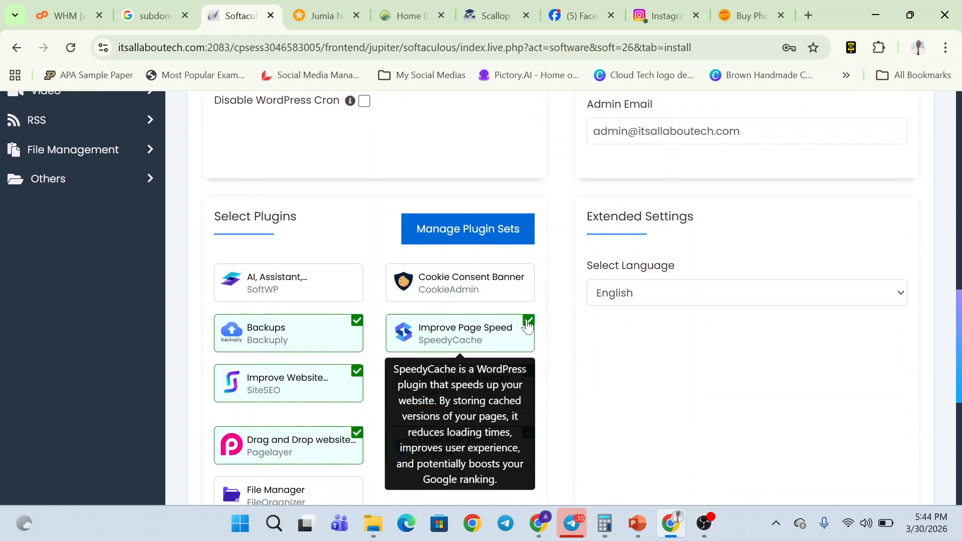
left_click(527, 323)
left_click(357, 323)
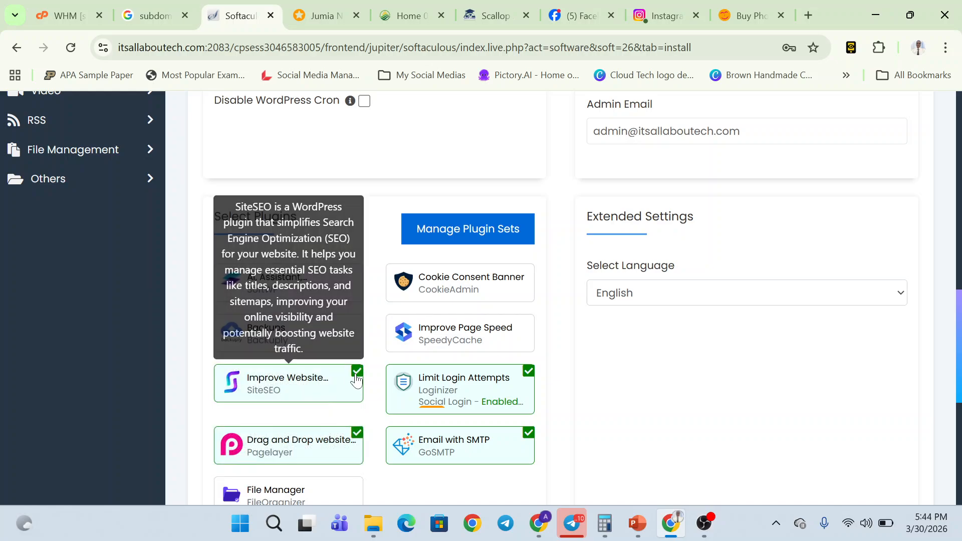
left_click(357, 373)
left_click(530, 379)
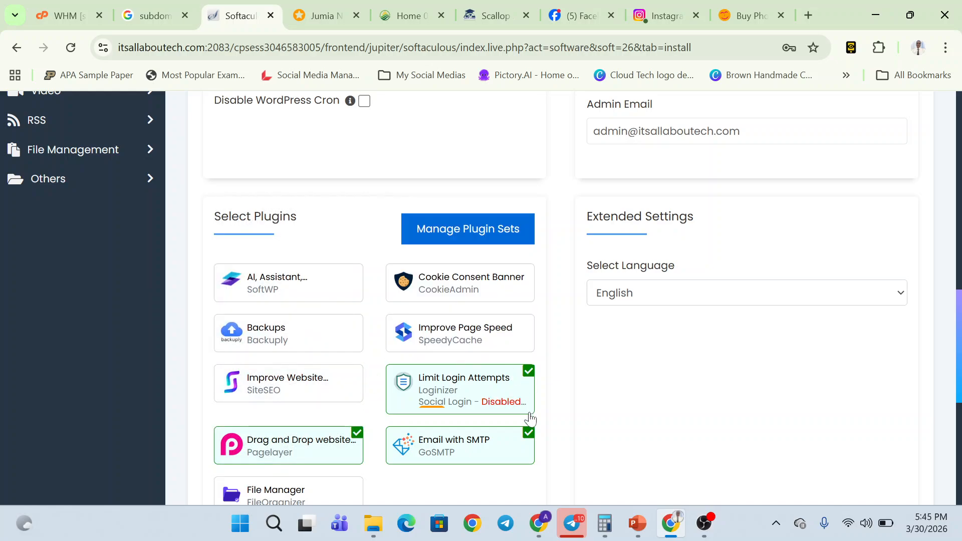
left_click(528, 432)
left_click(526, 387)
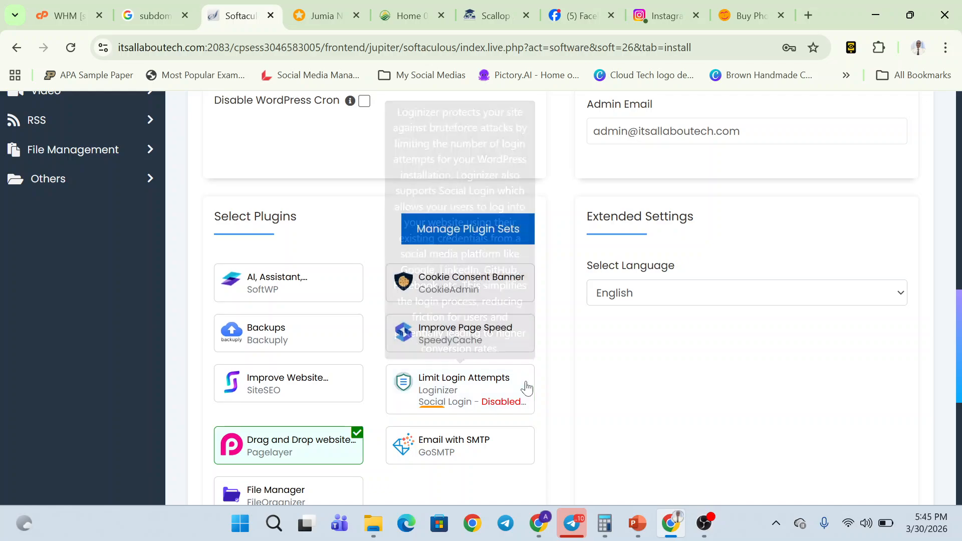
left_click(353, 435)
- Submit the WordPress installation for blogger.itsallaboutech.com
scroll(561, 400, "down", 5)
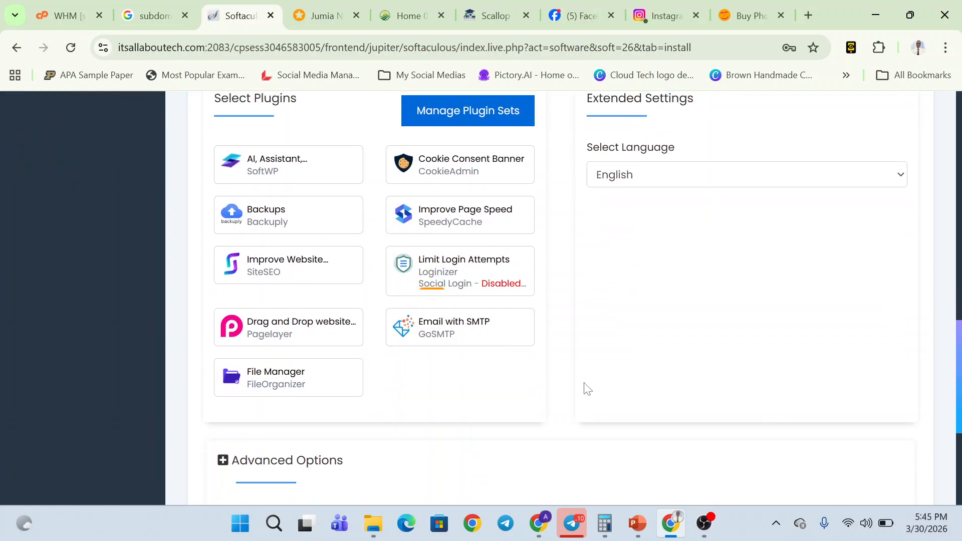
scroll(506, 368, "up", 10)
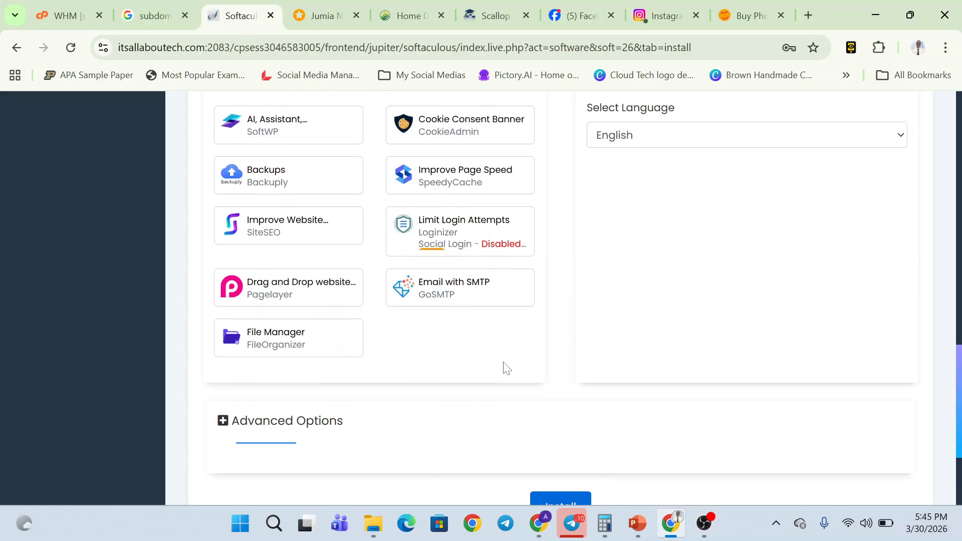
scroll(506, 368, "down", 10)
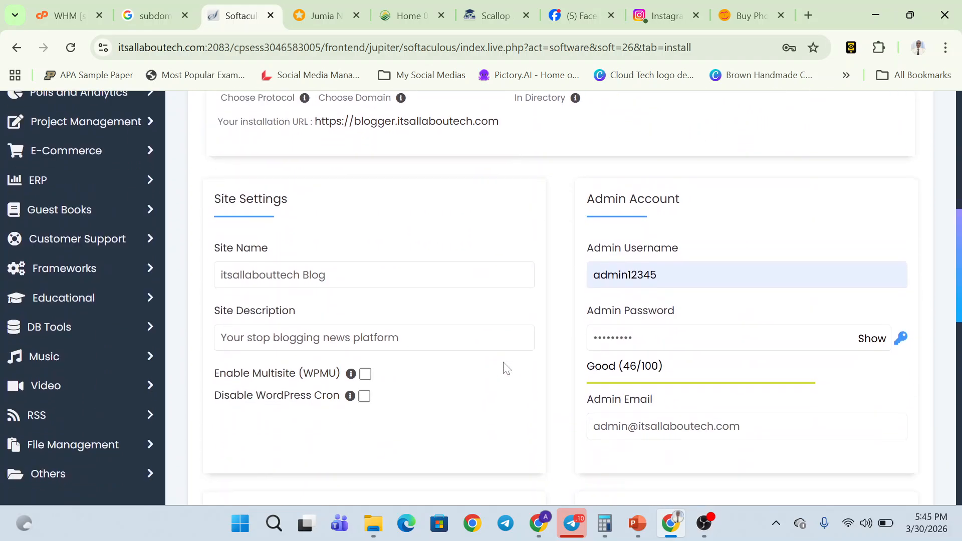
scroll(506, 368, "down", 3)
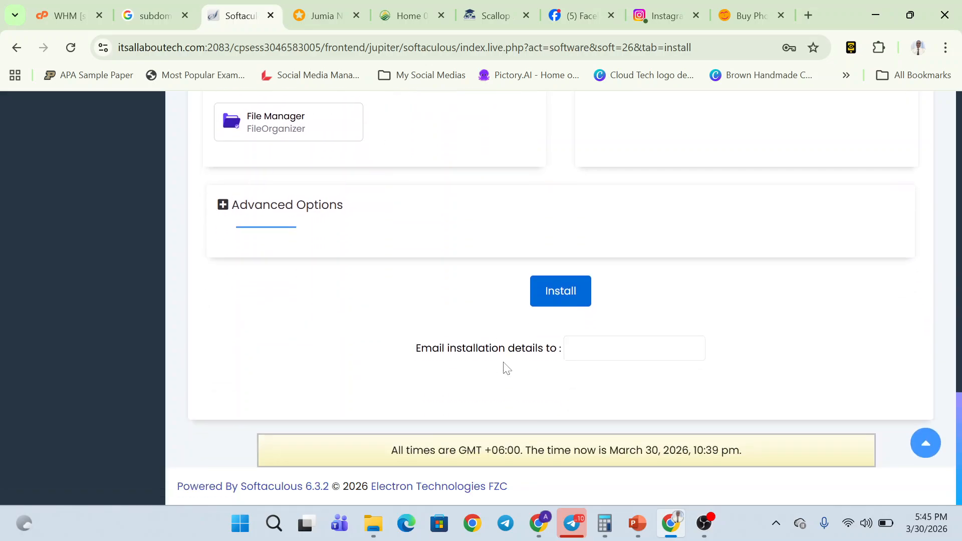
left_click(634, 349)
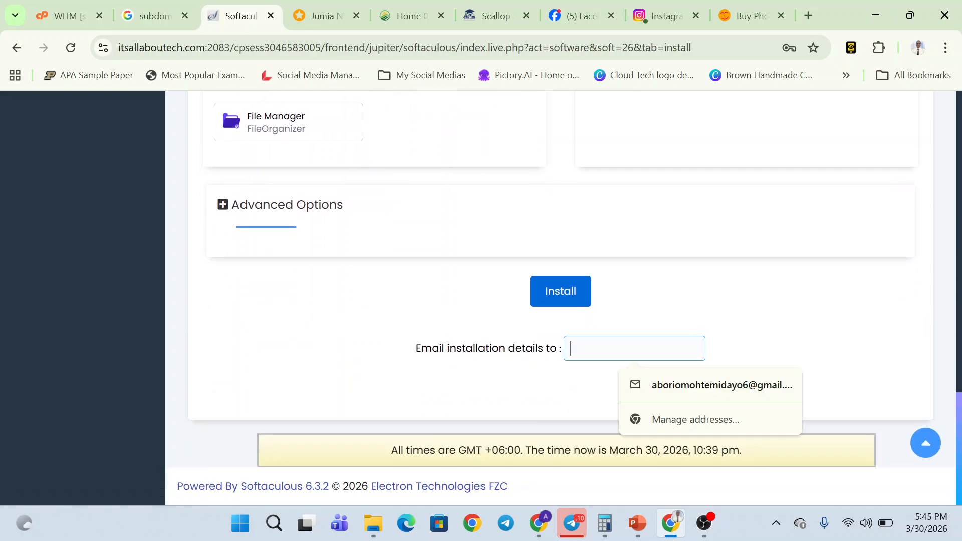
scroll(457, 343, "up", 3)
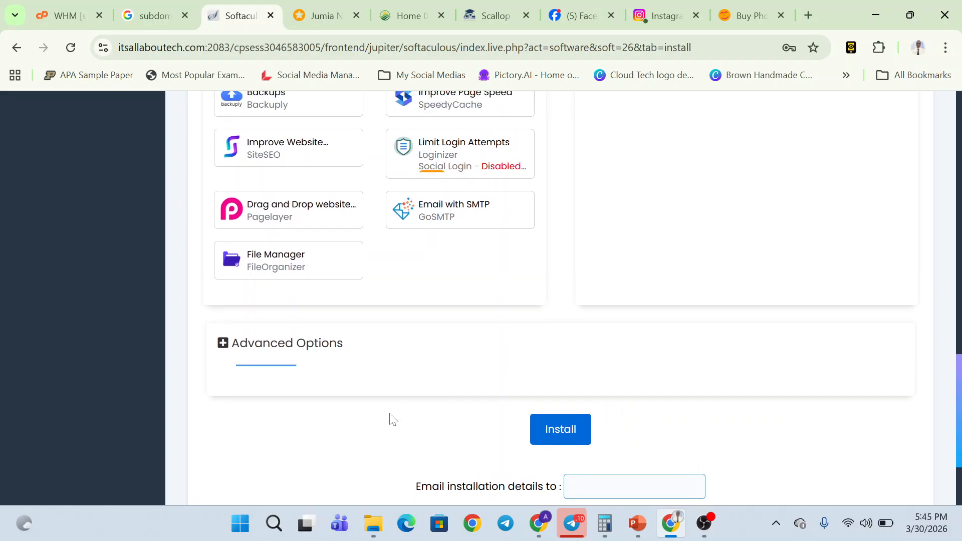
left_click(572, 440)
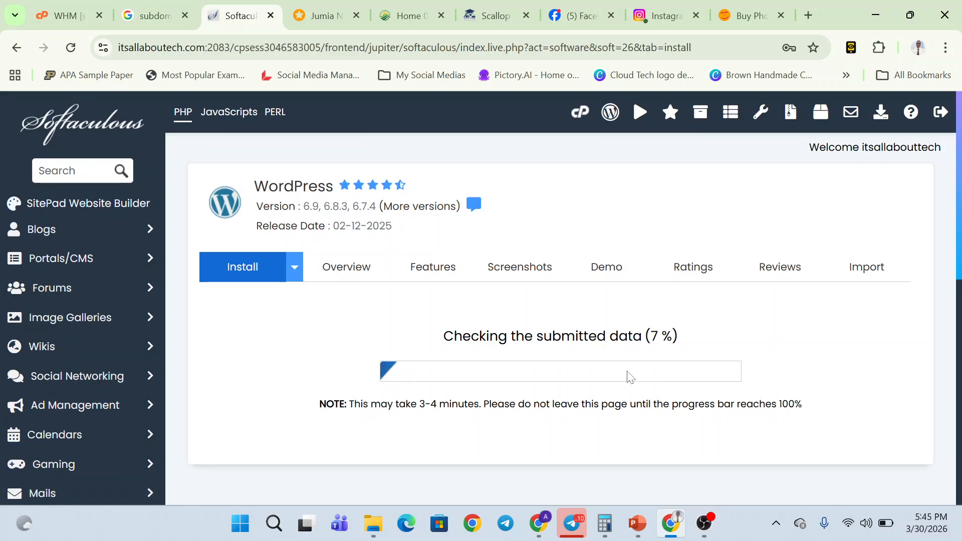
key("alt")
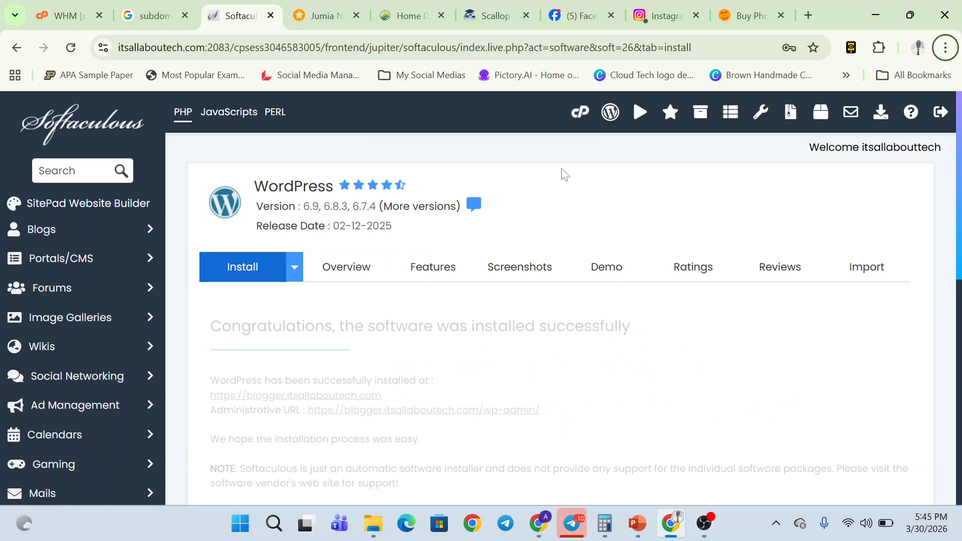
scroll(506, 408, "down", 1)
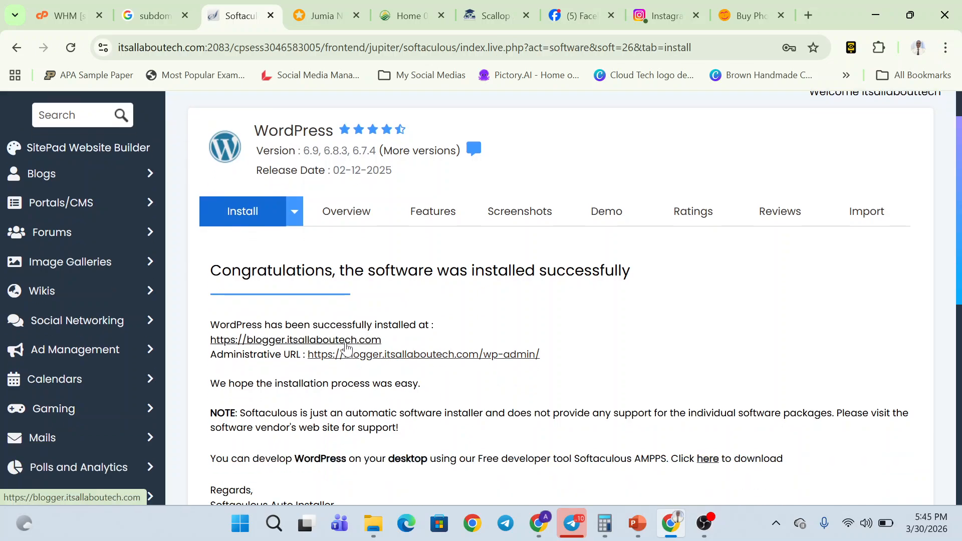
left_click(348, 354)
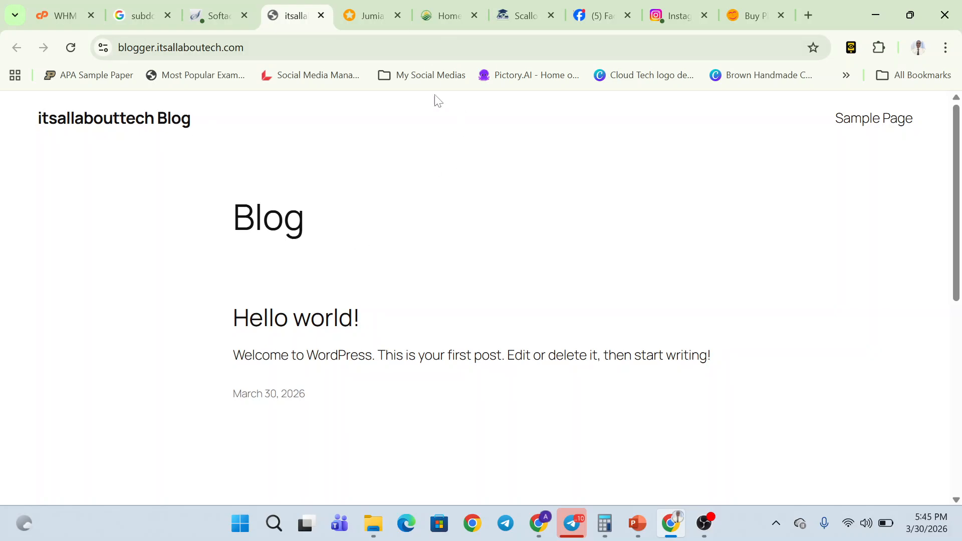
- Scroll through the blog's Hello world! home page, then switch back to the Softaculous results
scroll(391, 308, "down", 4)
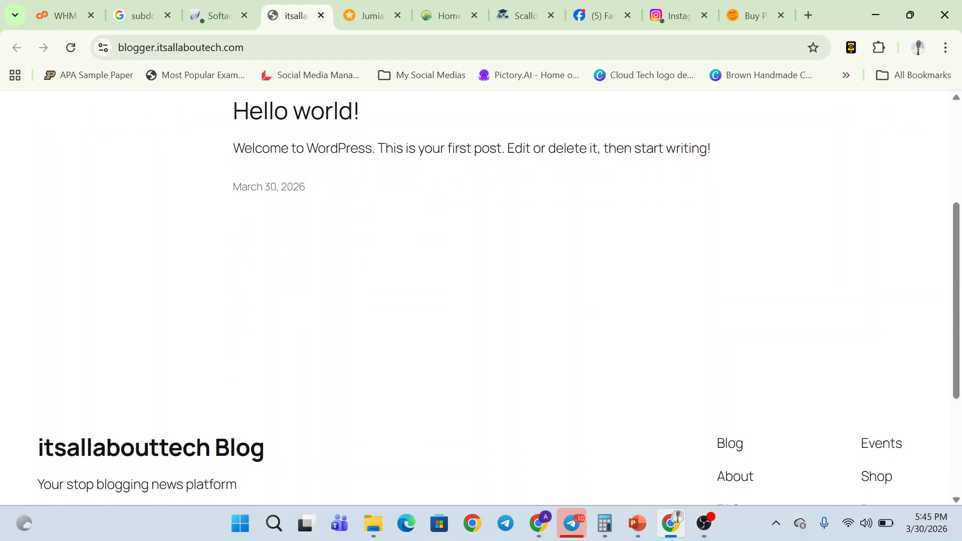
scroll(390, 308, "down", 4)
scroll(391, 308, "up", 8)
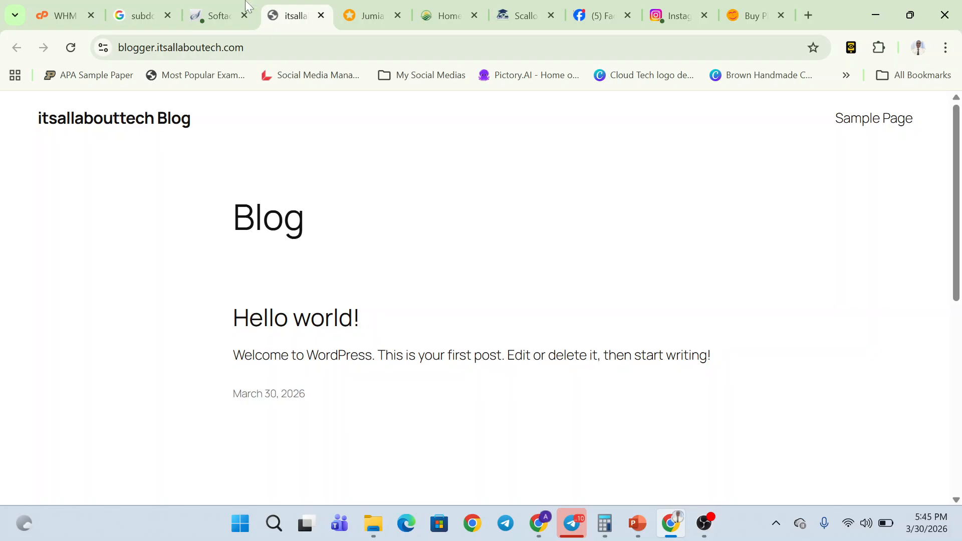
left_click(246, 3)
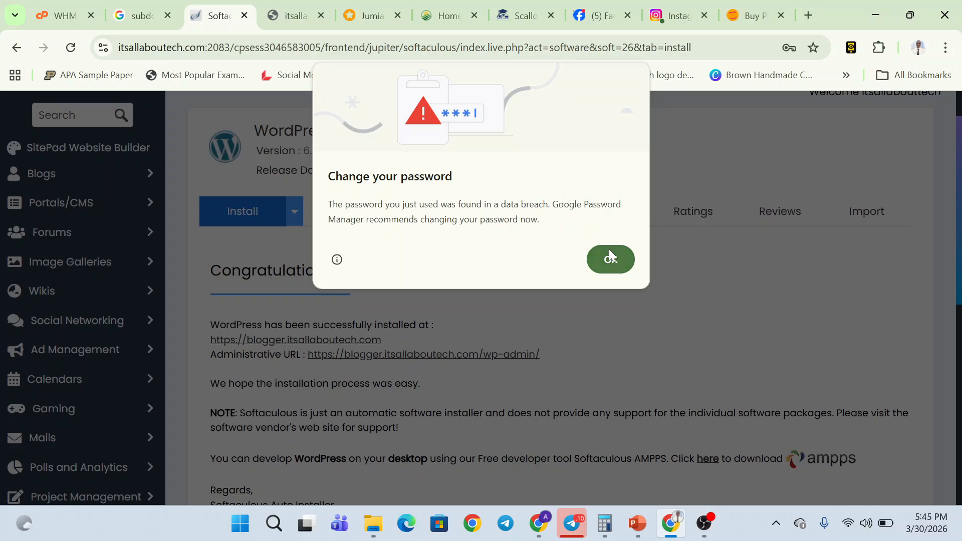
- Dismiss the breached-password warning and open the /wp-admin dashboard from the Administrative URL
left_click(610, 255)
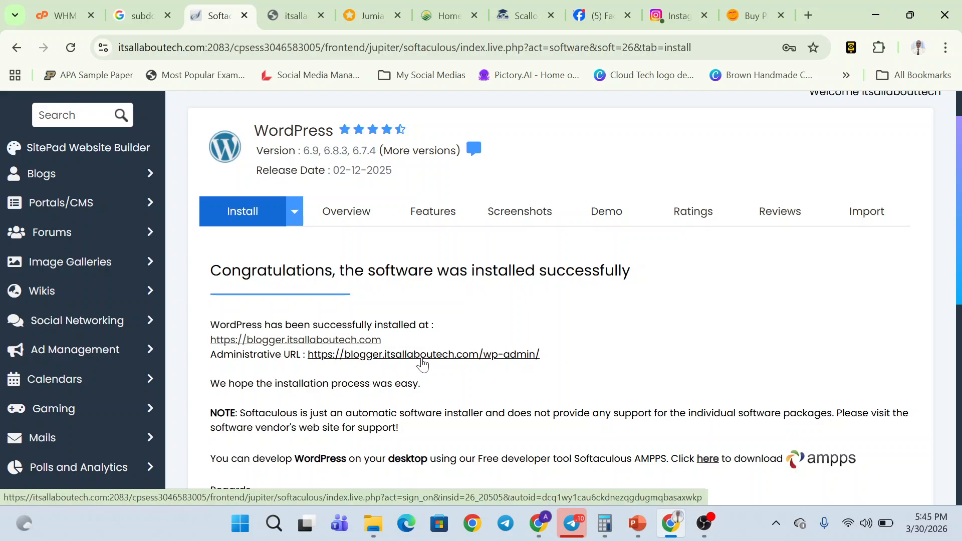
left_click(423, 360)
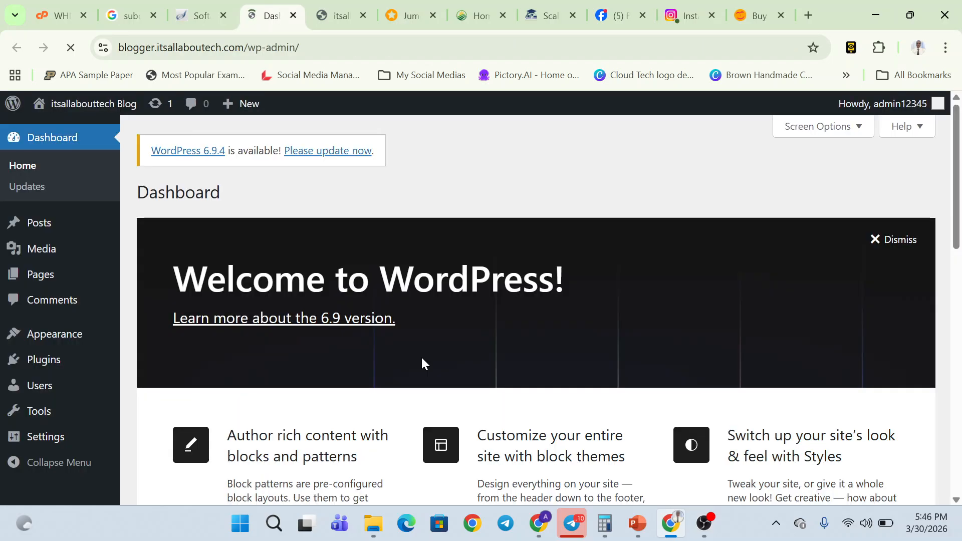
scroll(421, 358, "down", 3)
scroll(421, 357, "up", 3)
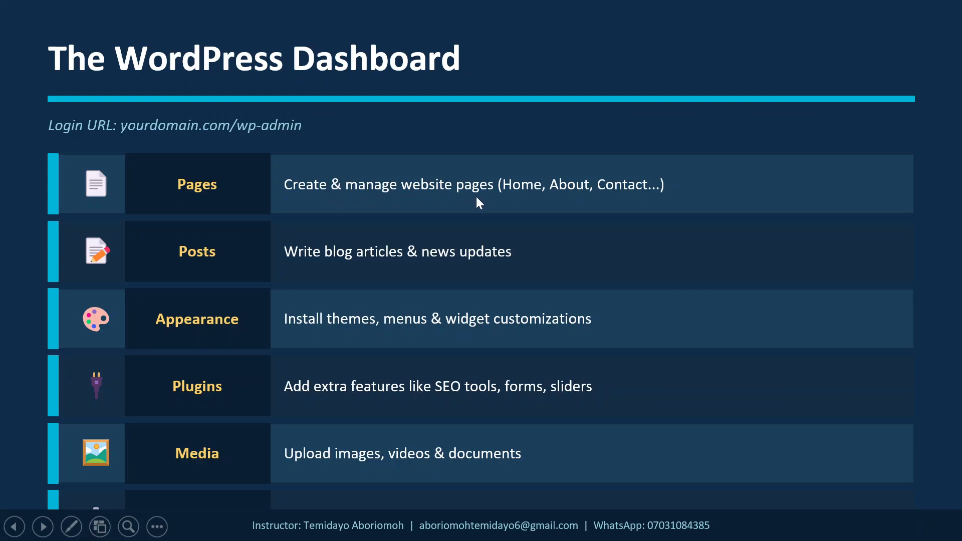
key("alt+Tab")
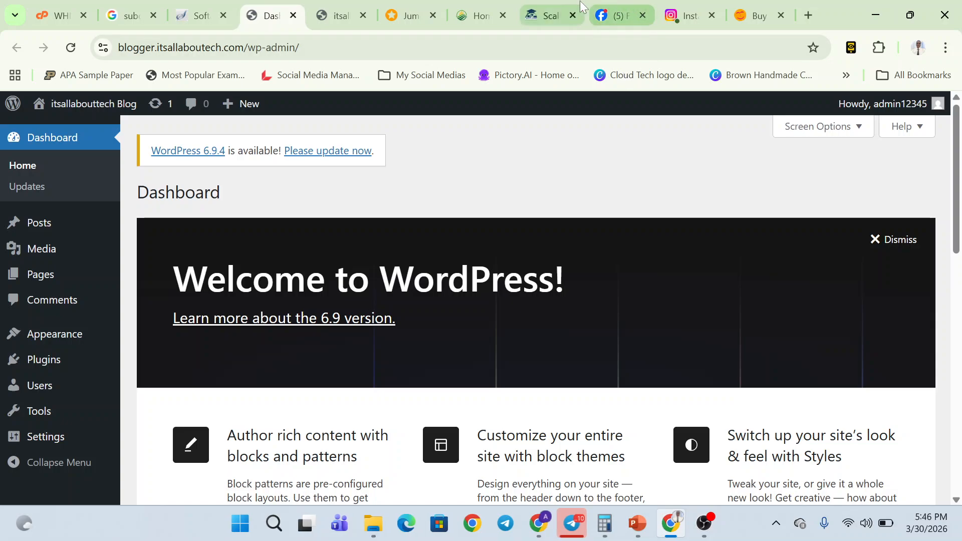
- Switch to the Scallop Academy site and skim its About page
left_click(579, 7)
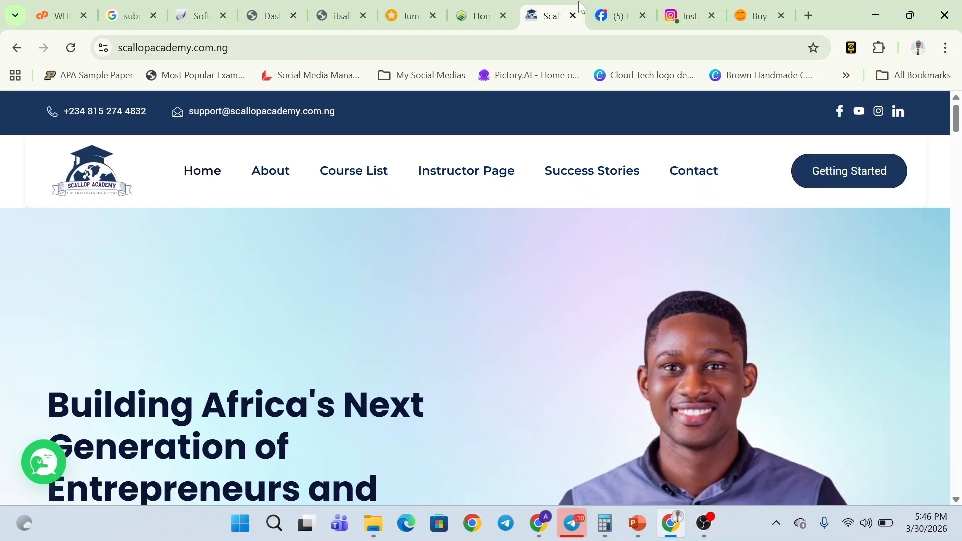
left_click(270, 171)
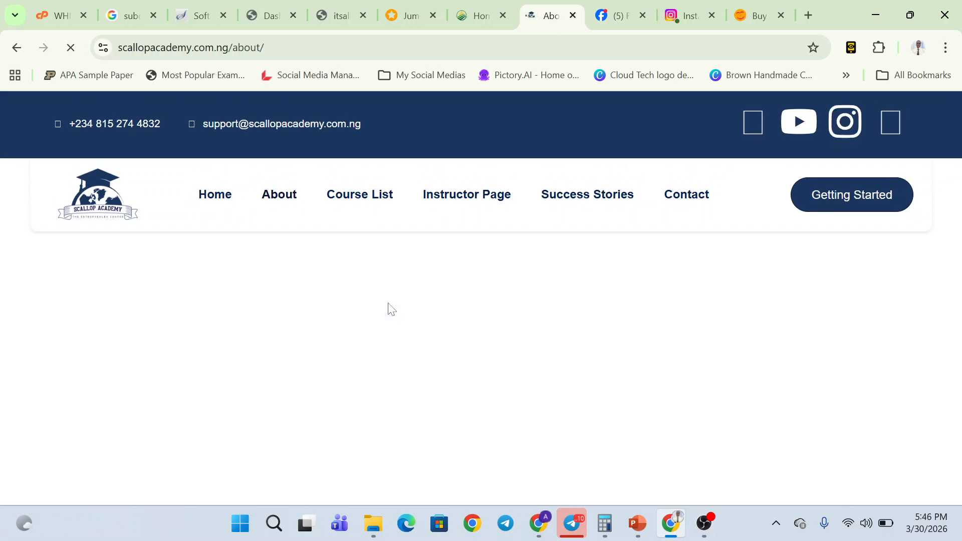
scroll(390, 306, "down", 10)
scroll(388, 303, "up", 10)
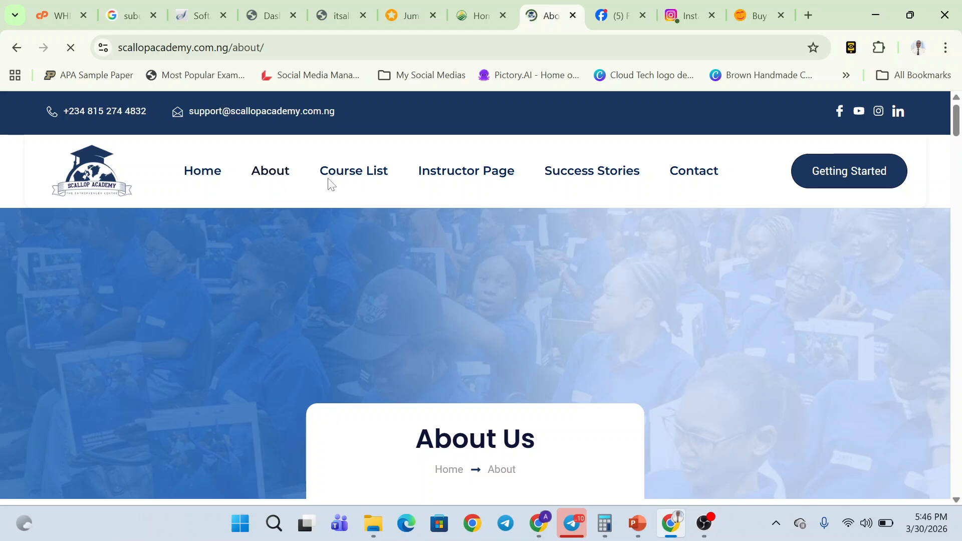
- Scroll through the Scallop Academy Course List, then switch to the Farmcare Agro Inputs tab
left_click(380, 176)
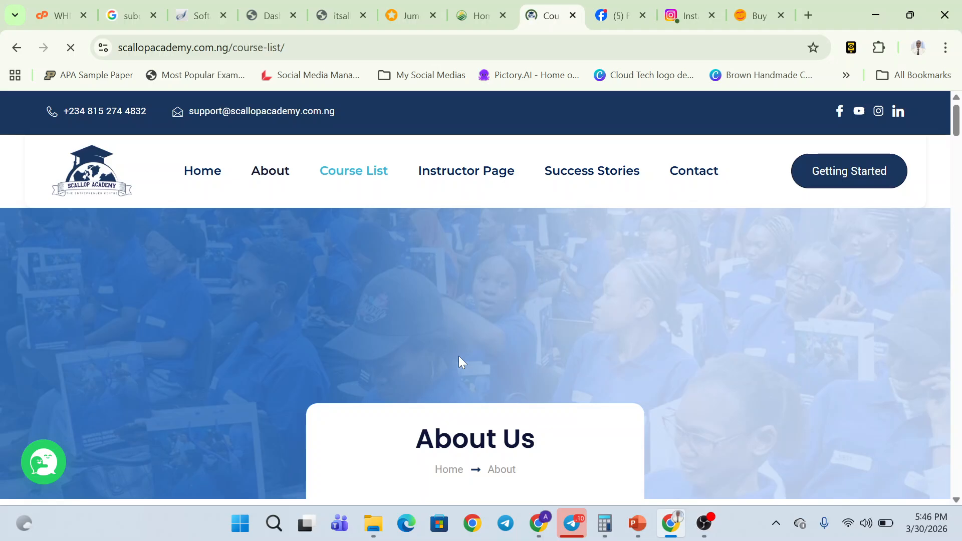
scroll(458, 356, "down", 10)
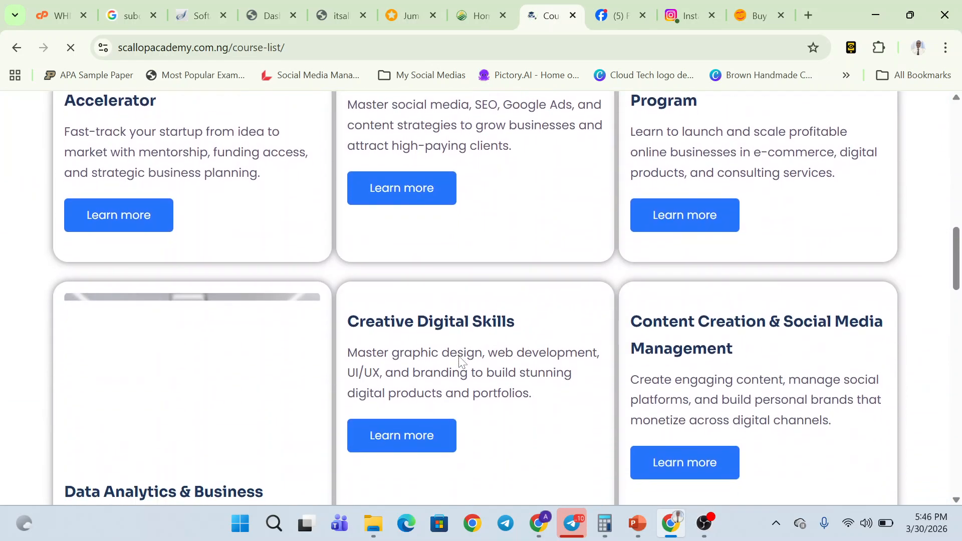
scroll(459, 362, "down", 10)
scroll(458, 363, "up", 15)
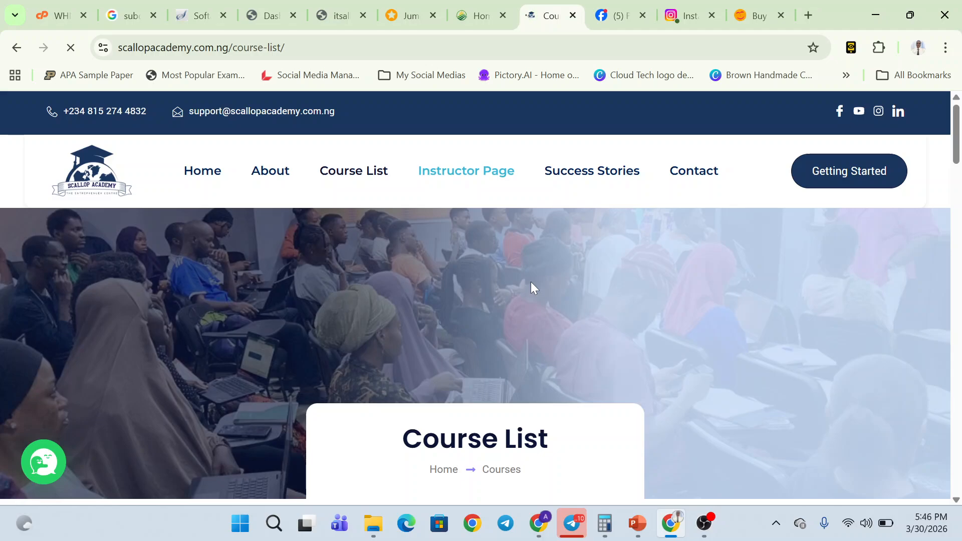
left_click(497, 5)
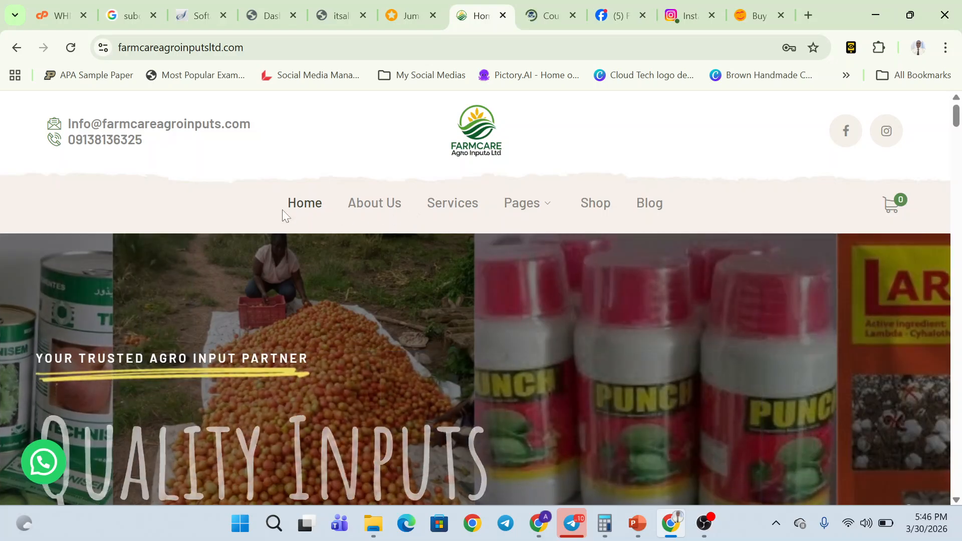
- Browse the Farmcare homepage and About Us page, glancing at the WordPress Dashboard slide
scroll(362, 281, "down", 3)
scroll(362, 281, "down", 5)
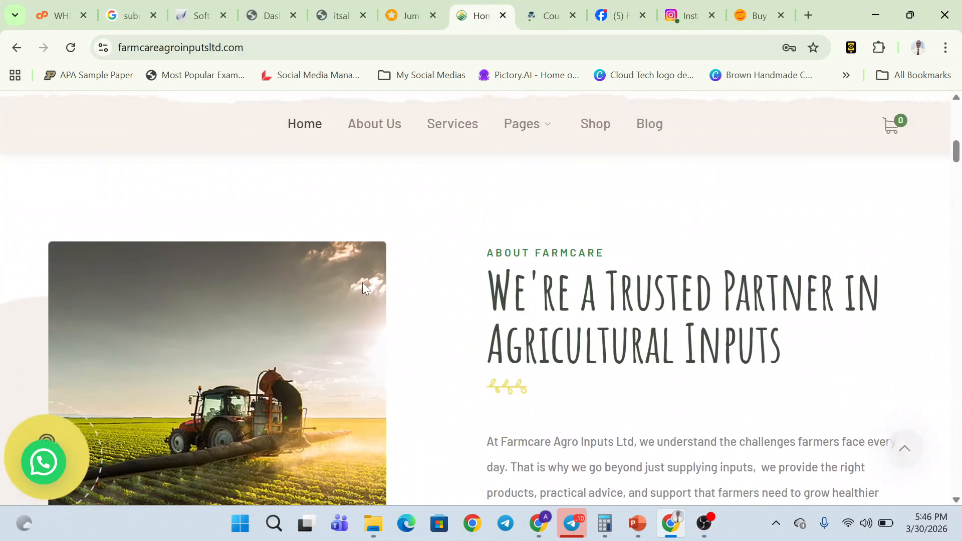
scroll(361, 281, "up", 10)
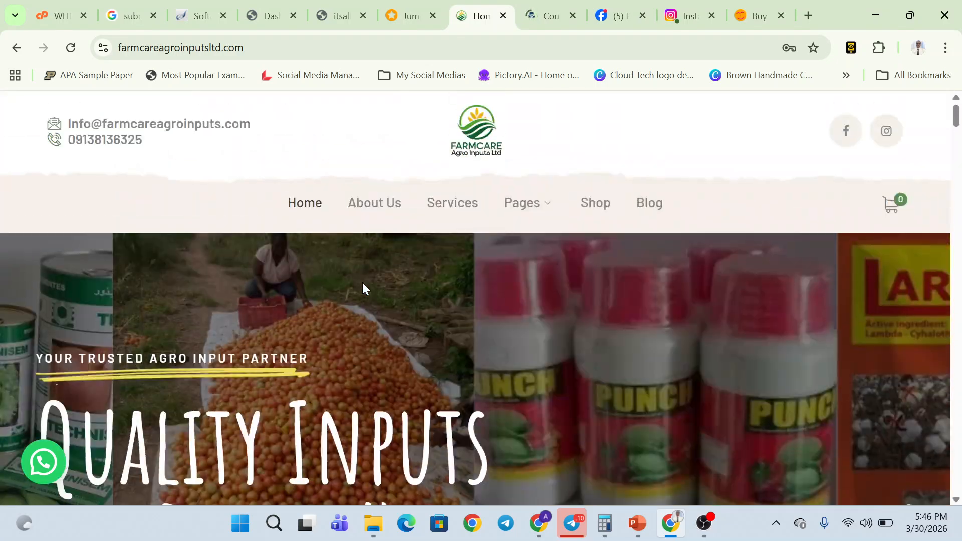
left_click(377, 200)
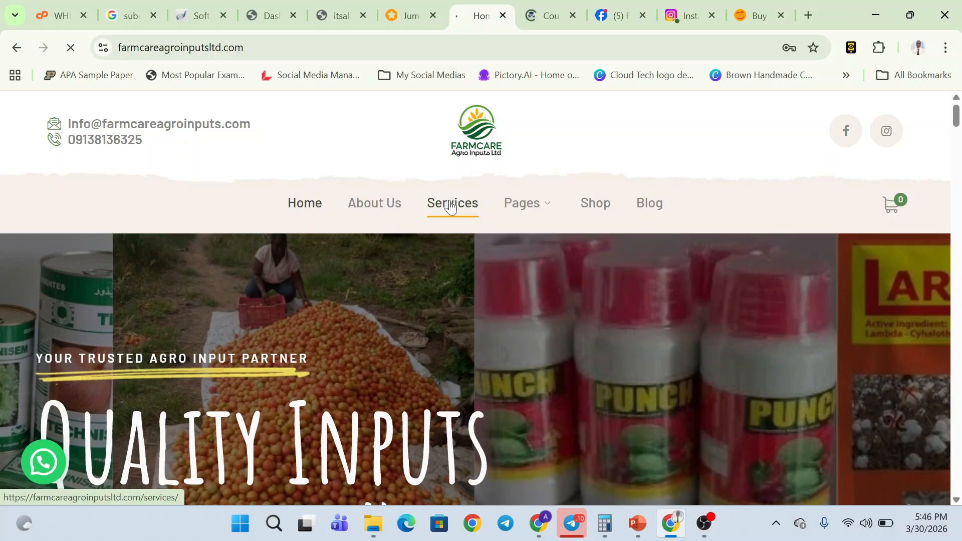
mouse_move(526, 213)
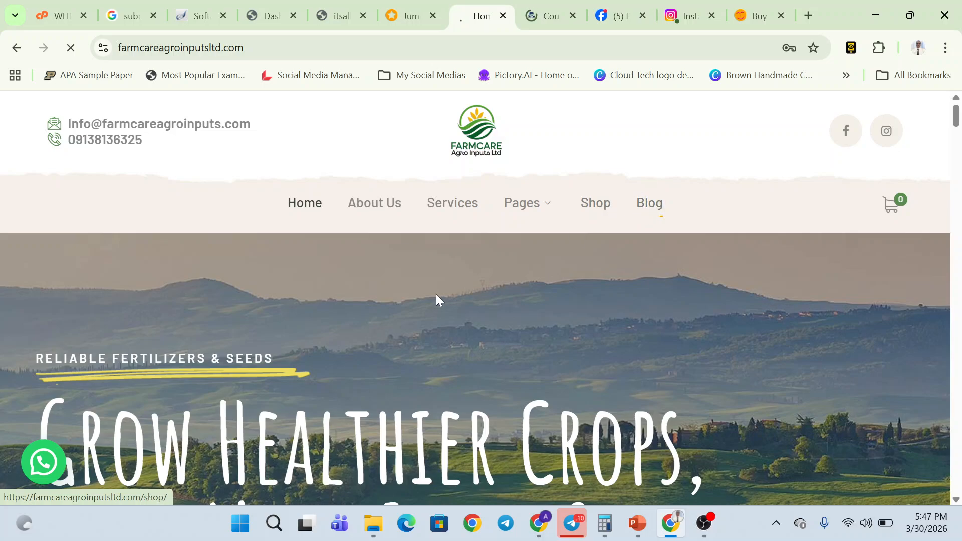
scroll(435, 298, "down", 1)
scroll(435, 296, "down", 1)
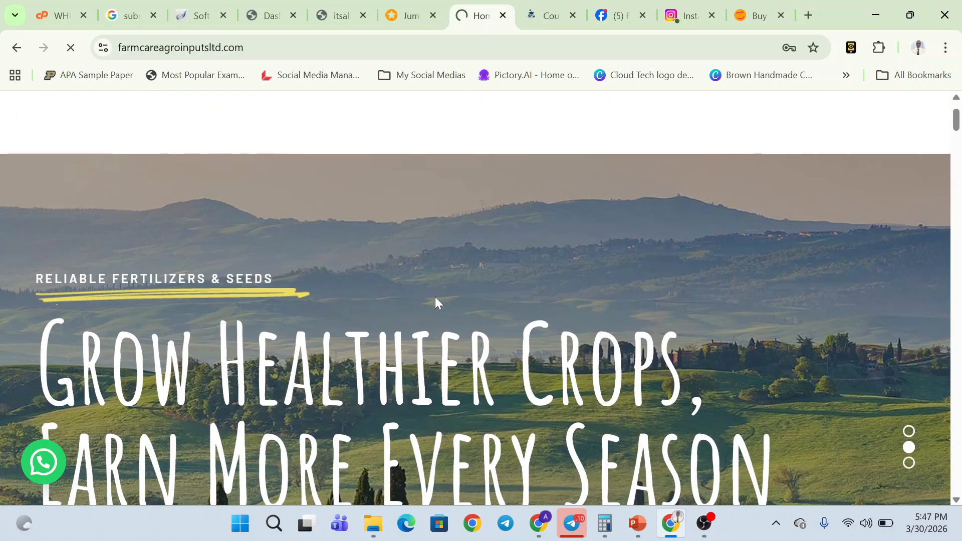
scroll(435, 296, "up", 2)
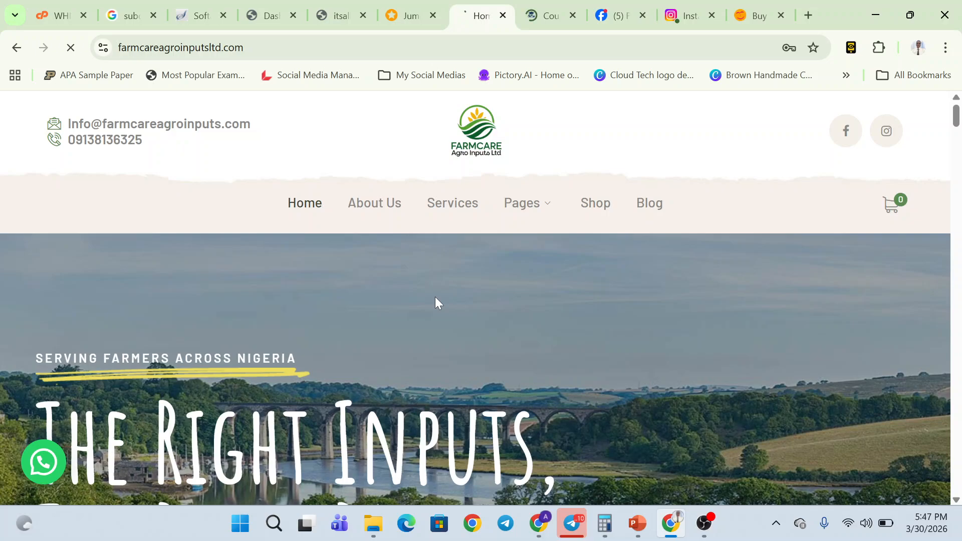
key("alt+Tab")
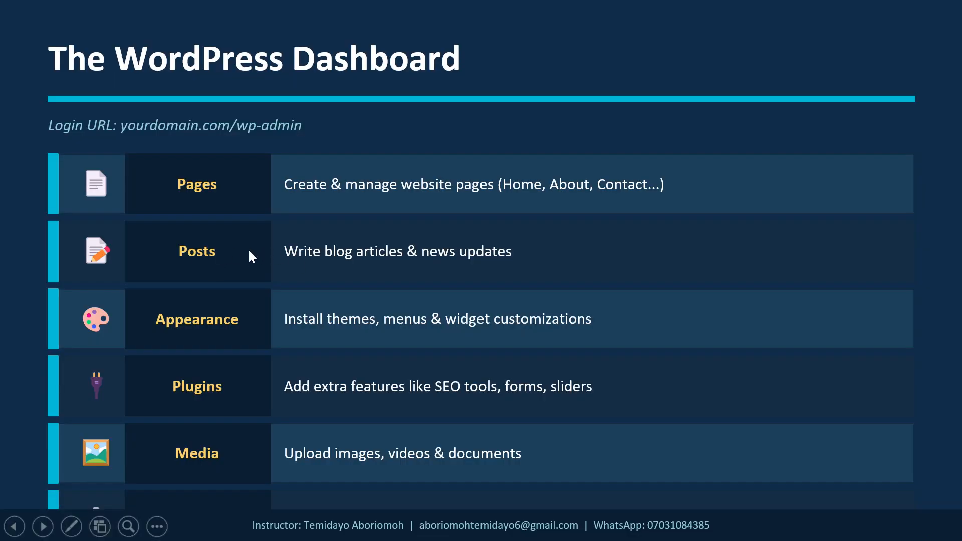
key("alt+Tab")
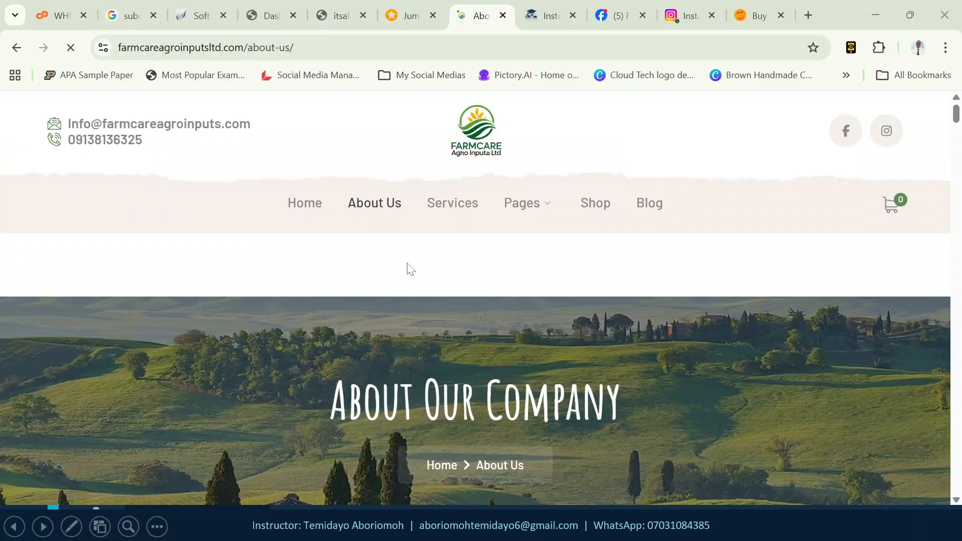
scroll(588, 329, "down", 5)
scroll(588, 329, "up", 10)
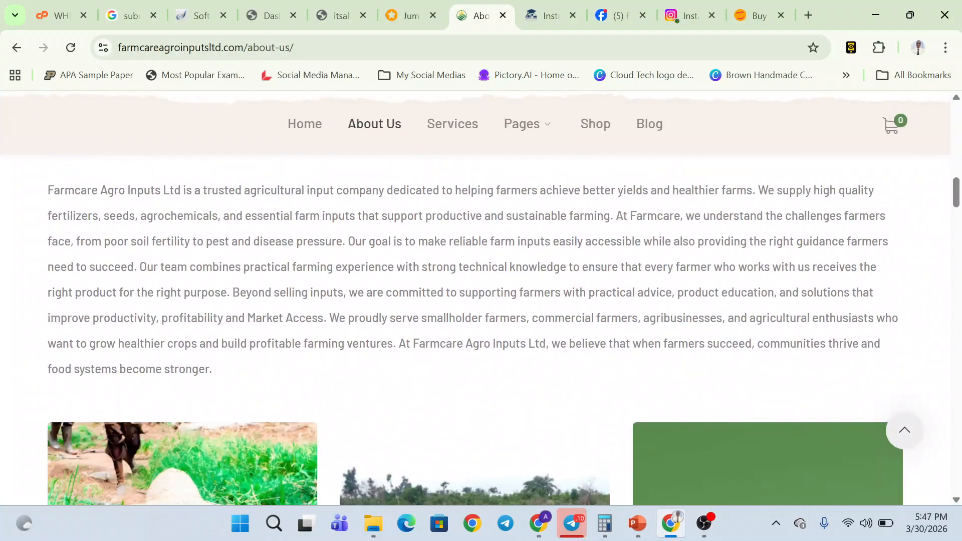
- Scroll through the Farmcare Blog page, then return to the WordPress 'Dash' tab
left_click(651, 210)
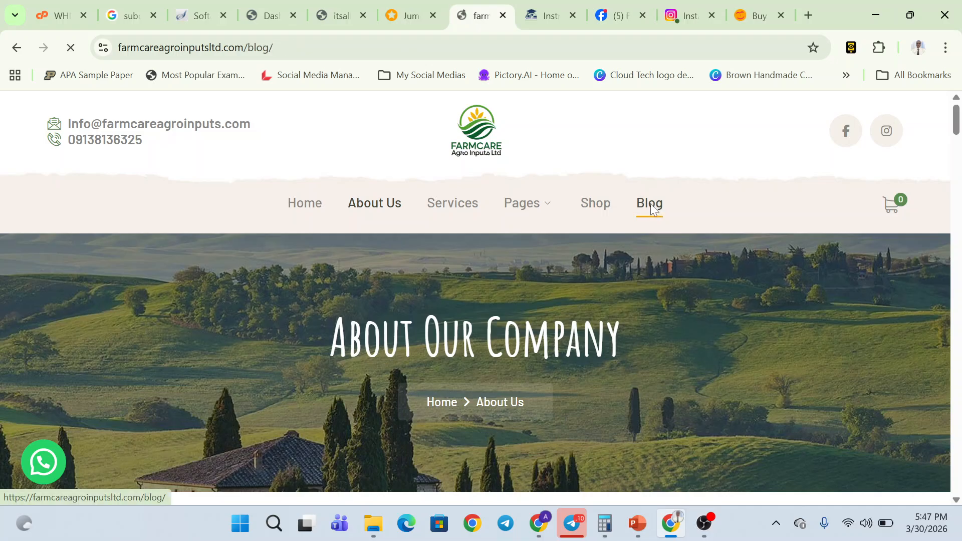
scroll(526, 365, "down", 5)
scroll(526, 366, "down", 5)
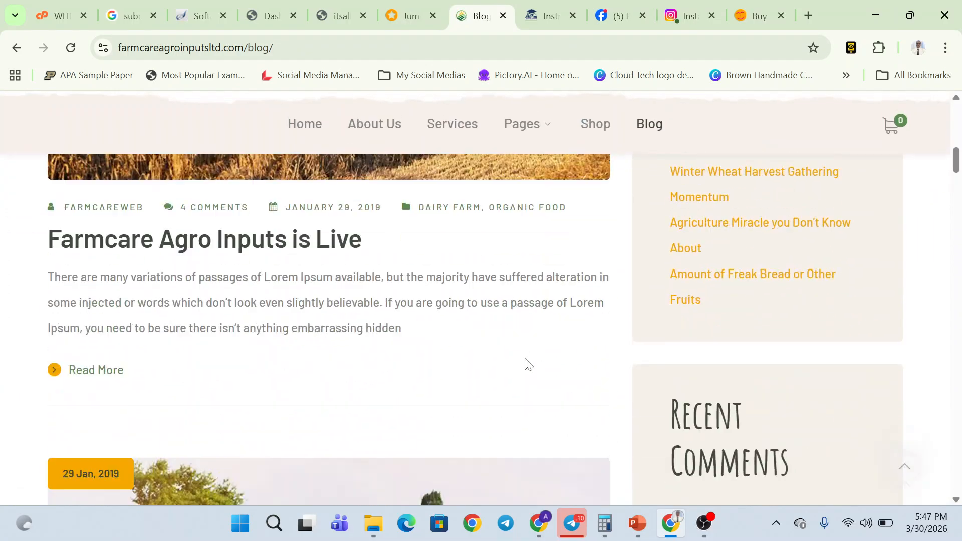
scroll(525, 365, "up", 10)
key("alt+Tab")
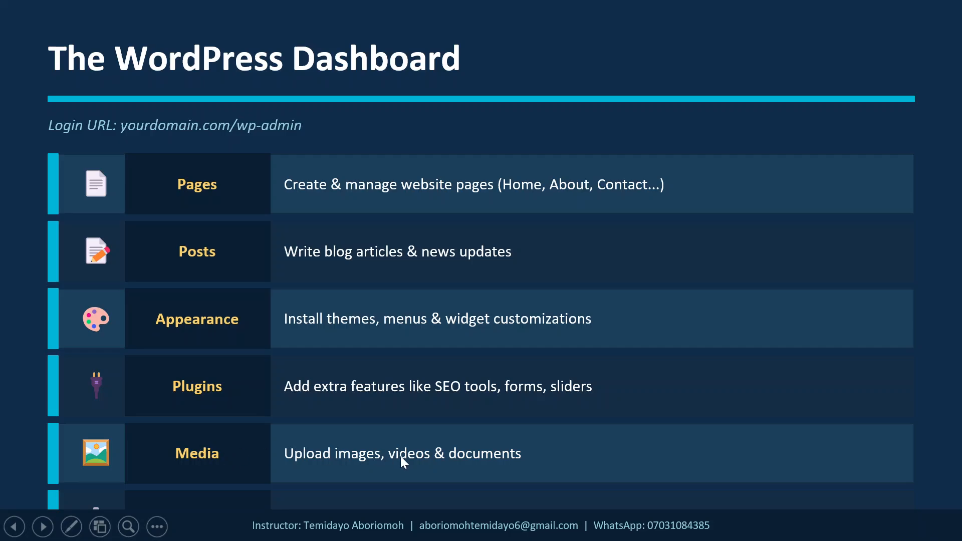
key("alt+Tab")
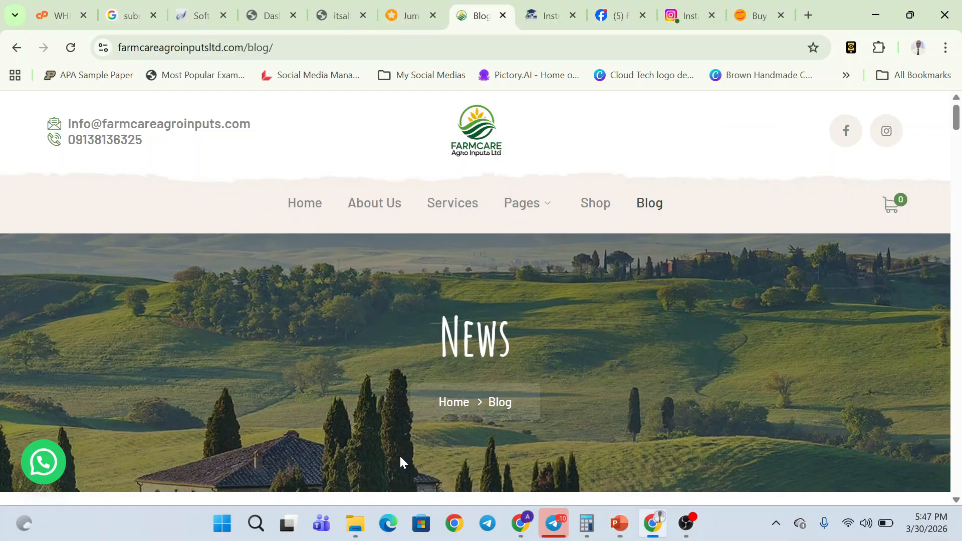
left_click(270, 15)
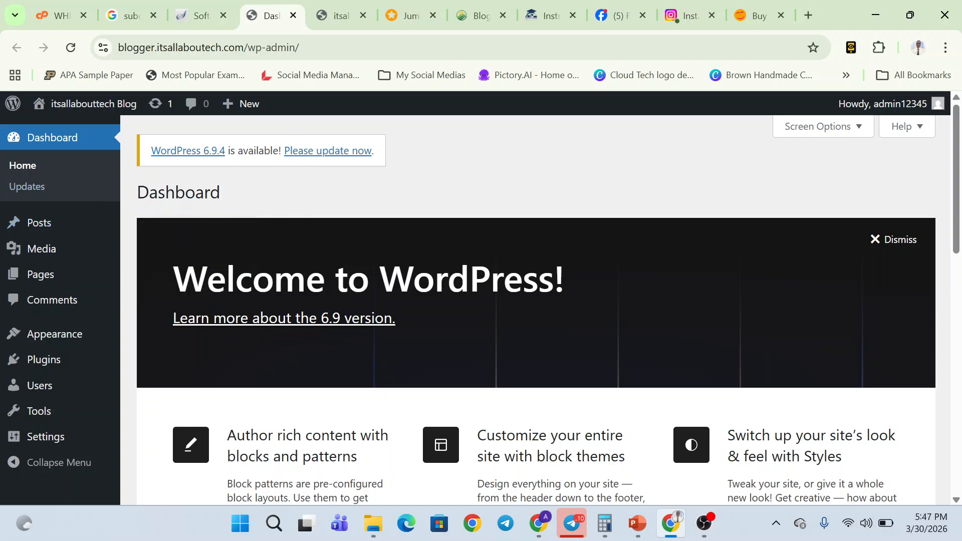
- Review the Softaculous install confirmation tab and launch a new Chrome Incognito window
left_click(201, 15)
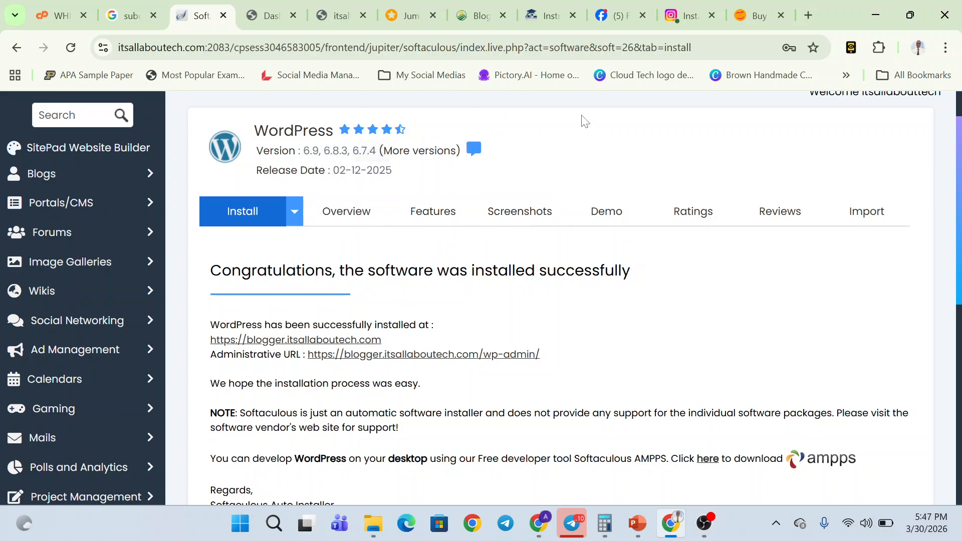
left_click(945, 47)
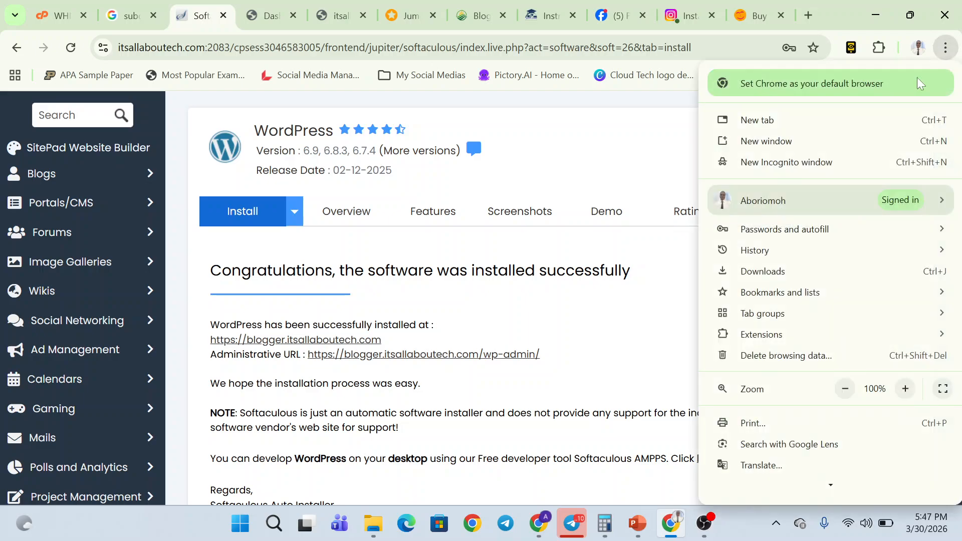
left_click(780, 162)
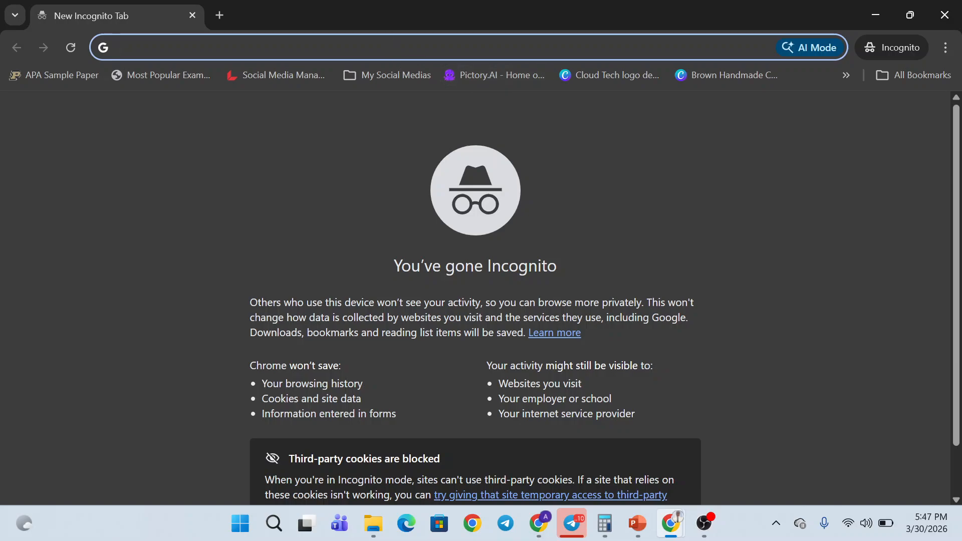
- Load itsallaboutech.com/wp-admin in the Incognito tab and continue past the insecure-connection warning
type("itsallaboutech.com/cpanel")
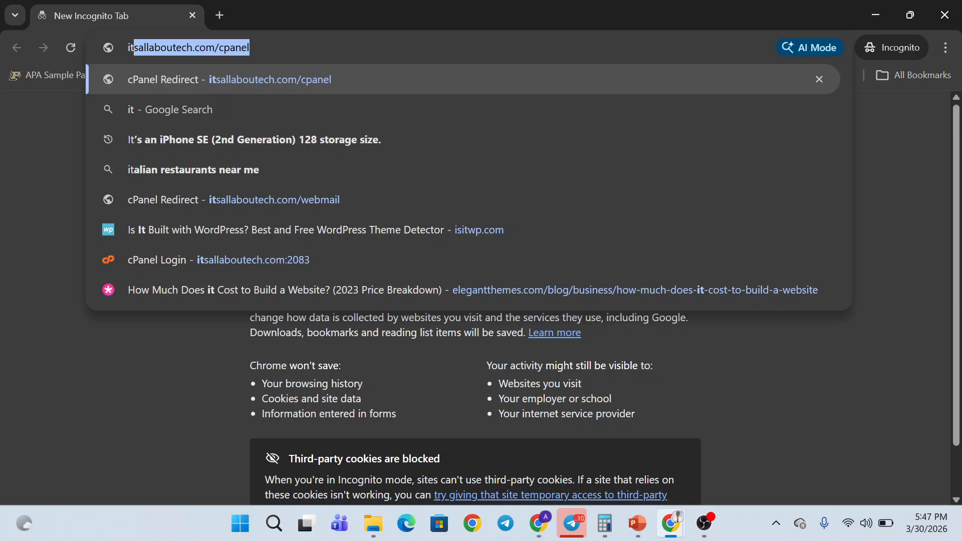
key("End")
key("BackSpace")
key("BackSpace")
key("BackSpace")
key("BackSpace")
key("BackSpace")
key("BackSpace")
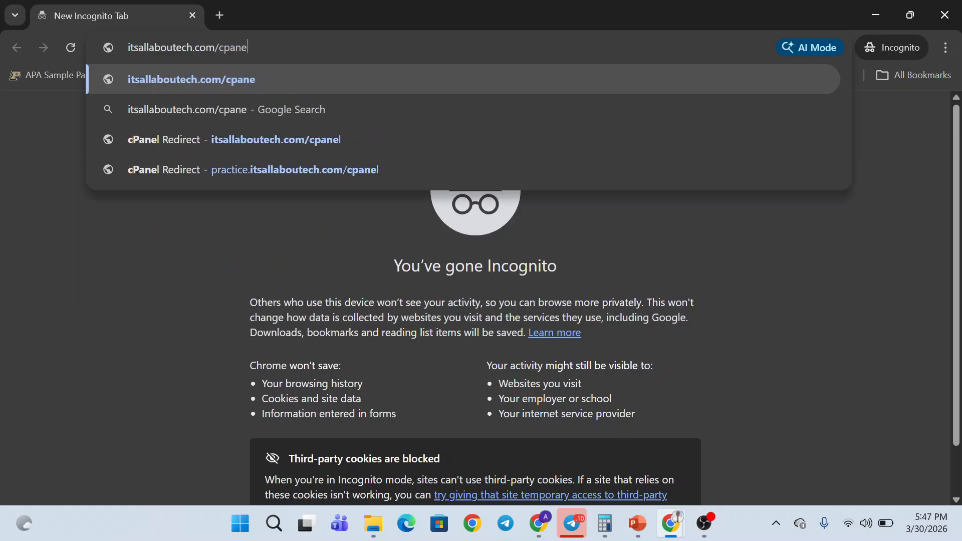
type("wp")
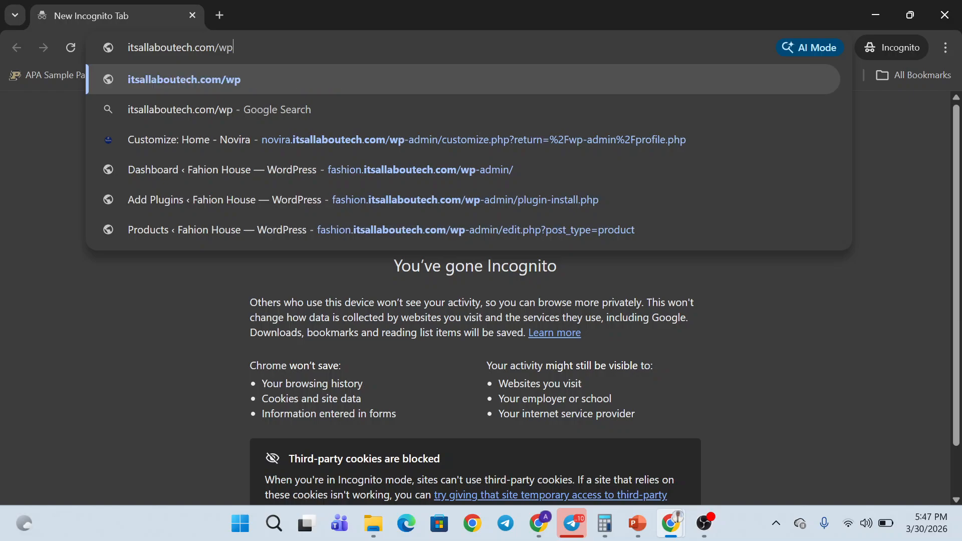
type("-admin")
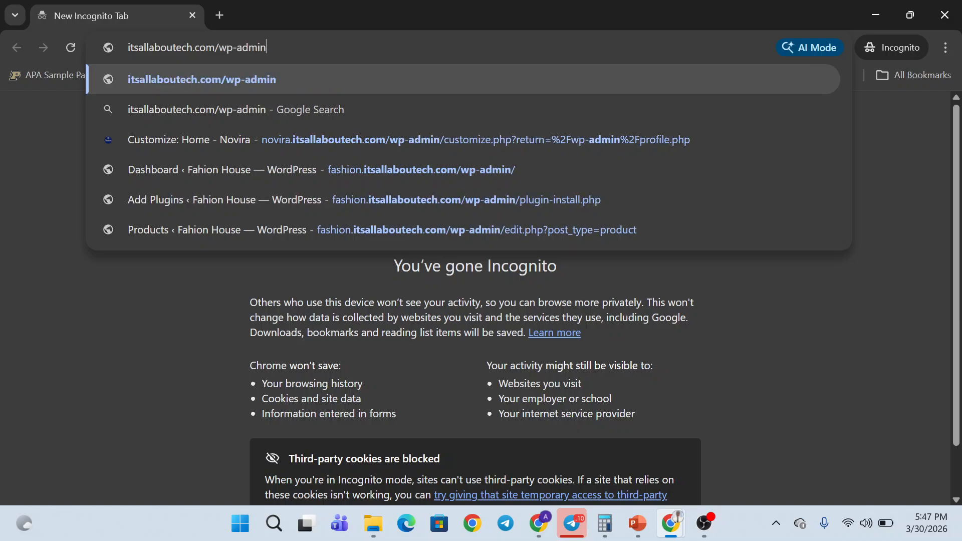
key("Return")
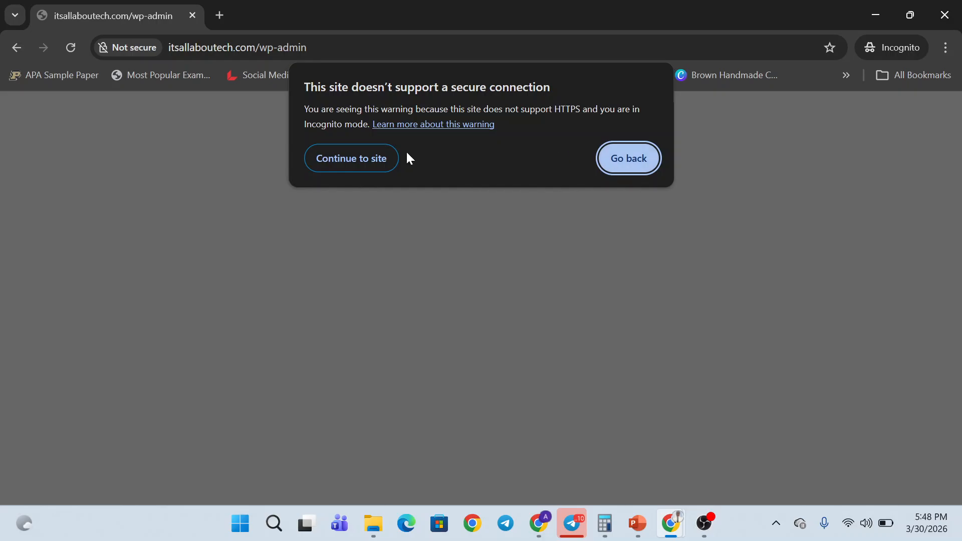
left_click(384, 157)
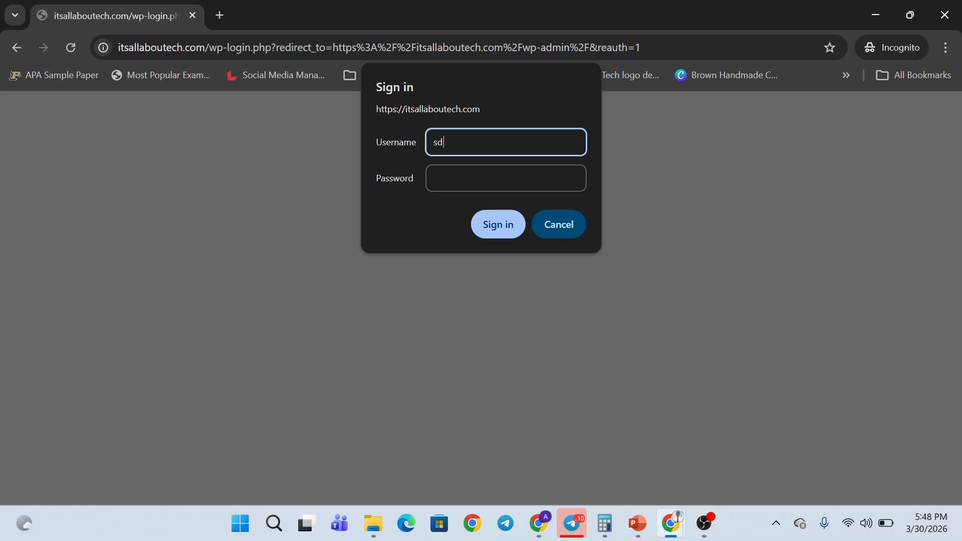
- Sign in to the site's browser sign-in prompt with username admin and its password
type("min")
key("BackSpace")
key("BackSpace")
key("BackSpace")
key("BackSpace")
type("admin")
left_click(469, 186)
type("•")
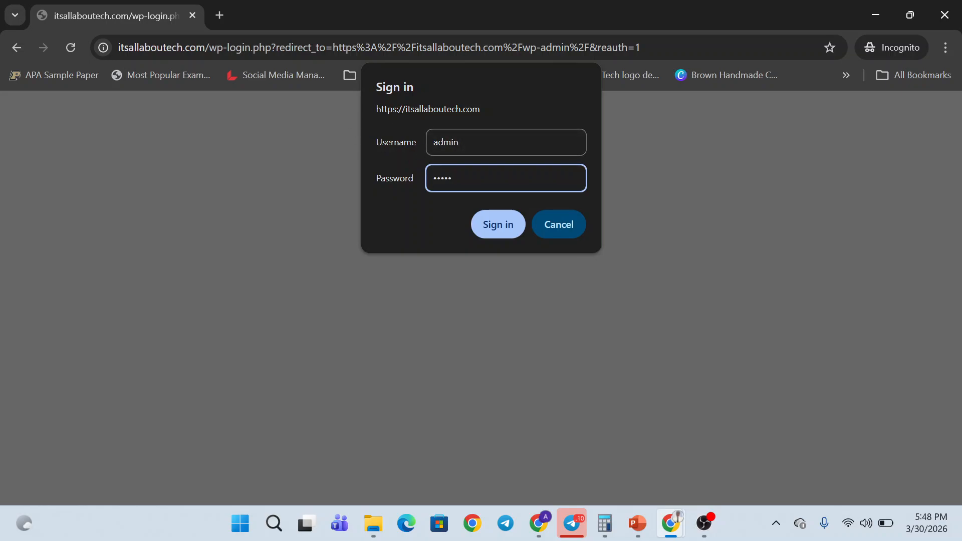
left_click(486, 219)
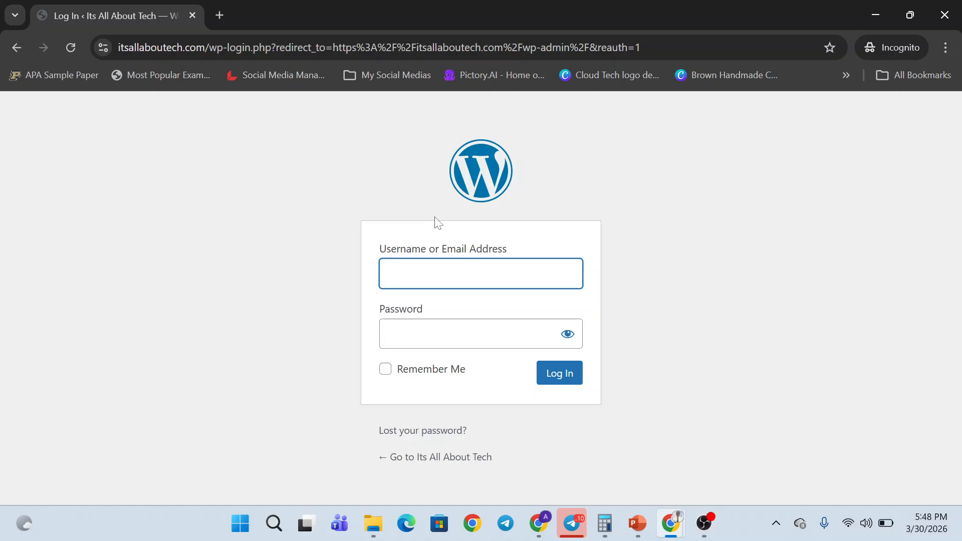
- Submit the WordPress login with the saved admin username and password, then return to the Username field after it is rejected
left_click(481, 274)
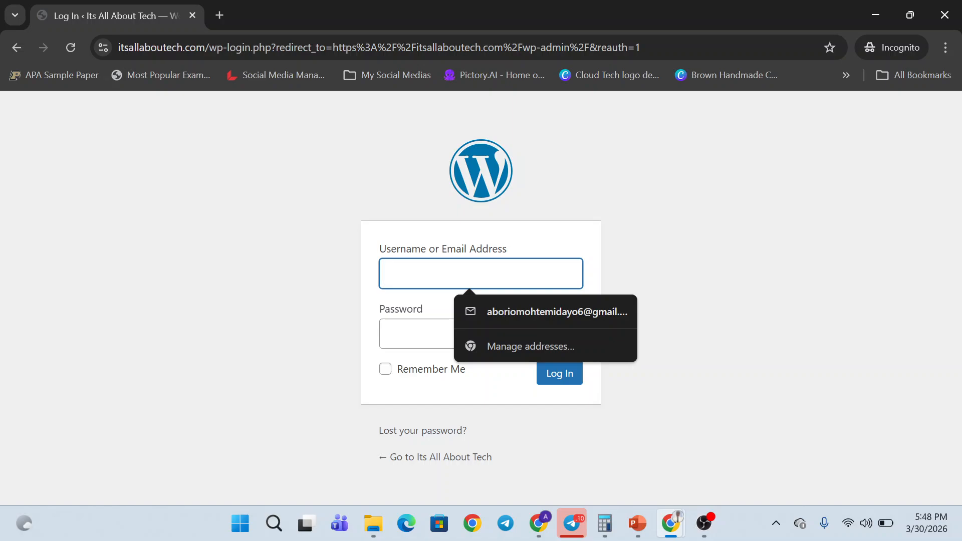
type("ad")
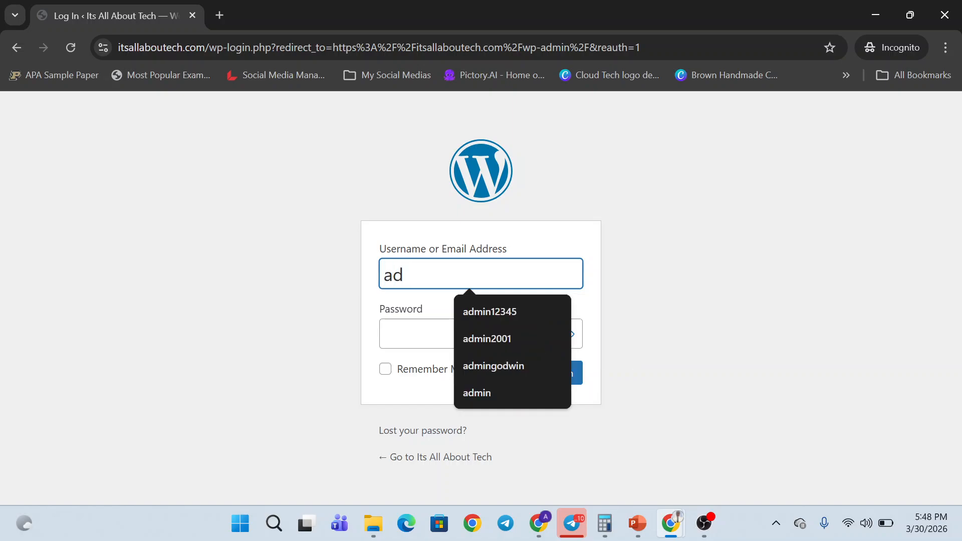
type("min12345")
left_click(545, 308)
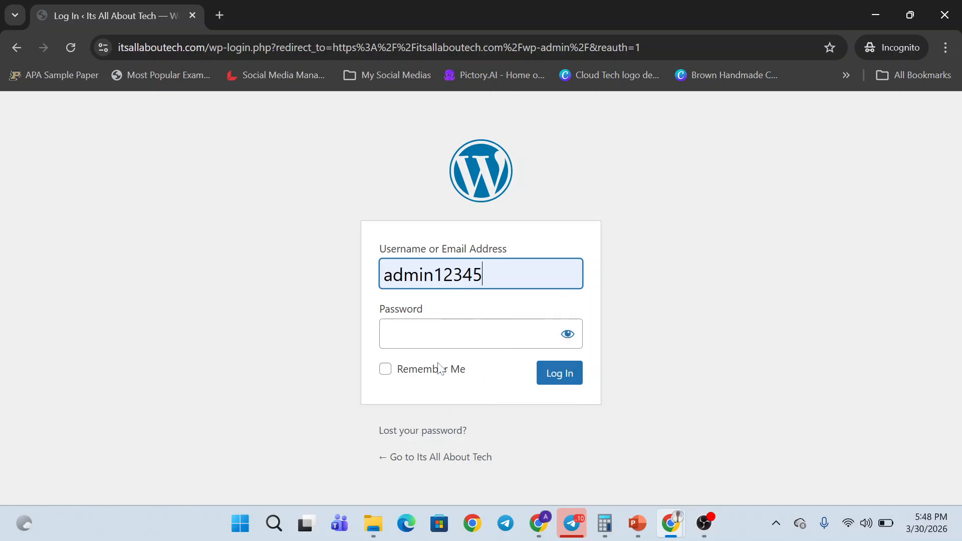
key("Tab")
type("•")
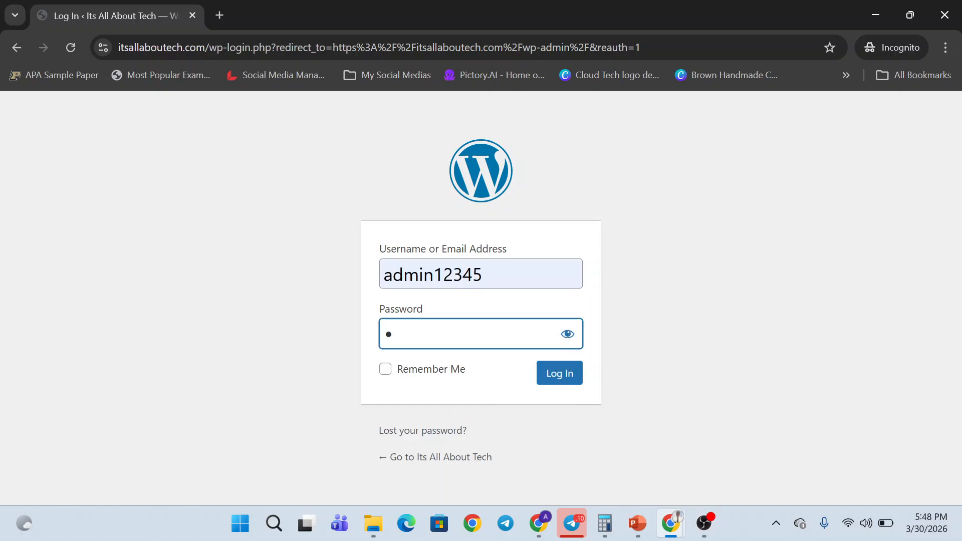
type("••••••••")
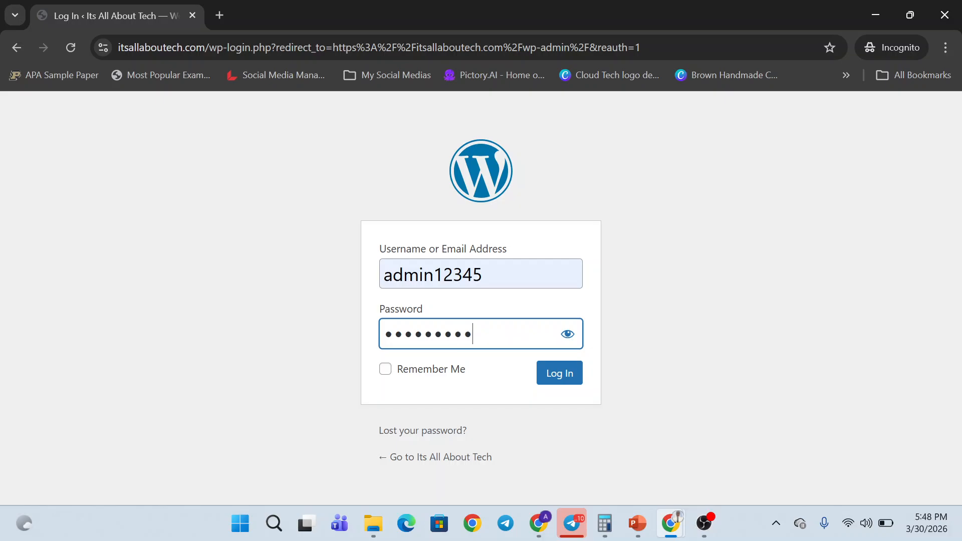
key("Tab")
key("Tab")
key("Return")
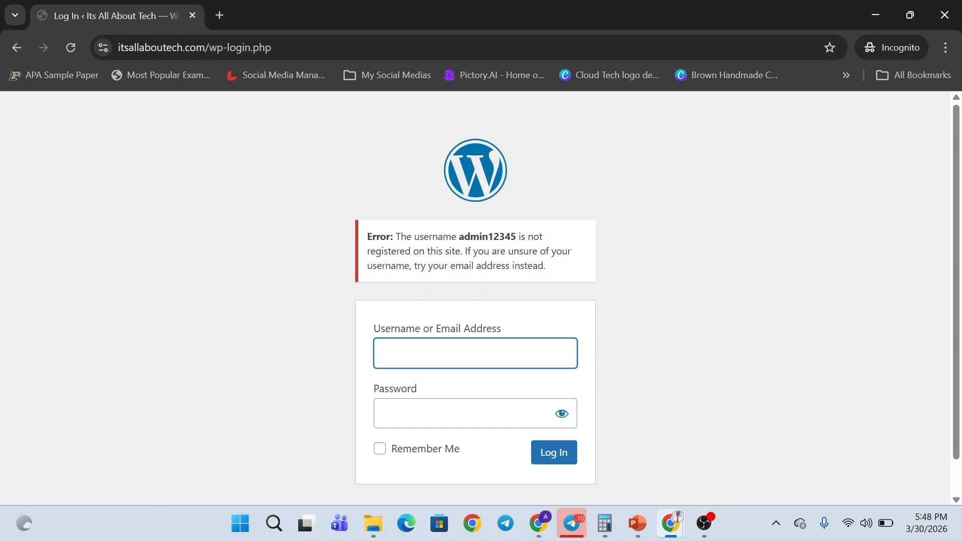
left_click(487, 357)
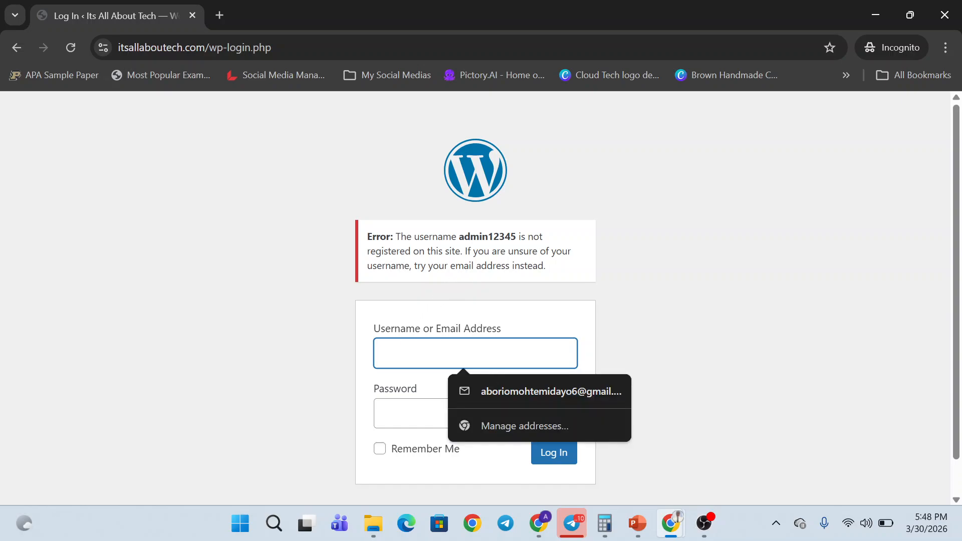
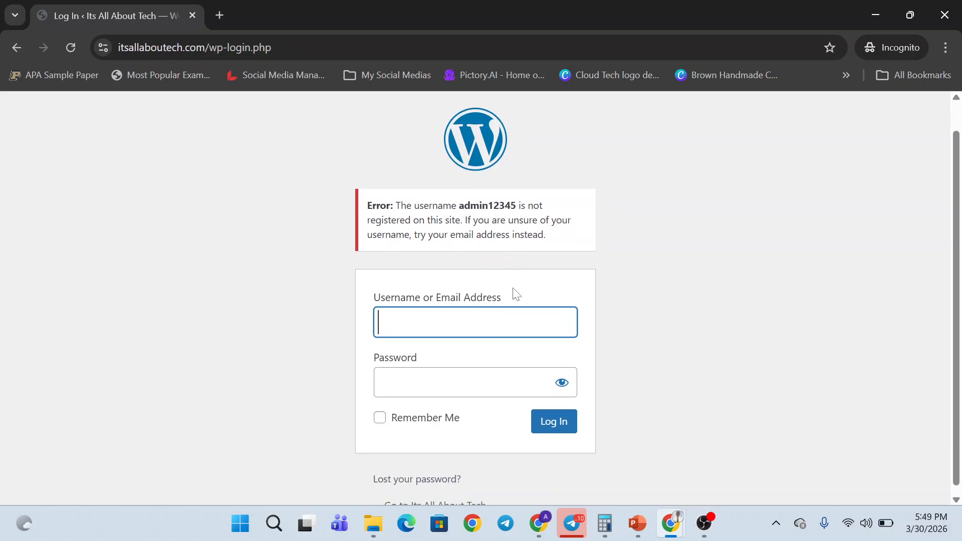
- Return to the Chrome window showing Softaculous's WordPress installation success page
key("alt+shift+t")
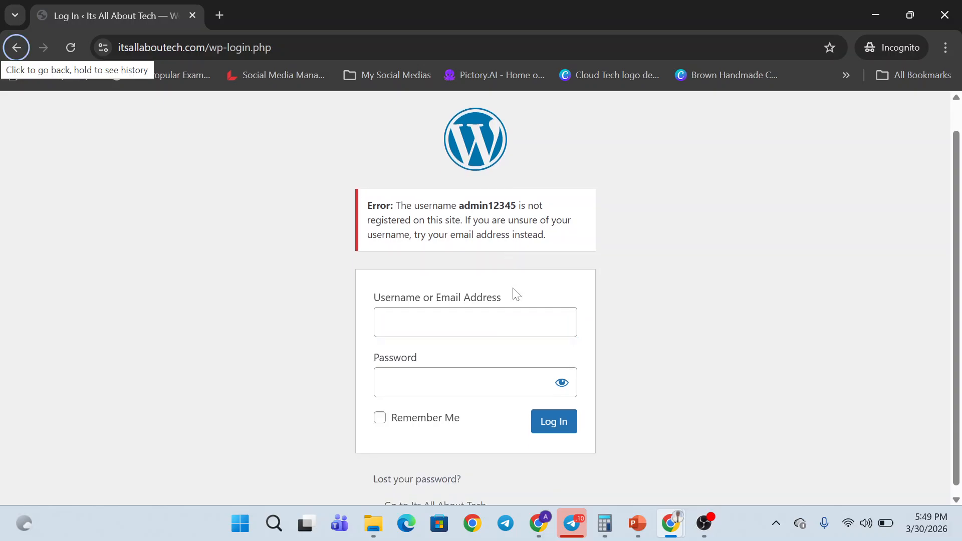
key("alt+Tab")
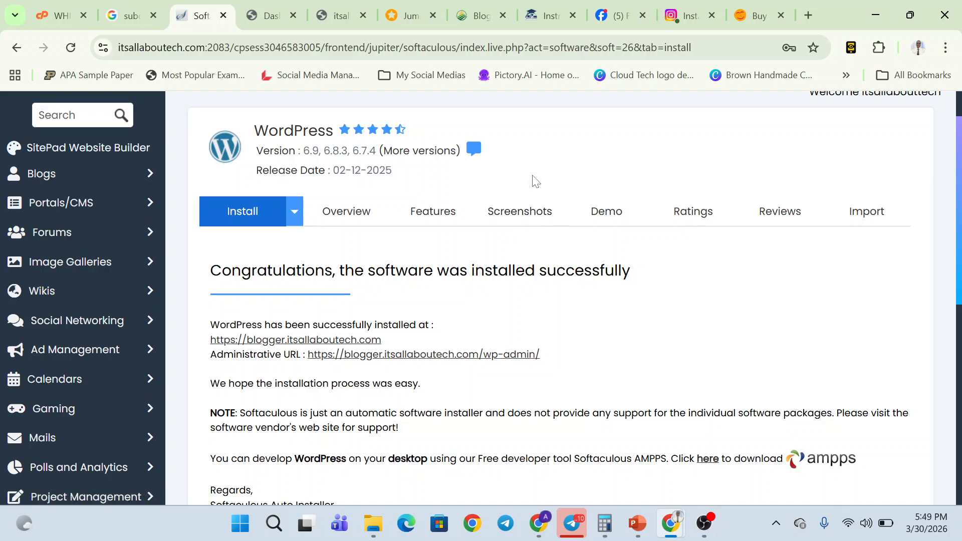
- Jump from Softaculous to the cPanel home, close that tab, and start a fresh browser tab
scroll(578, 305, "down", 4)
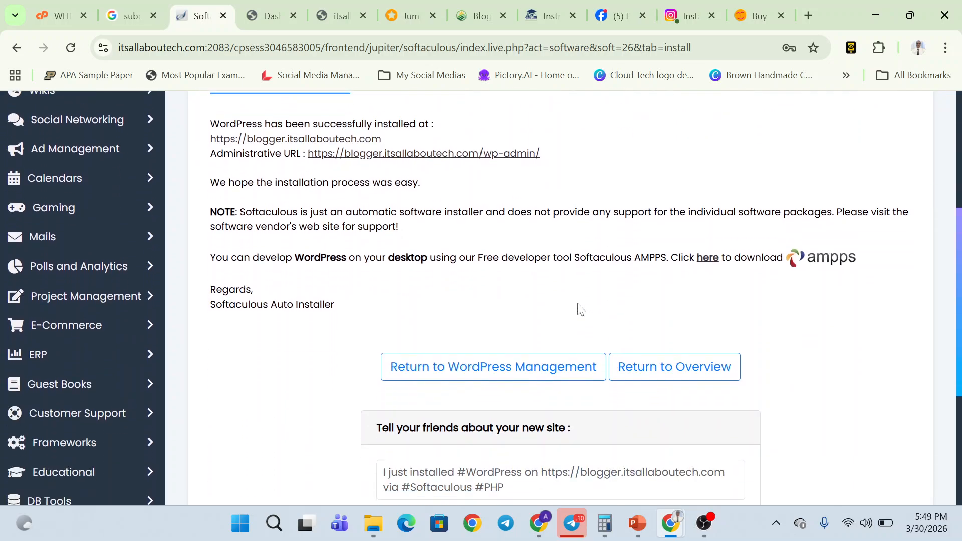
scroll(580, 309, "up", 4)
key("alt+Tab")
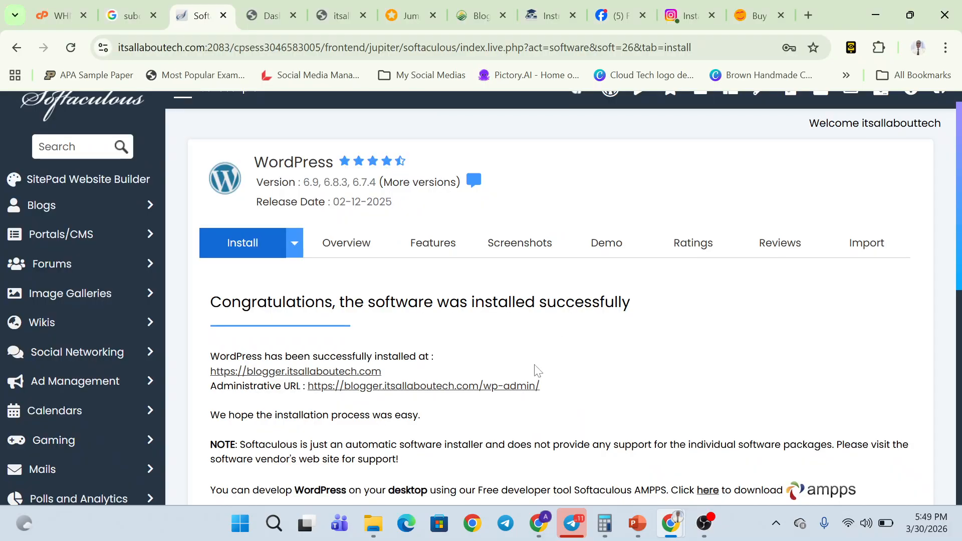
scroll(536, 371, "down", 8)
scroll(536, 371, "up", 8)
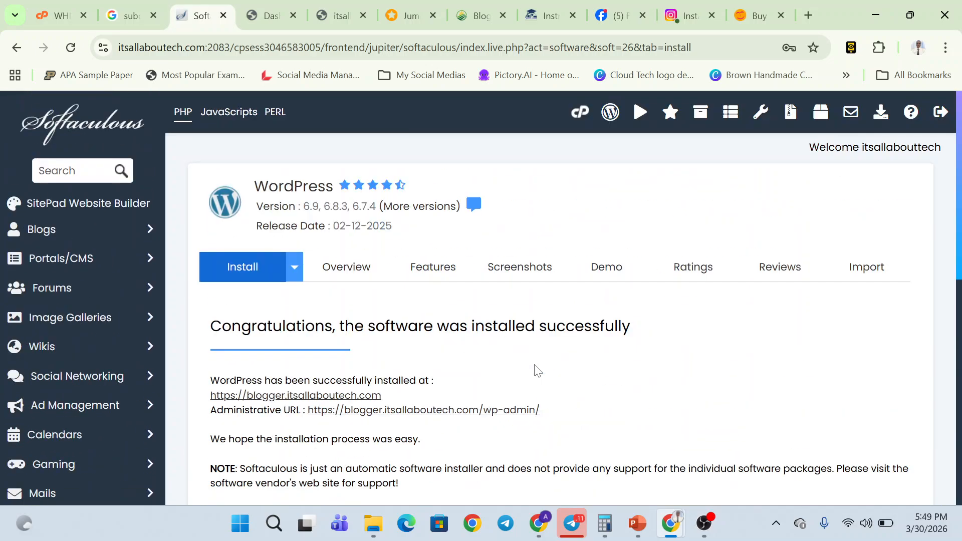
left_click(581, 114)
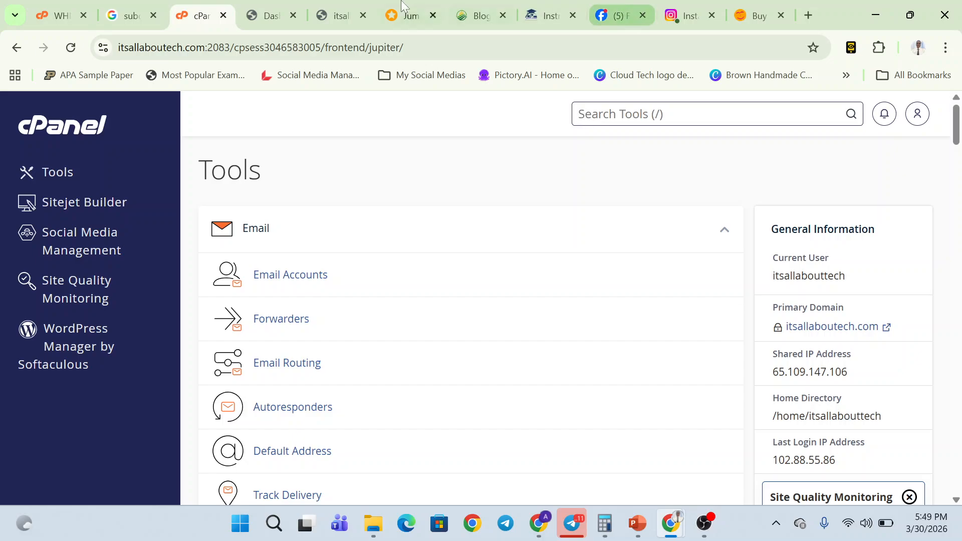
left_click(224, 15)
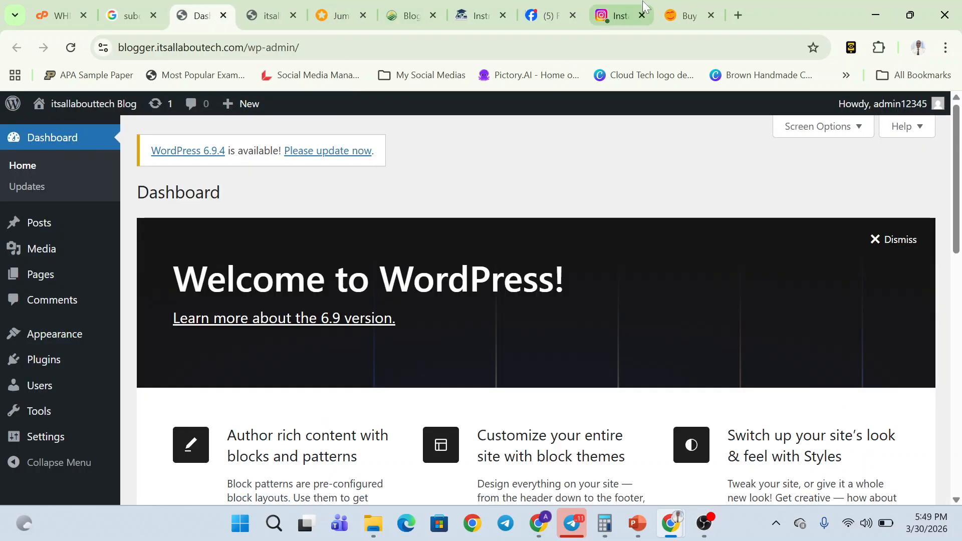
left_click(745, 12)
- Log back into cPanel at itsallaboutech.com/cpanel with the account password
type("itsallaboutech.com/cpanel")
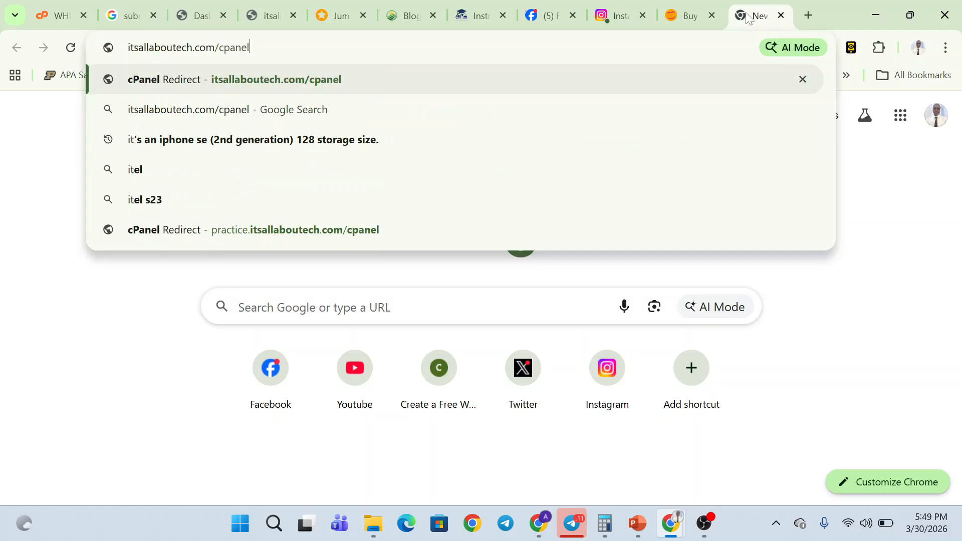
key("Return")
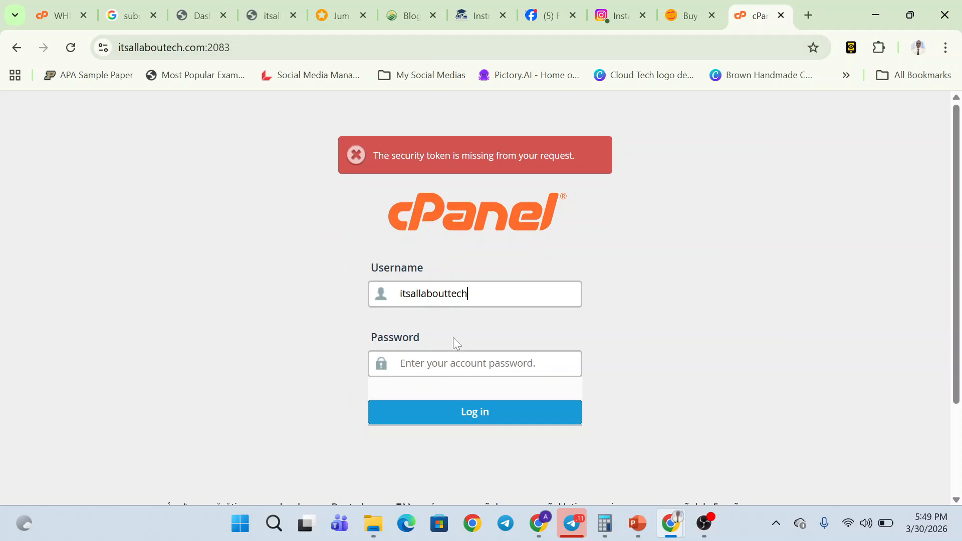
type("••")
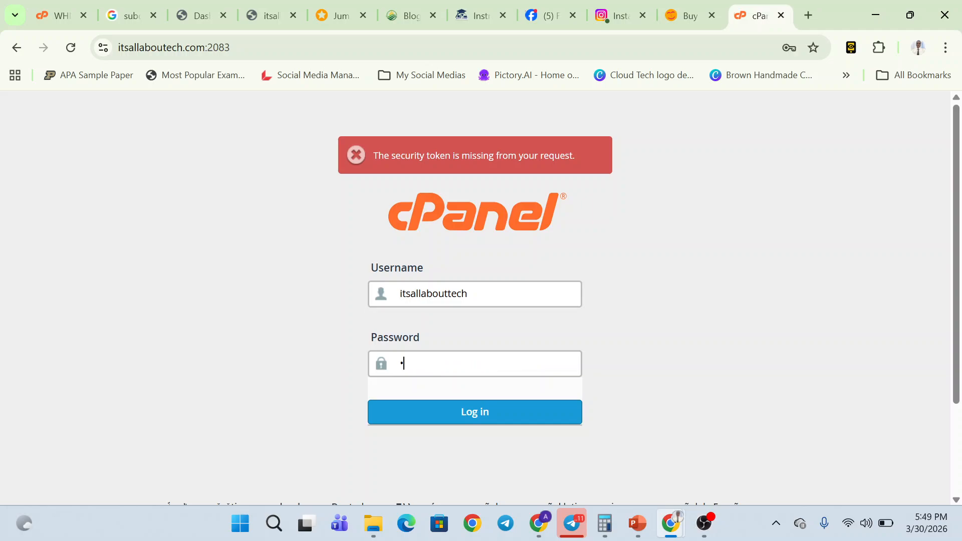
type("••••••••••")
key("Return")
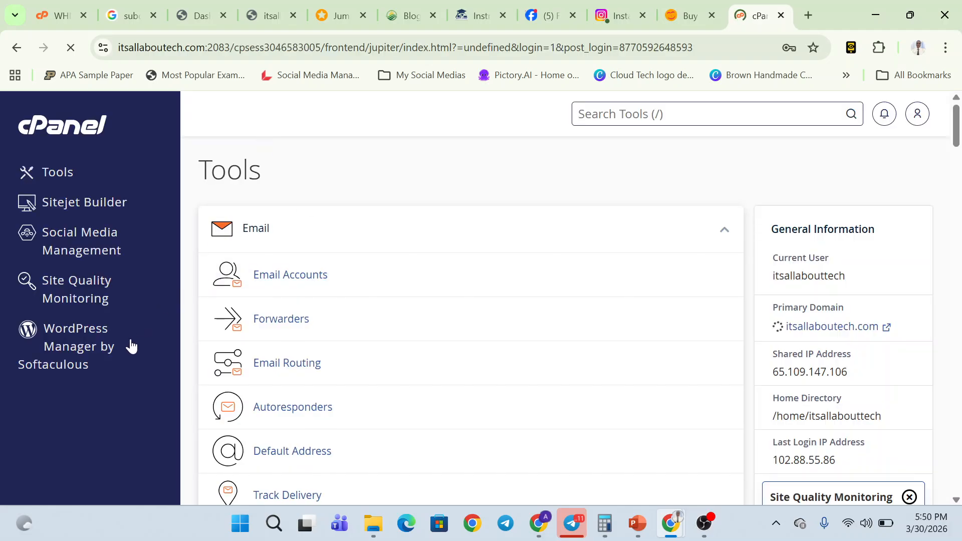
- Open Softaculous's WordPress installations list and scroll through it
left_click(102, 341)
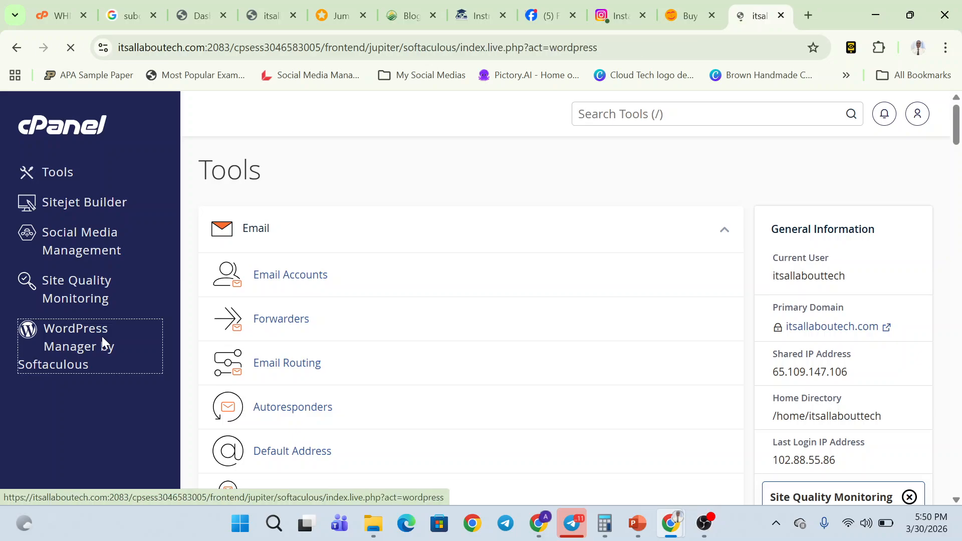
scroll(387, 430, "down", 2)
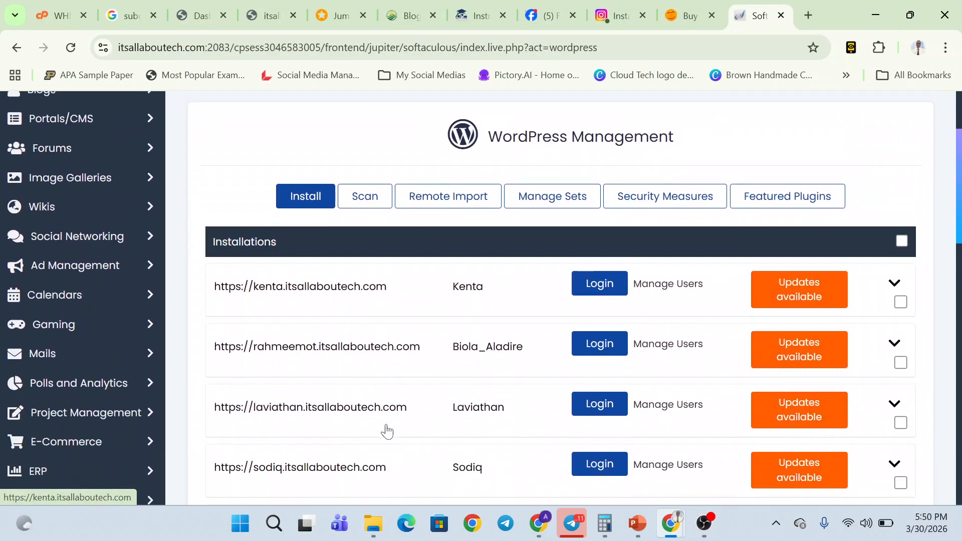
scroll(387, 430, "down", 15)
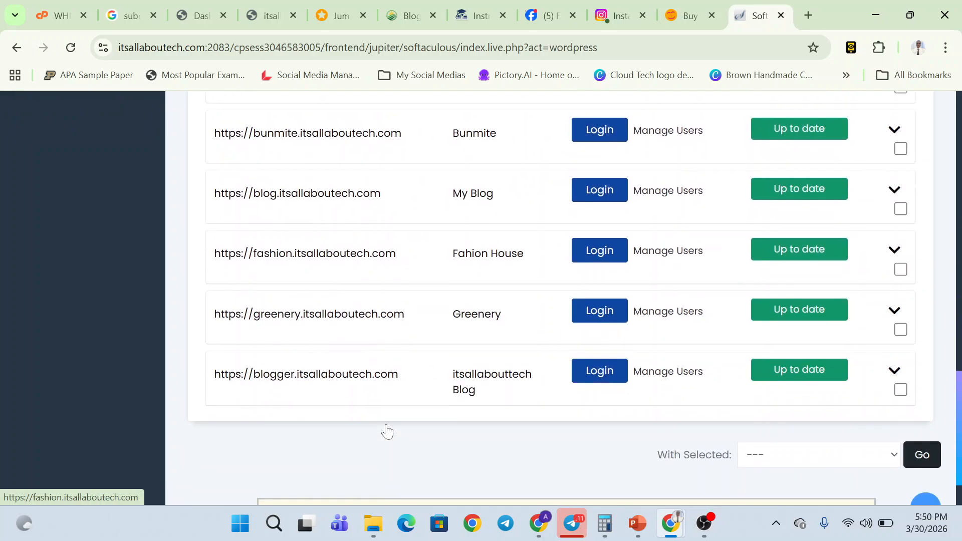
scroll(387, 430, "down", 1)
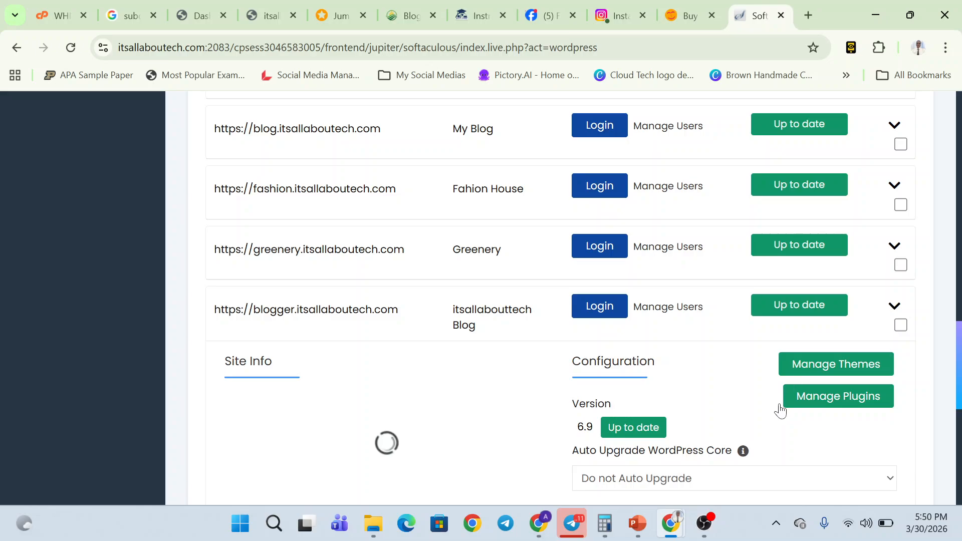
scroll(782, 409, "down", 5)
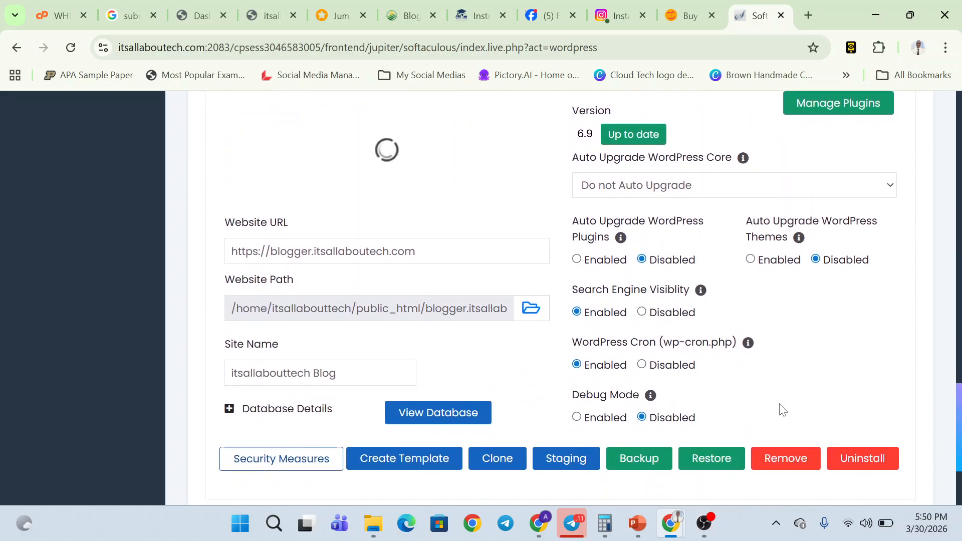
key("alt+Tab")
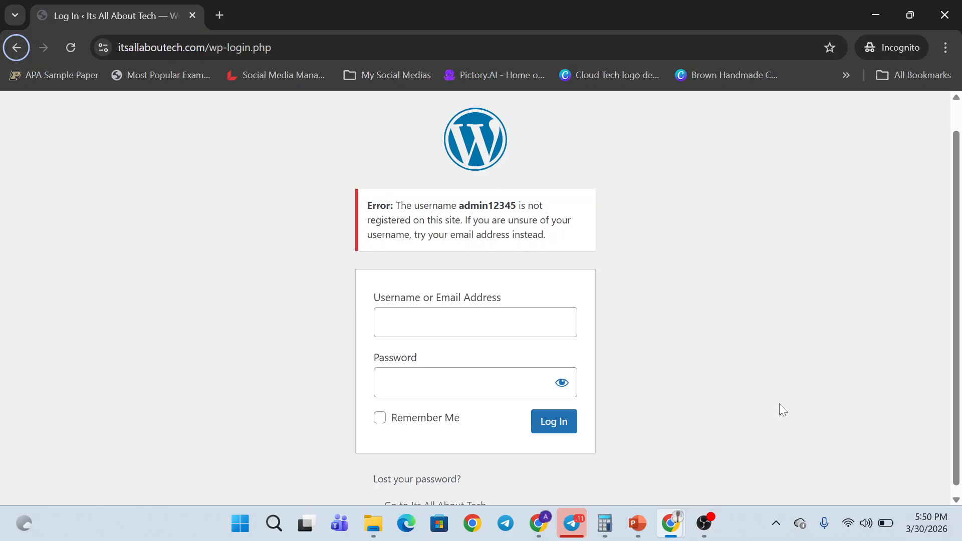
key("alt+Tab")
- Collapse and re-expand the blogger.itsallaboutech.com install to view its Site Info and Configuration
scroll(936, 384, "up", 6)
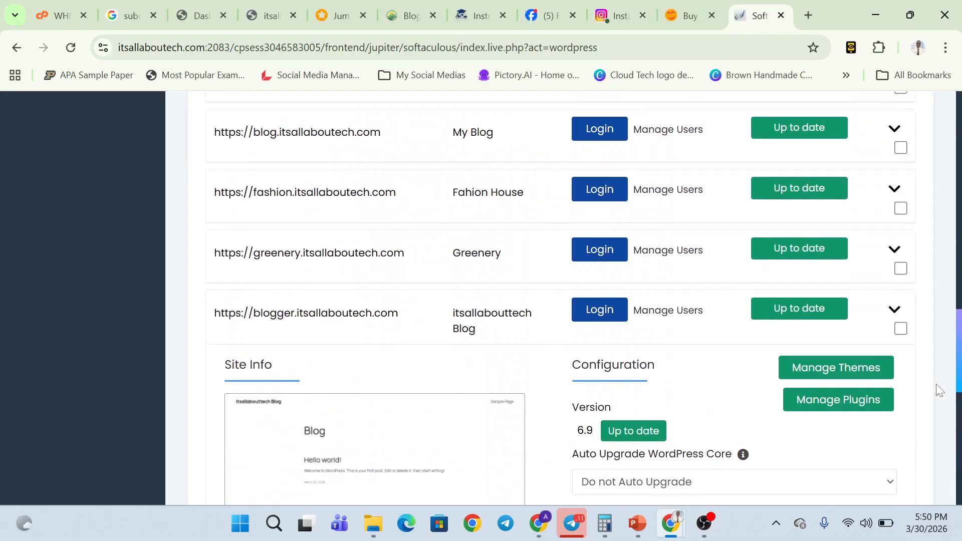
scroll(936, 384, "down", 3)
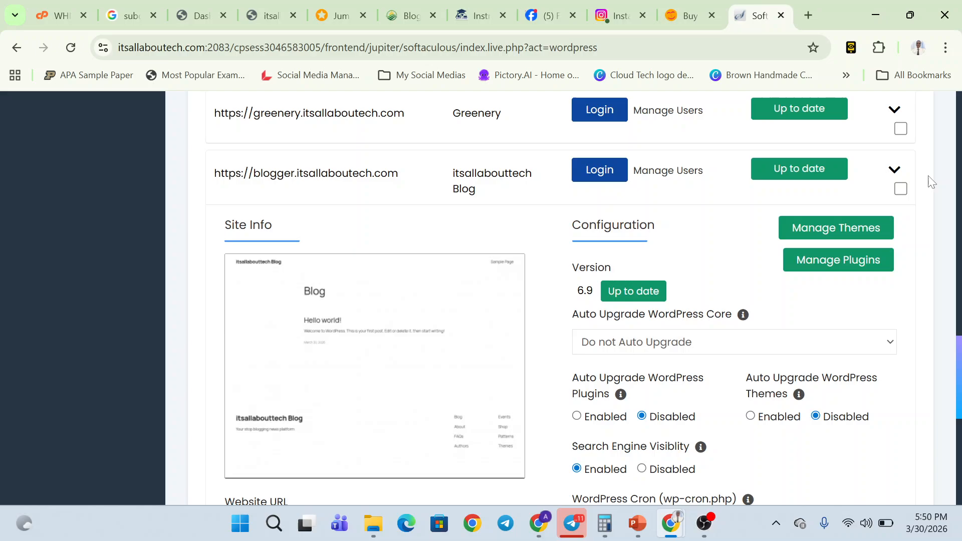
left_click(894, 171)
left_click(895, 306)
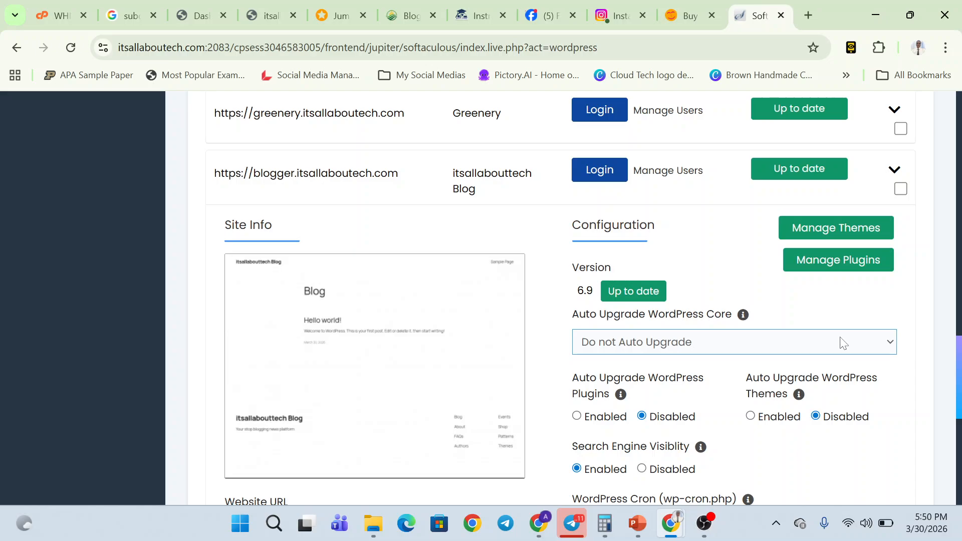
scroll(843, 343, "down", 1)
scroll(841, 344, "down", 5)
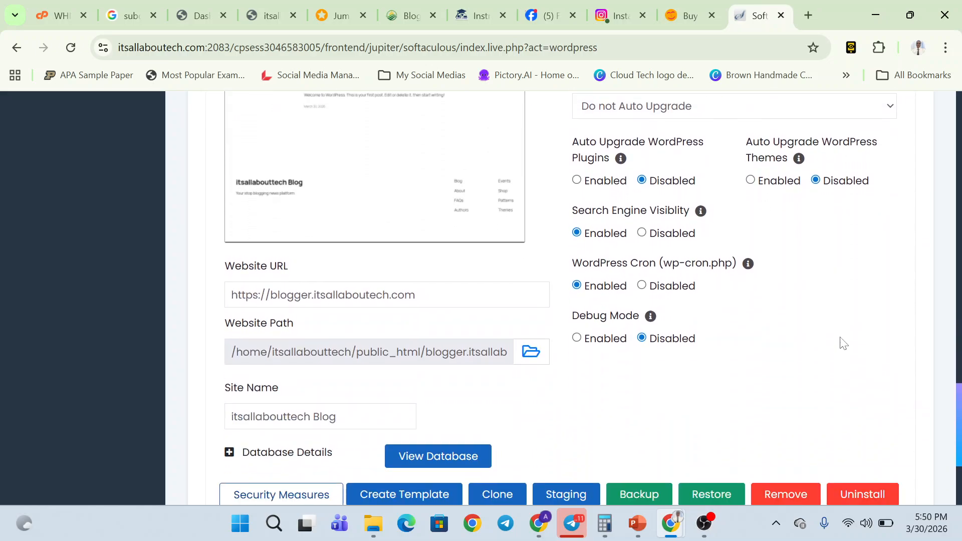
scroll(844, 344, "up", 7)
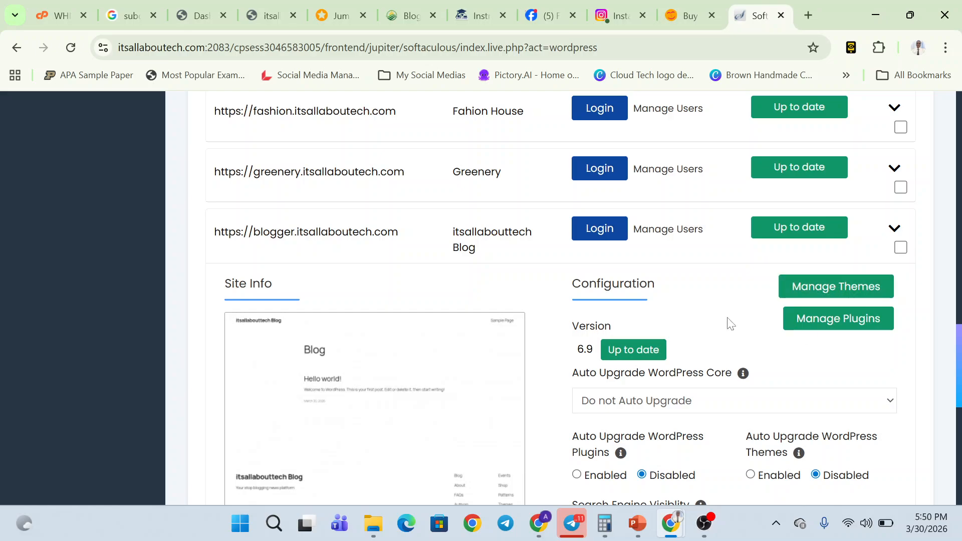
- Through Manage Users, give the blogger site's admin user a new password and save it
left_click(657, 233)
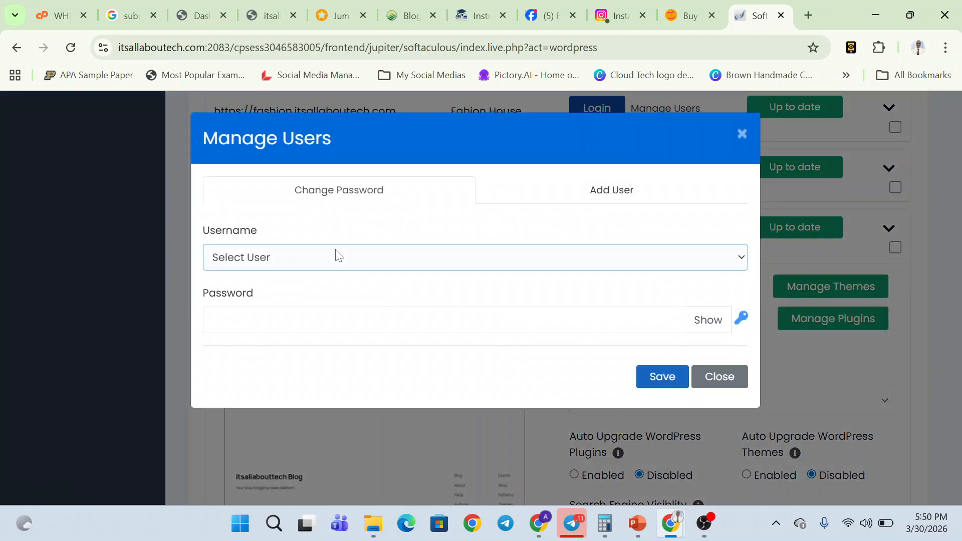
left_click(281, 262)
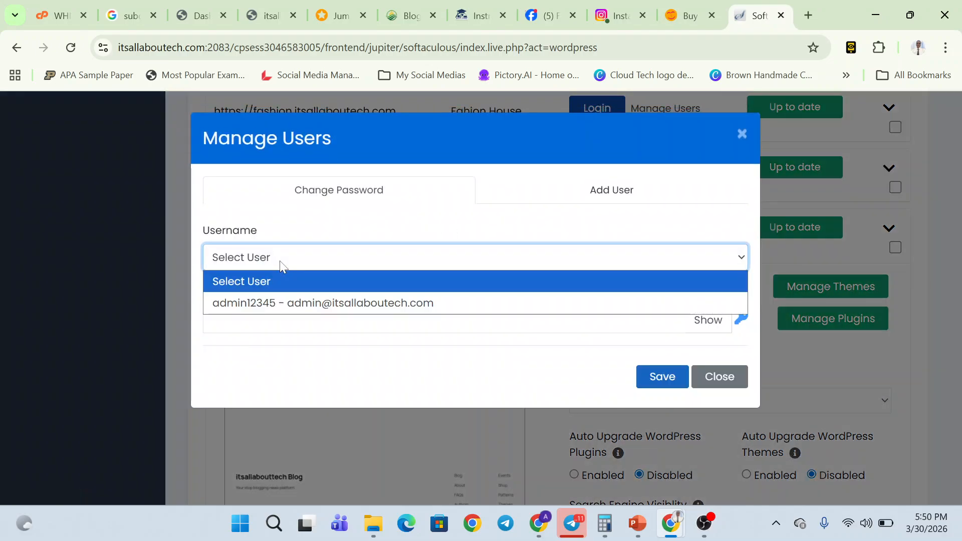
left_click(285, 296)
left_click(271, 319)
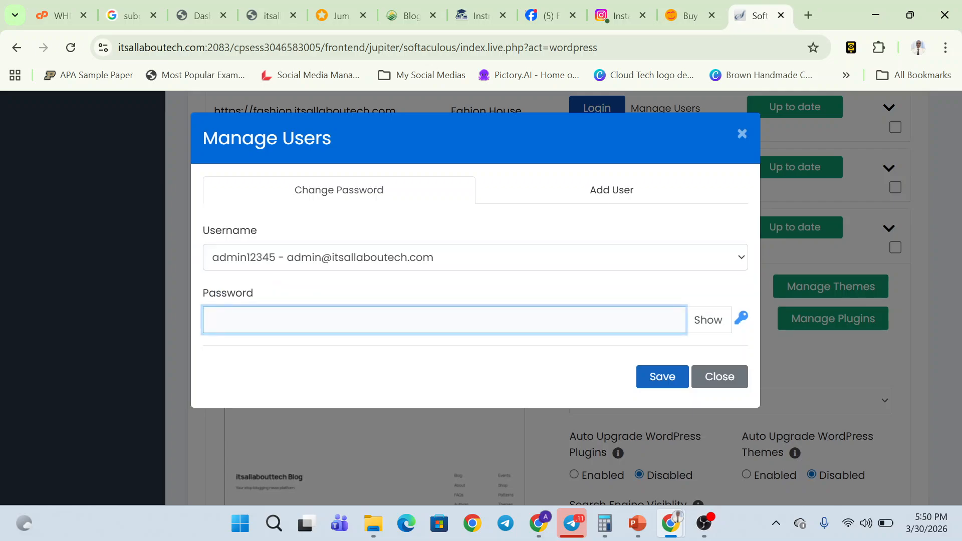
type("*")
left_click(679, 377)
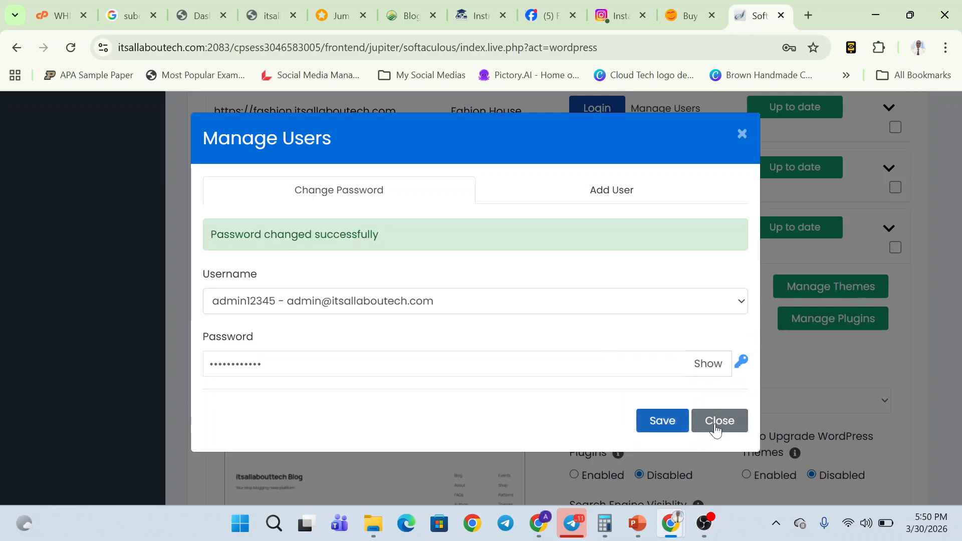
- Close the user dialog, collapse the blogger row, and return to the incognito login window
left_click(716, 424)
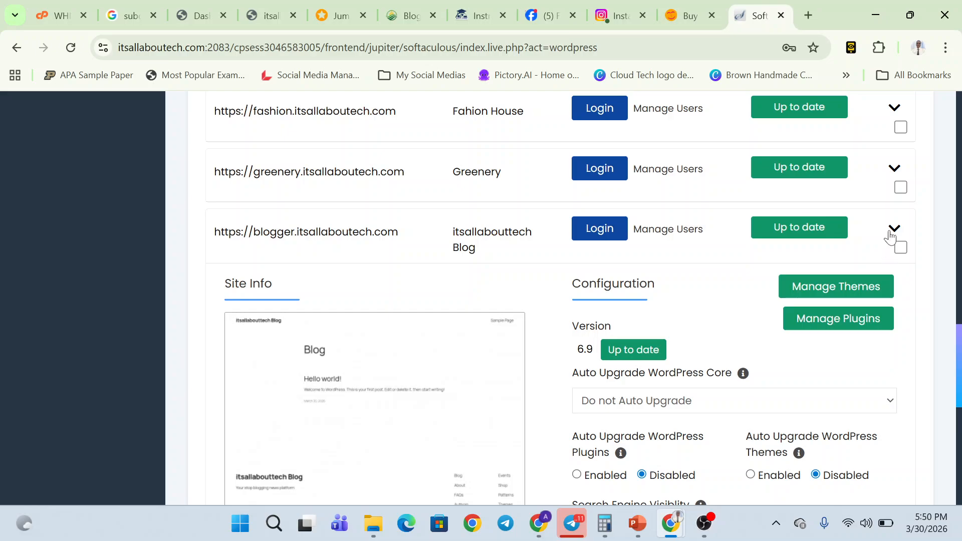
left_click(894, 229)
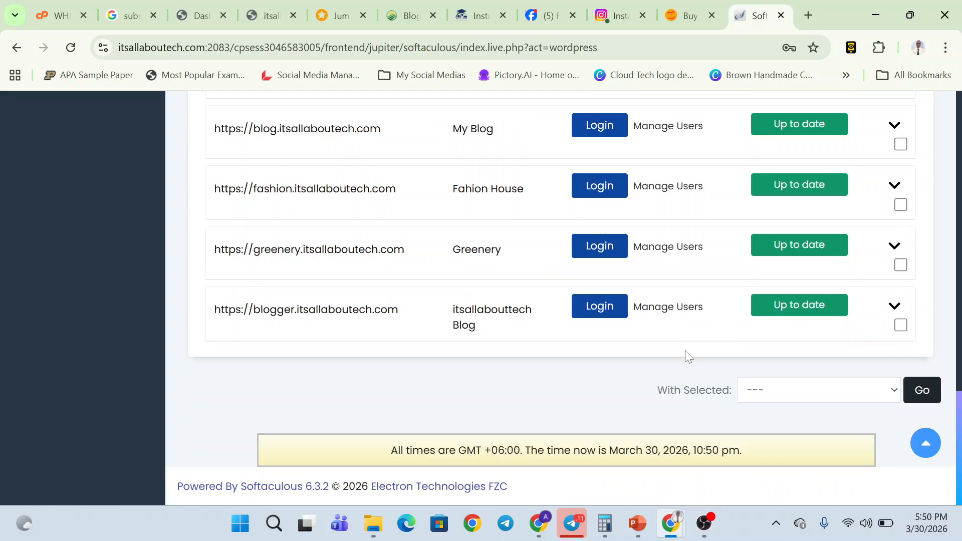
key("alt+Tab")
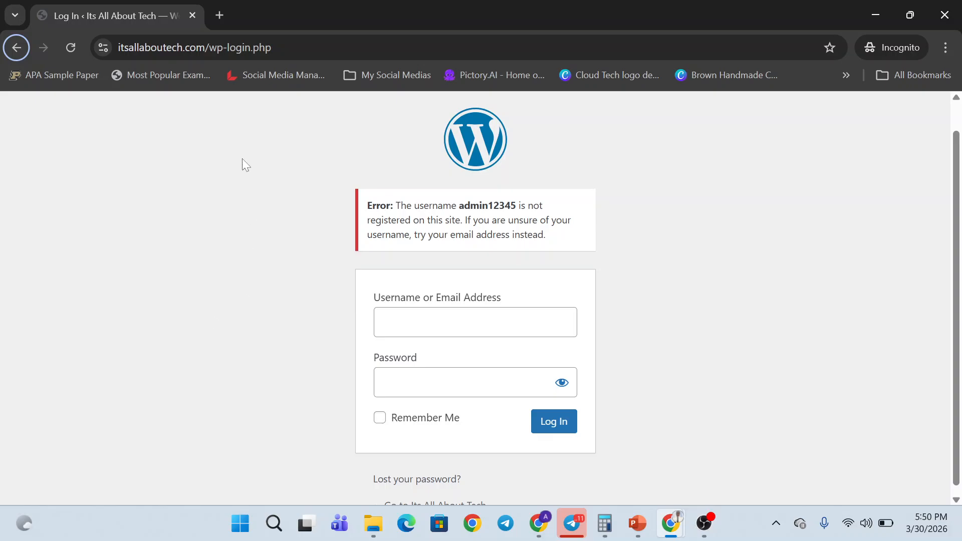
- Replace the old login tab with a new incognito tab loading itsallaboutech.com/wp-admin
left_click(219, 16)
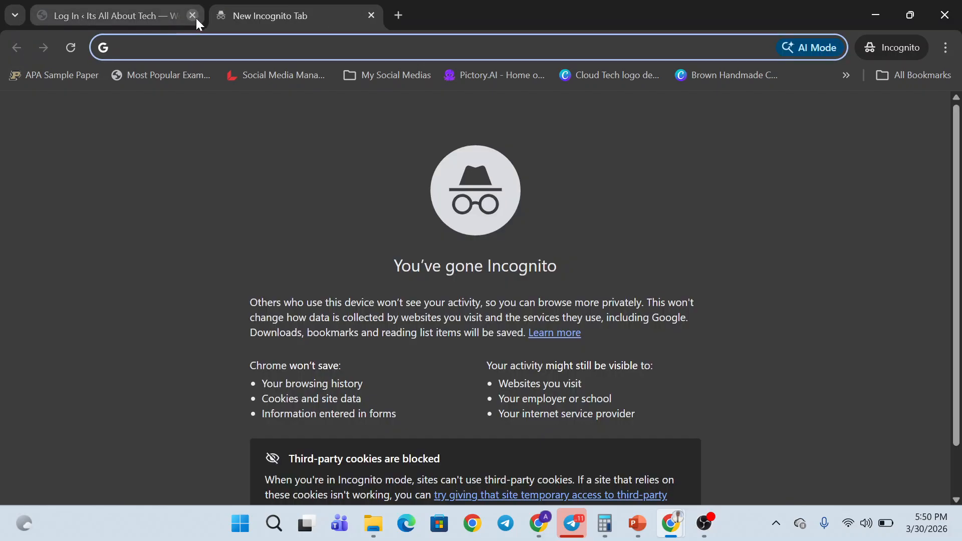
left_click(192, 16)
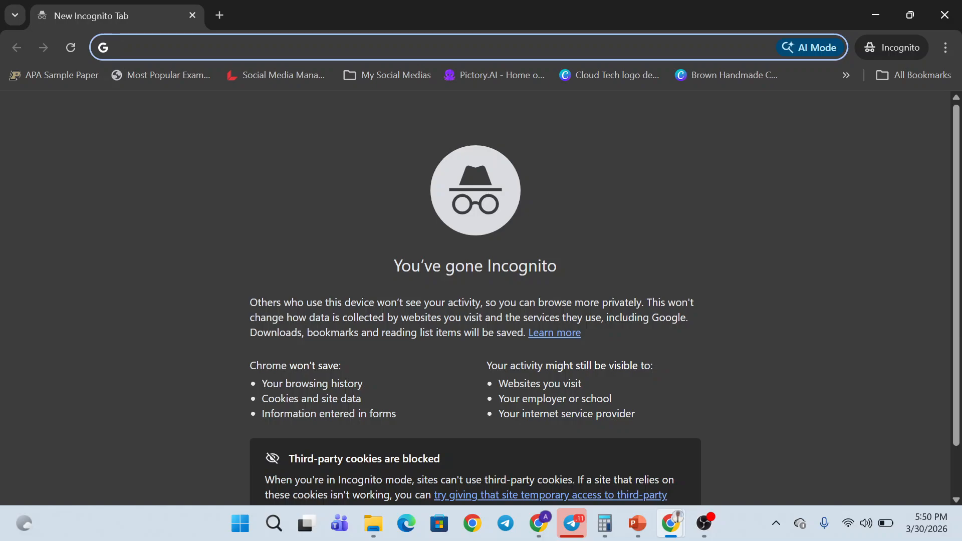
type("it")
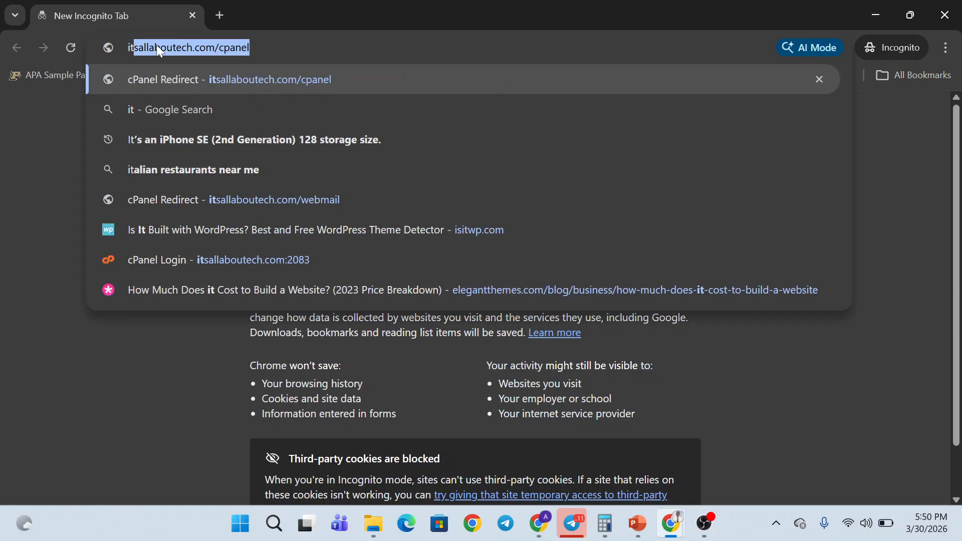
key("Right")
key("BackSpace")
key("BackSpace")
key("BackSpace")
key("BackSpace")
key("BackSpace")
key("BackSpace")
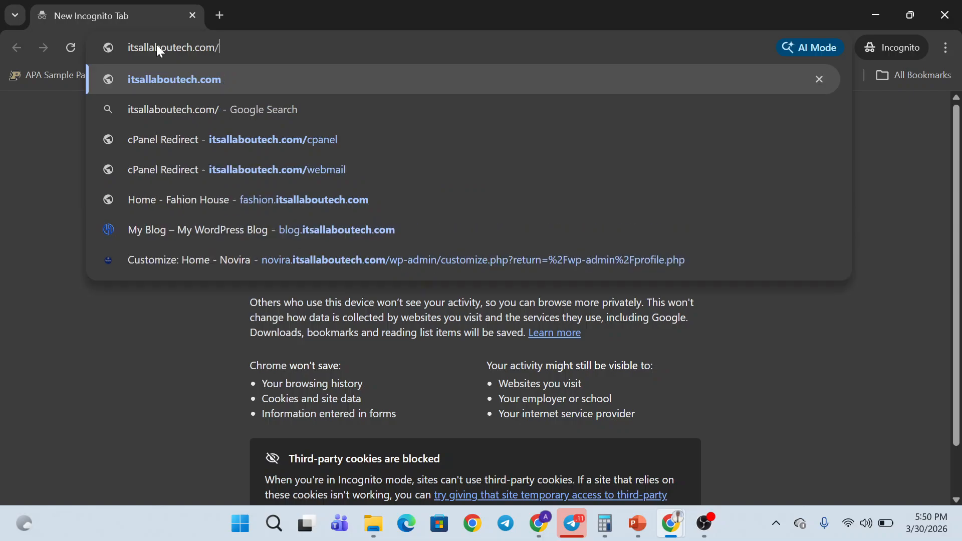
type("wp-admin")
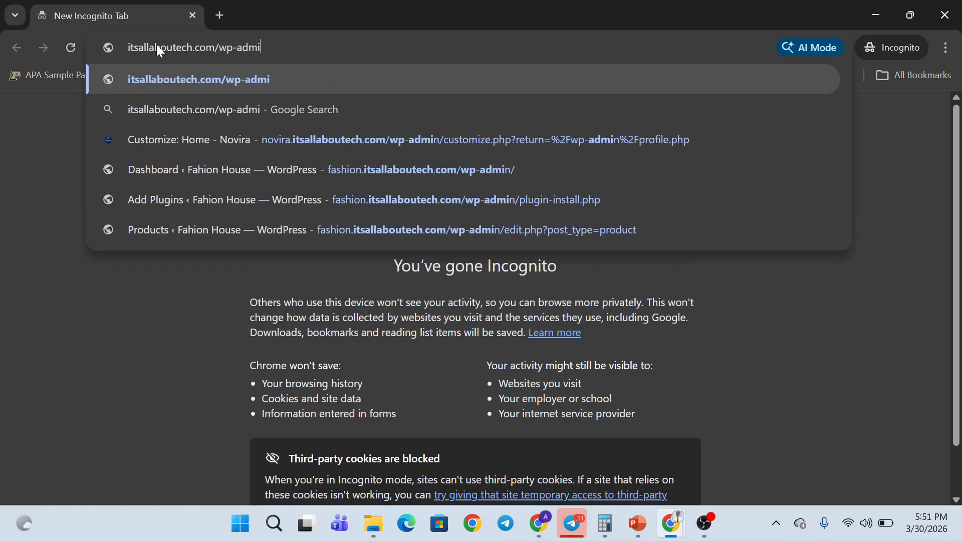
key("Return")
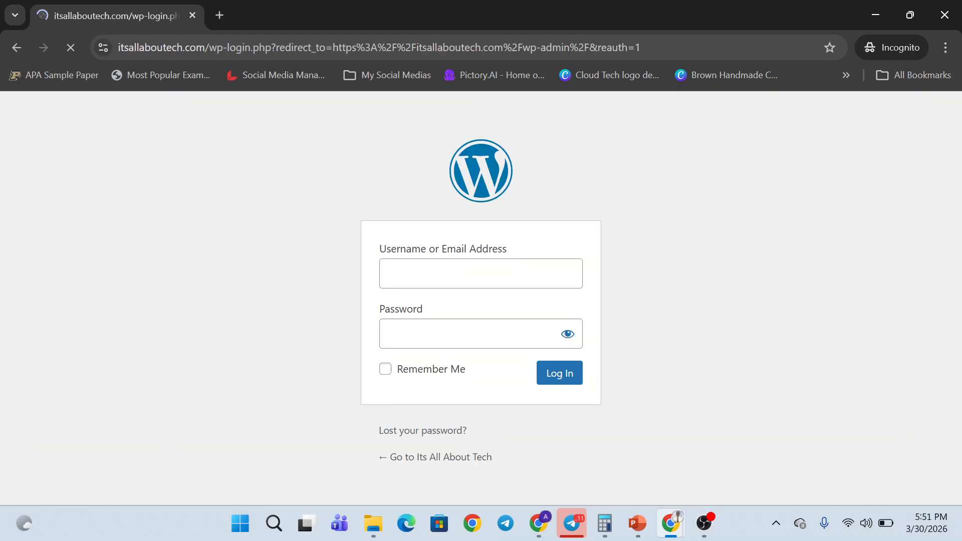
- Fill the WordPress login with username admin and the new password
left_click(481, 273)
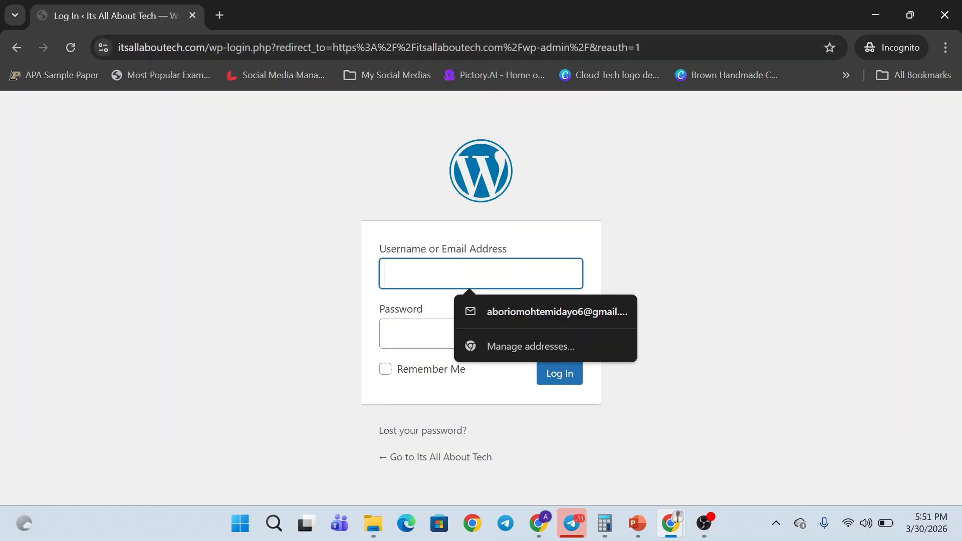
type("ad")
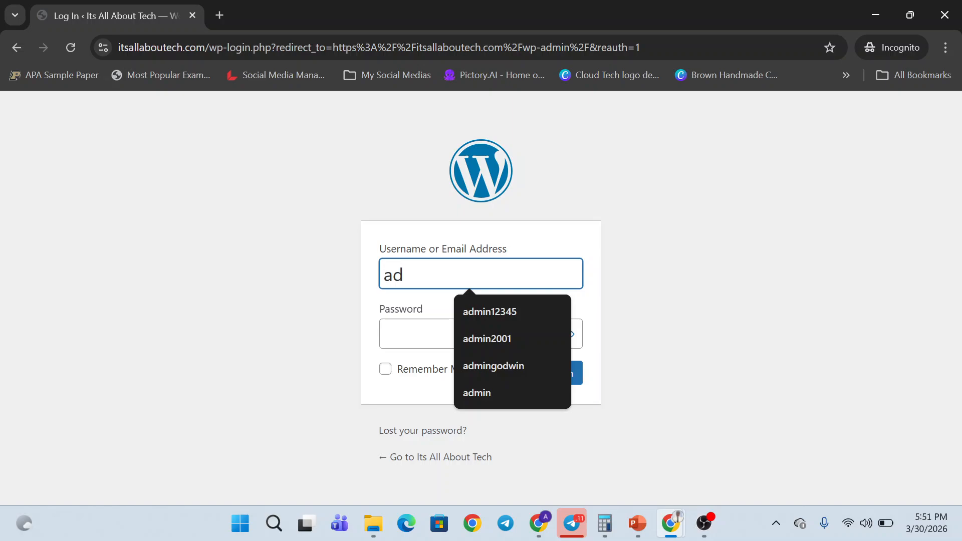
key("Down")
key("Return")
key("Tab")
type("••")
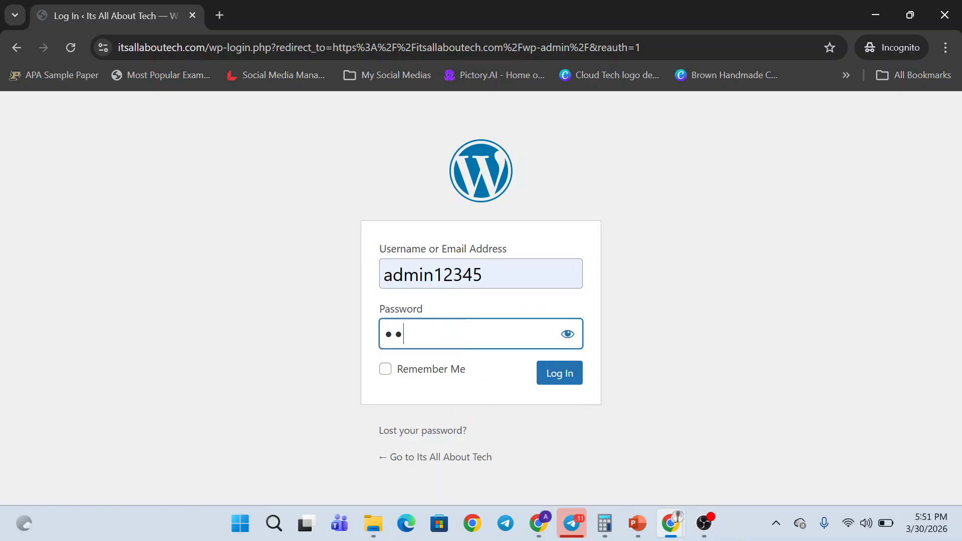
type("••••••••")
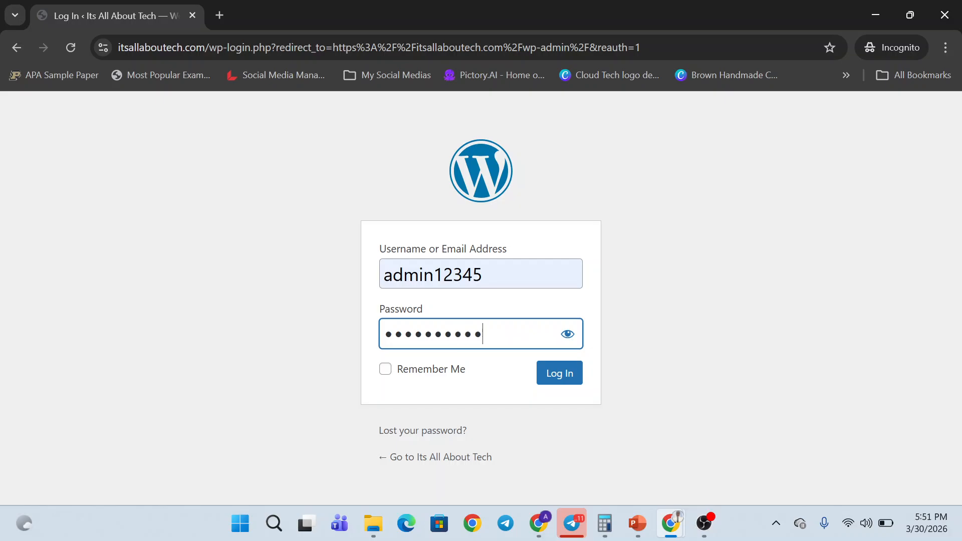
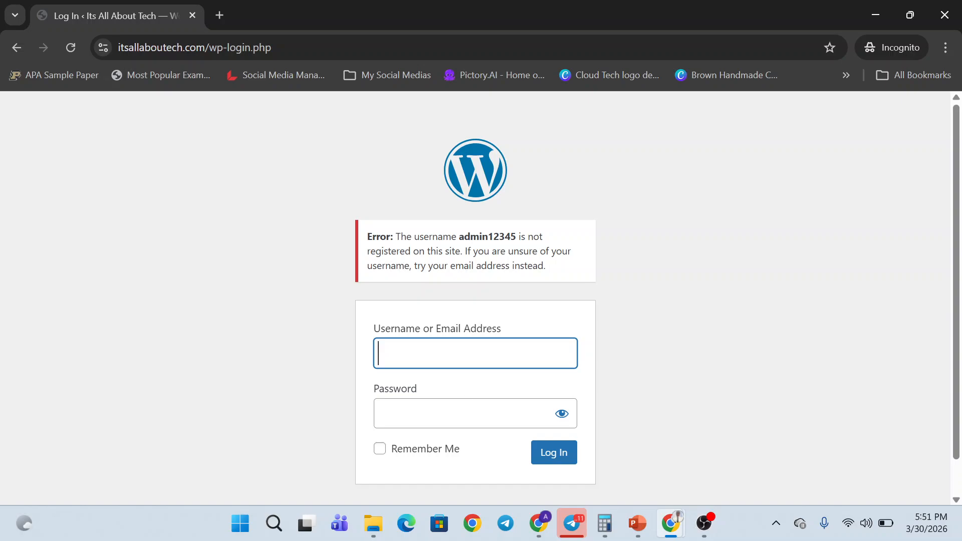
- Enter the new admin password in the wp-login Password field after the unregistered-username error
left_click(463, 413)
type("••••••")
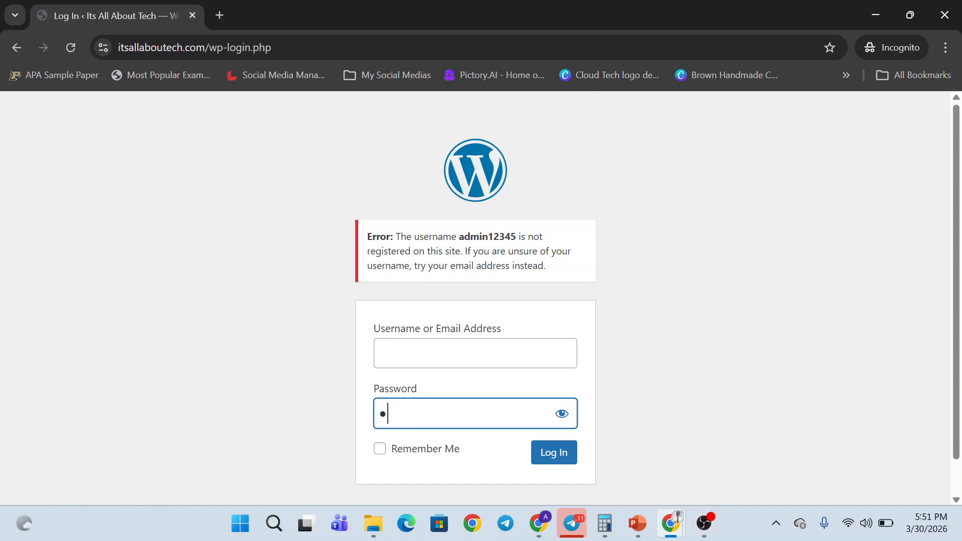
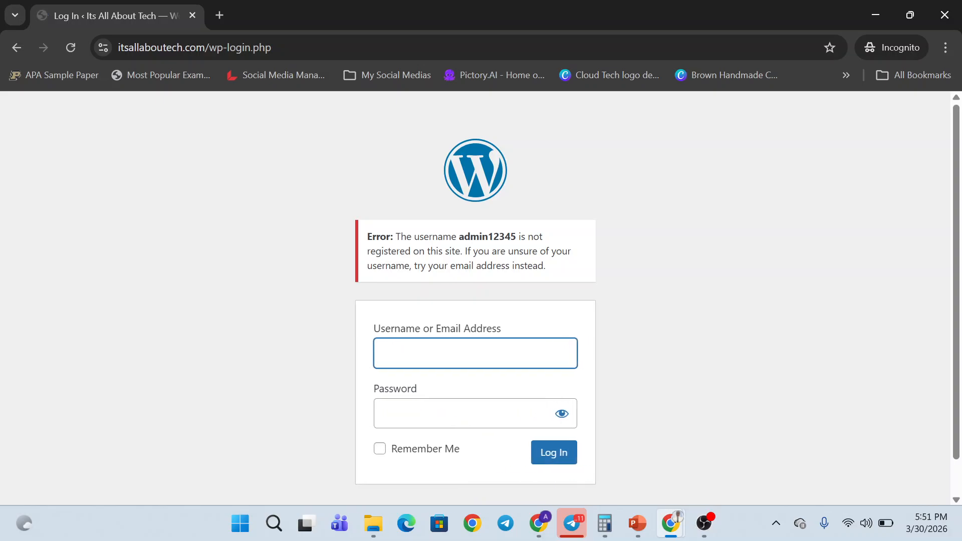
- Expand the blogger site install's details in the Softaculous installs list
key("alt+Tab")
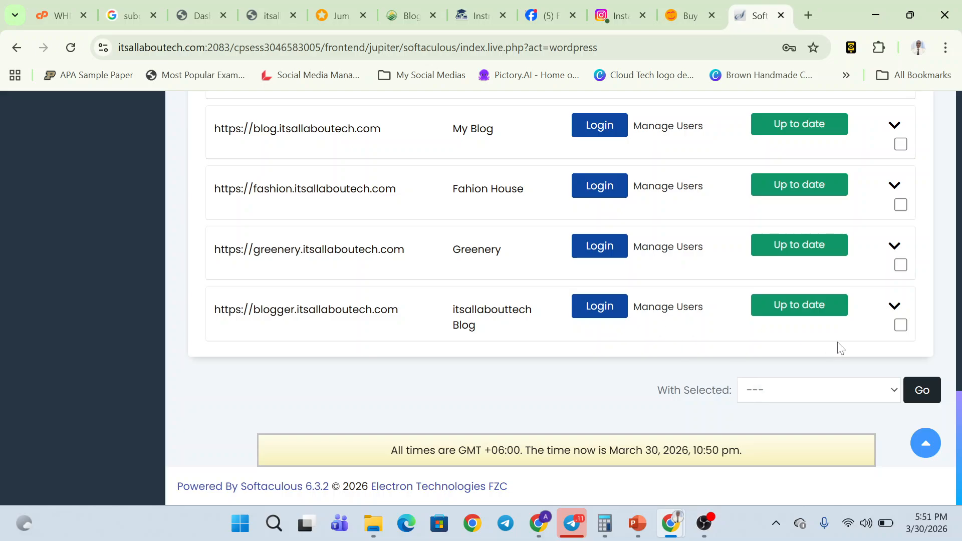
left_click(894, 305)
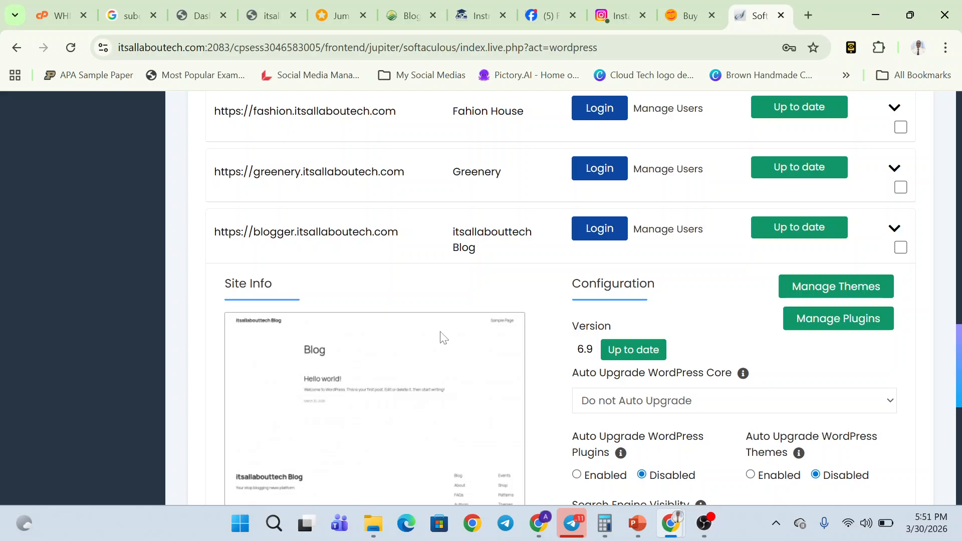
key("alt+Tab")
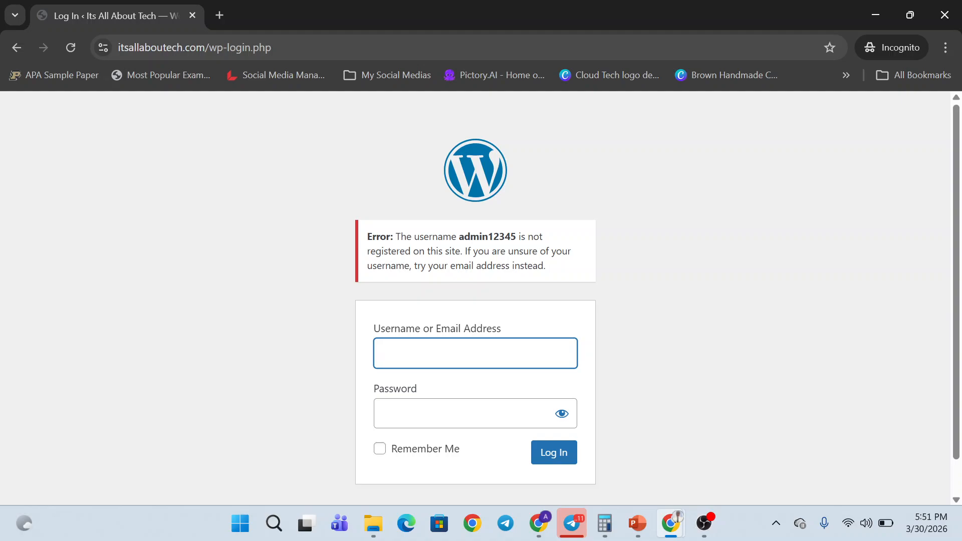
- Load blogger.itsallaboutech.com/wp-admin in the incognito window
left_click_drag(205, 47, 102, 44)
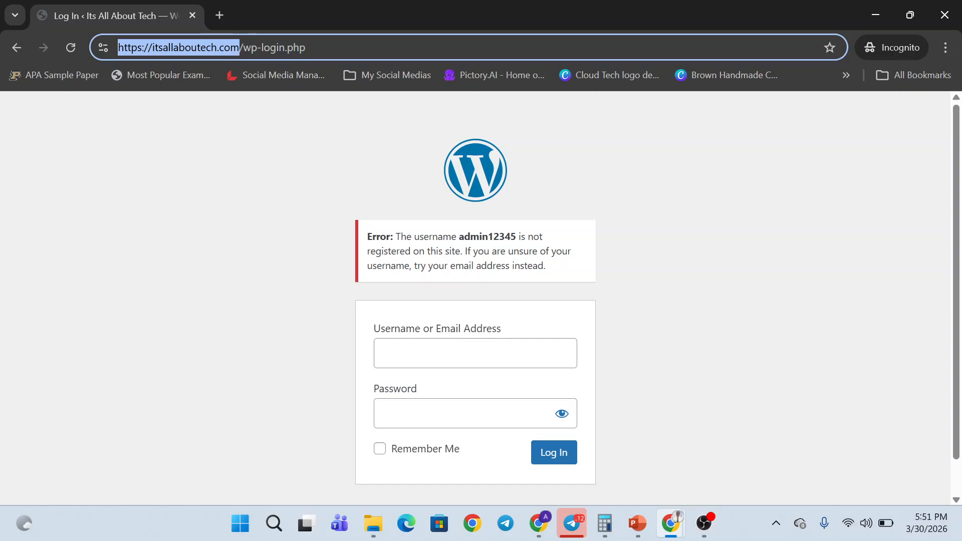
left_click(299, 49)
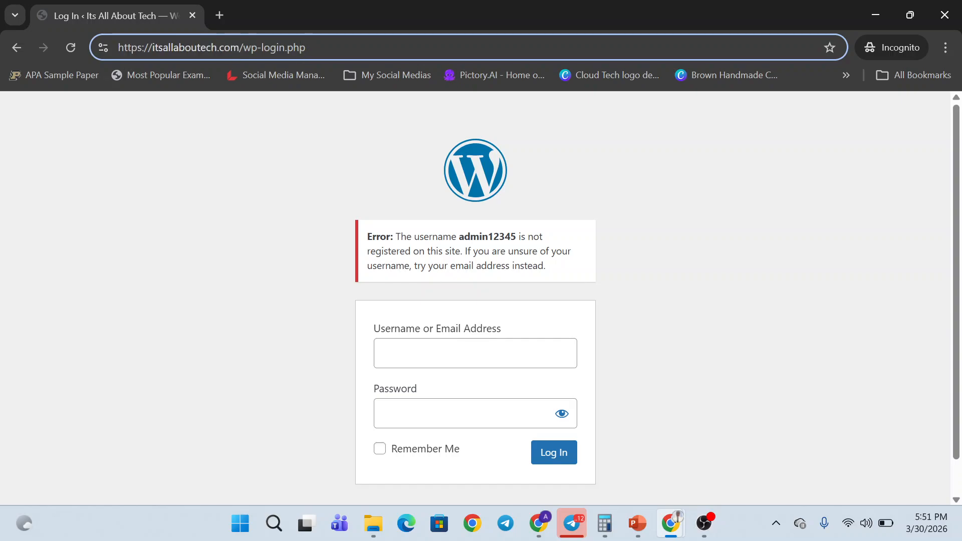
key("ctrl+a")
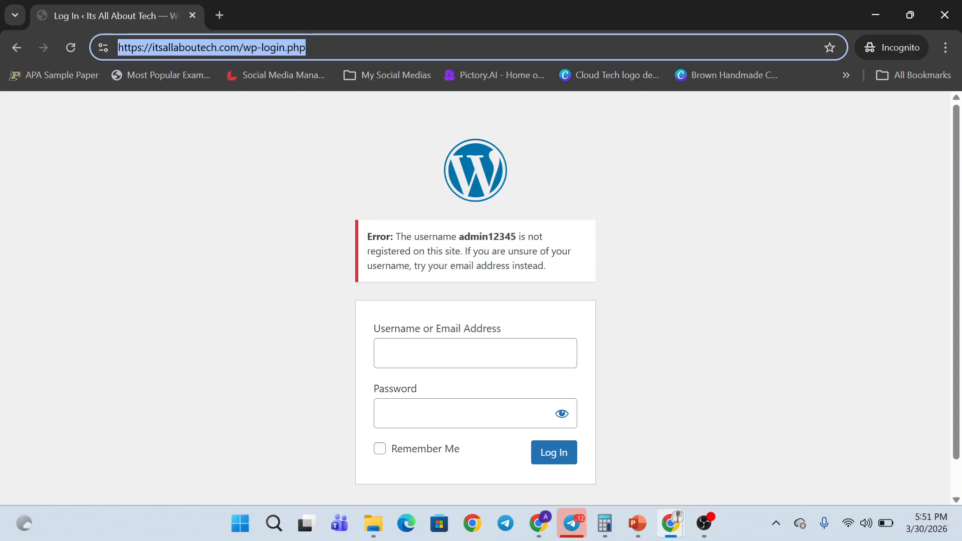
key("alt+Tab")
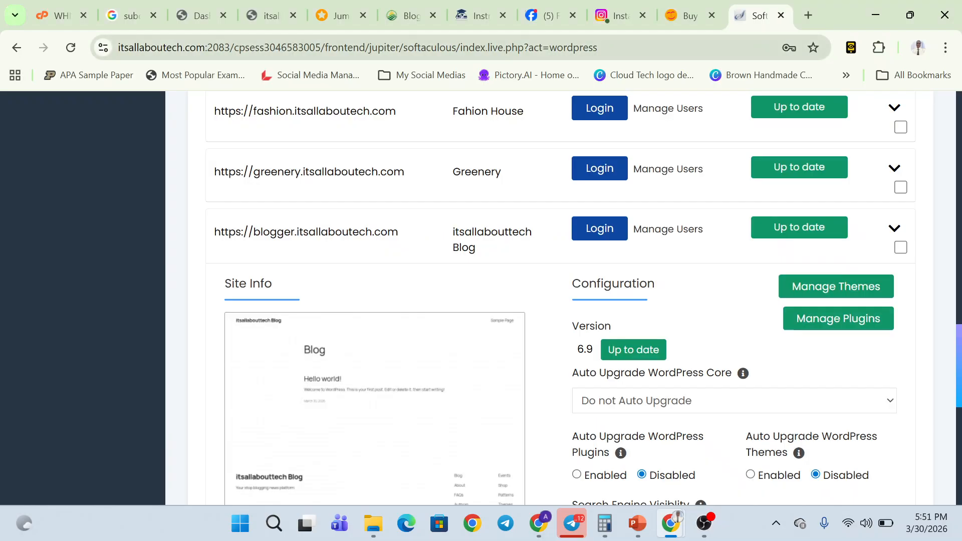
key("alt+Tab")
type("bl")
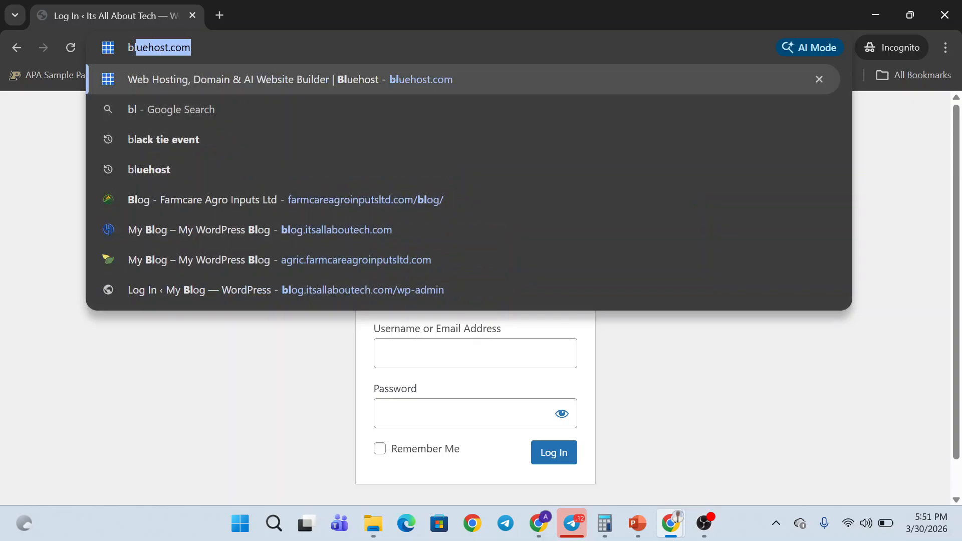
type("ogge")
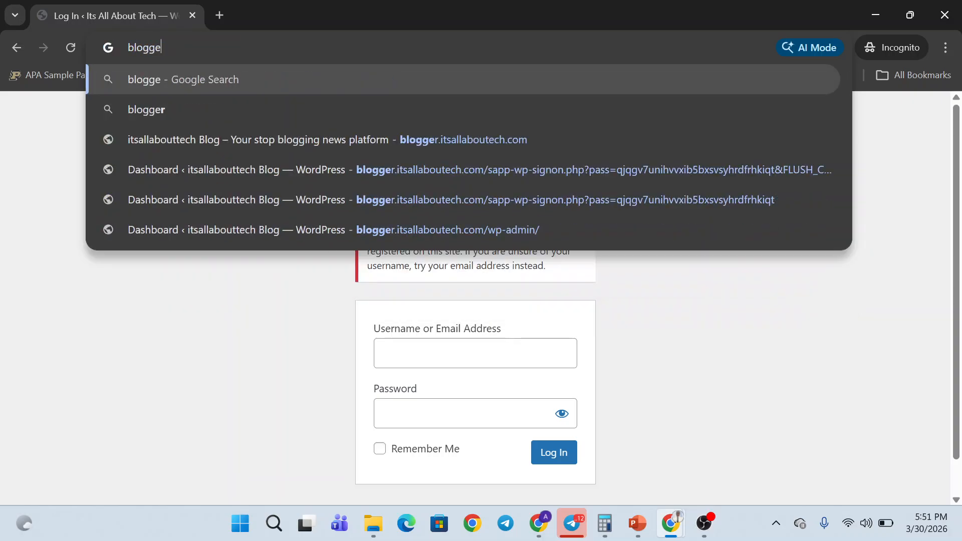
type("r.it")
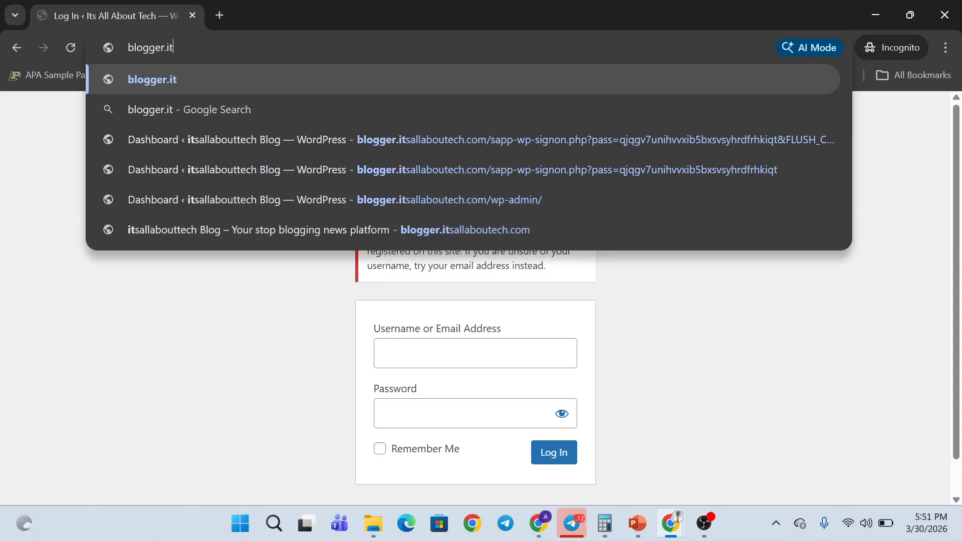
type("s")
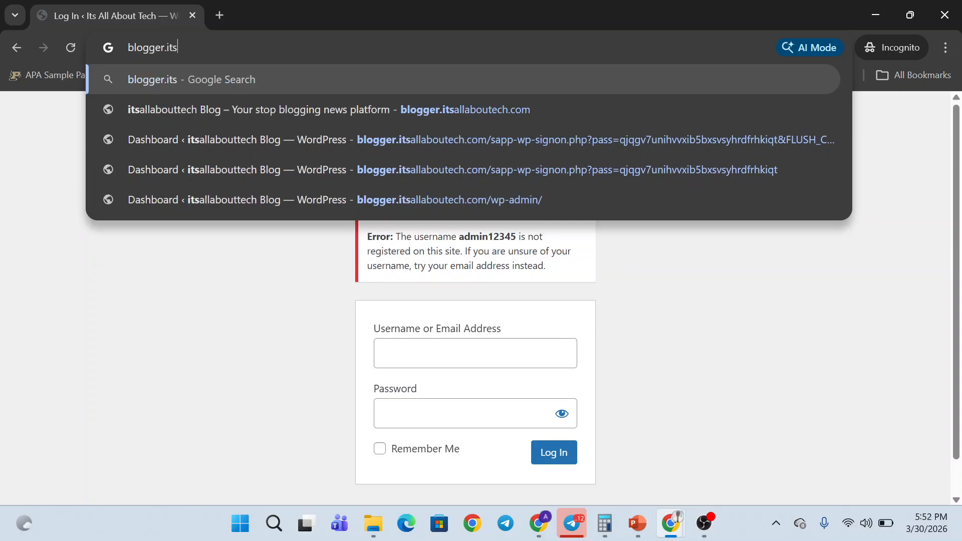
type("all")
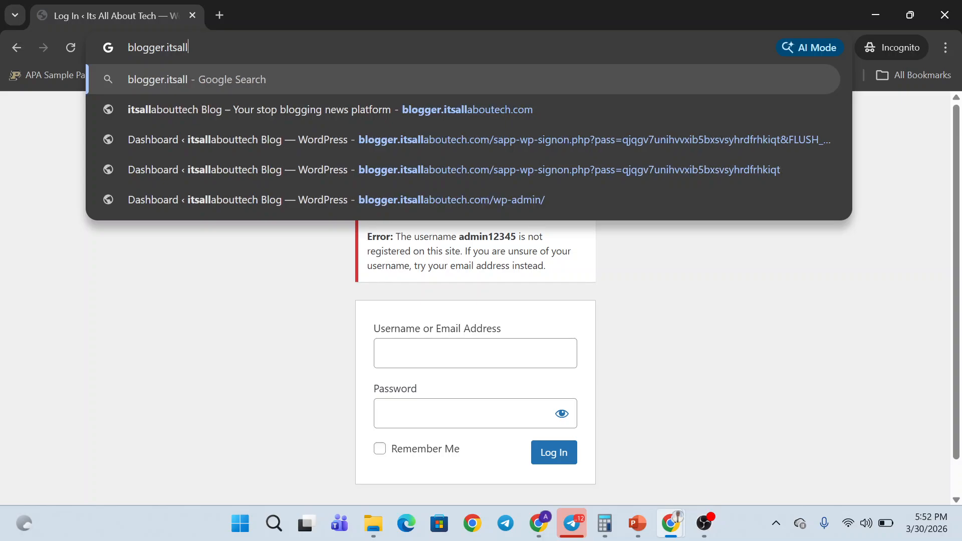
type("about")
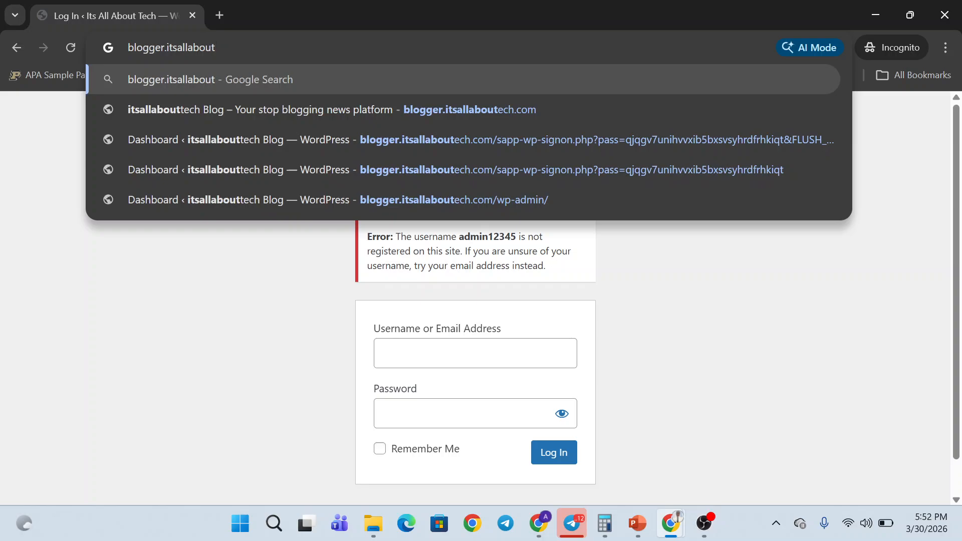
type("ech.co")
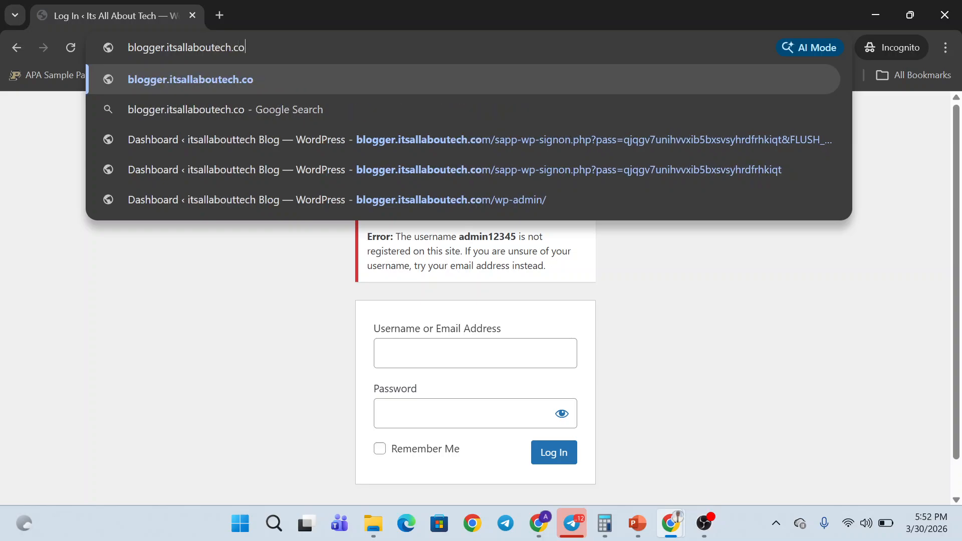
type("m")
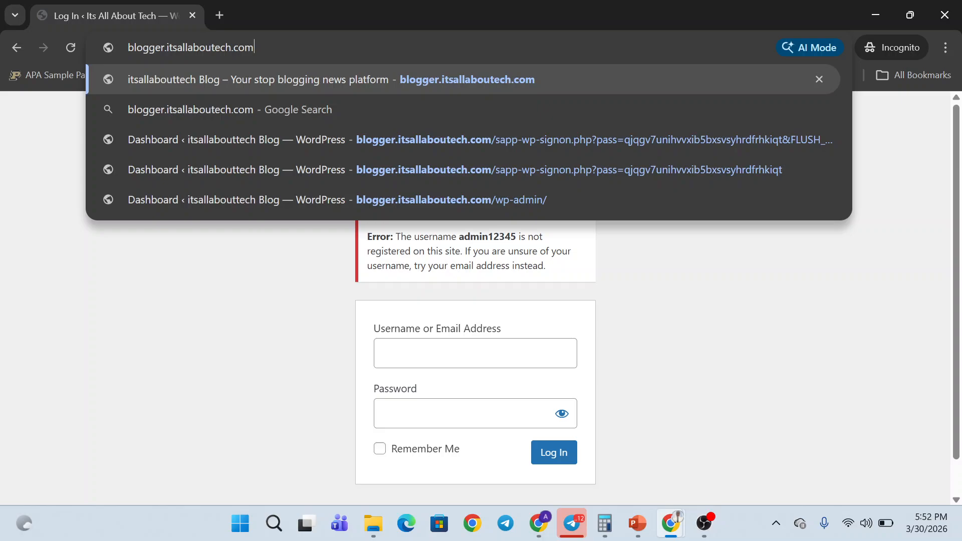
type("/wp-ad")
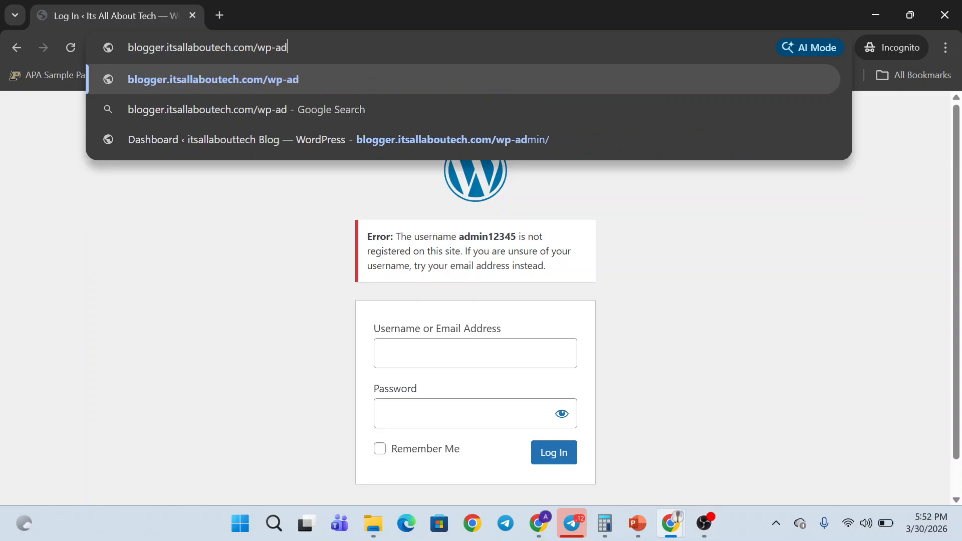
type("min")
key("Return")
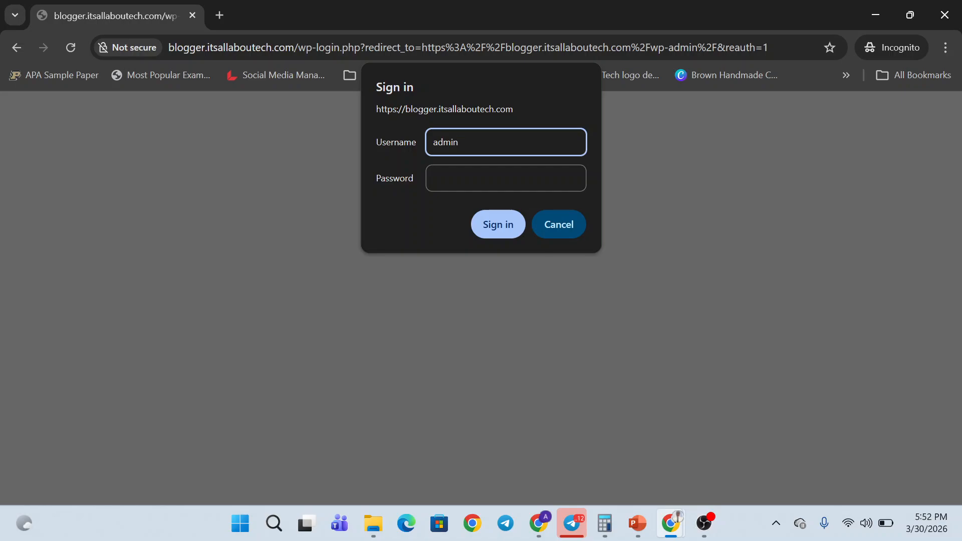
- Enter the password in the site's HTTP Sign in prompt and submit it
left_click(462, 183)
type("•")
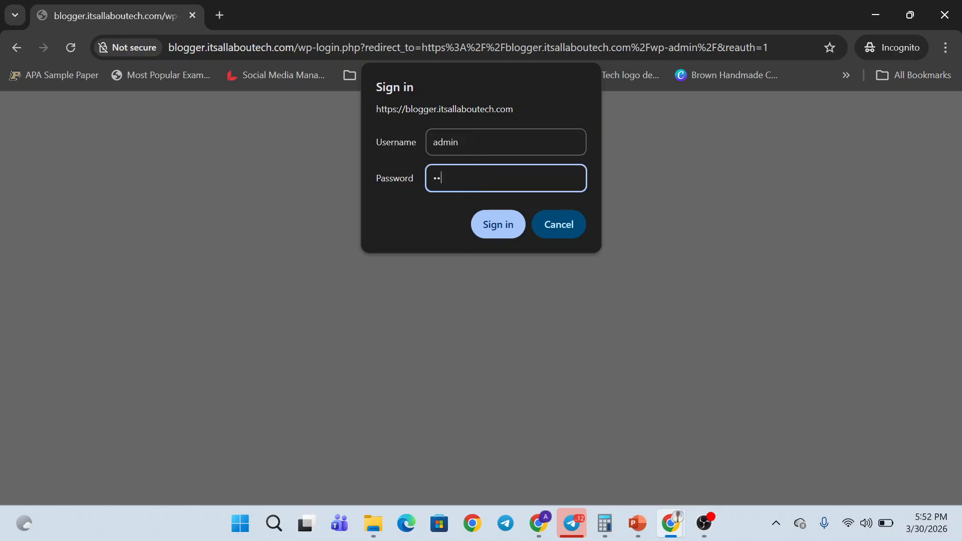
key("Return")
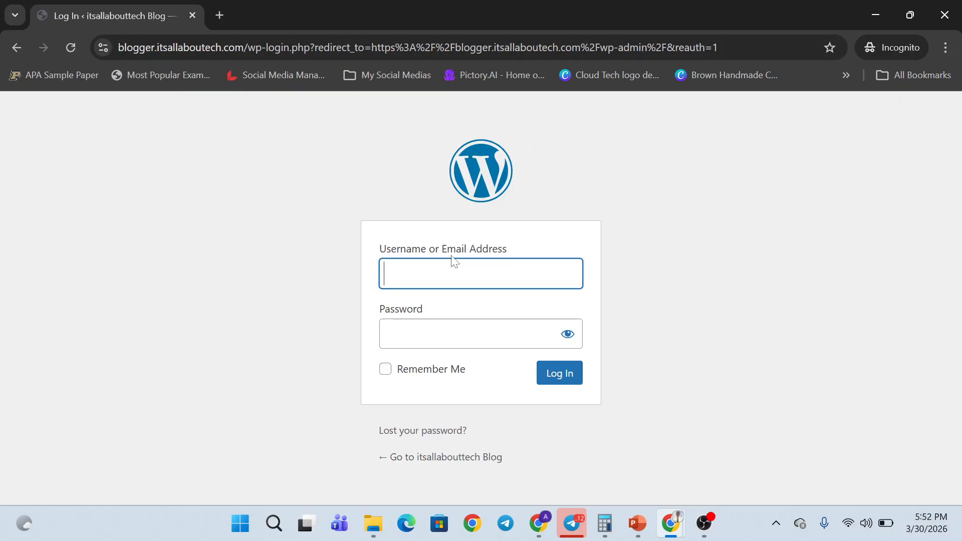
- Fill the WordPress login with the saved admin username and the account password
left_click(454, 261)
type("ad")
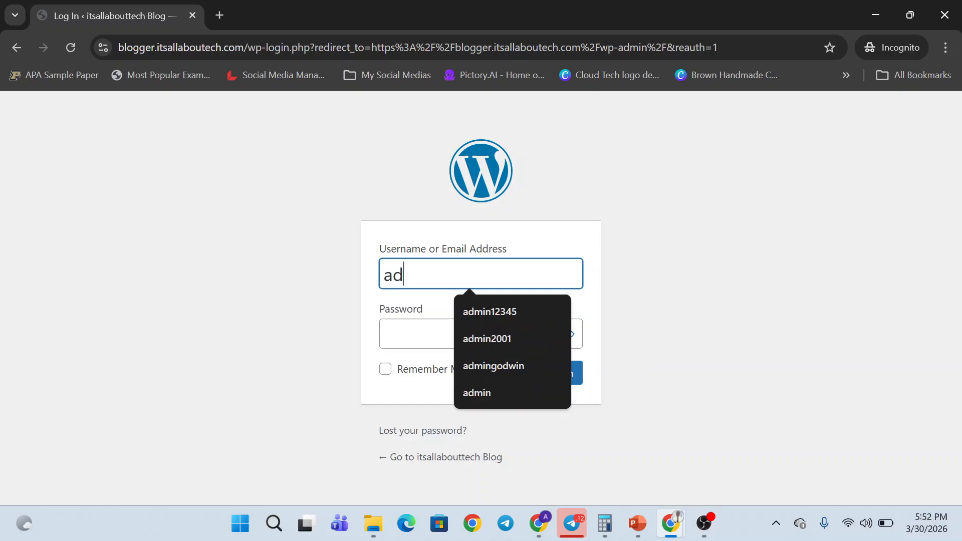
key("Down")
key("Return")
key("Tab")
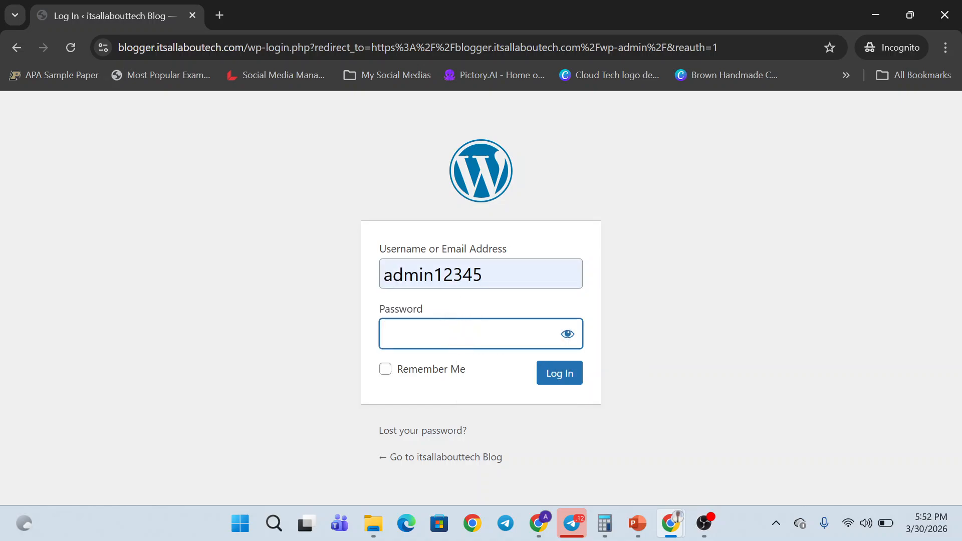
type("•")
key("Caps_Lock")
type("•")
key("Caps_Lock")
type("••")
key("BackSpace")
key("BackSpace")
key("BackSpace")
type("•••••••••")
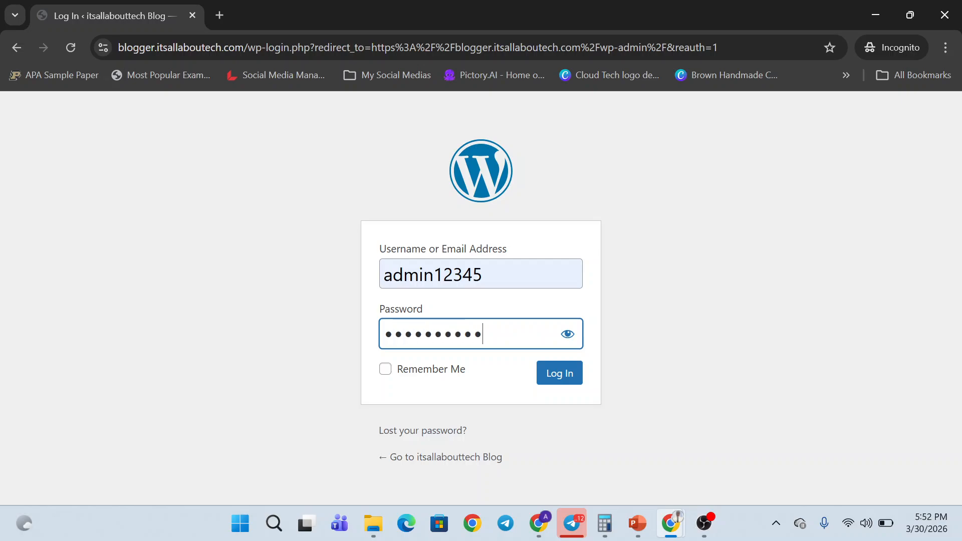
type("••")
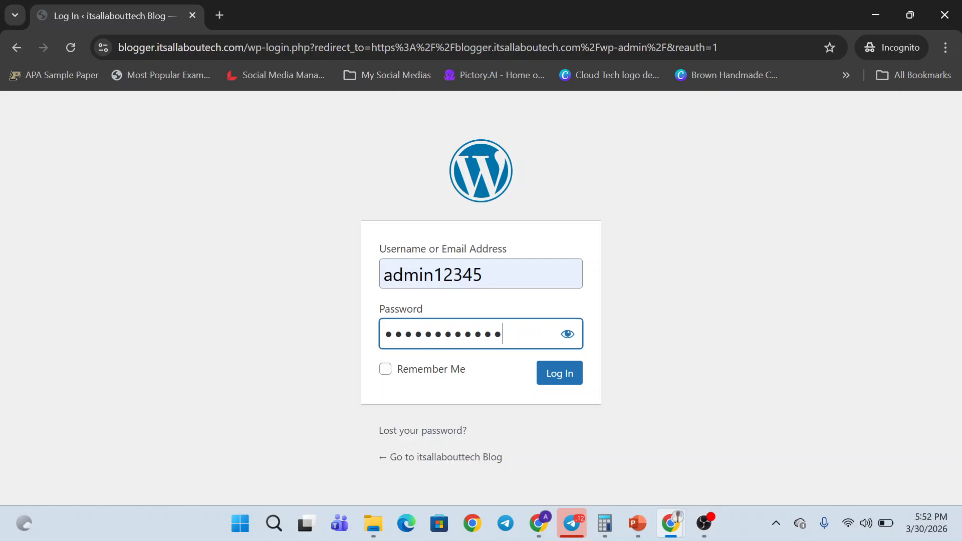
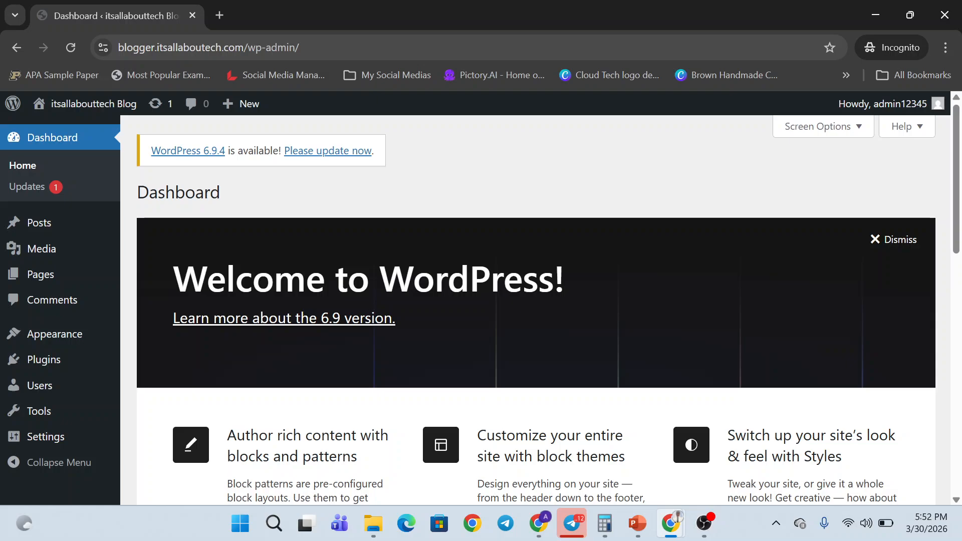
- Select the blog's admin address and domain name in the address bar
left_click_drag(158, 47, 321, 49)
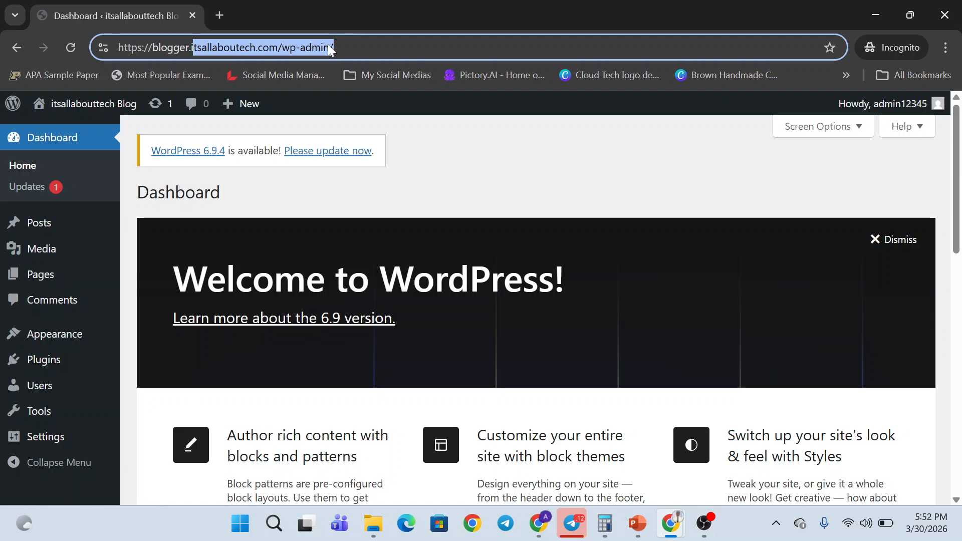
left_click(330, 50)
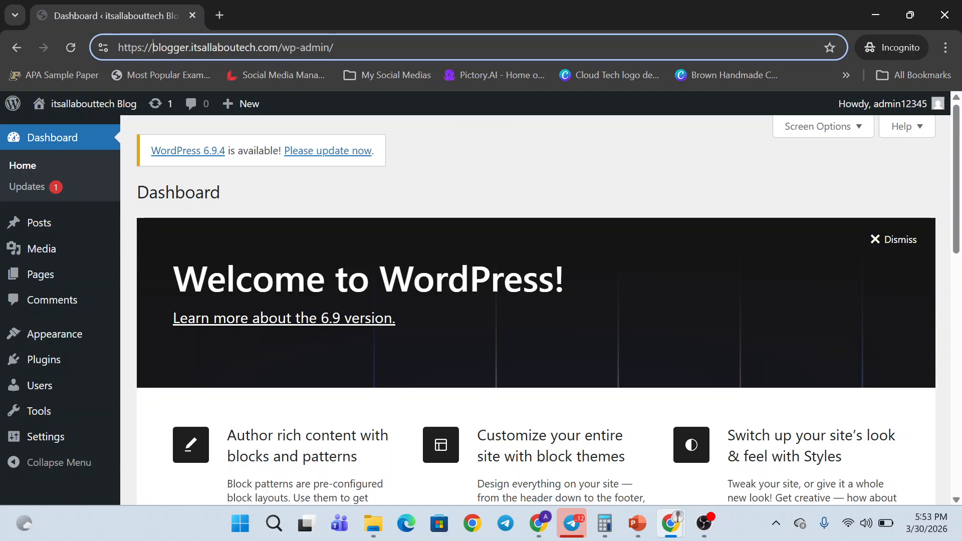
left_click_drag(153, 47, 279, 47)
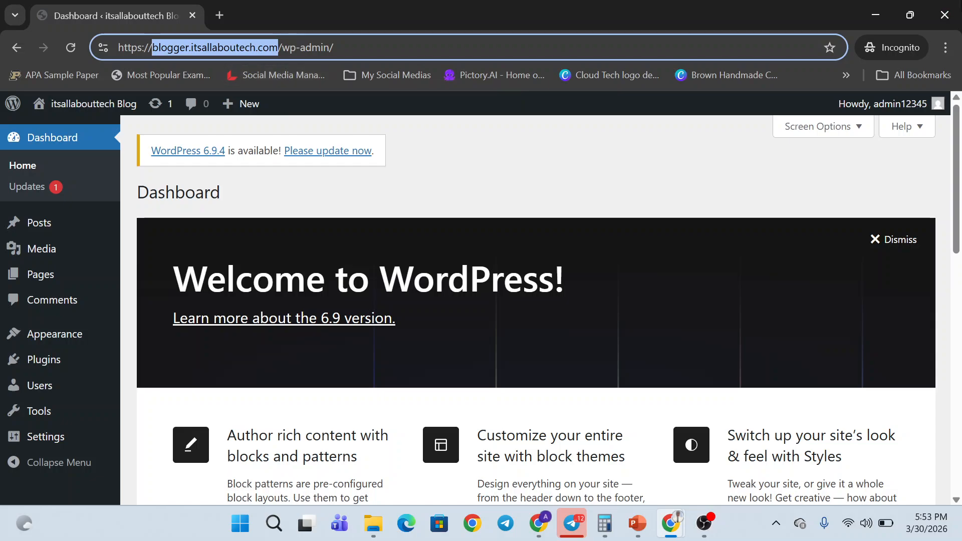
- Close the incognito window and the Softaculous installations tab
left_click(945, 14)
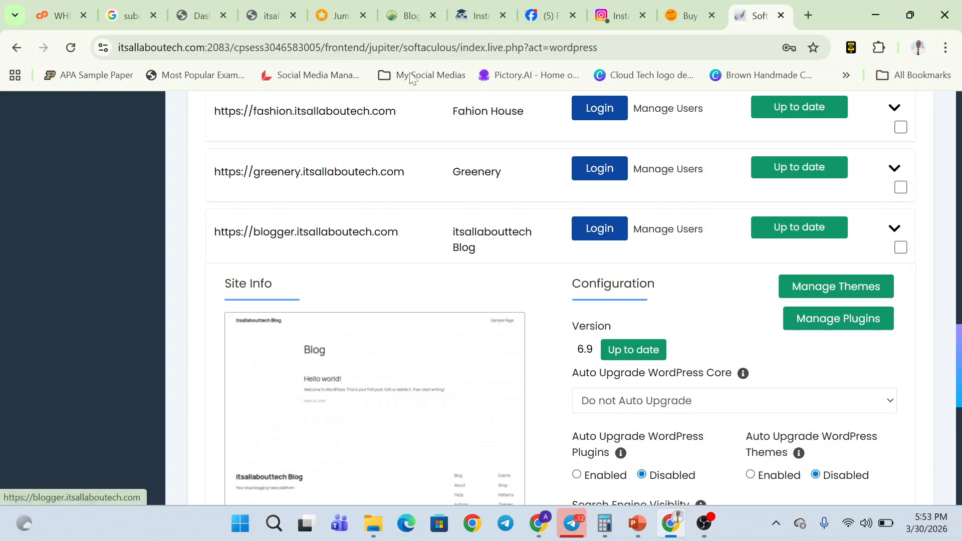
left_click(351, 230)
left_click(300, 7)
left_click(198, 9)
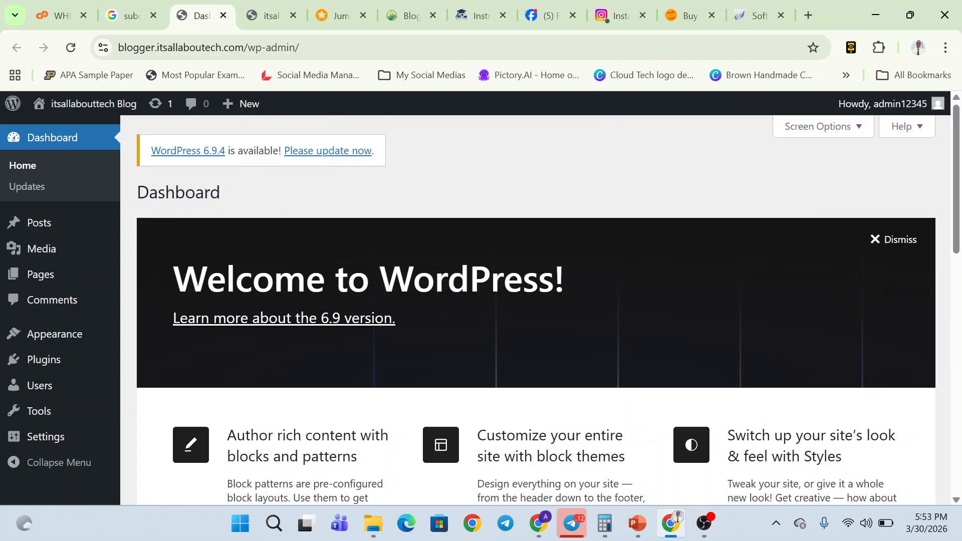
left_click(759, 11)
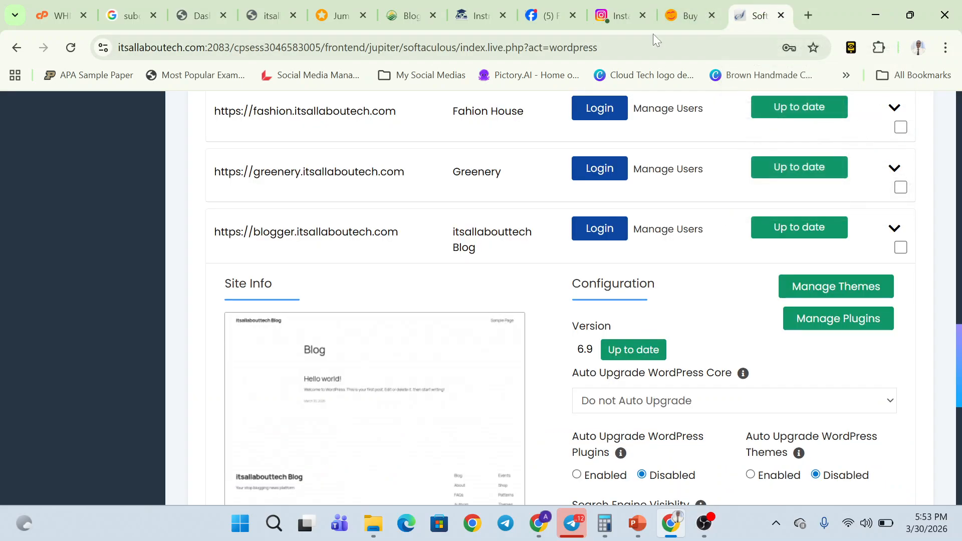
scroll(436, 214, "up", 10)
scroll(436, 214, "up", 1)
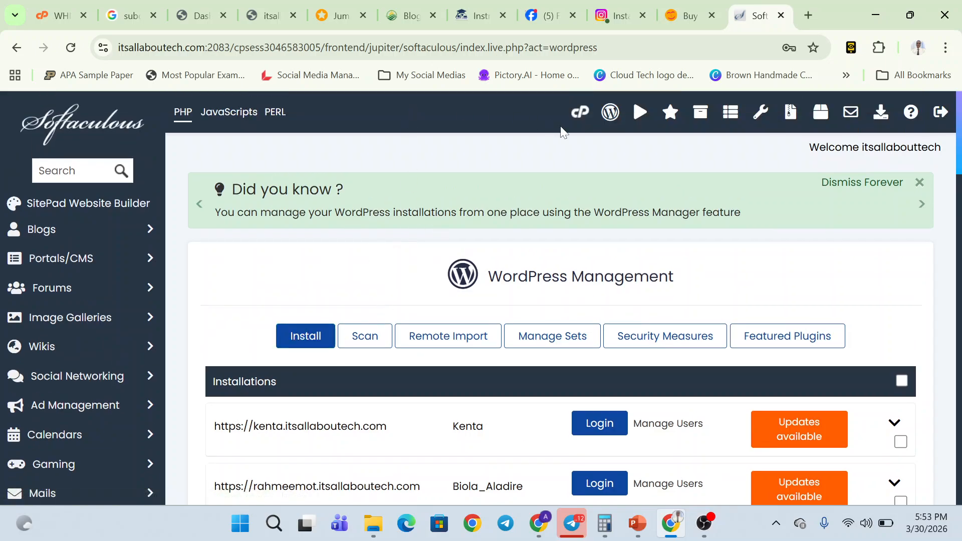
left_click(781, 15)
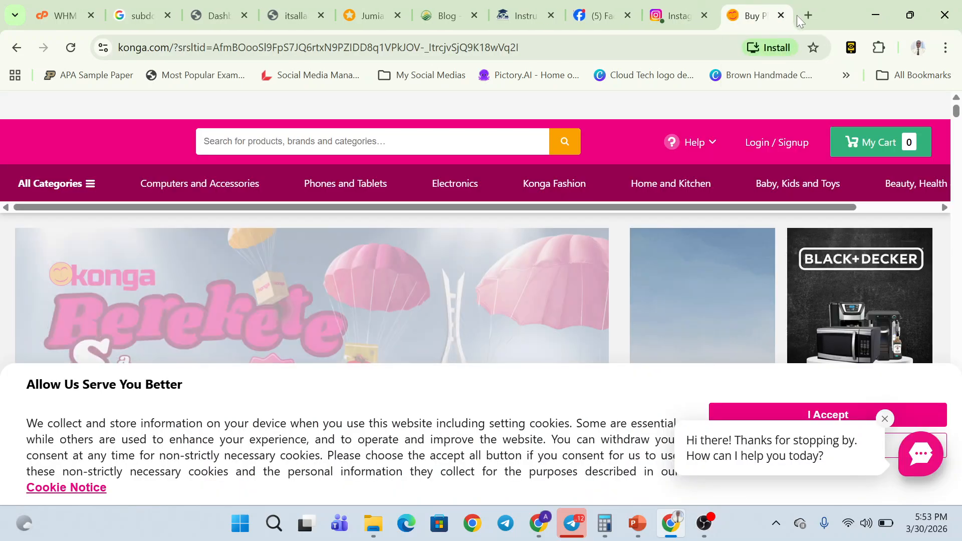
- Open itsallaboutech.com/cpanel in a new tab and log in with the account password
left_click(806, 15)
type("i")
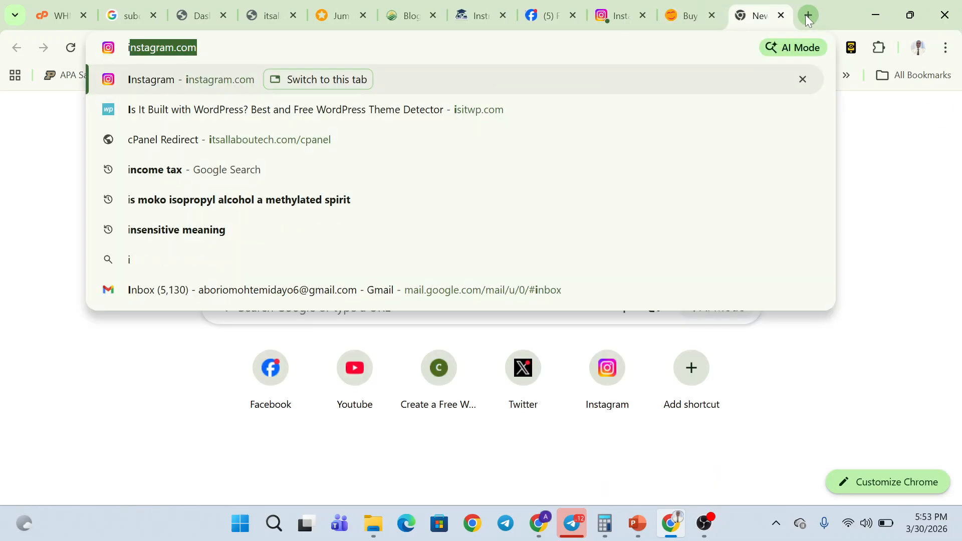
type("t")
key("Return")
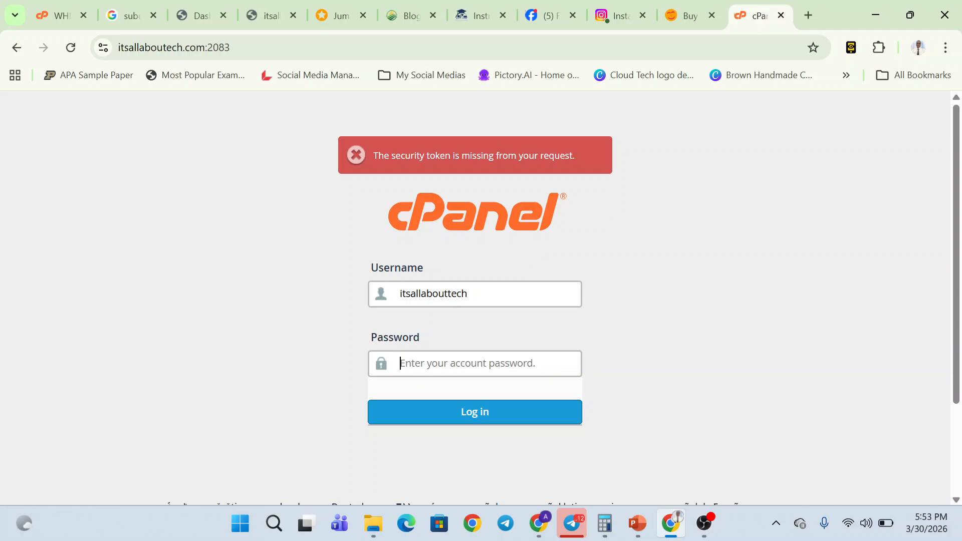
left_click(448, 356)
type("•••")
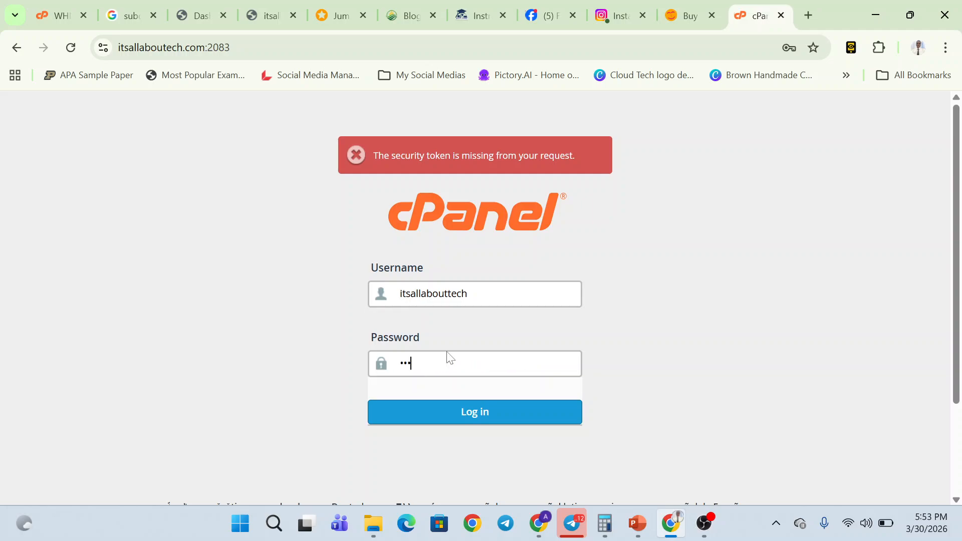
type("•••••••••")
key("Return")
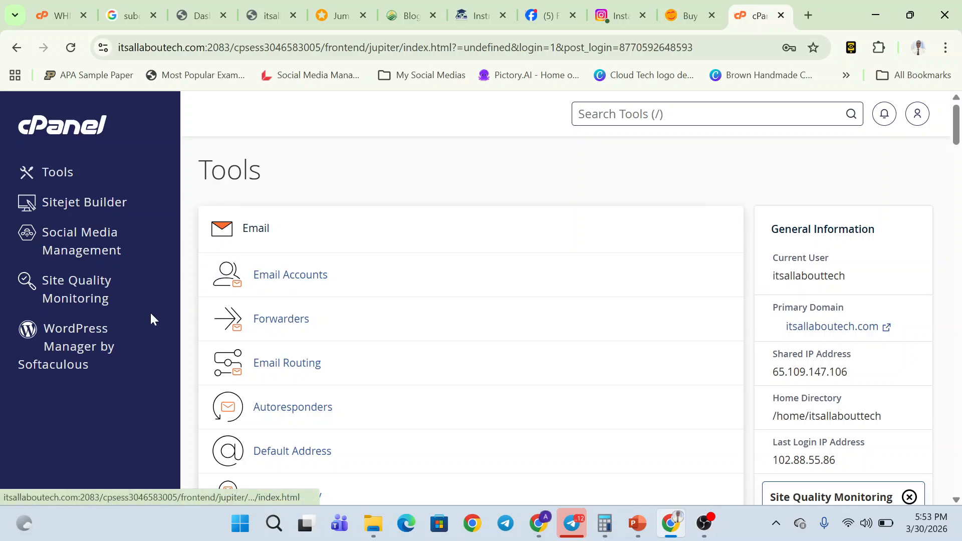
- In WordPress Manager by Softaculous, log in to the blogger.itsallaboutech.com installation
left_click(100, 336)
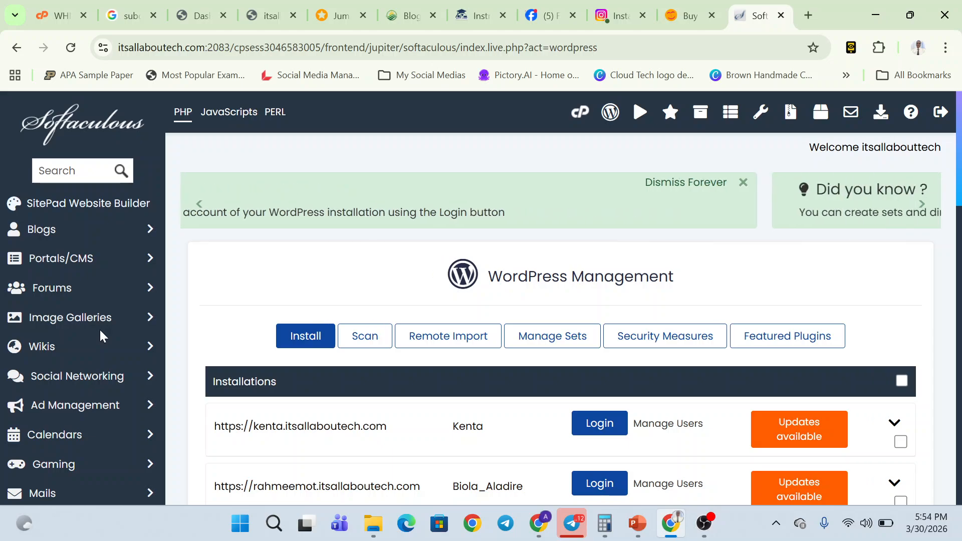
scroll(326, 366, "down", 2)
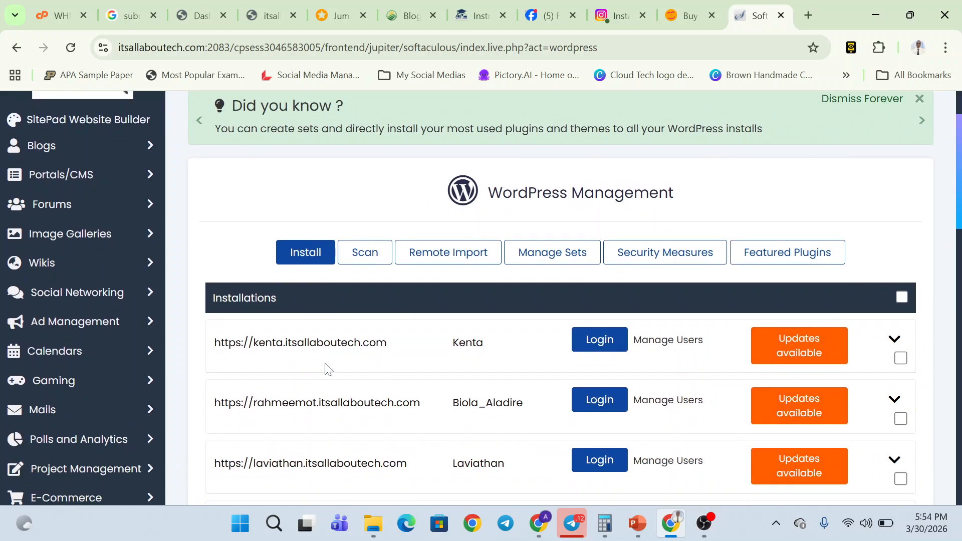
scroll(329, 369, "down", 15)
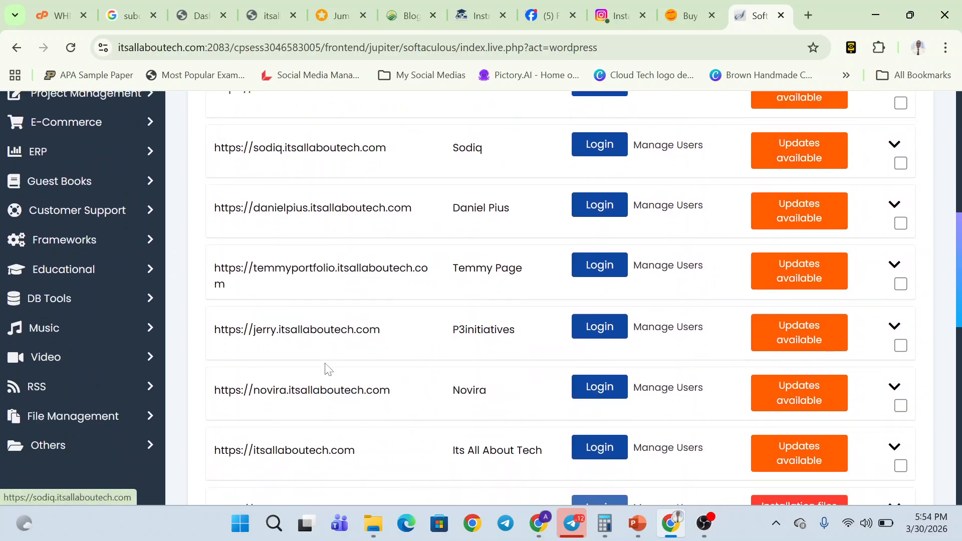
scroll(329, 369, "down", 1)
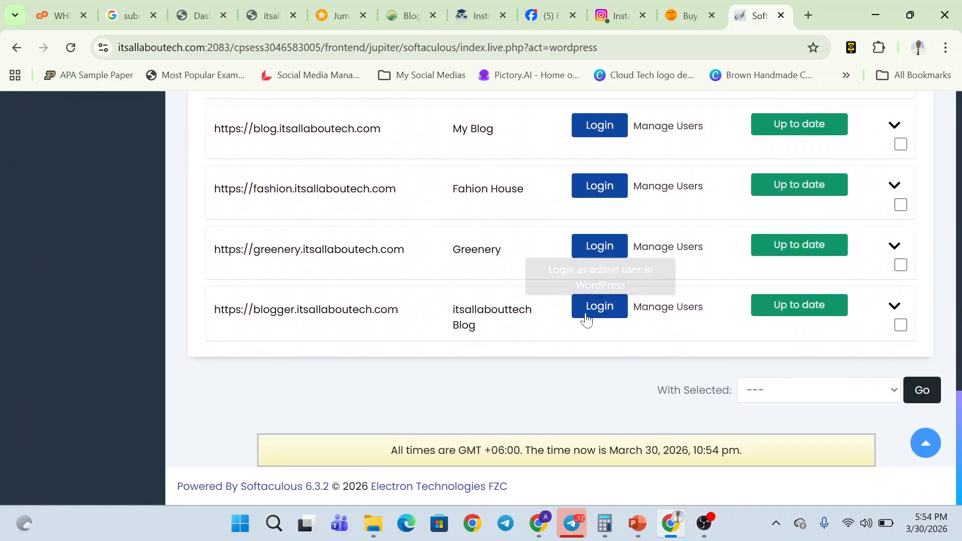
left_click(595, 315)
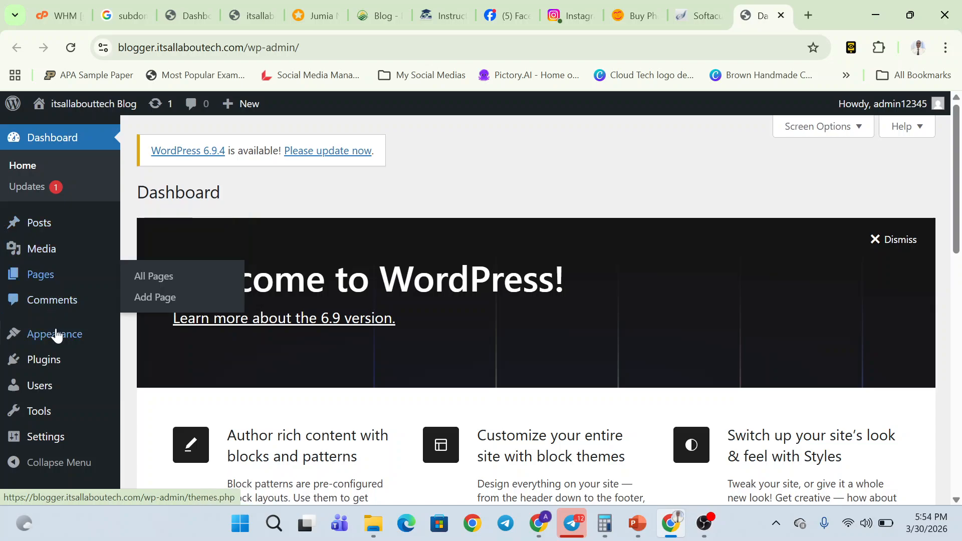
- Open the Pages list, glance at the slide show, then open Posts > All Posts
left_click(50, 281)
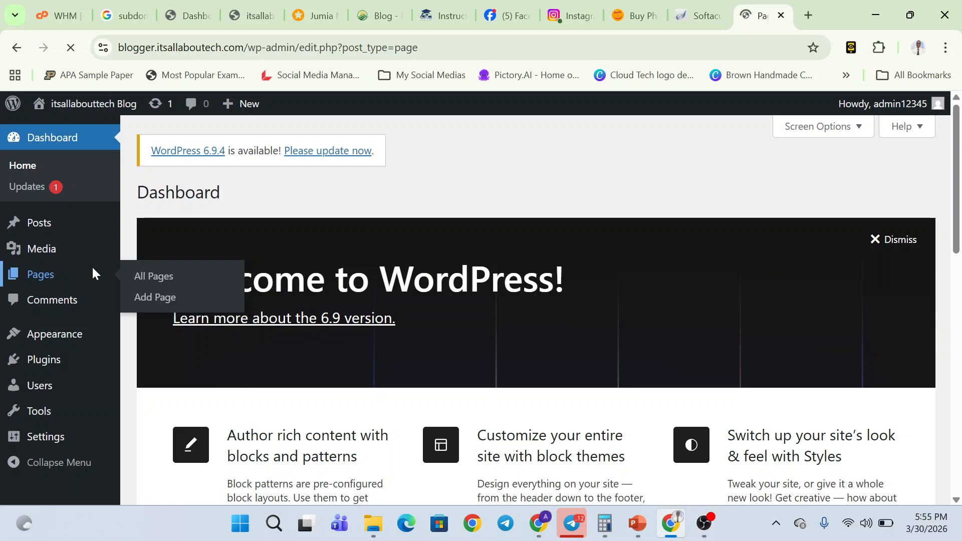
scroll(339, 264, "down", 1)
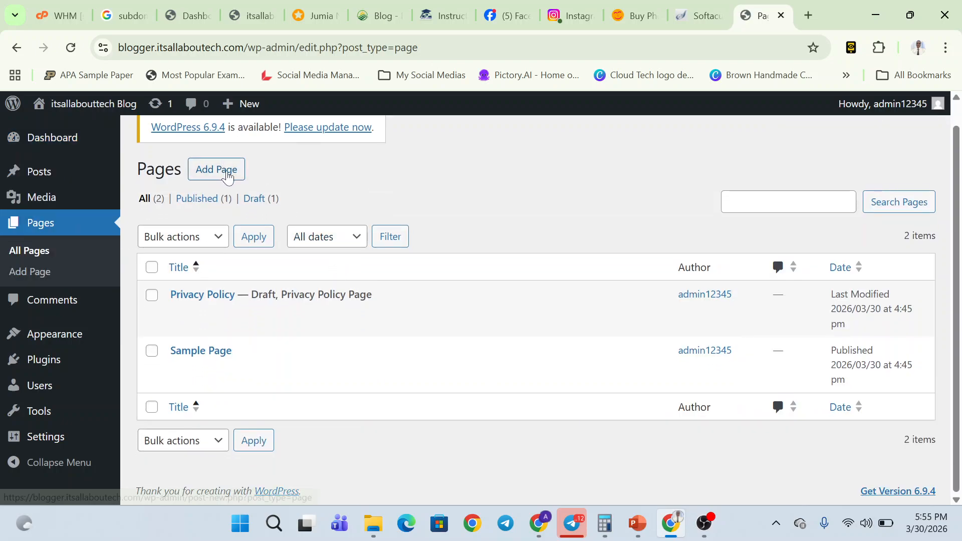
key("alt+Tab")
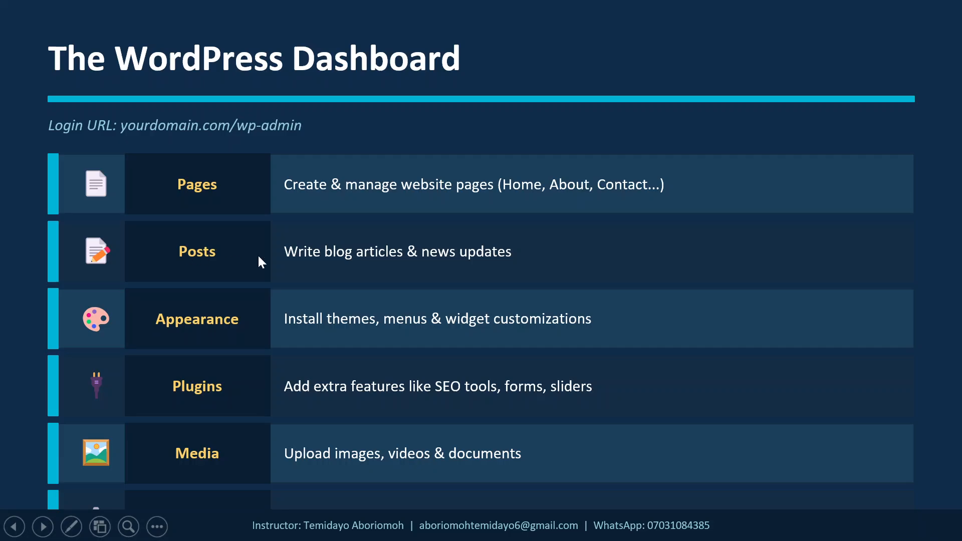
key("alt+Tab")
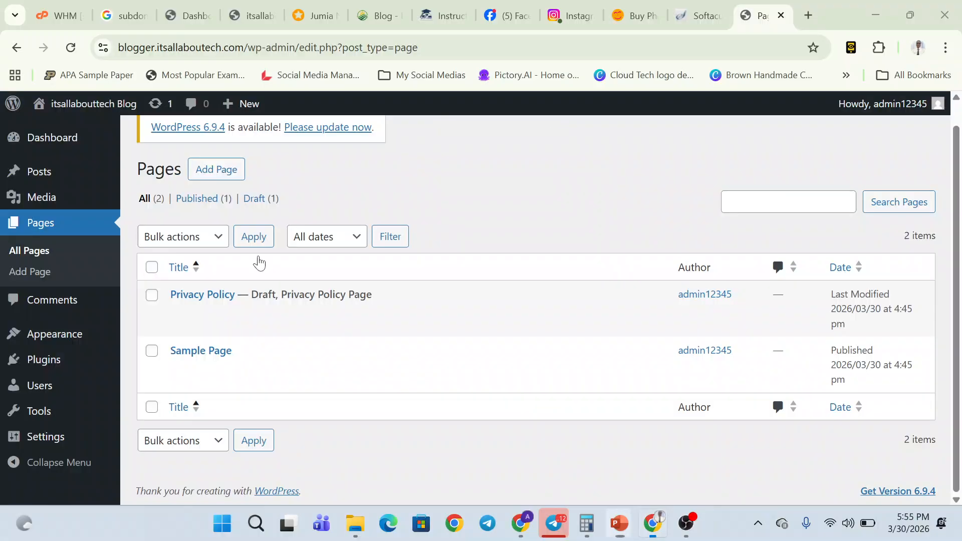
mouse_move(44, 176)
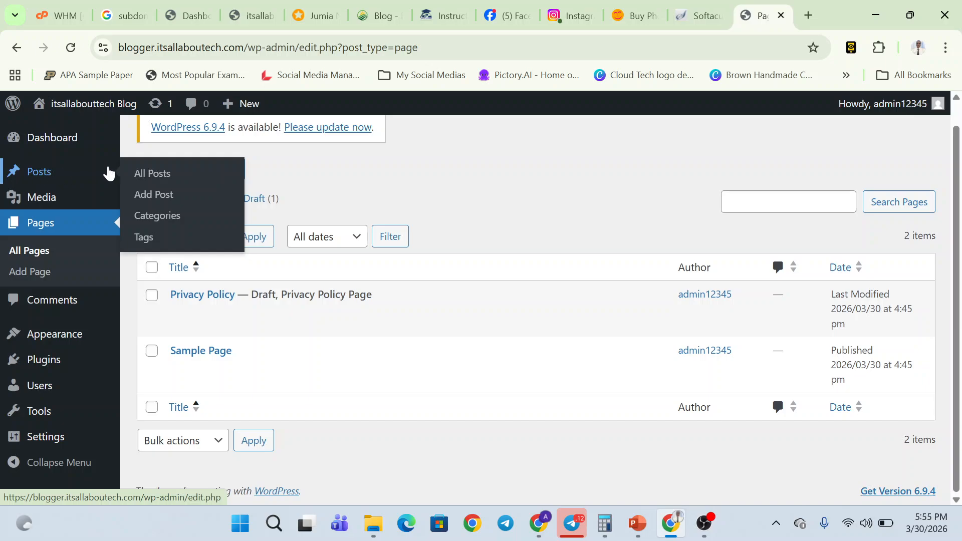
left_click(156, 173)
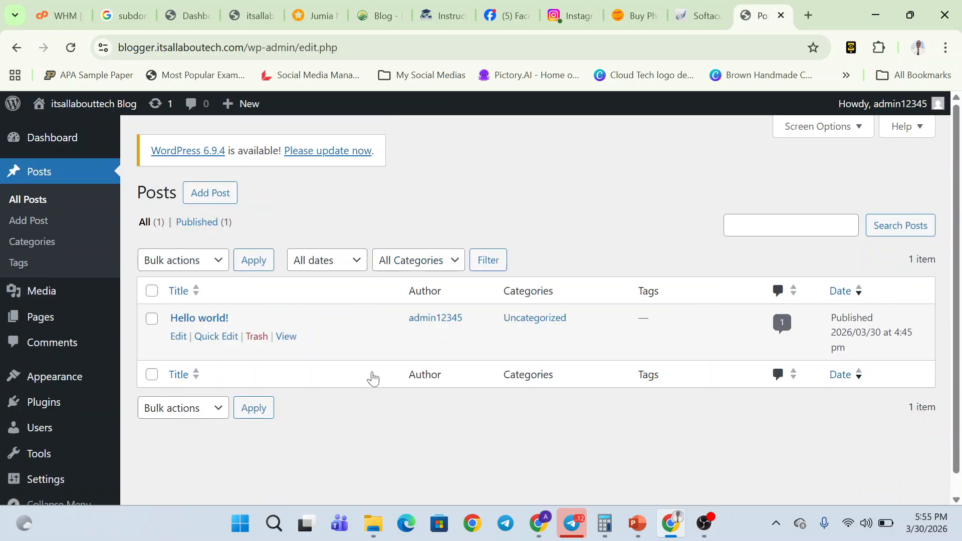
- Read a sample Farmcare blog post, then briefly open and leave the Add Post editor
left_click(391, 6)
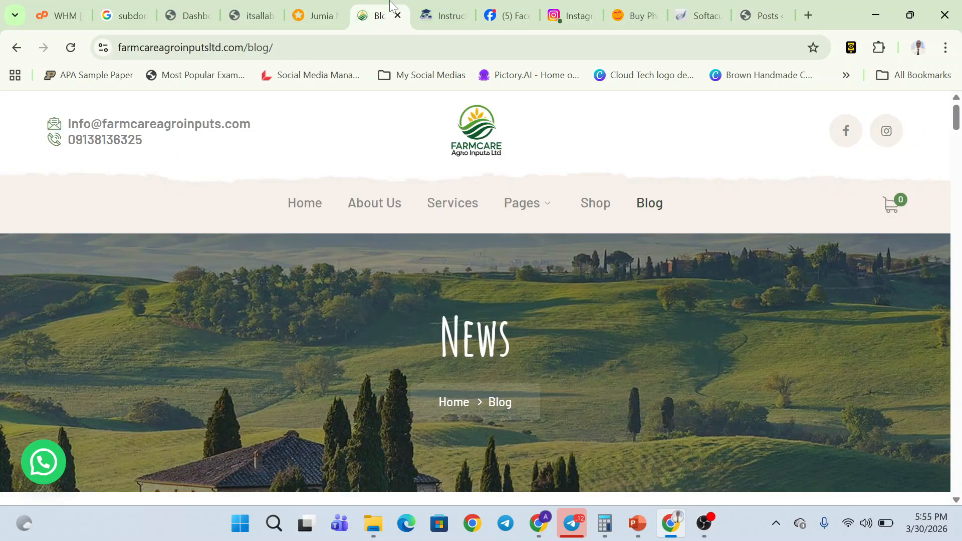
scroll(629, 341, "down", 8)
scroll(380, 399, "down", 3)
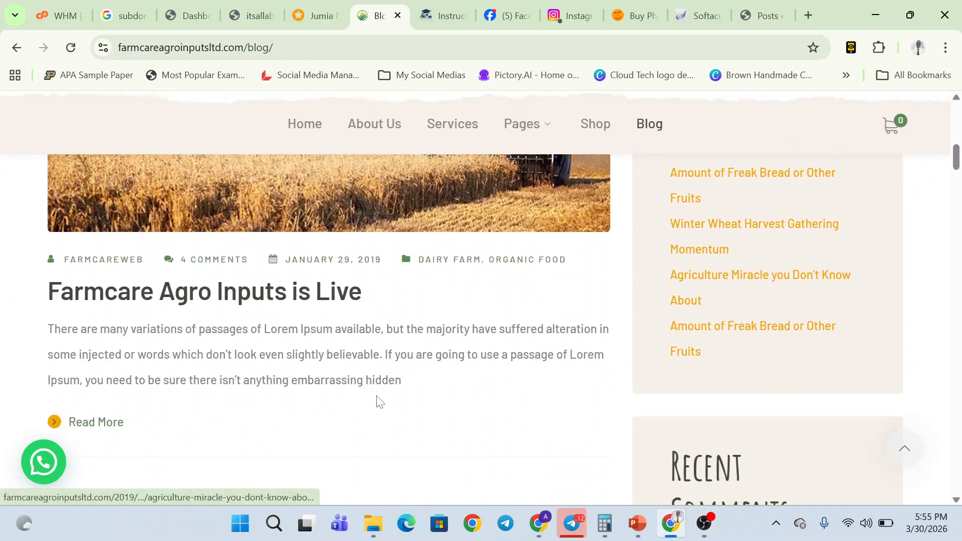
left_click(312, 291)
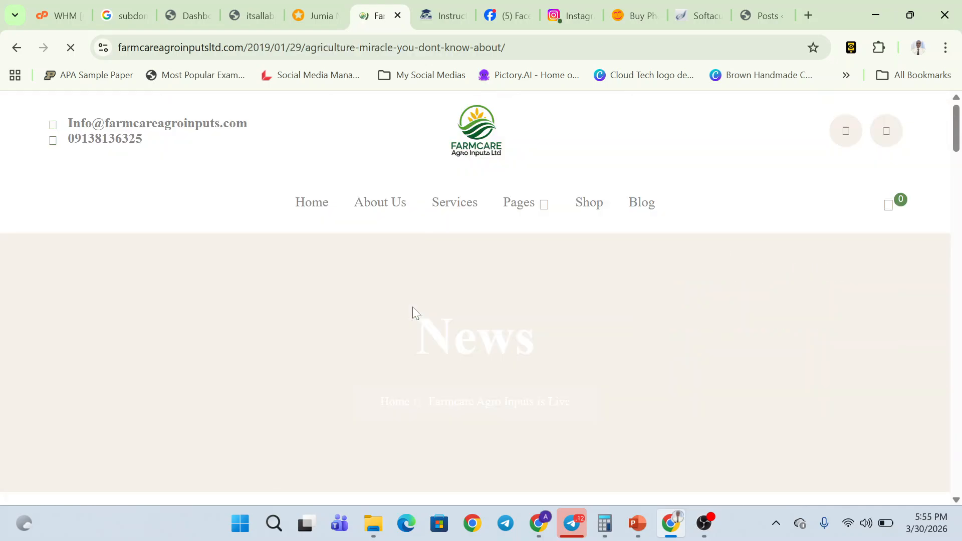
scroll(413, 307, "down", 15)
scroll(413, 309, "up", 15)
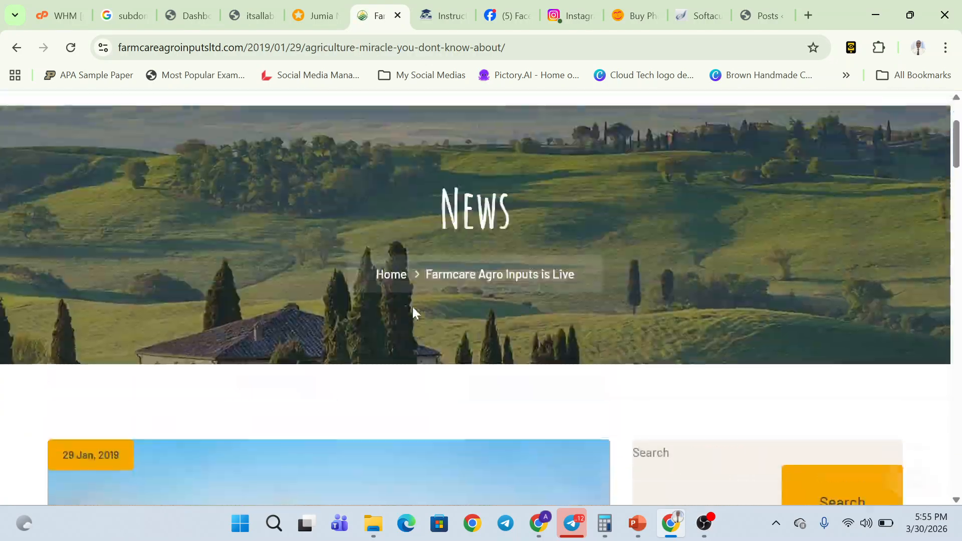
left_click(765, 8)
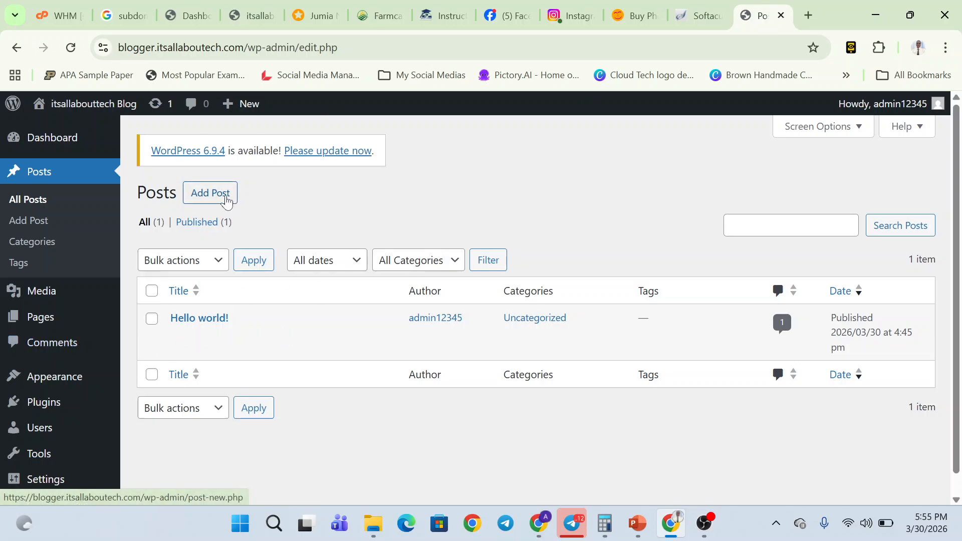
left_click(227, 199)
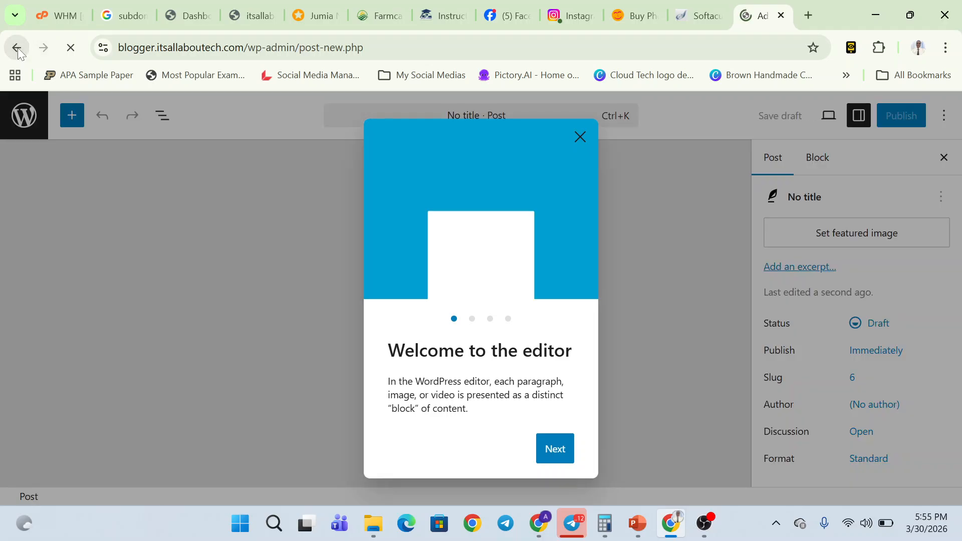
left_click(17, 47)
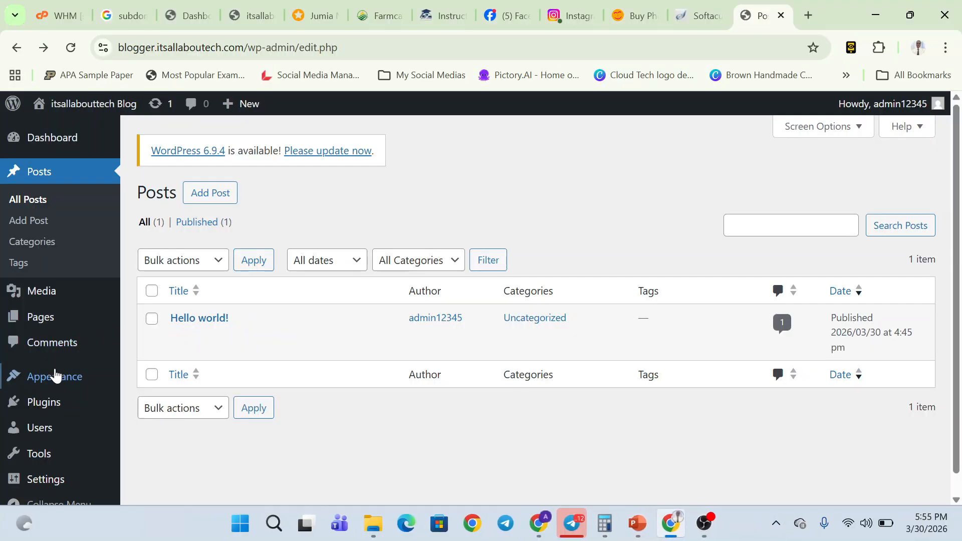
- Open Appearance > Themes and compare it with the dashboard-sections slide
mouse_move(47, 383)
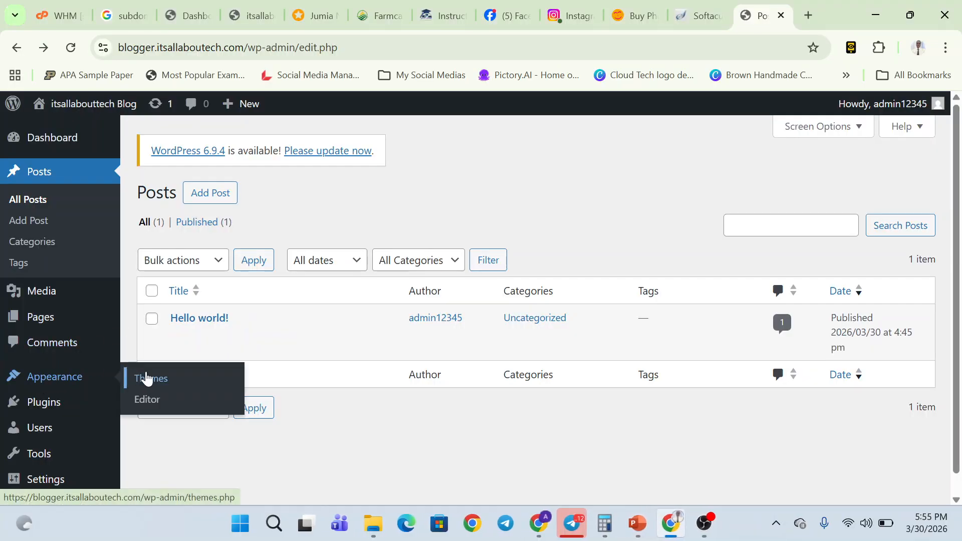
left_click(144, 378)
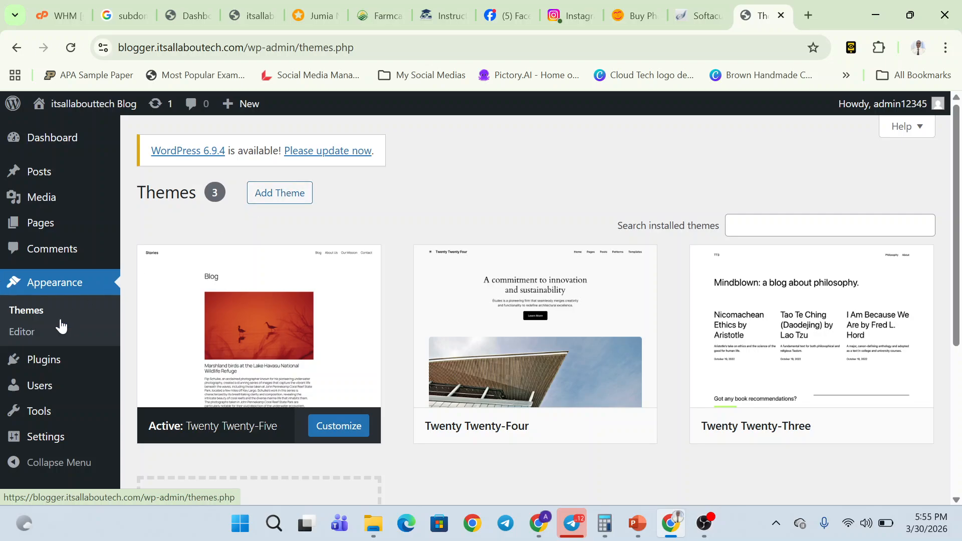
key("alt+Tab")
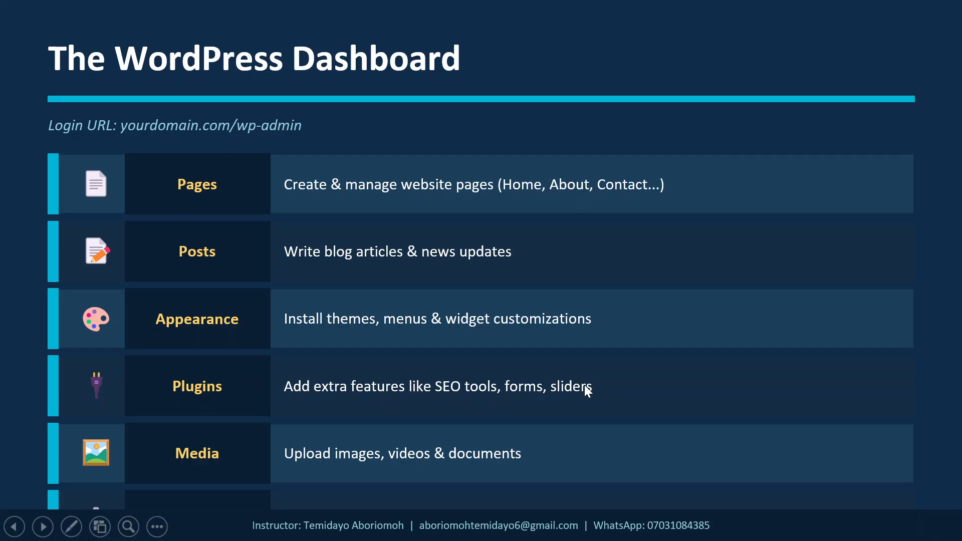
key("alt+Tab")
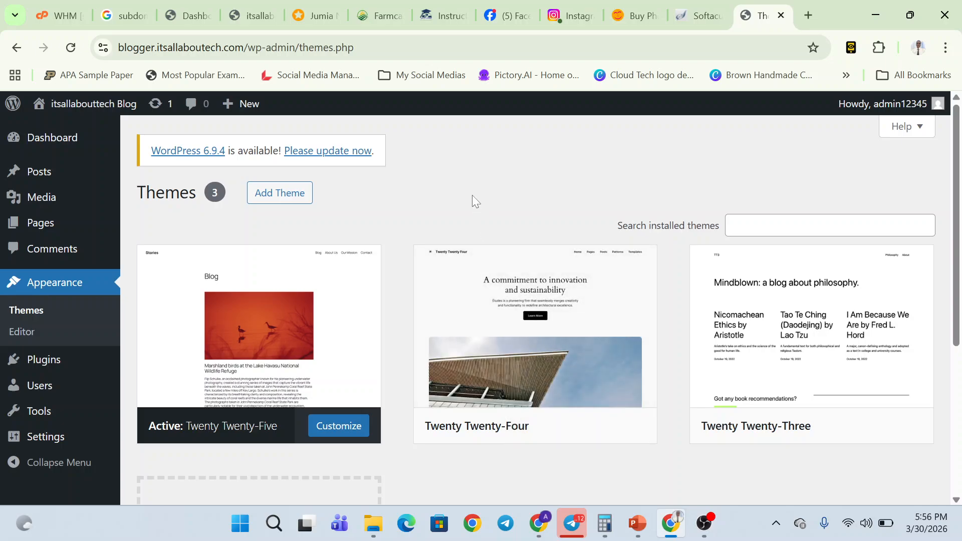
left_click(444, 16)
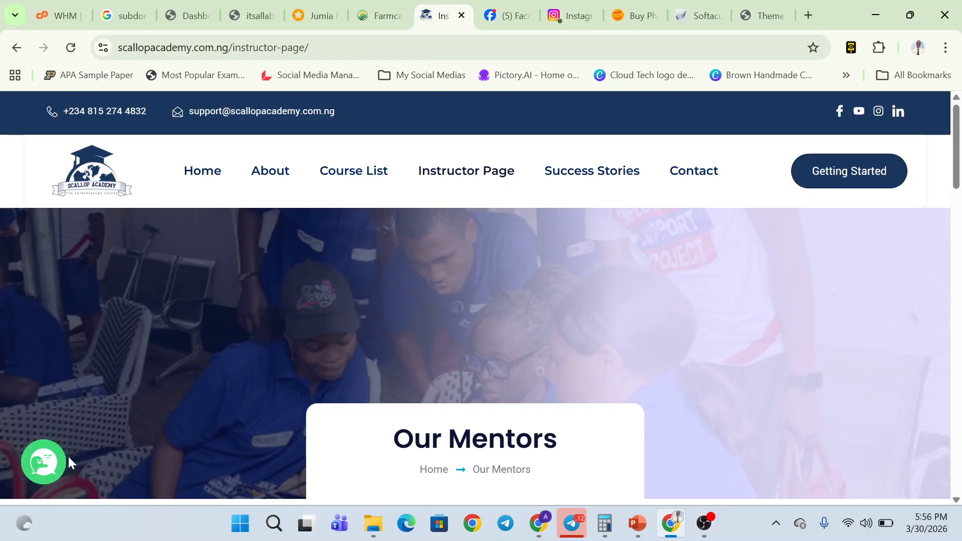
left_click(43, 464)
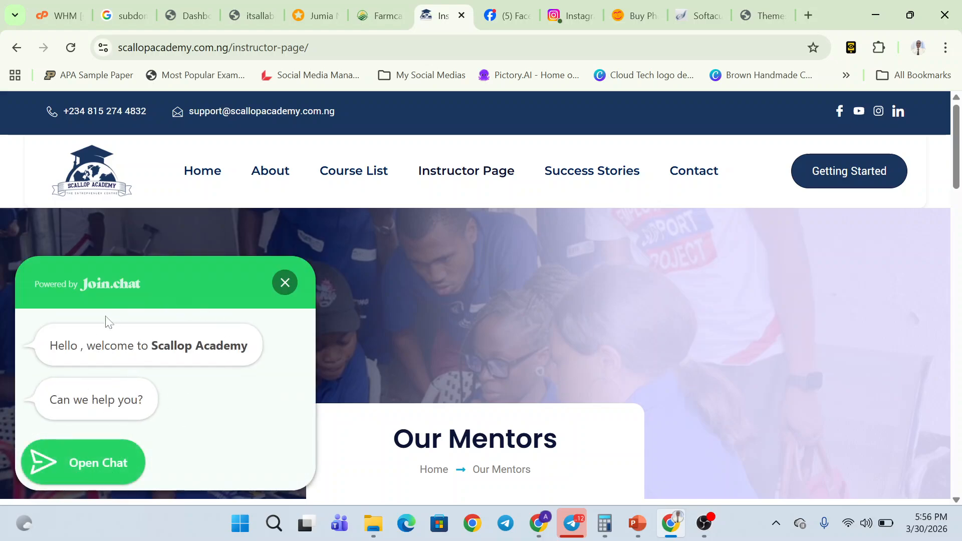
left_click(77, 461)
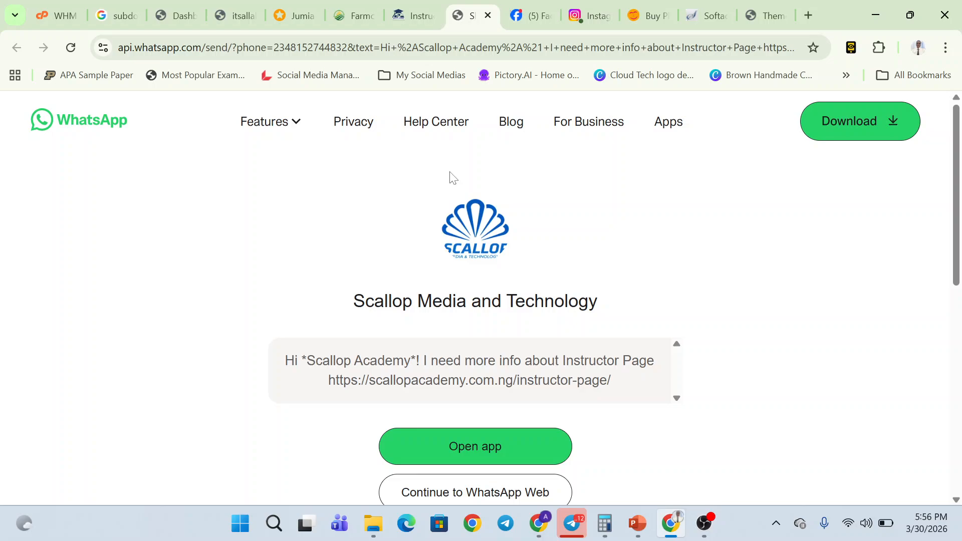
left_click(487, 16)
left_click(353, 16)
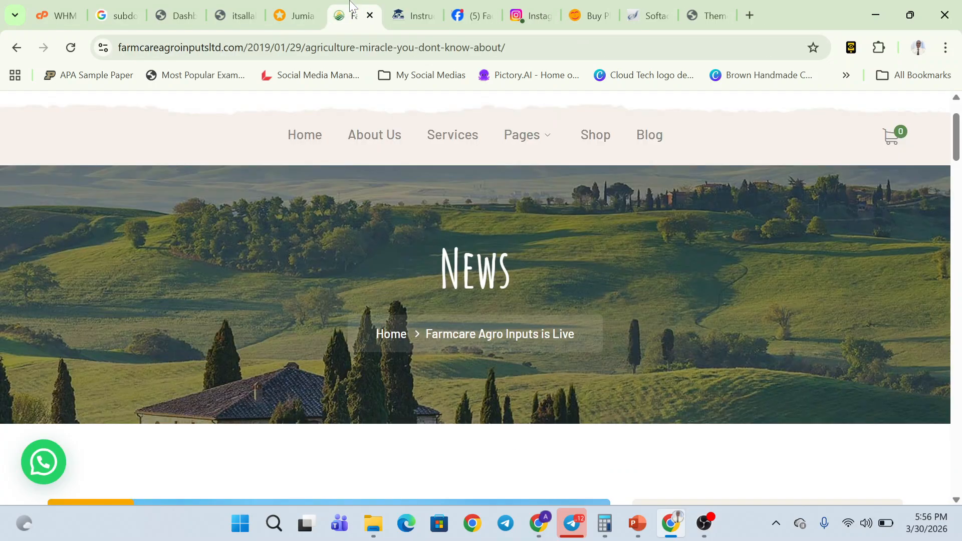
left_click(44, 453)
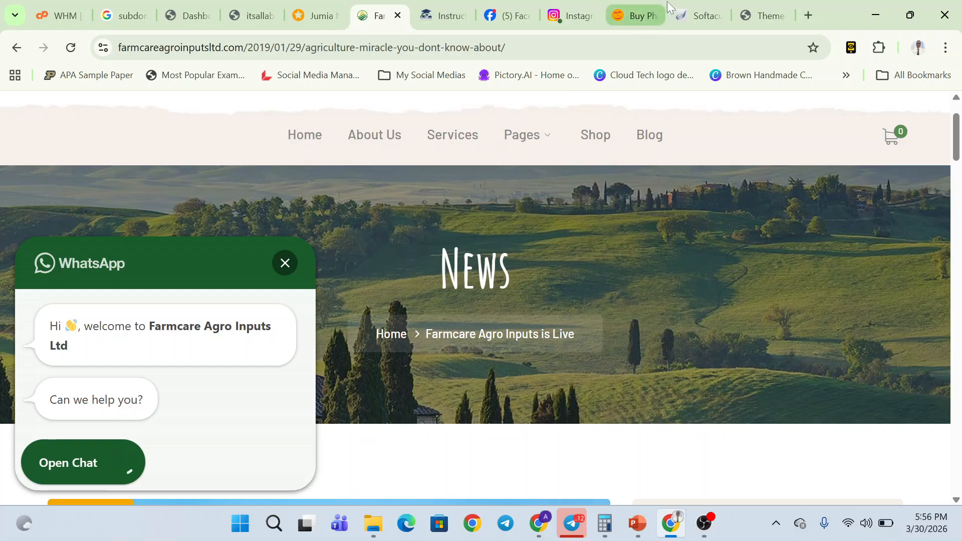
left_click(750, 5)
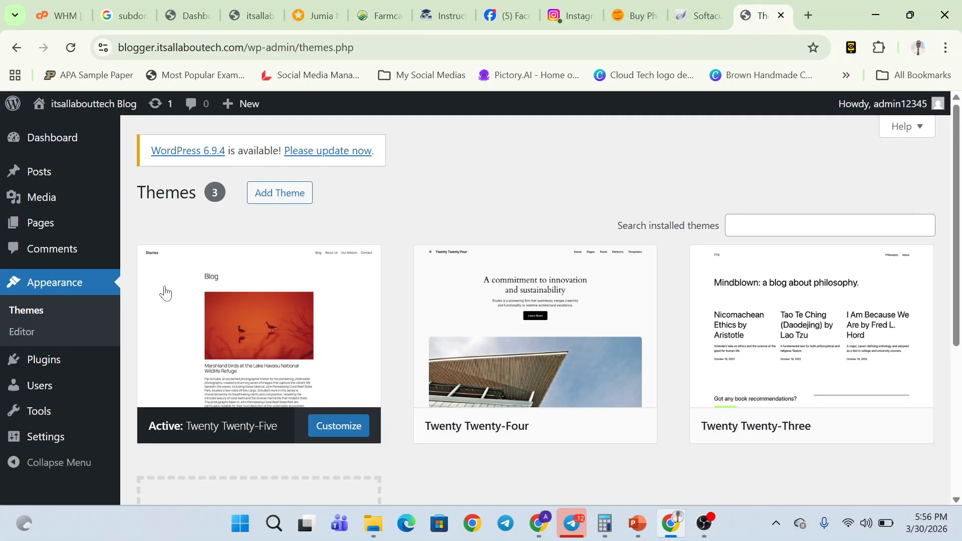
- Open Plugins > Installed Plugins, showing Akismet Anti-spam and Hello Dolly, and check the slide
mouse_move(119, 359)
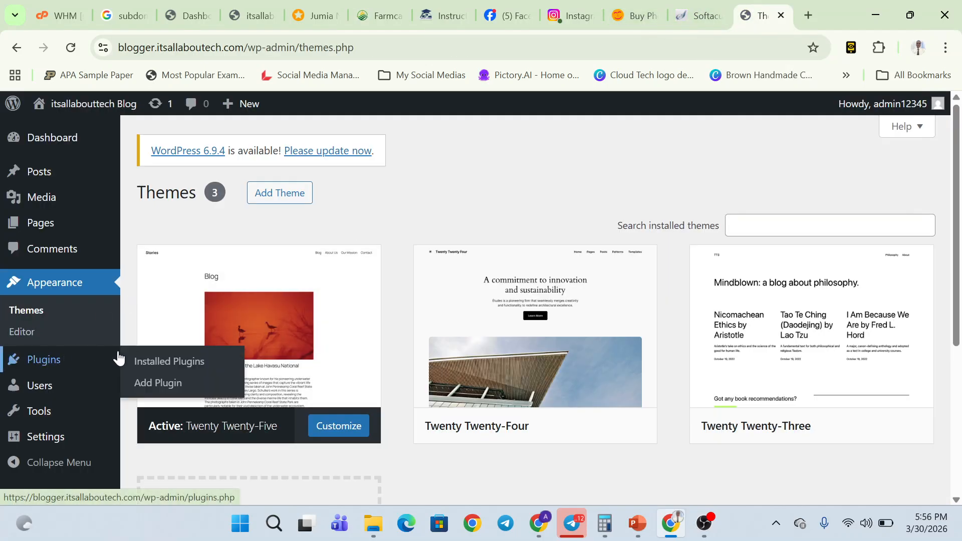
left_click(150, 359)
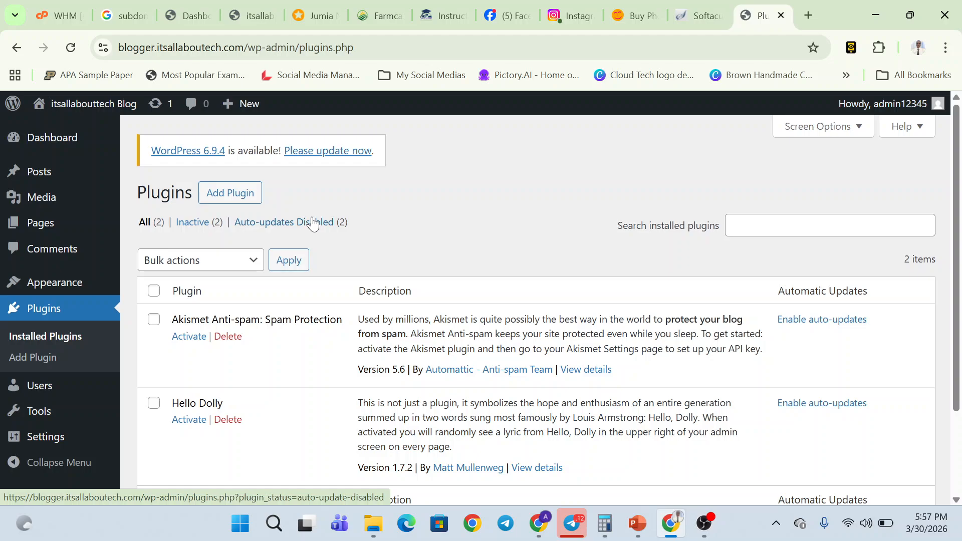
key("alt+Tab")
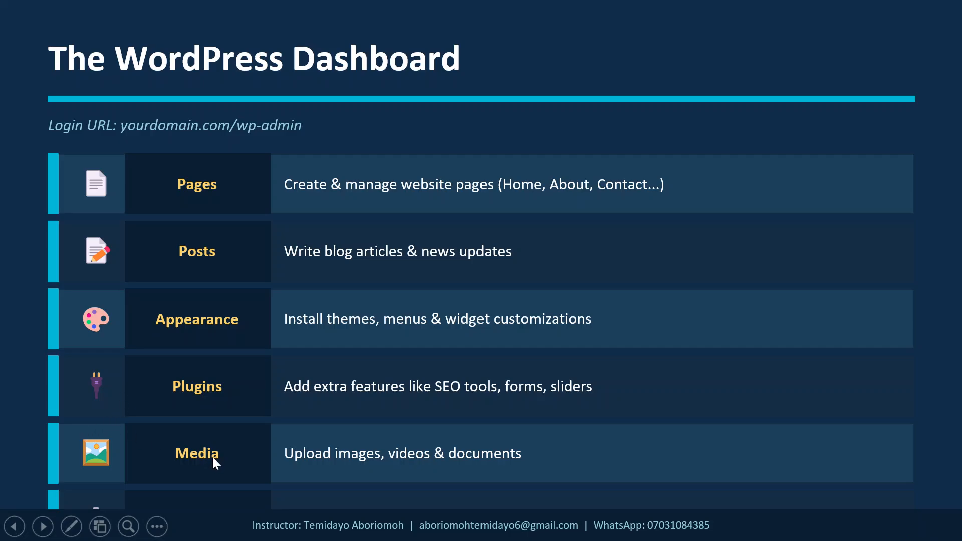
key("alt+Tab")
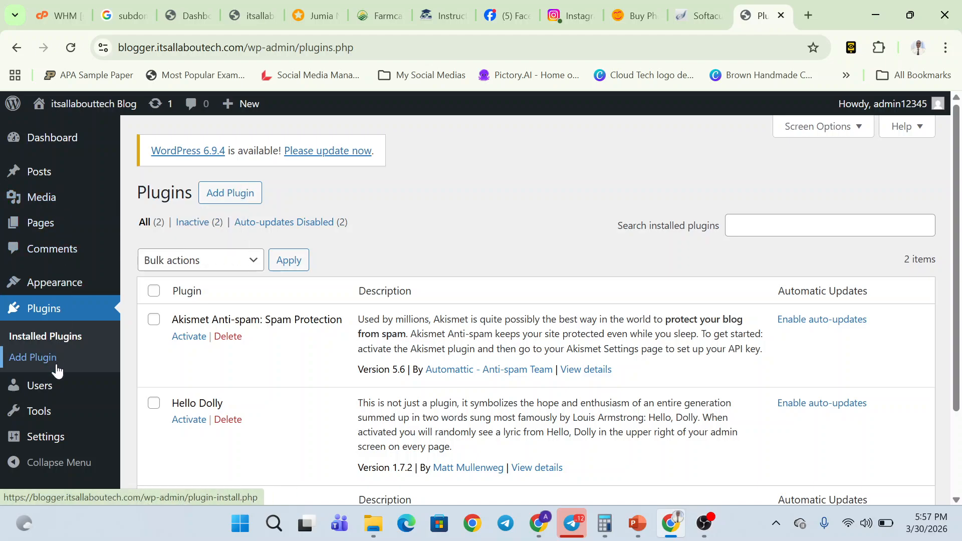
- Open Media > Library from the admin sidebar
scroll(57, 369, "down", 2)
scroll(57, 370, "up", 2)
mouse_move(49, 211)
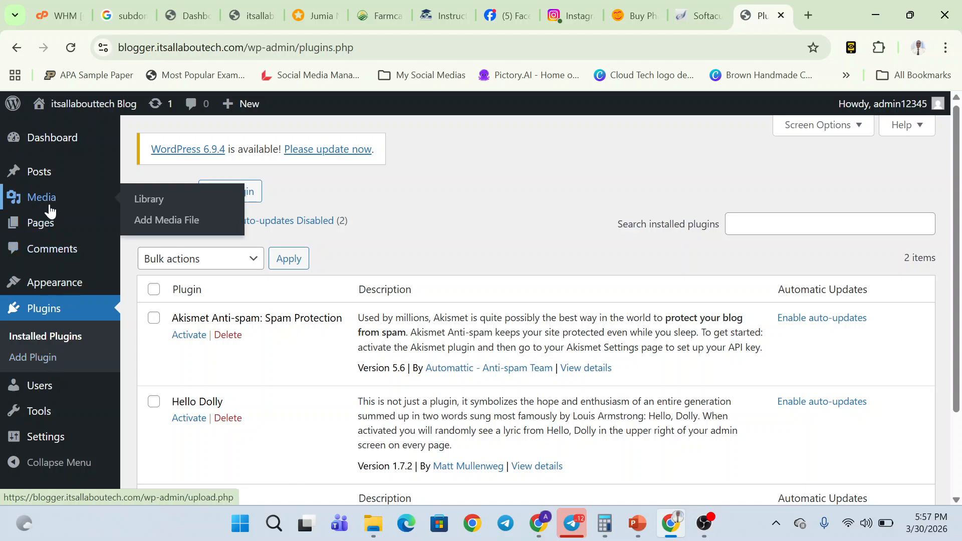
left_click(139, 201)
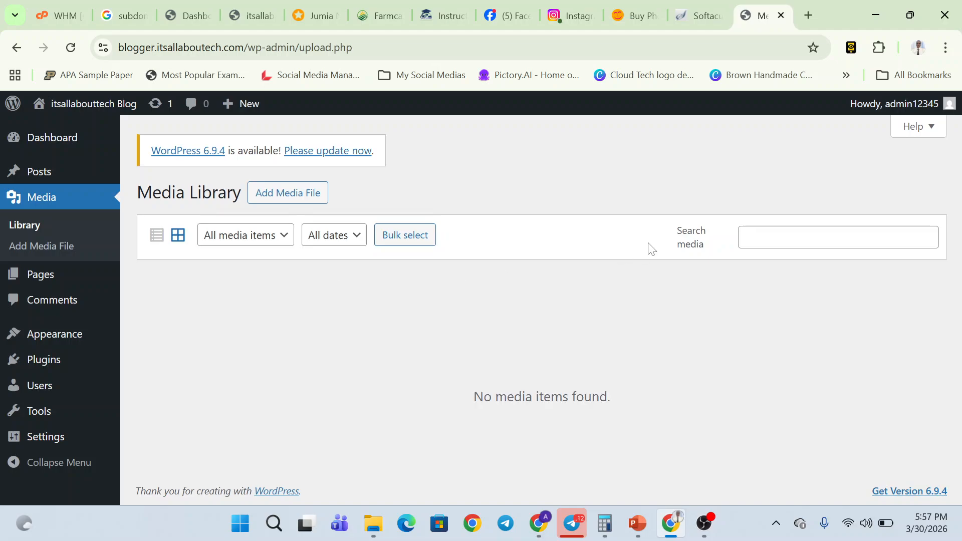
- Open and close the Add Media File area, then switch to the academy instructor page
left_click(318, 193)
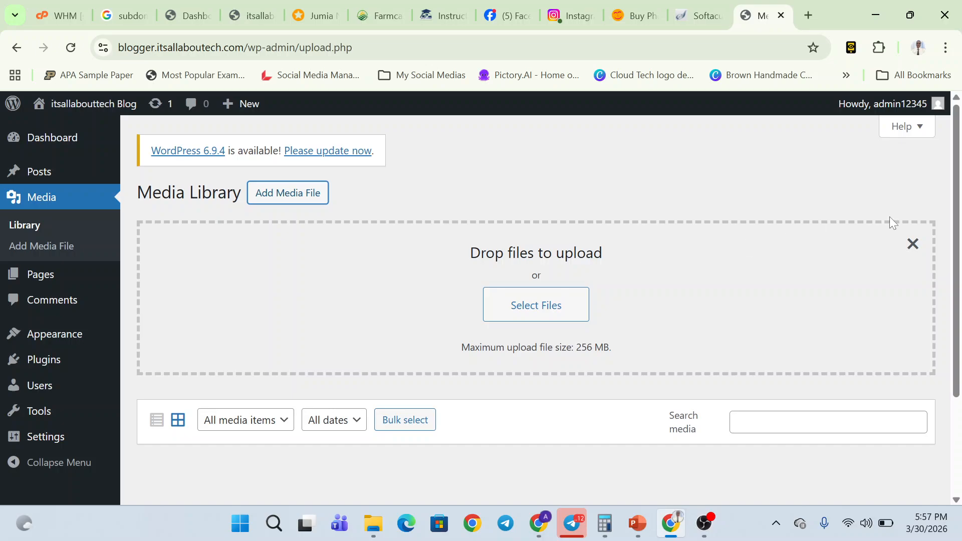
left_click(912, 244)
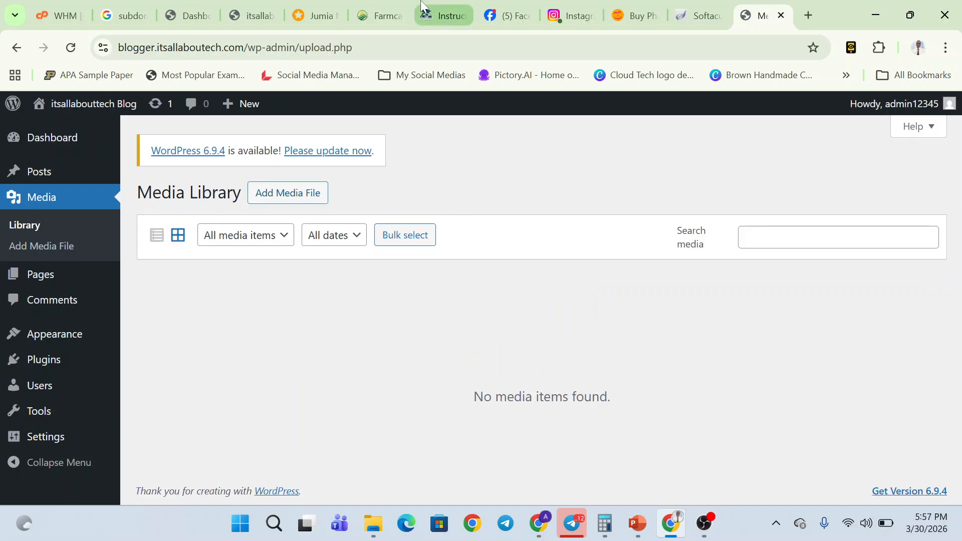
left_click(443, 15)
scroll(373, 331, "down", 3)
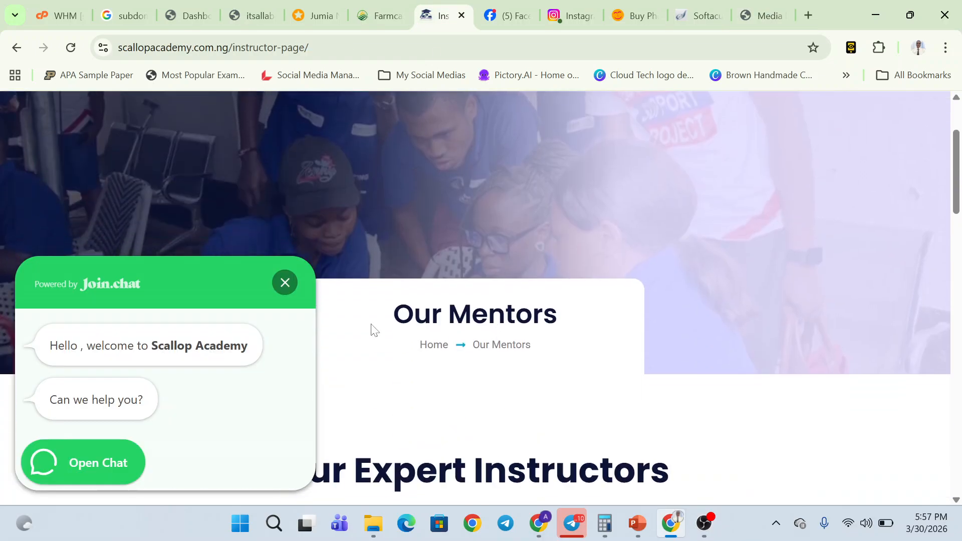
left_click(285, 285)
- Browse the instructor page, return to the Media Library, and open a new blank tab
scroll(455, 179, "down", 8)
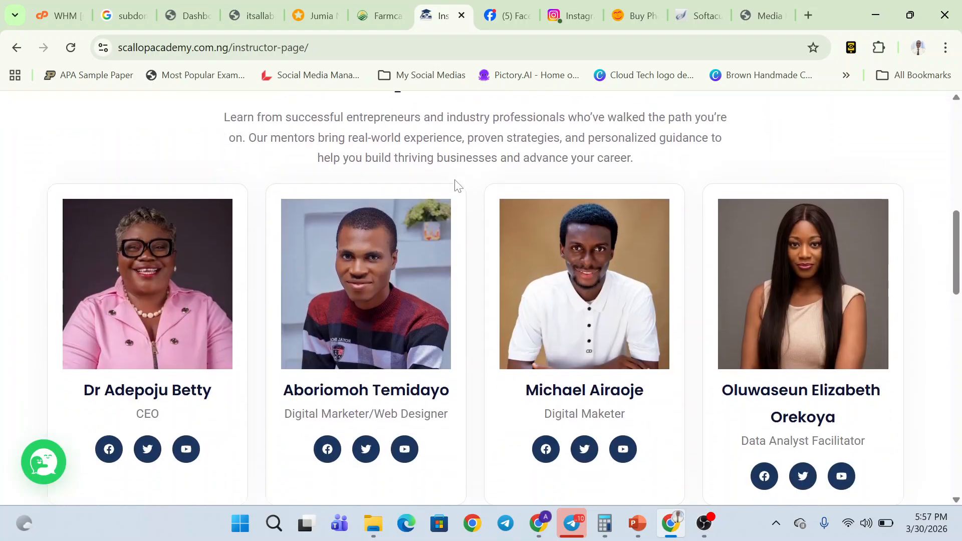
scroll(572, 281, "down", 8)
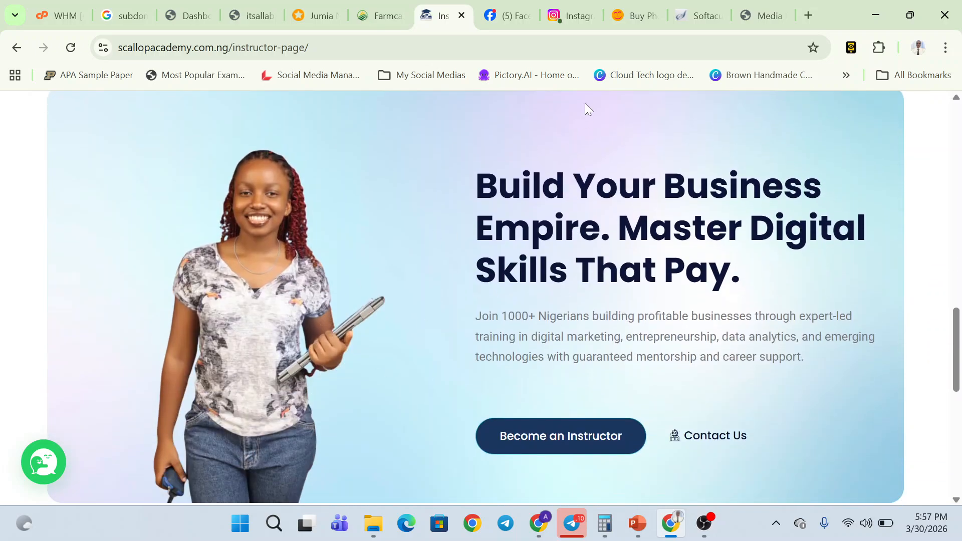
left_click(766, 6)
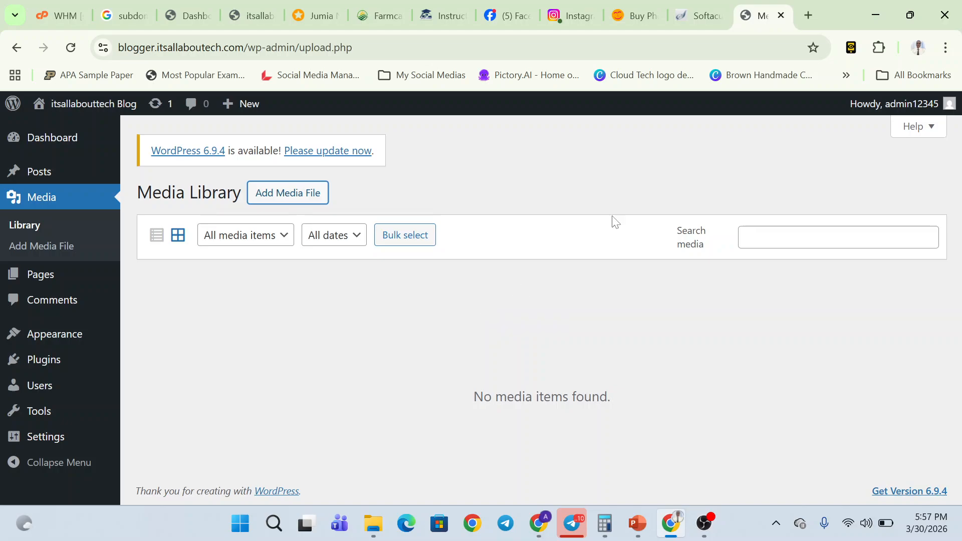
left_click(813, 8)
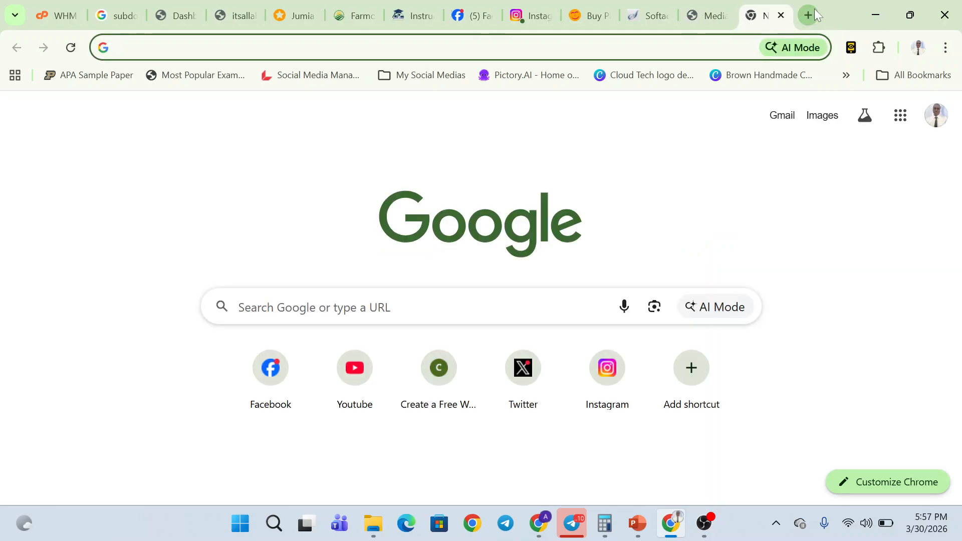
- Load wpastra.com in a new tab, correcting the mistyped 'wpasta.com' address
left_click(814, 8)
type("wp")
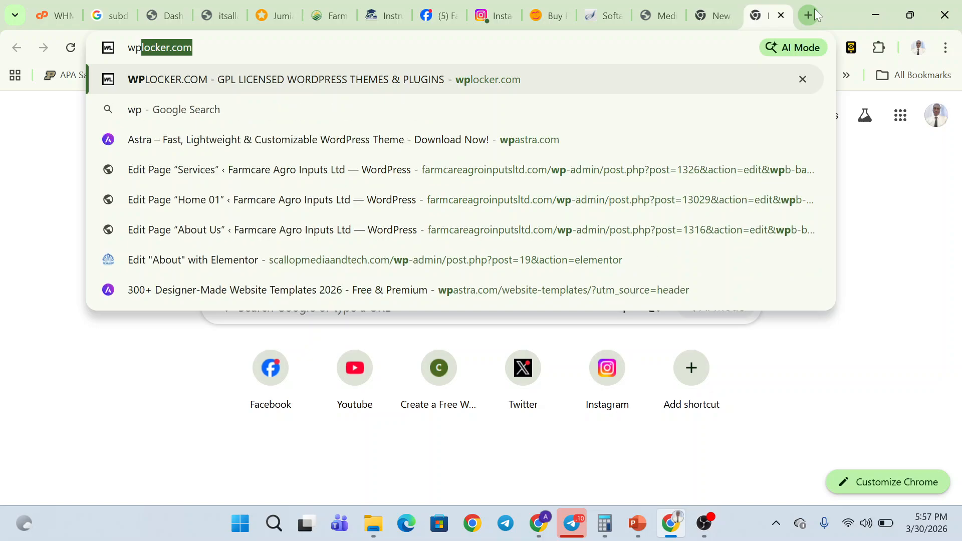
type("ast")
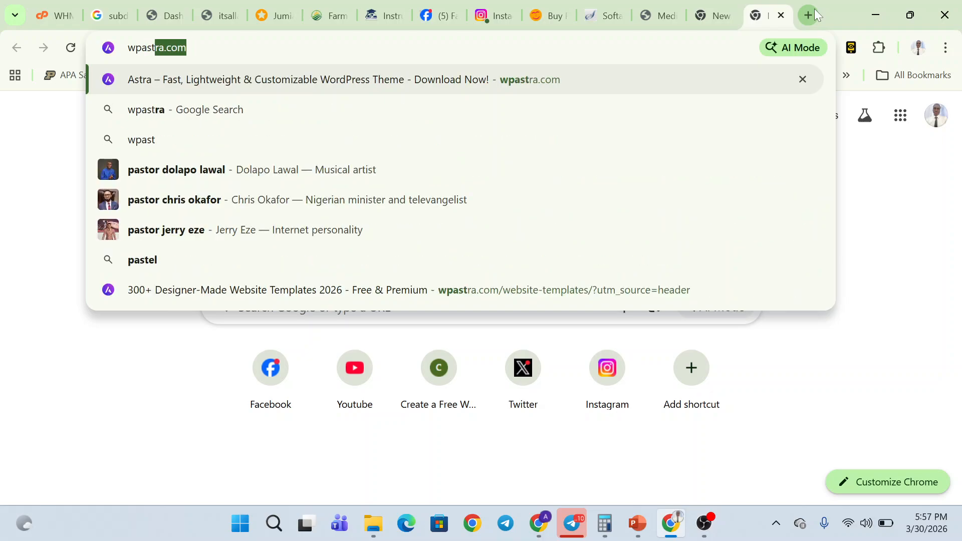
type("a.com")
key("Return")
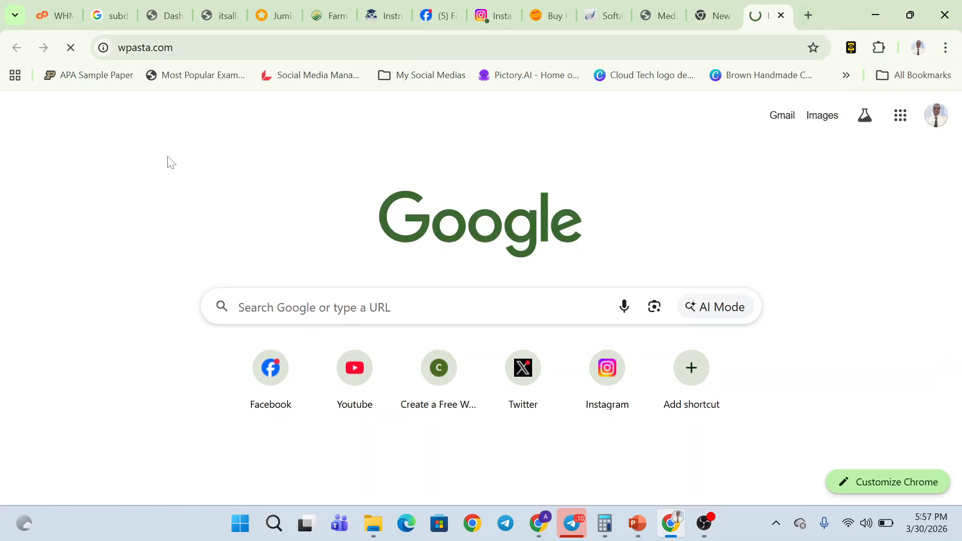
left_click(148, 55)
type("rw")
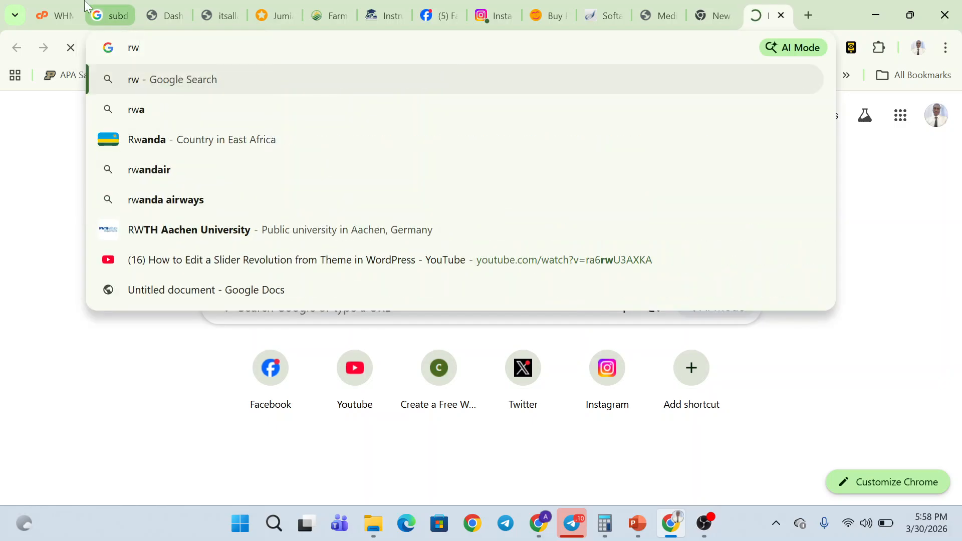
key("ctrl+a")
type("wp")
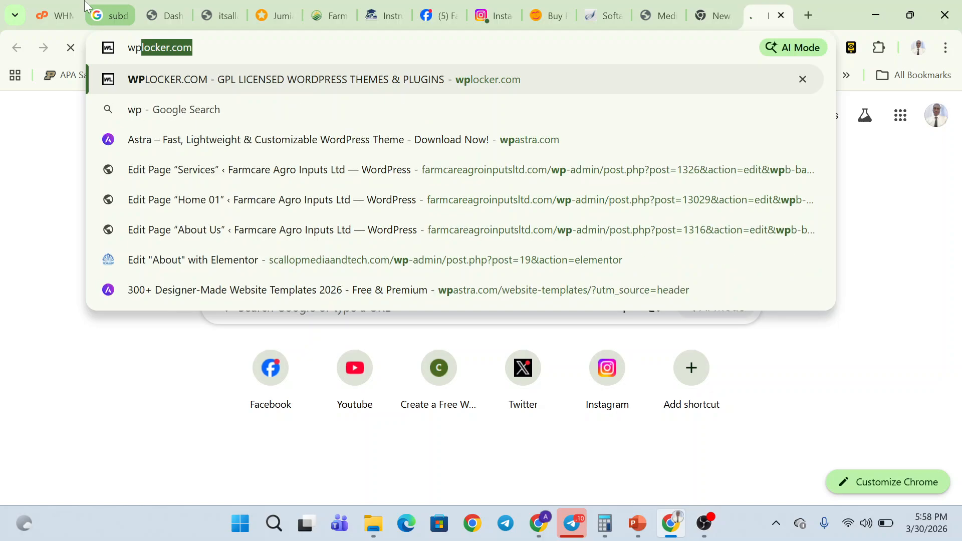
type("as")
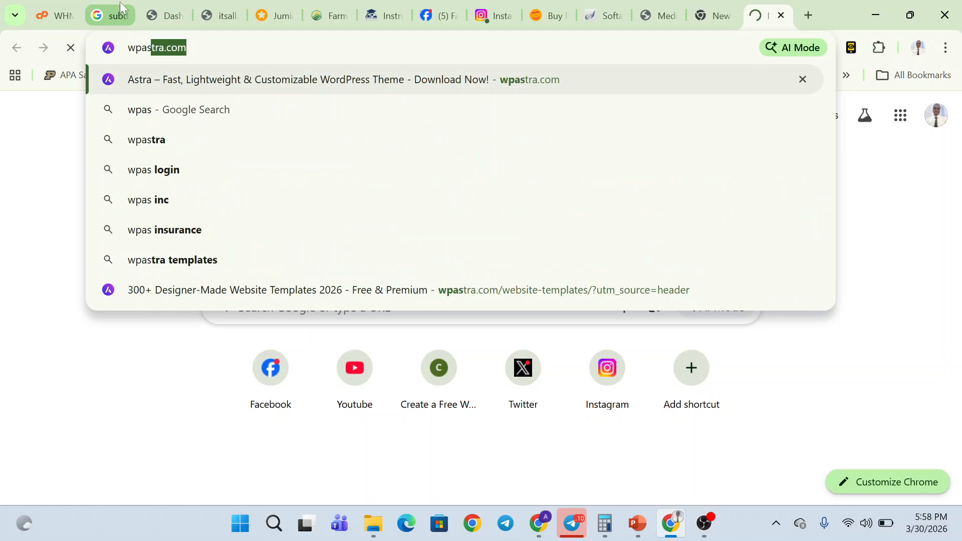
type("st")
key("BackSpace")
key("BackSpace")
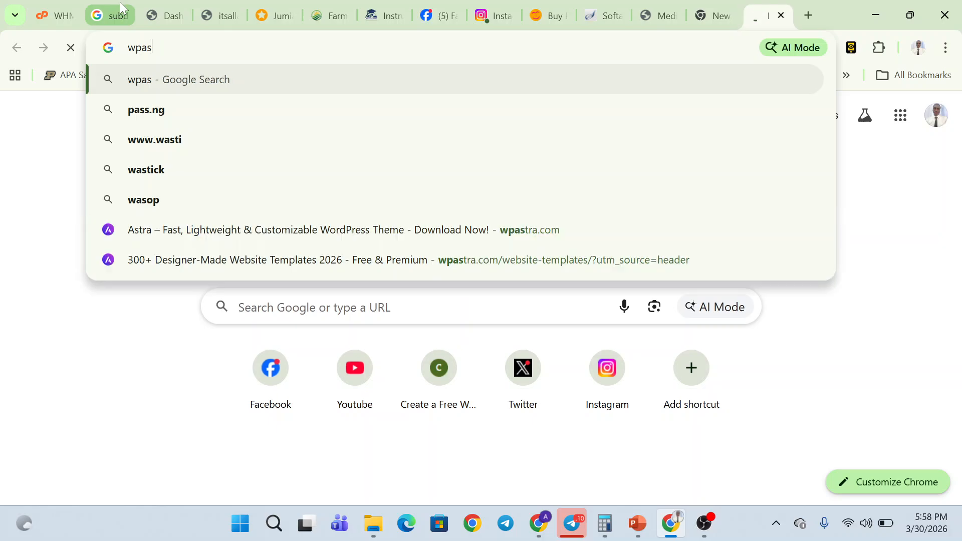
type("tra")
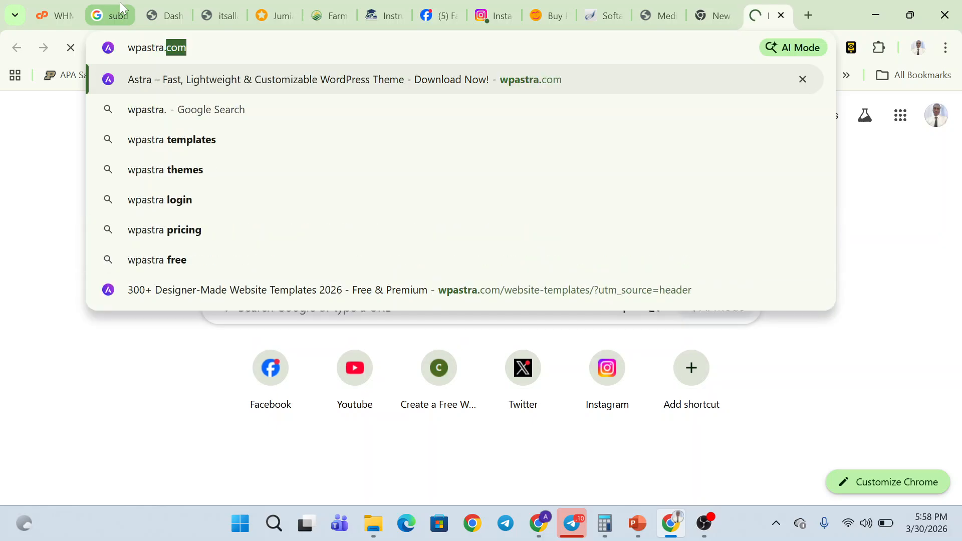
type(".com")
key("Return")
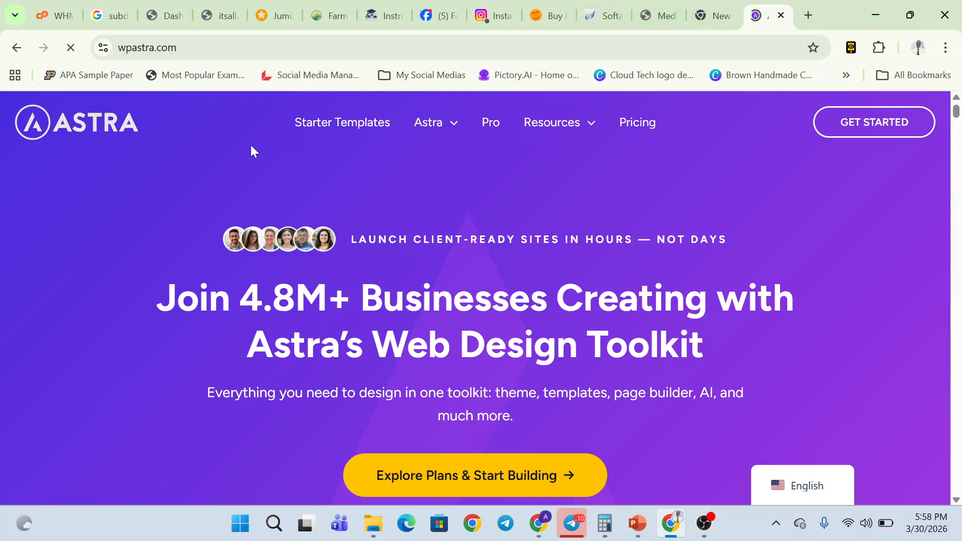
- Open Astra's Starter Templates gallery and launch Brandstore's Live Preview in a background tab
left_click(345, 127)
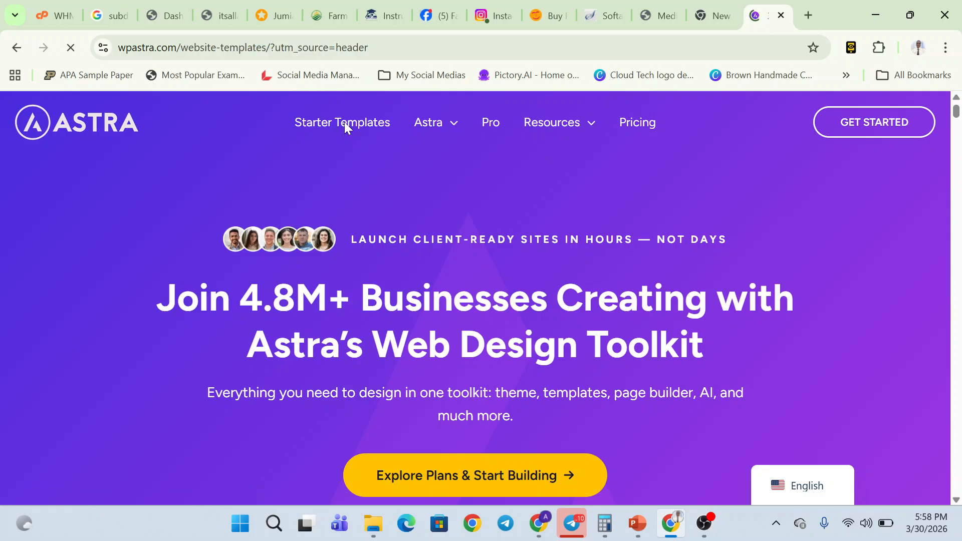
scroll(332, 296, "down", 5)
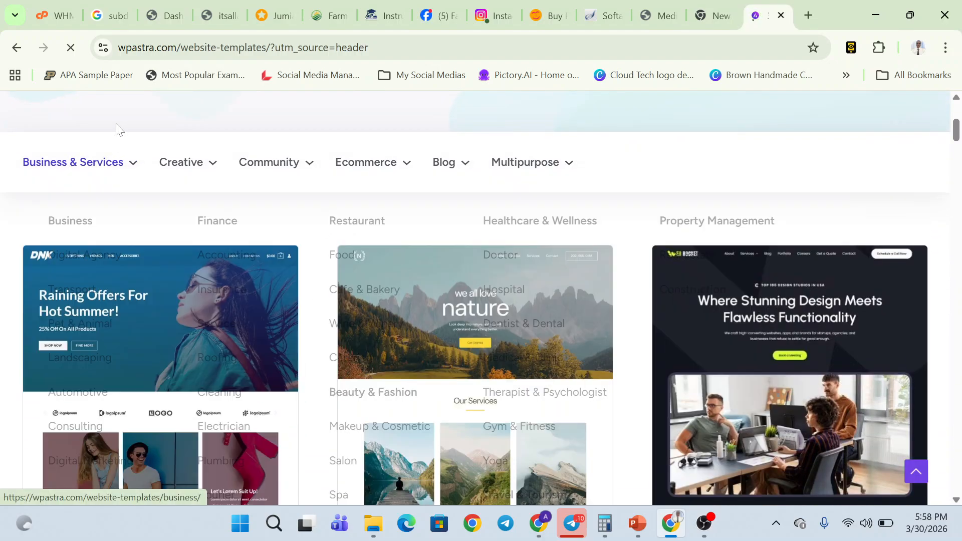
mouse_move(114, 172)
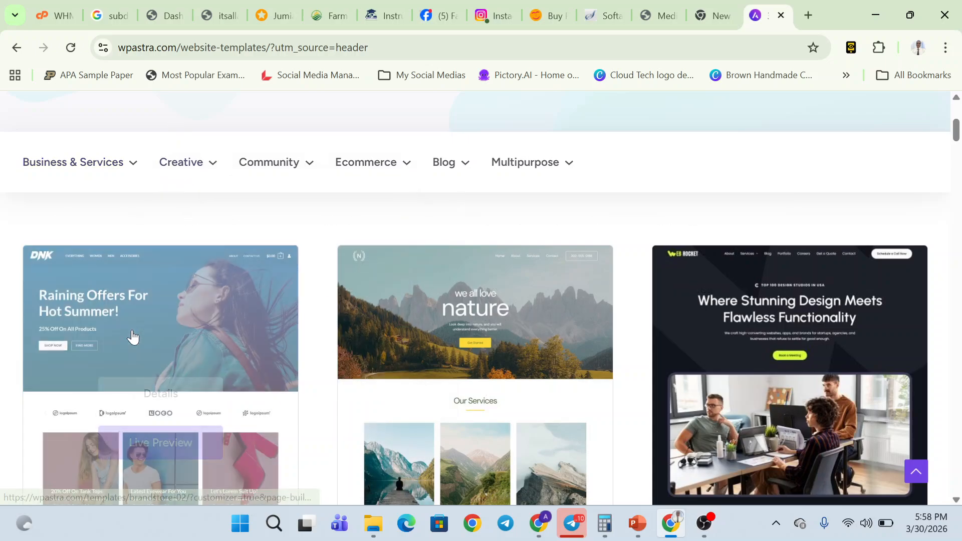
scroll(132, 337, "down", 6)
scroll(132, 337, "up", 2)
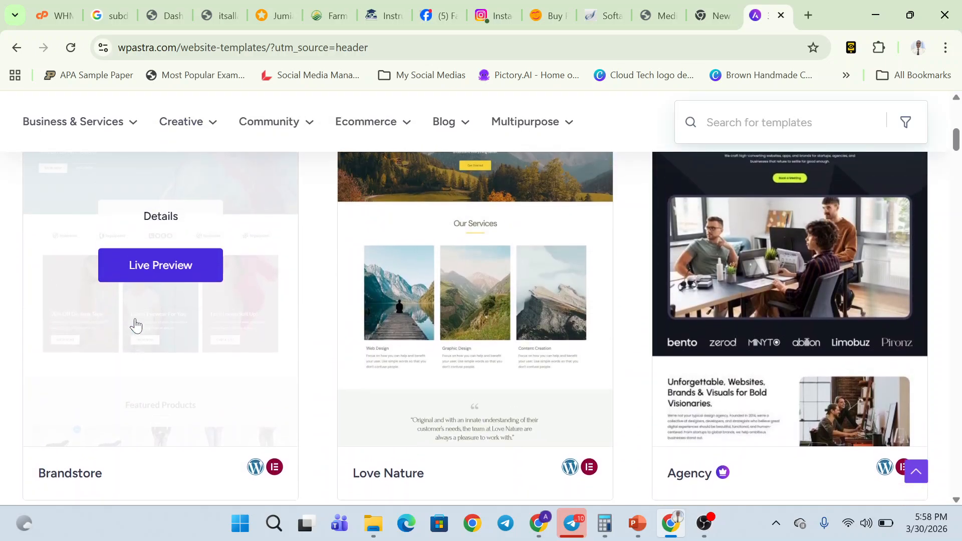
middle_click(148, 273)
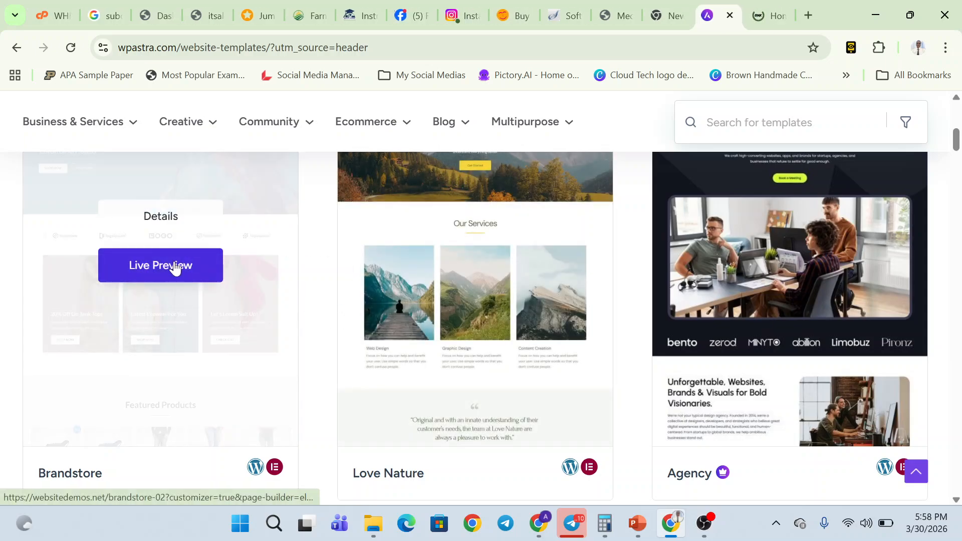
scroll(174, 267, "up", 1)
- Scroll the Brandstore demo store down to the footer and back, then close its tab
left_click(776, 6)
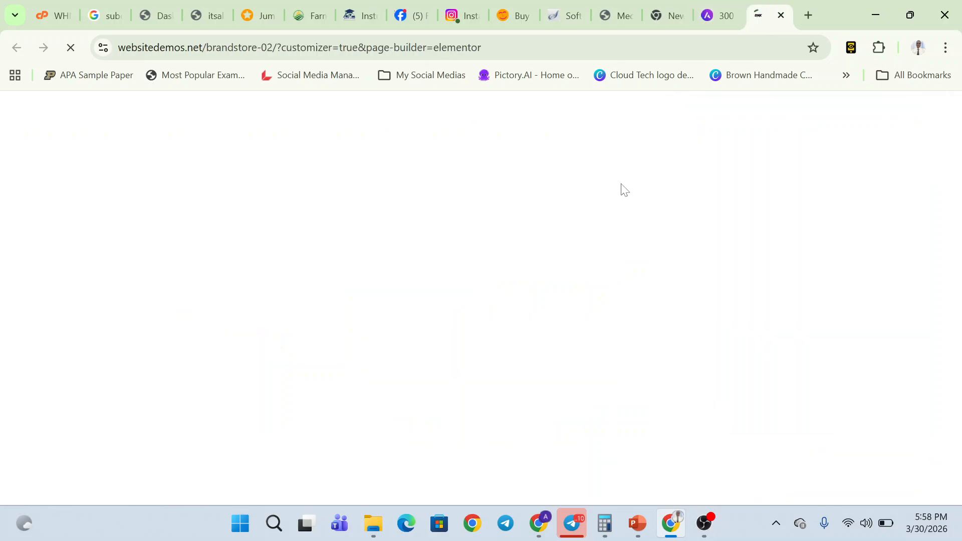
scroll(516, 220, "down", 7)
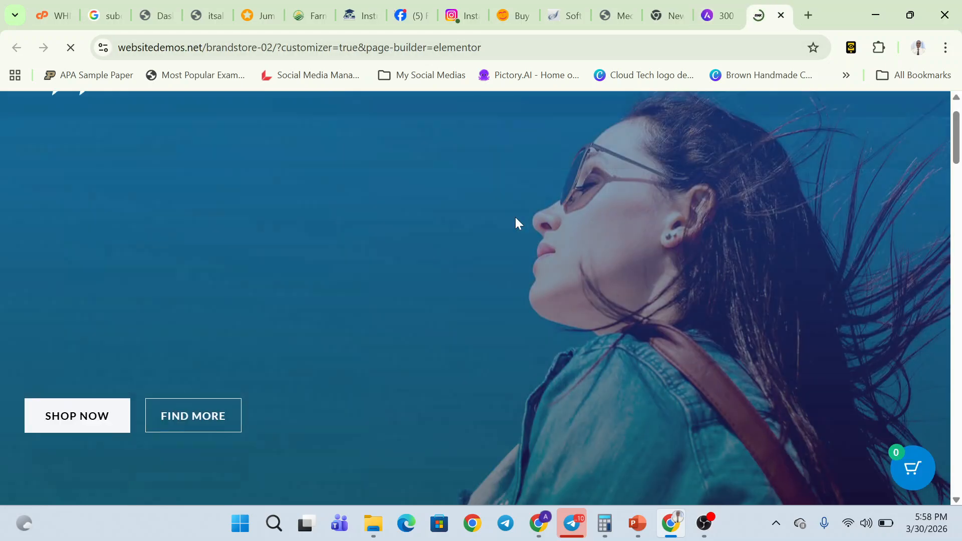
scroll(516, 220, "up", 6)
scroll(515, 217, "up", 1)
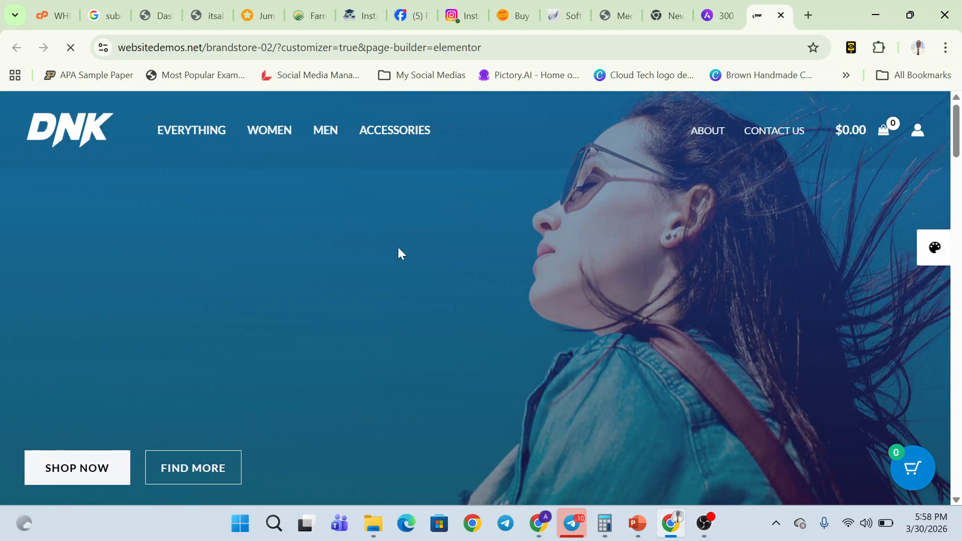
scroll(497, 265, "down", 12)
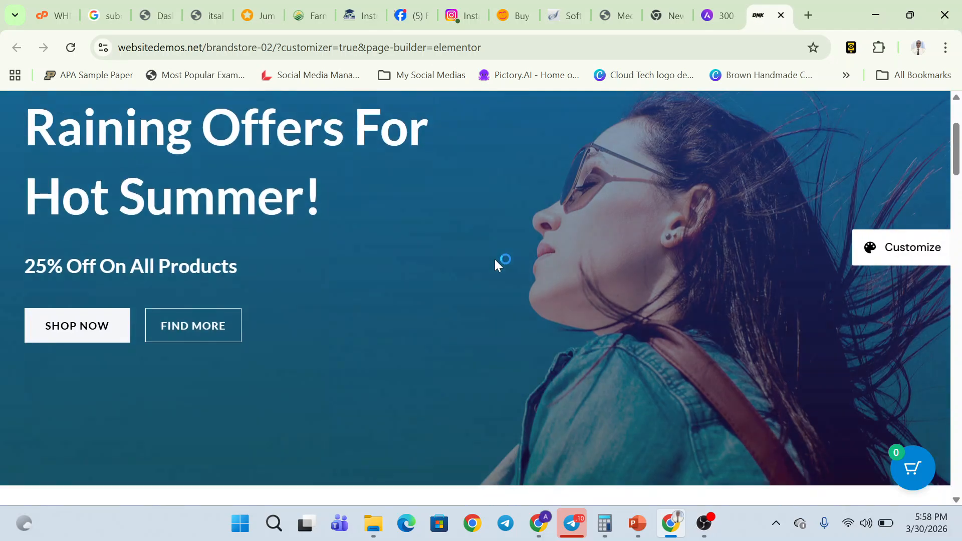
scroll(496, 264, "down", 15)
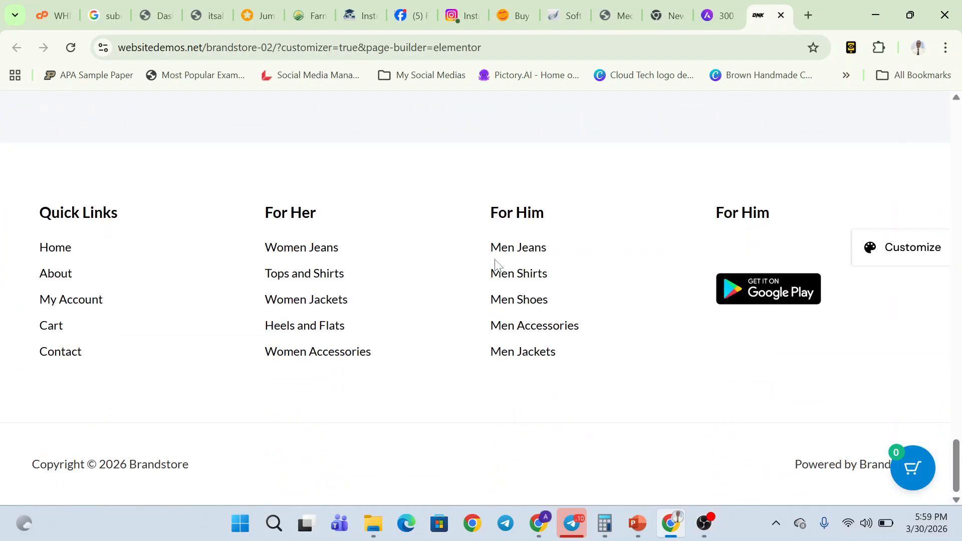
scroll(495, 260, "up", 20)
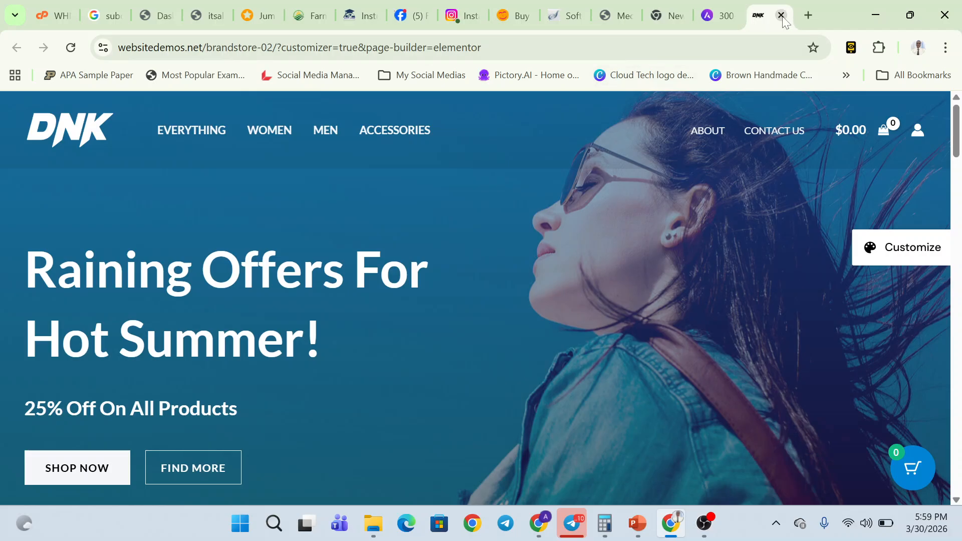
left_click(783, 17)
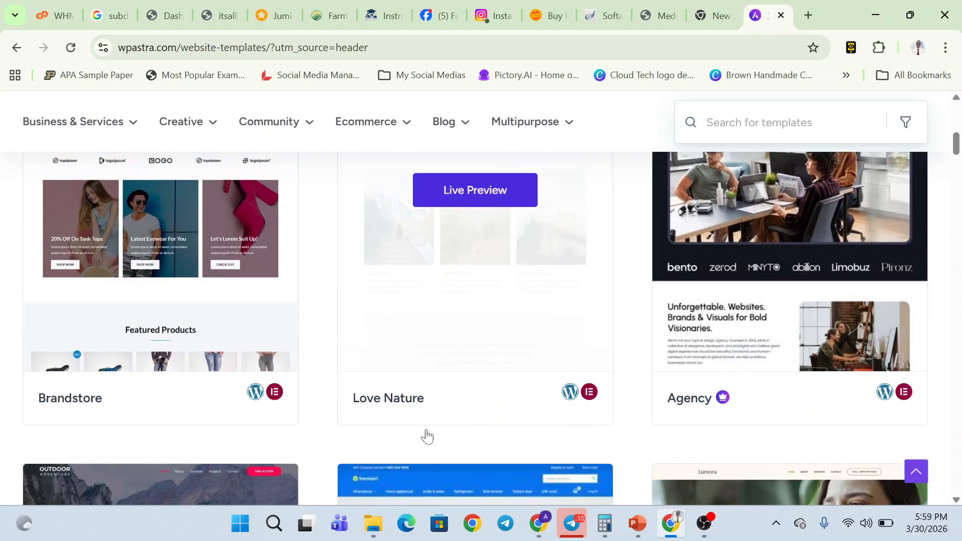
scroll(426, 436, "down", 6)
scroll(647, 345, "up", 4)
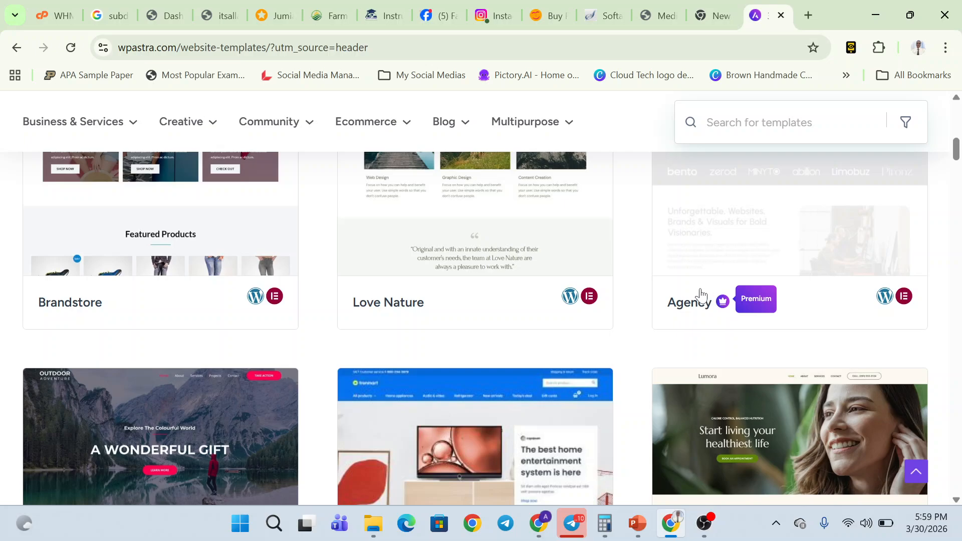
scroll(702, 295, "up", 1)
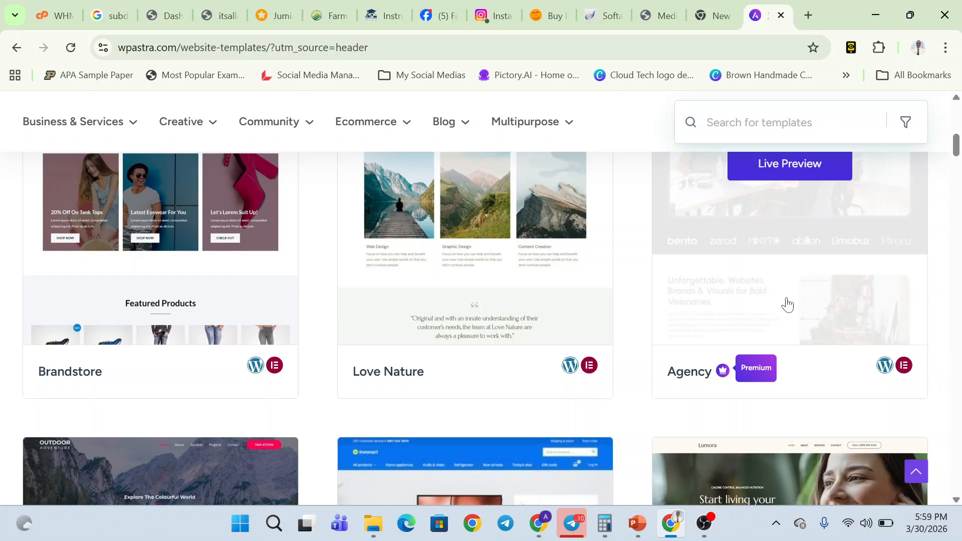
scroll(786, 303, "down", 5)
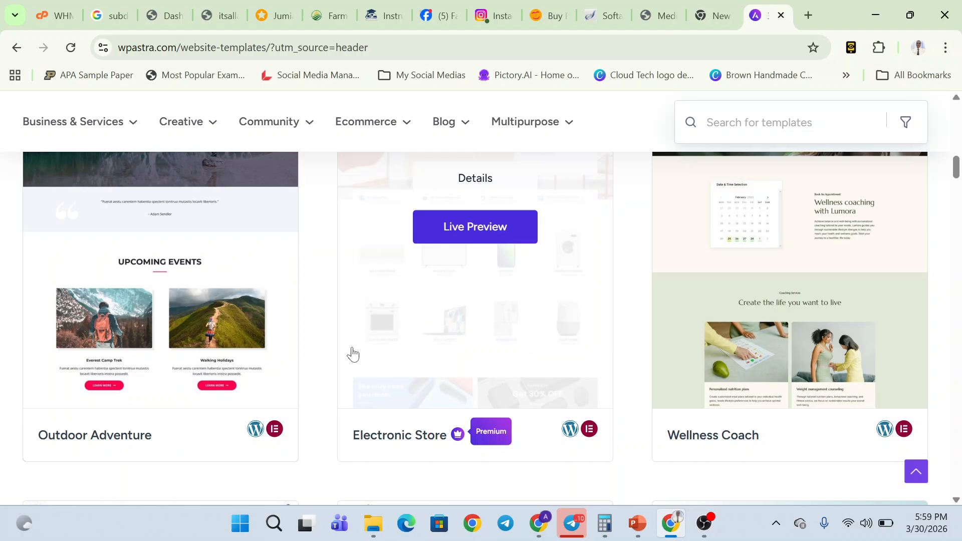
scroll(208, 344, "up", 5)
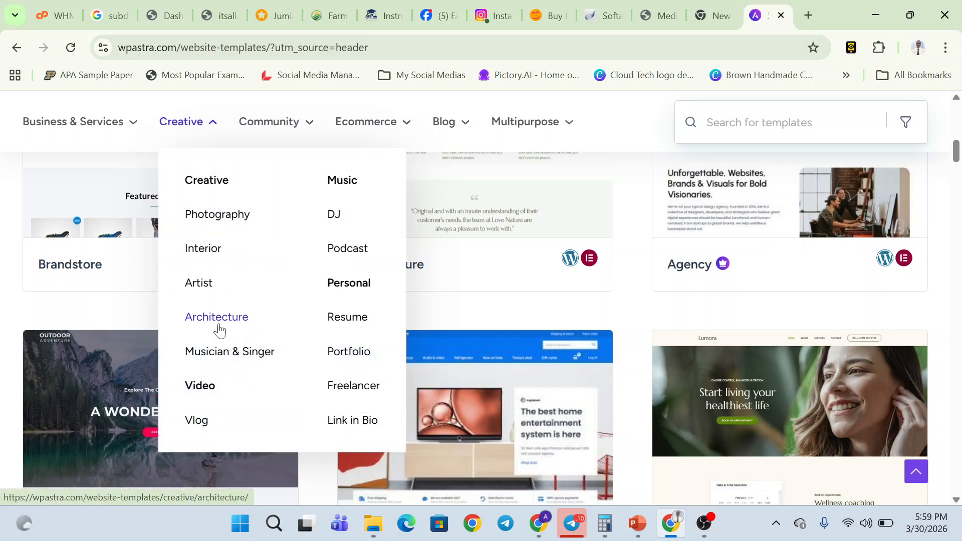
scroll(92, 330, "up", 5)
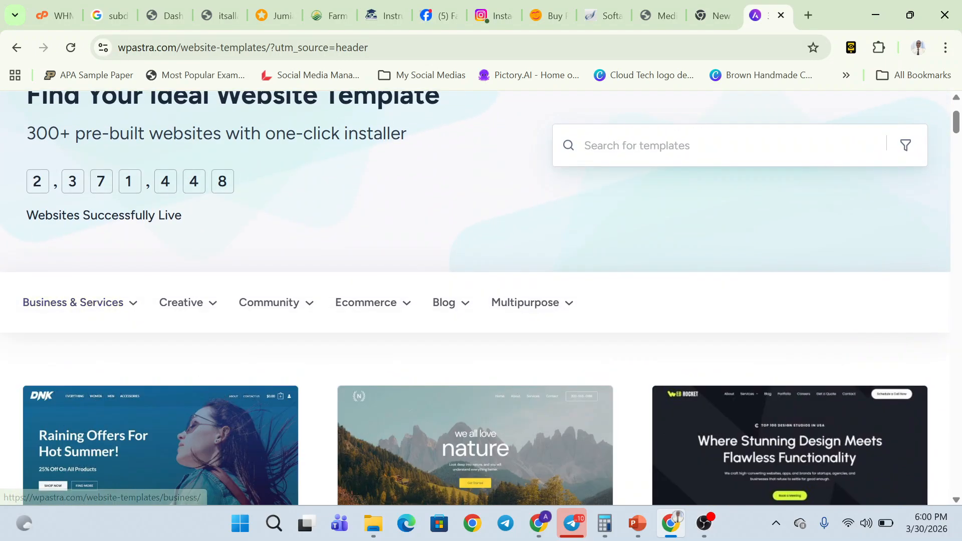
- Open the Digital Agency, Electrician, Doctor and Gym & Fitness template categories in new tabs
mouse_move(71, 288)
scroll(107, 404, "down", 4)
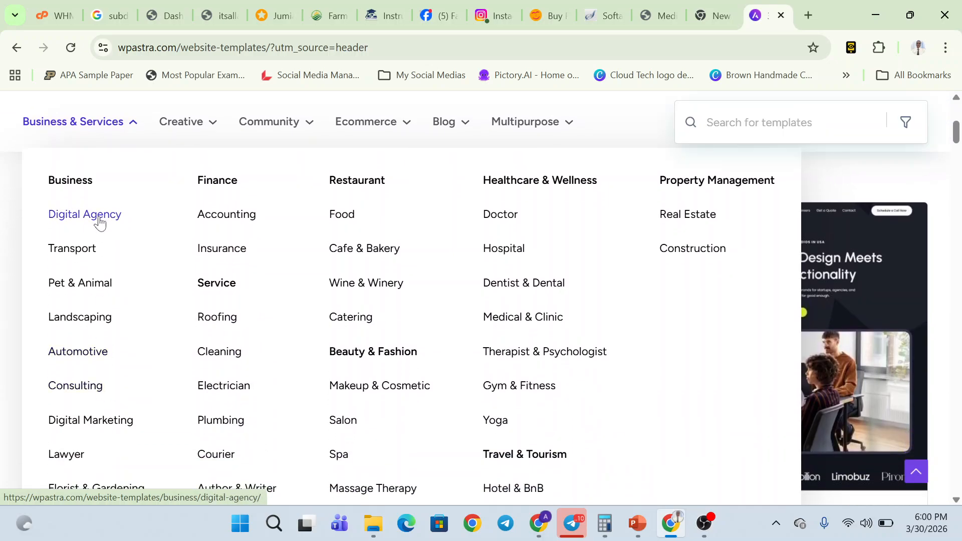
middle_click(100, 222)
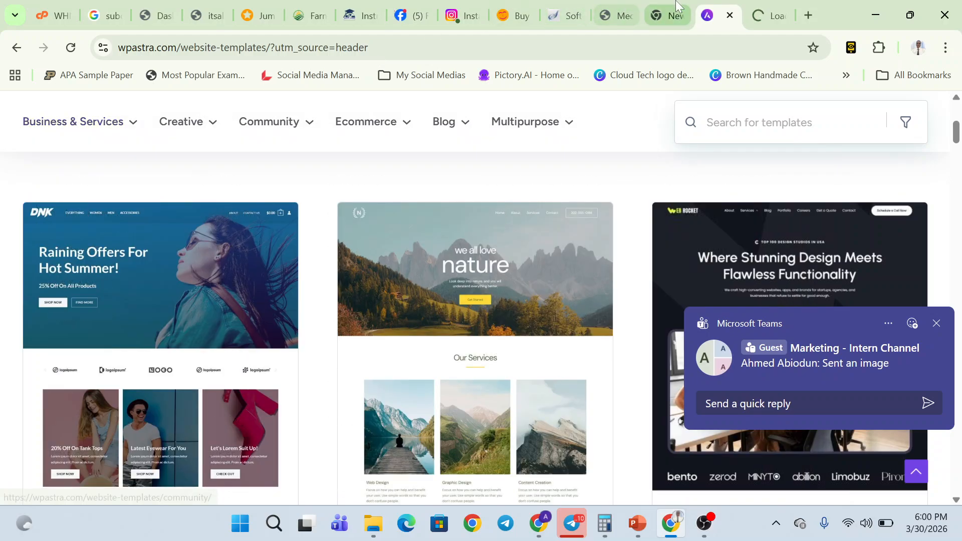
left_click(937, 324)
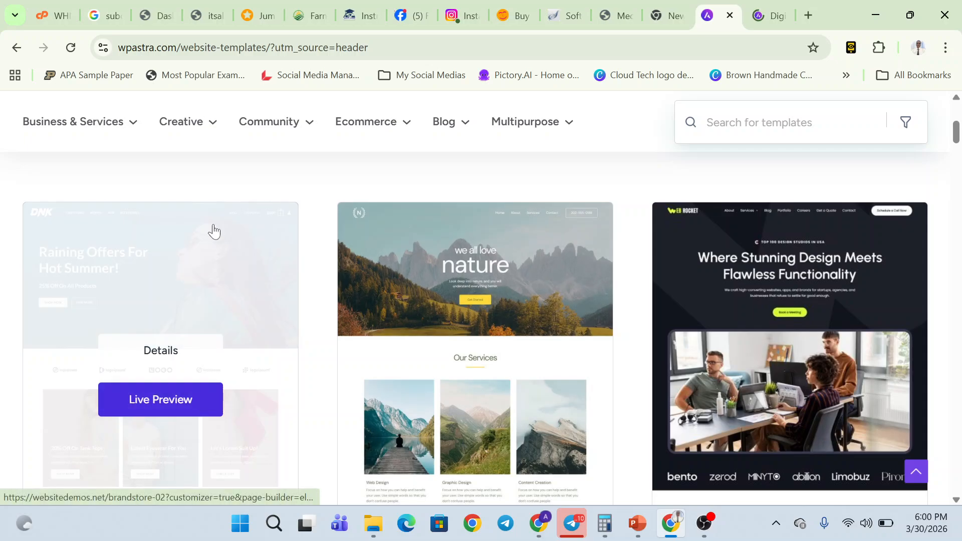
mouse_move(103, 129)
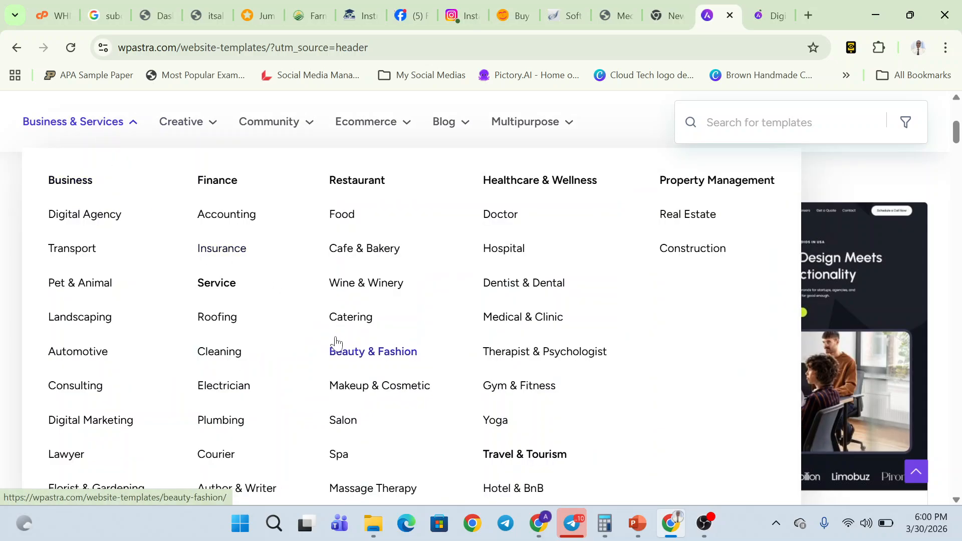
middle_click(236, 392)
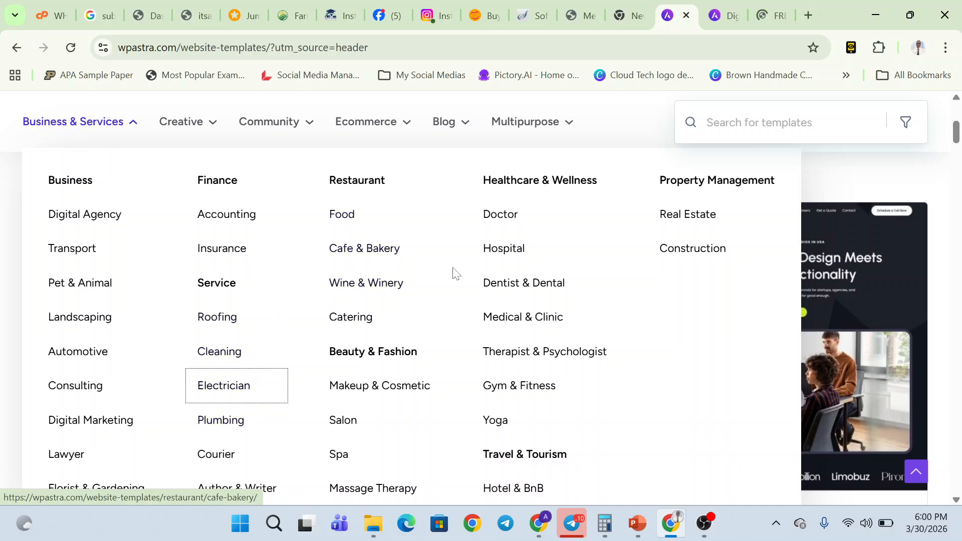
middle_click(500, 219)
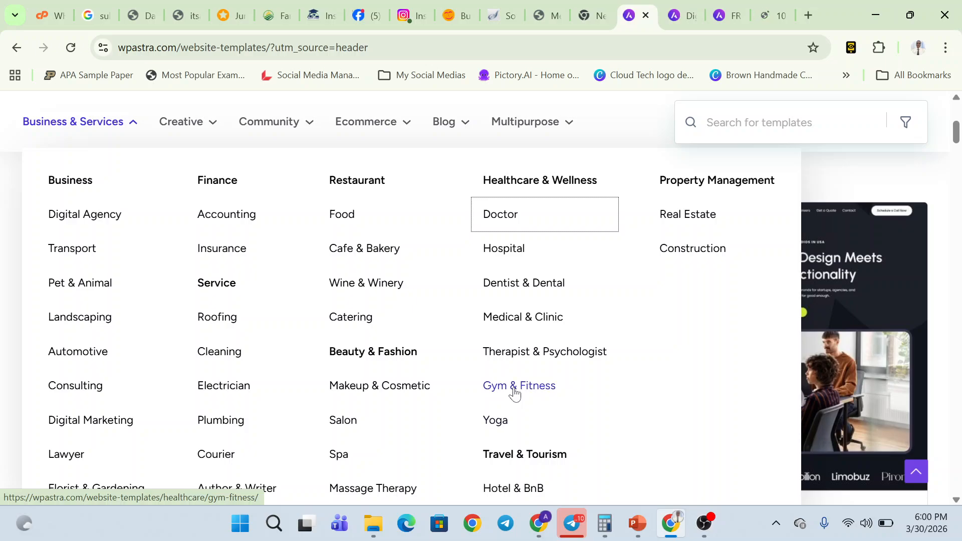
middle_click(514, 390)
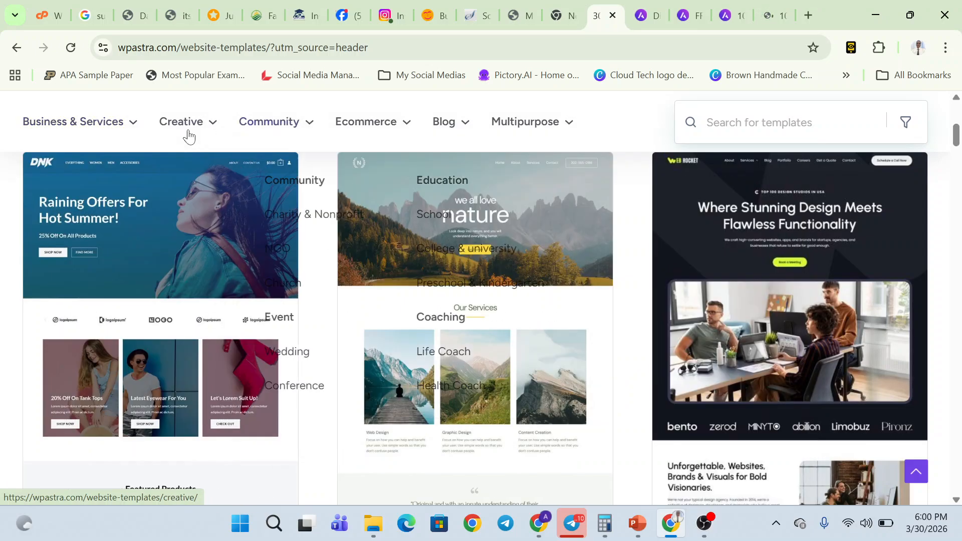
- Open Photography, DJ, NGO, Church and Fashion & Clothing Store categories, then view Digital Agency
mouse_move(181, 122)
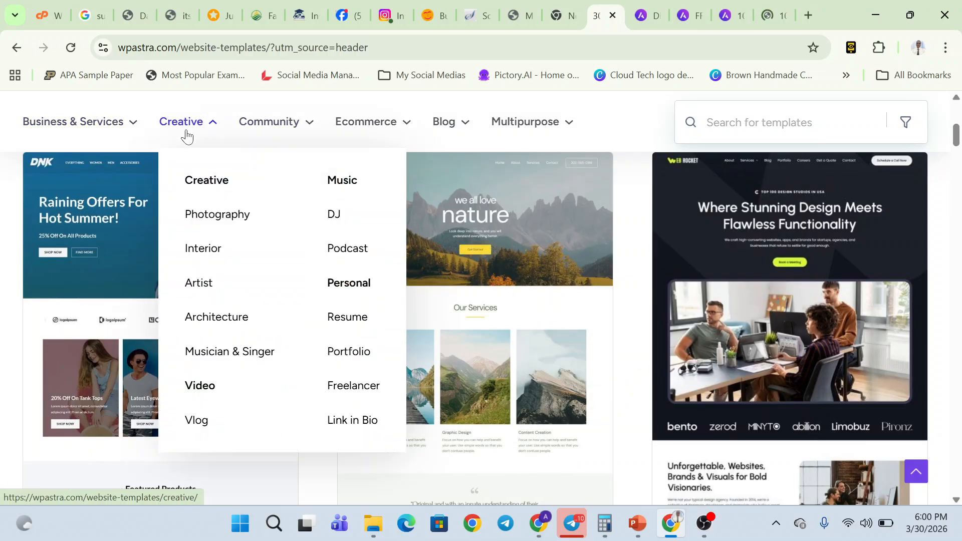
middle_click(204, 219)
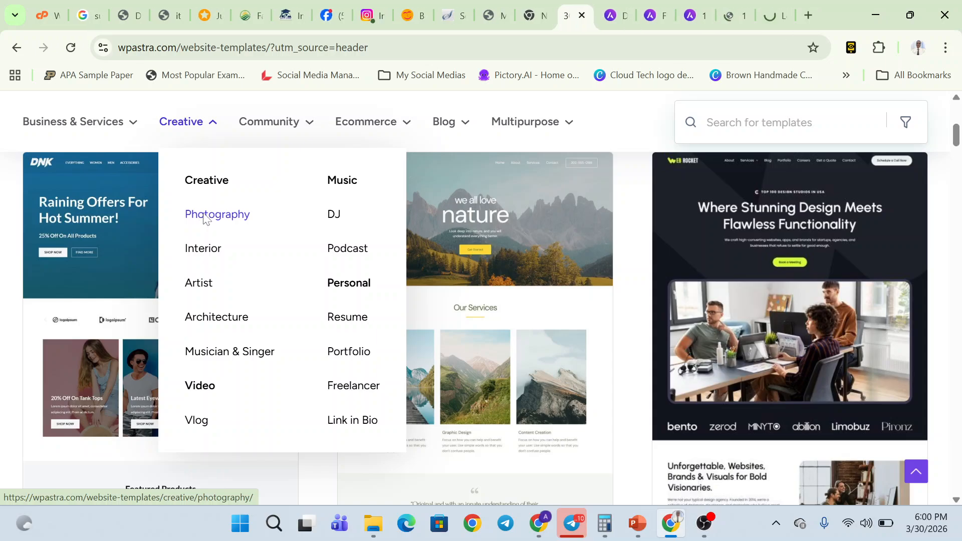
middle_click(333, 215)
mouse_move(297, 124)
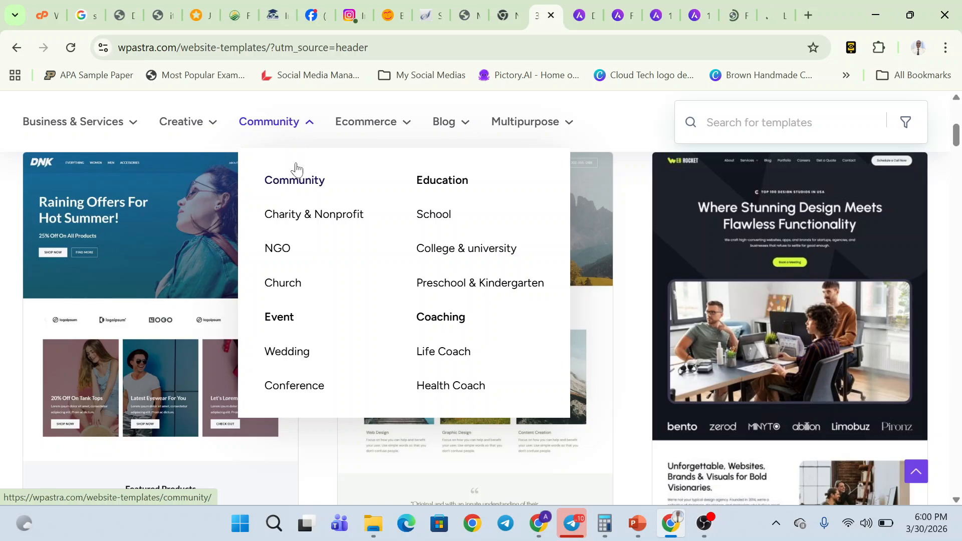
middle_click(279, 251)
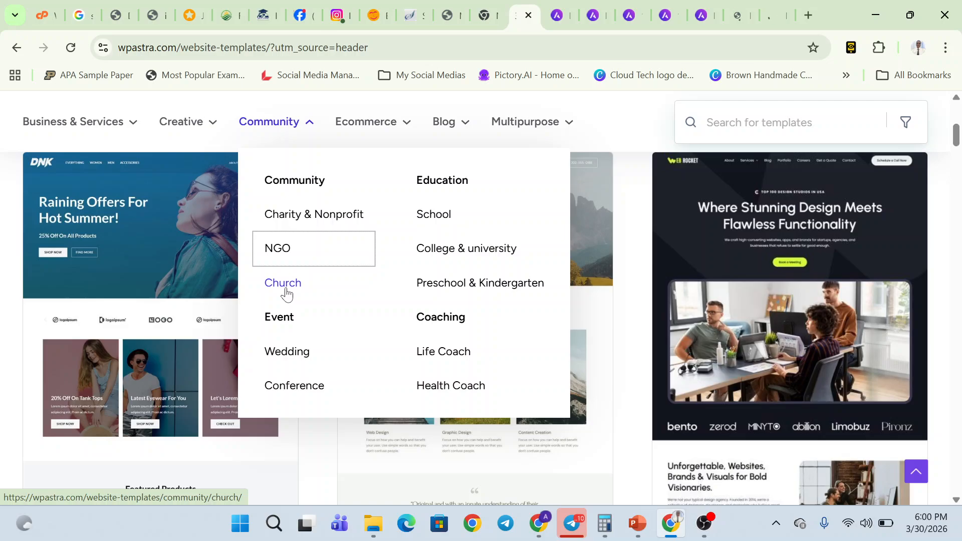
middle_click(284, 287)
mouse_move(389, 136)
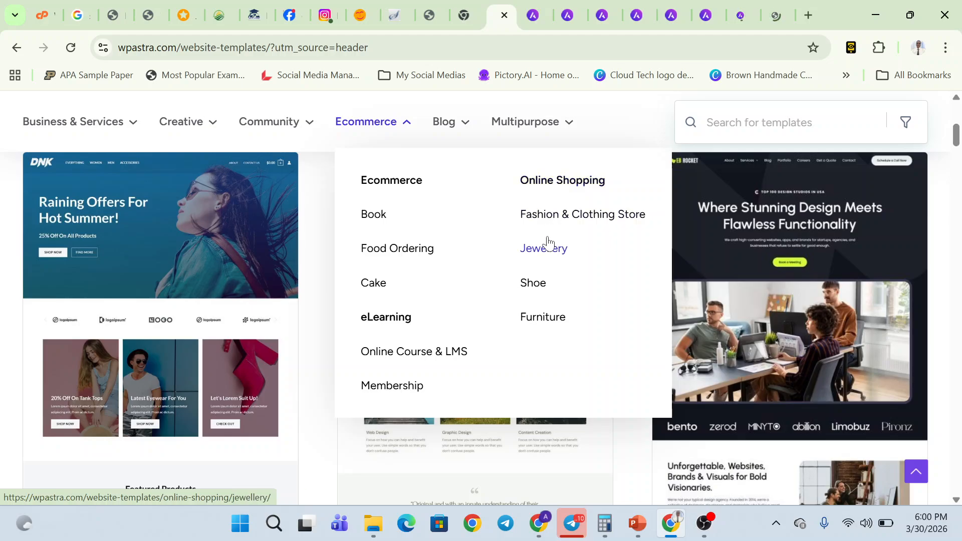
middle_click(551, 219)
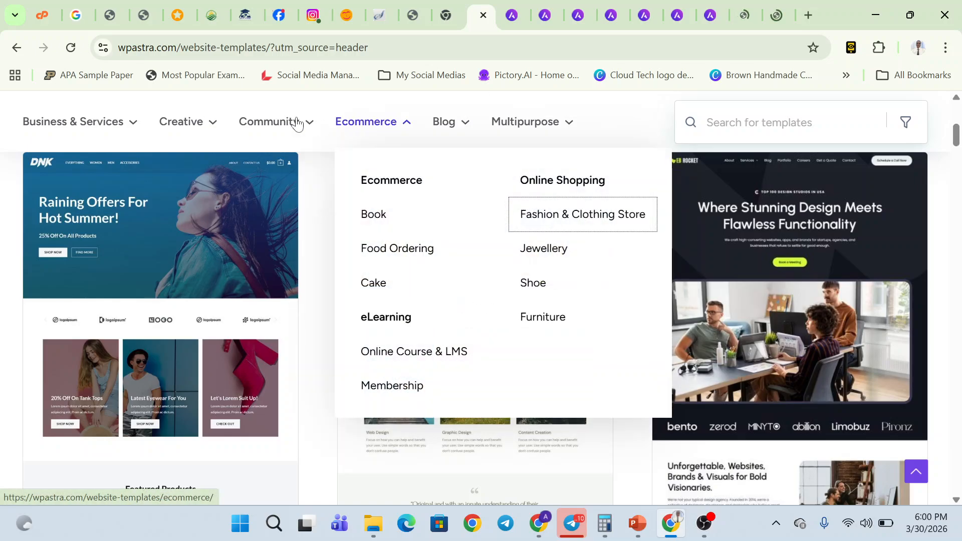
mouse_move(78, 123)
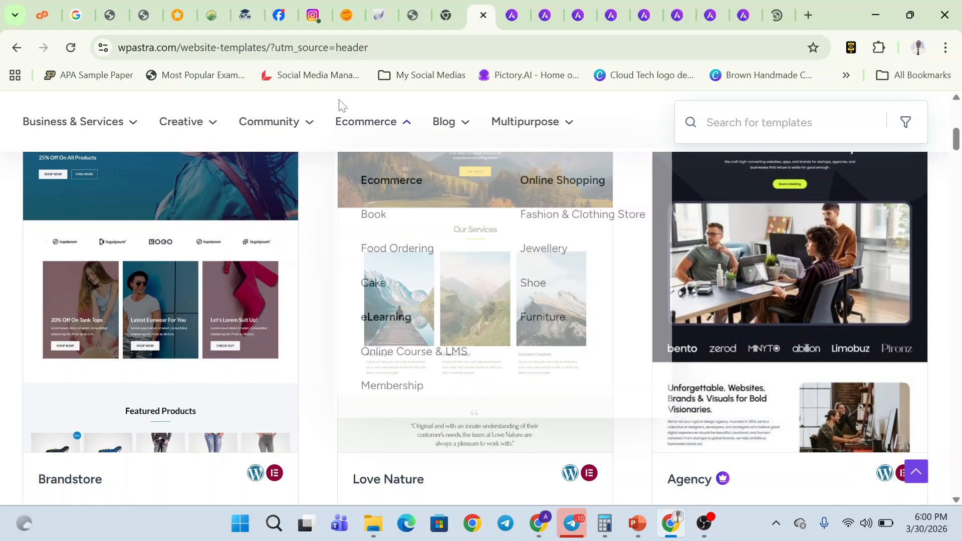
key("ctrl+Tab")
- Browse the Digital Agency listing and open its agency-02 live demo in a new tab
scroll(314, 333, "down", 5)
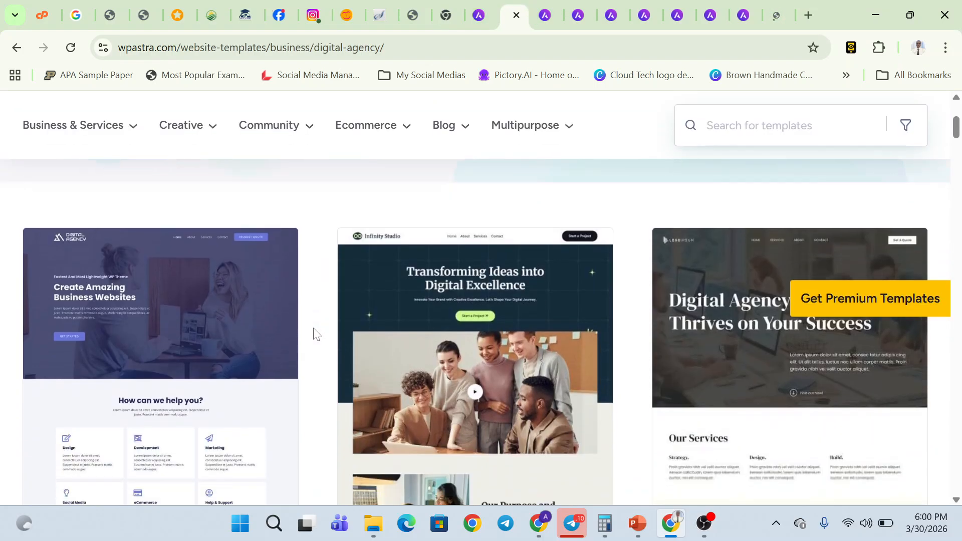
scroll(150, 329, "up", 5)
scroll(253, 334, "down", 10)
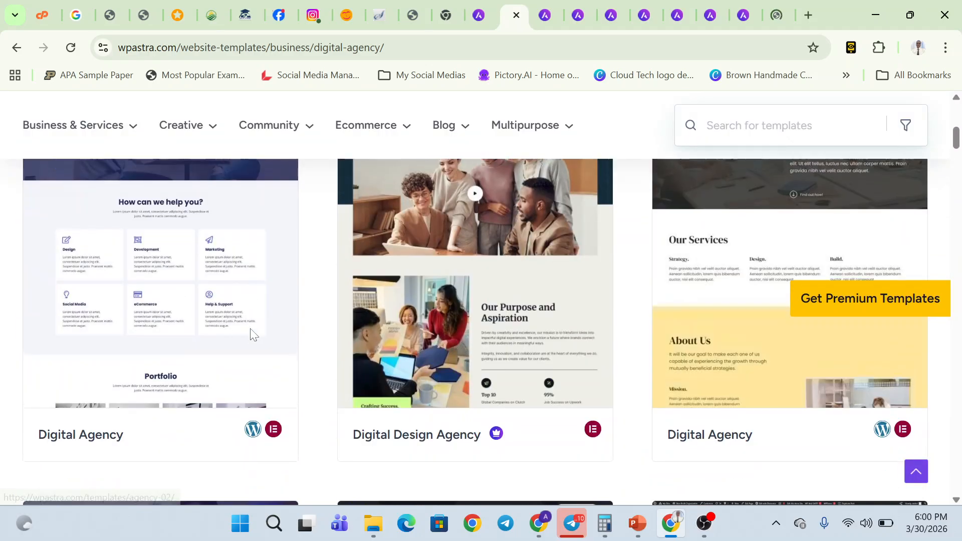
scroll(251, 333, "down", 3)
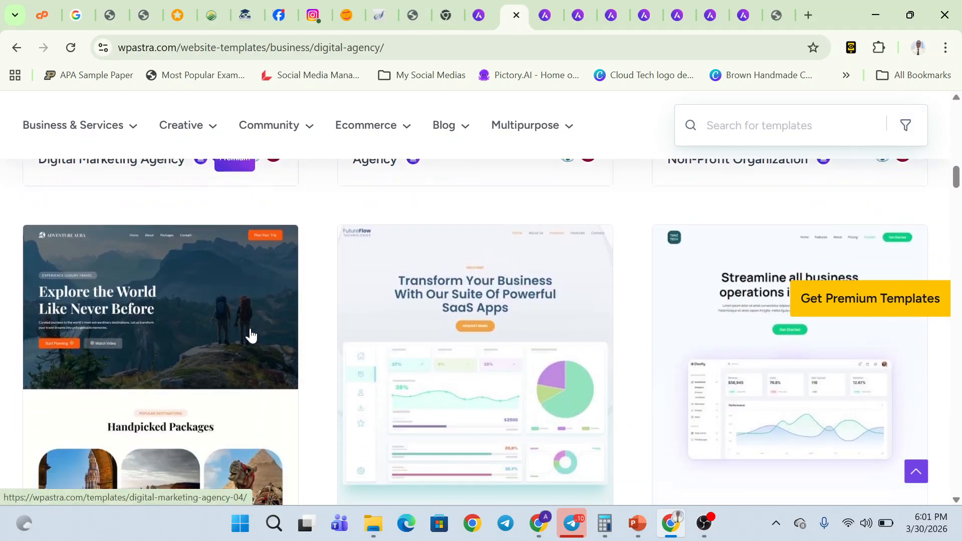
scroll(251, 333, "up", 10)
scroll(250, 333, "down", 5)
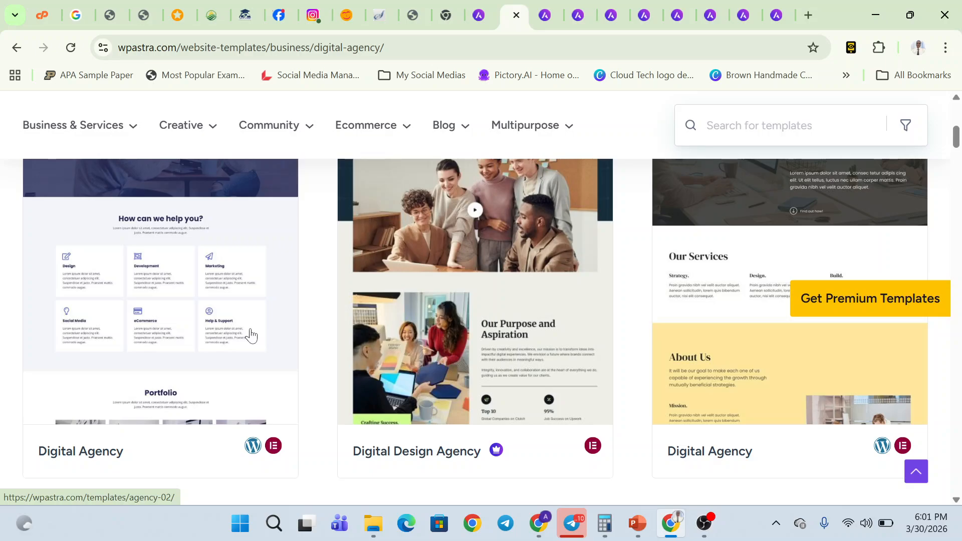
scroll(219, 331, "up", 2)
scroll(221, 364, "down", 2)
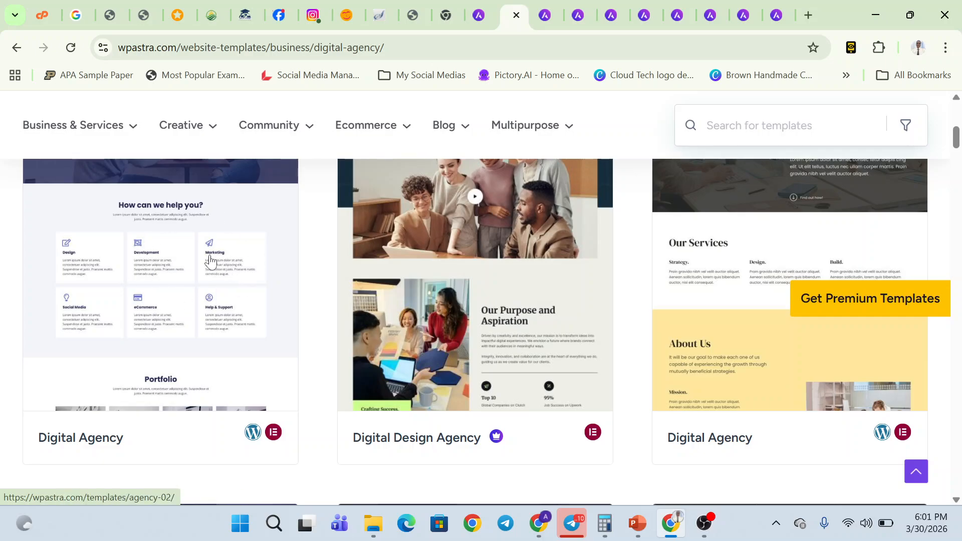
scroll(189, 348, "up", 3)
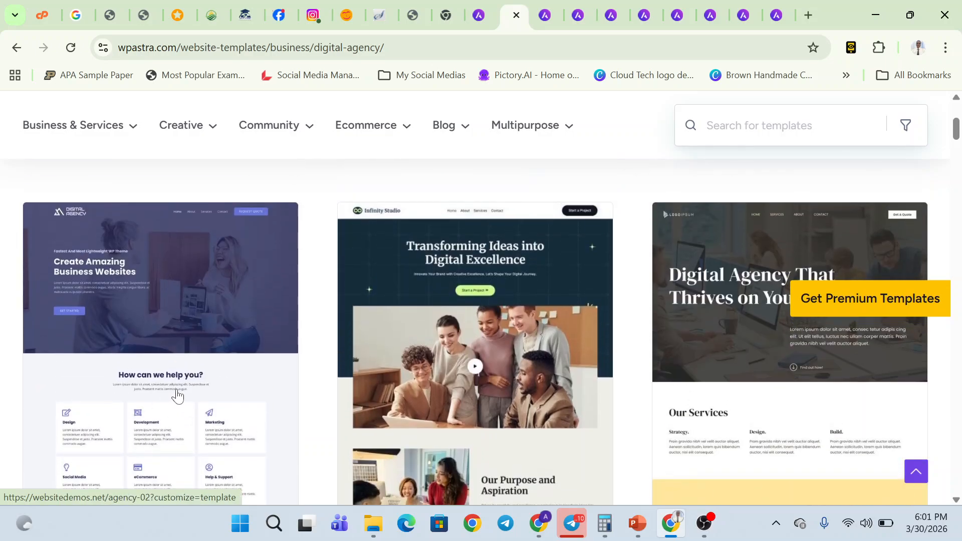
left_click(178, 396)
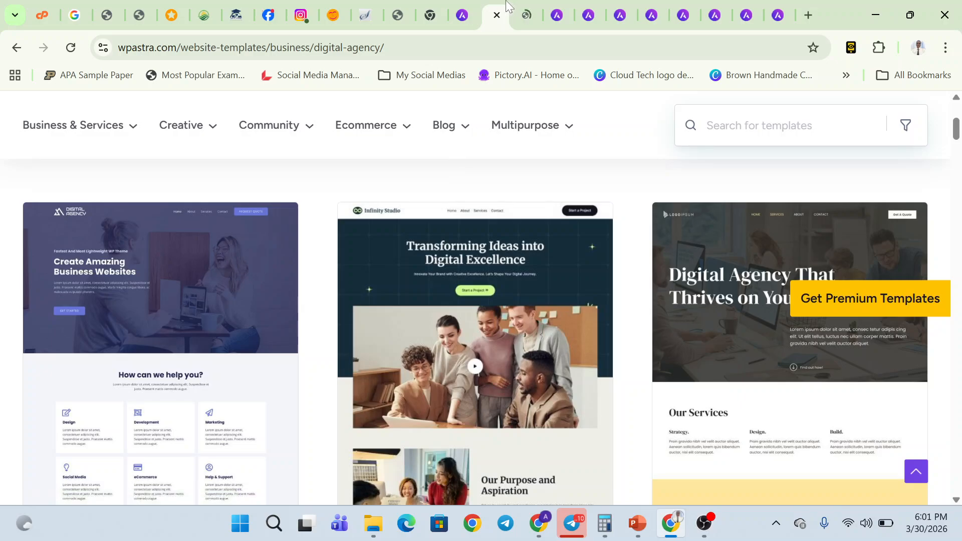
left_click(534, 6)
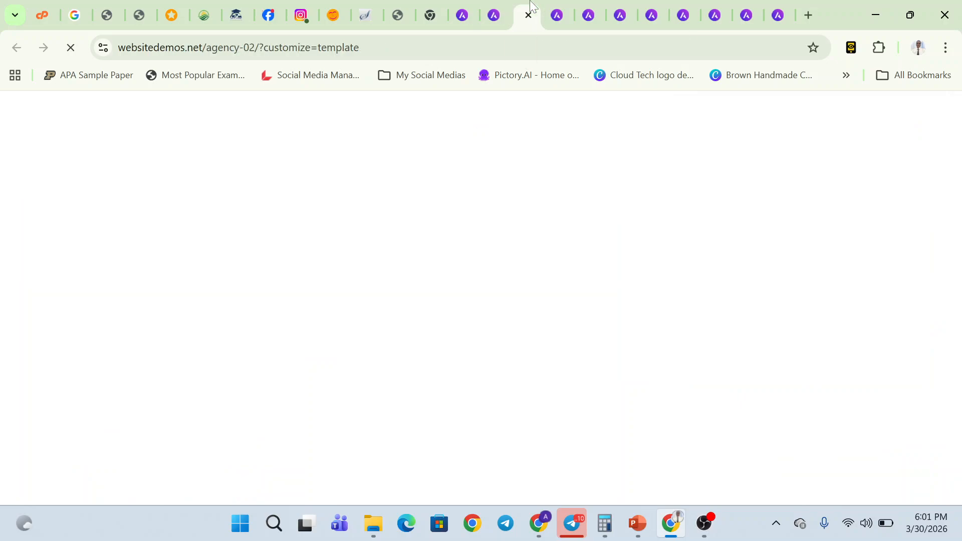
- Go back to the listing, bring up the Digital Agency card's link options, and view the loaded demo
left_click(495, 7)
scroll(269, 361, "down", 4)
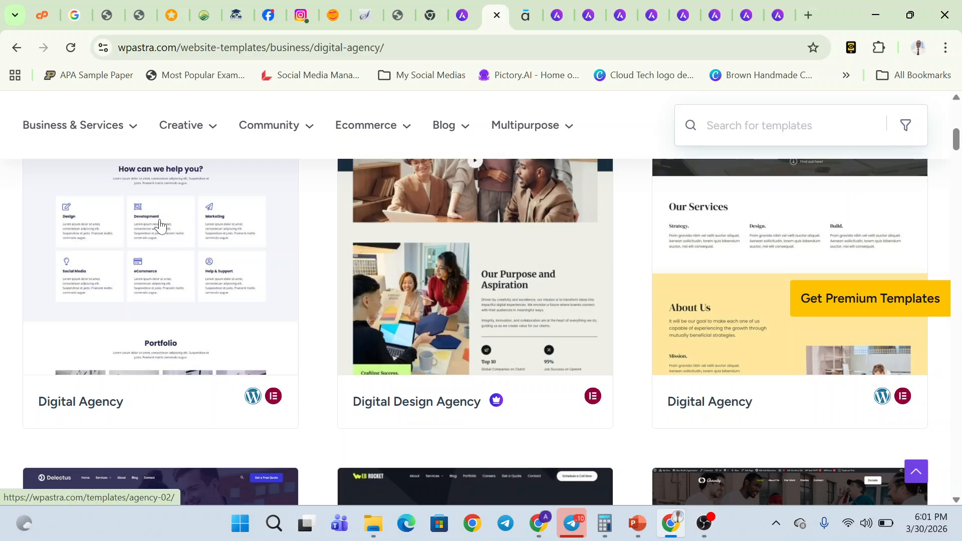
right_click(161, 224)
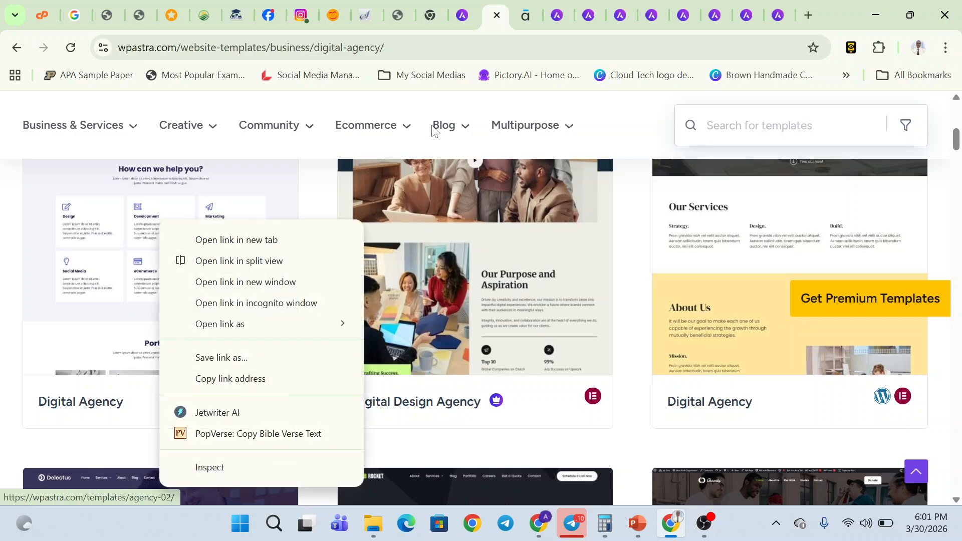
left_click(524, 11)
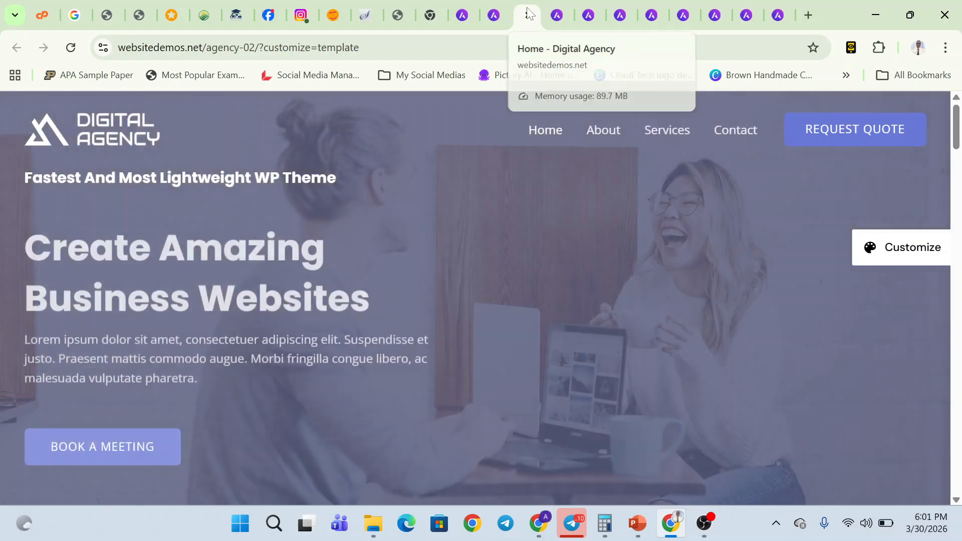
scroll(491, 260, "down", 10)
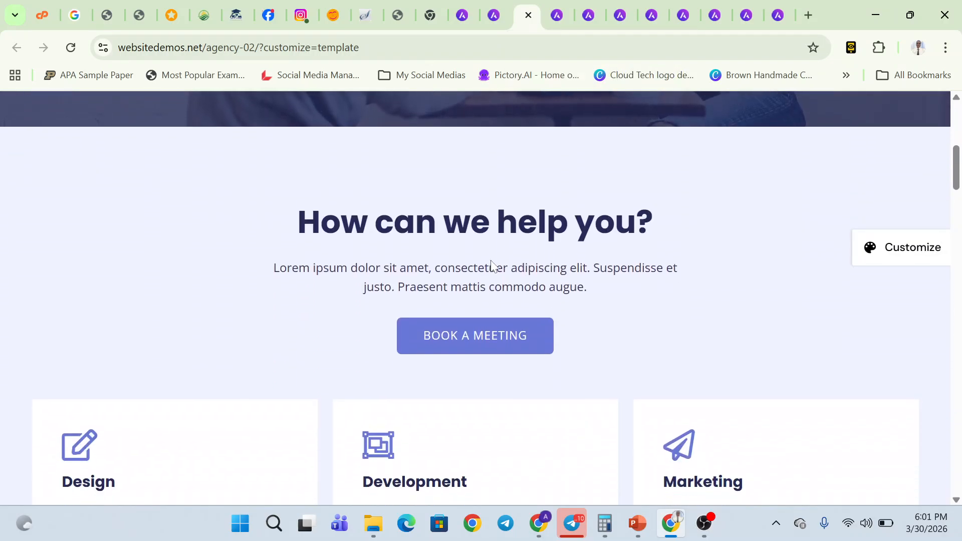
scroll(491, 266, "down", 4)
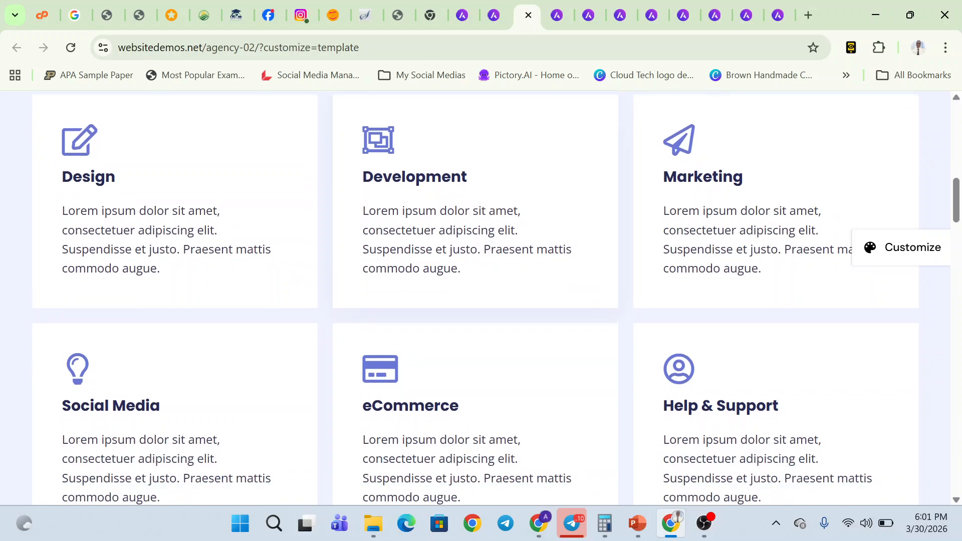
scroll(491, 266, "up", 14)
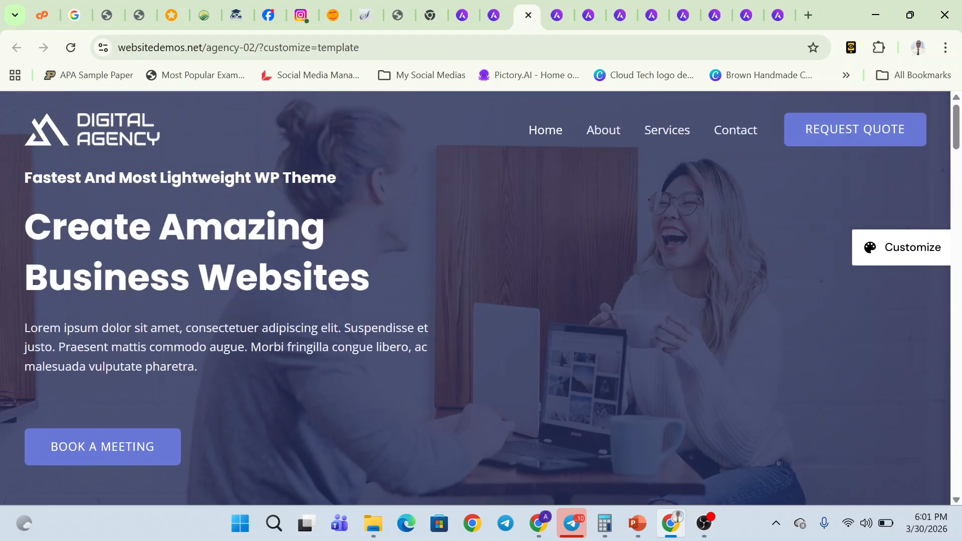
scroll(253, 363, "down", 7)
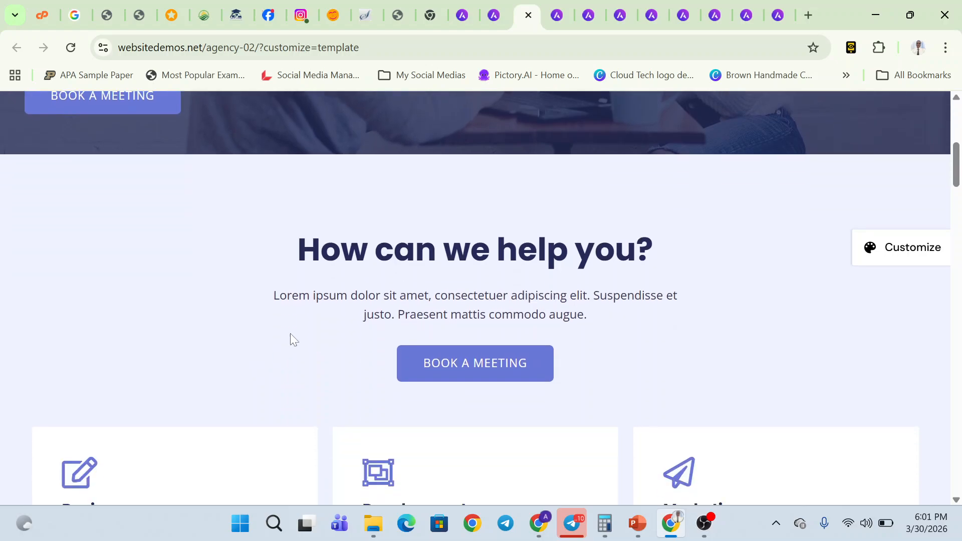
scroll(416, 134, "down", 3)
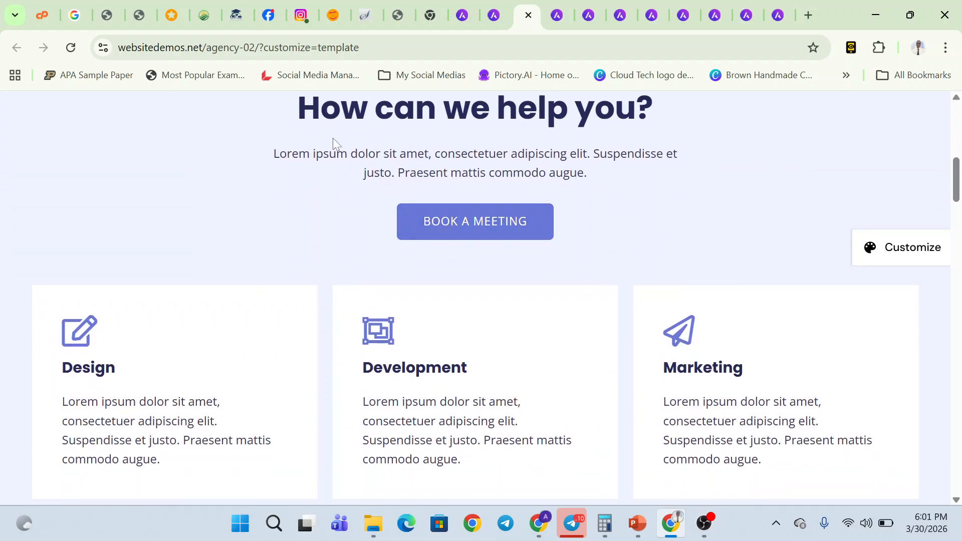
left_click_drag(336, 153, 539, 174)
left_click(420, 289)
scroll(432, 190, "down", 1)
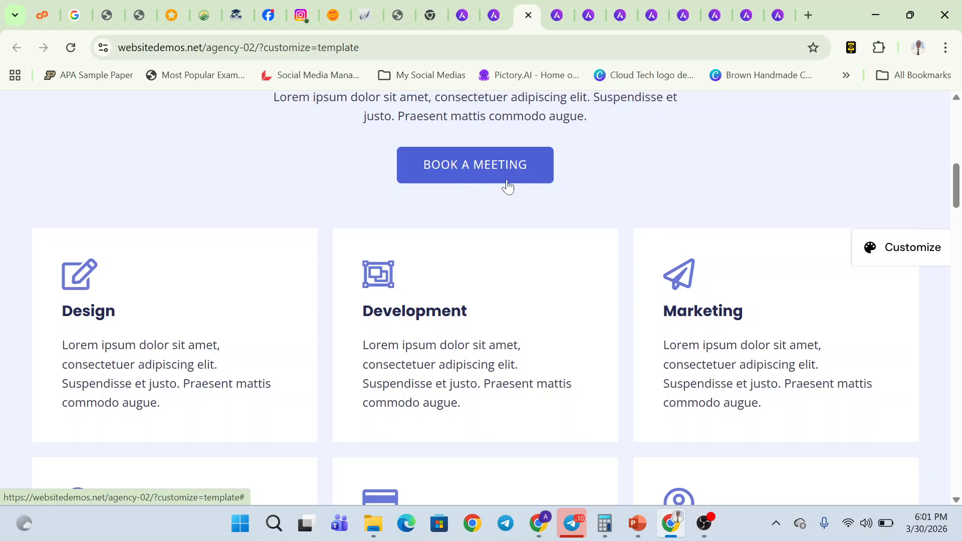
scroll(487, 219, "up", 10)
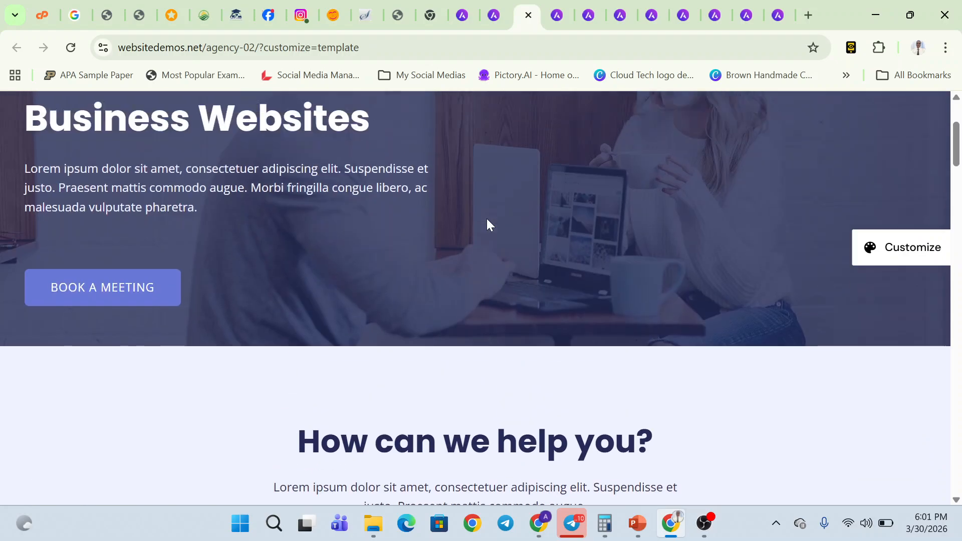
scroll(467, 299, "down", 10)
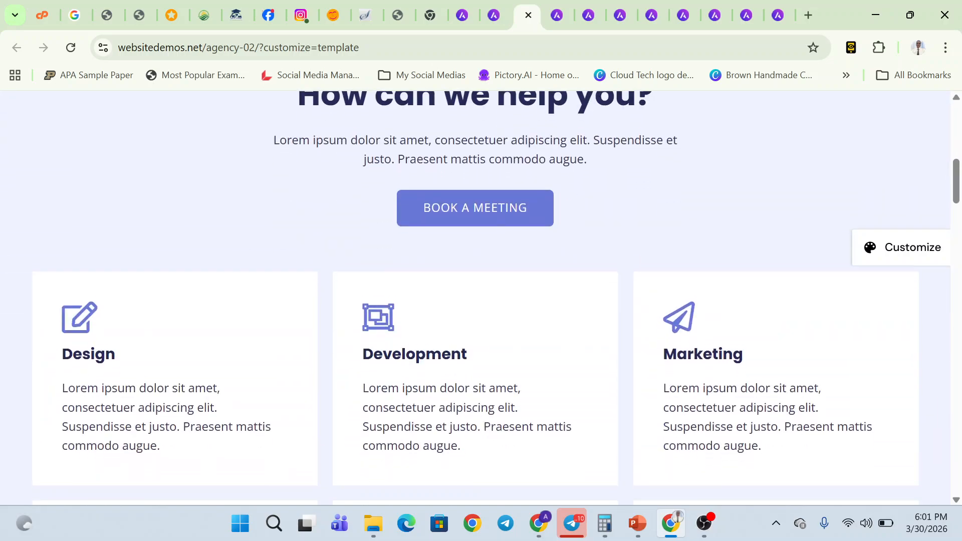
scroll(481, 298, "down", 2)
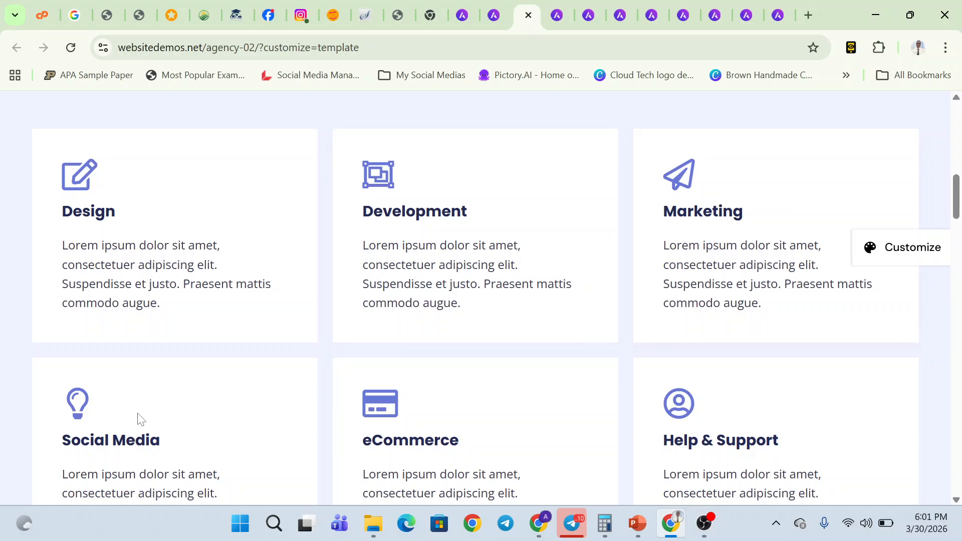
scroll(122, 425, "down", 5)
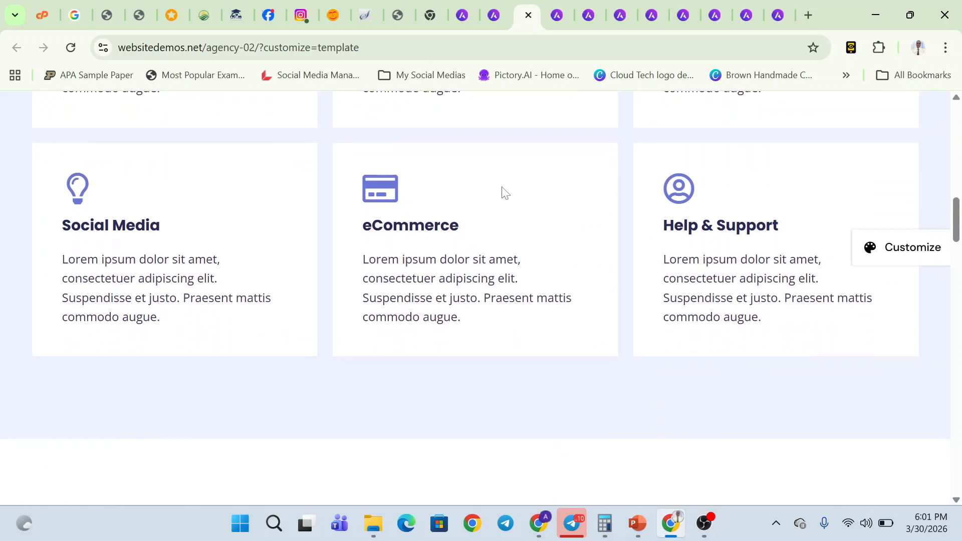
scroll(503, 193, "down", 8)
scroll(563, 257, "down", 3)
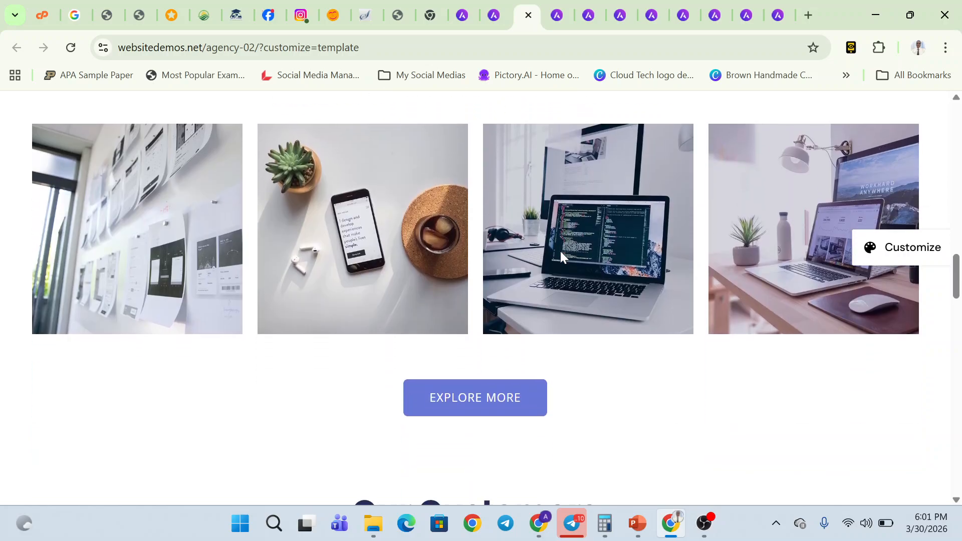
scroll(734, 329, "down", 8)
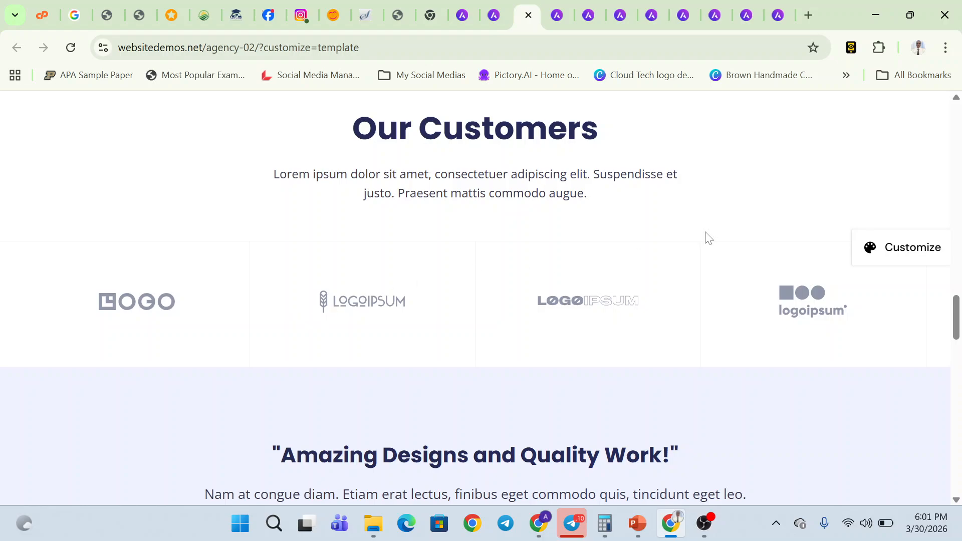
scroll(485, 392, "down", 4)
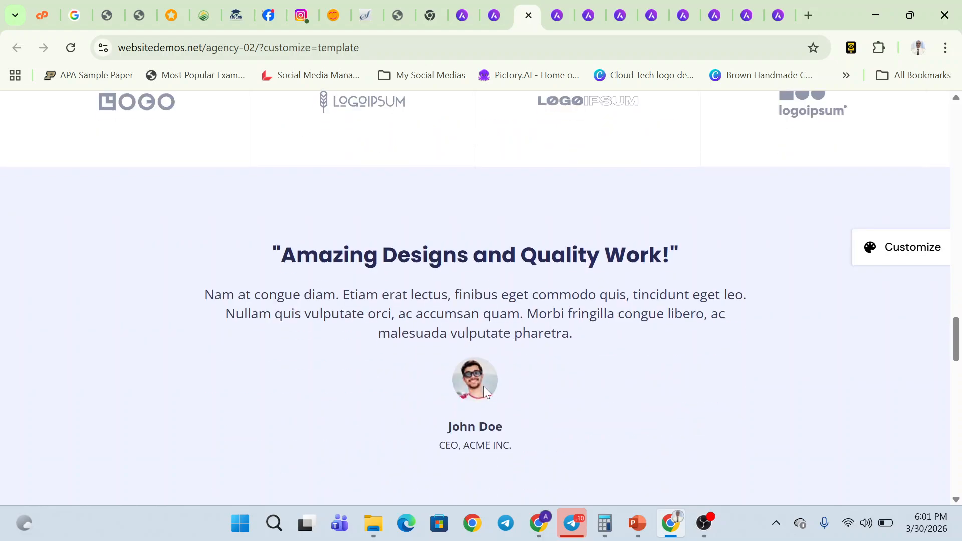
scroll(507, 464, "down", 9)
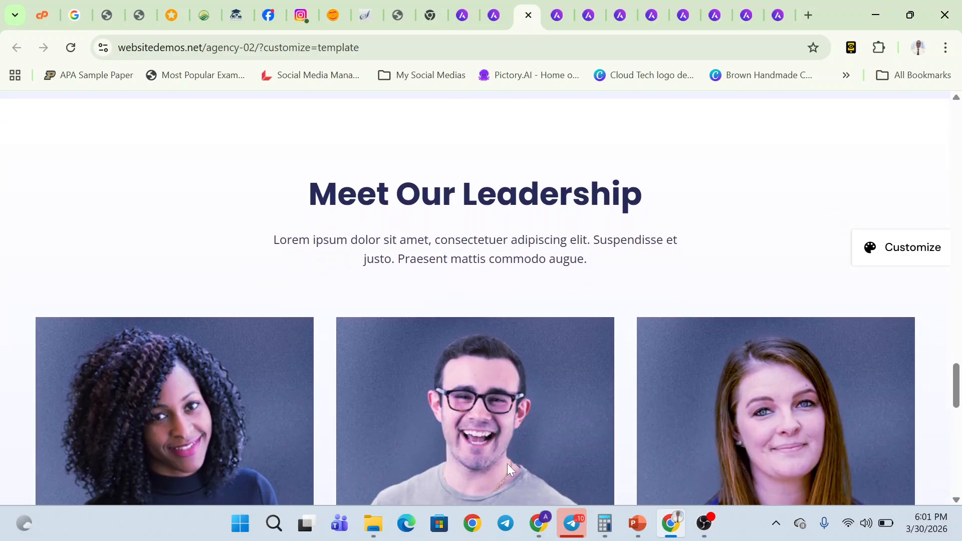
scroll(507, 470, "down", 2)
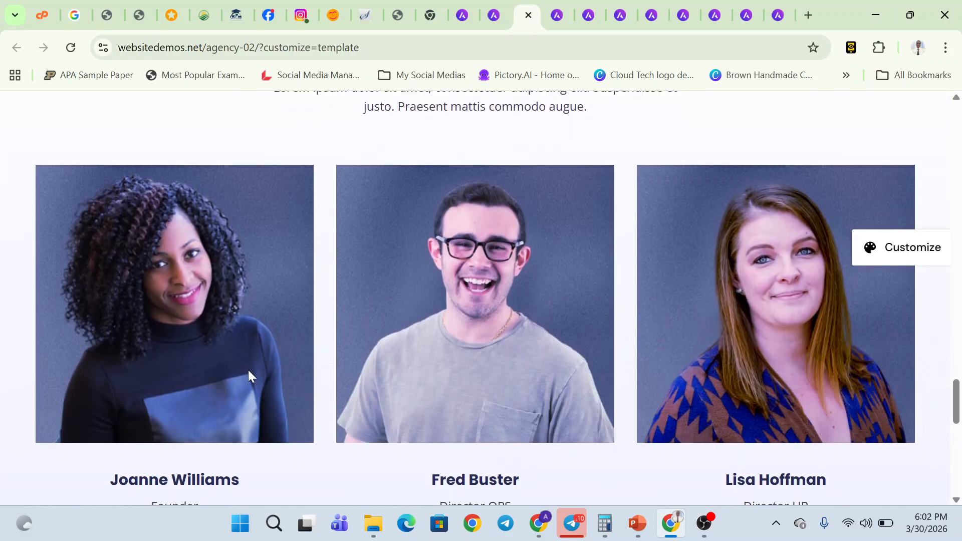
scroll(248, 370, "down", 4)
scroll(548, 256, "down", 8)
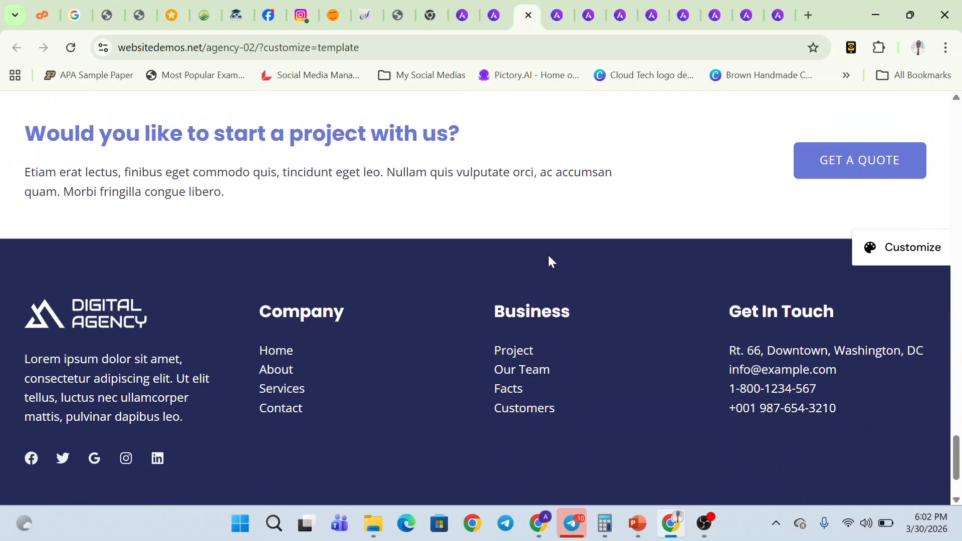
left_click(549, 260)
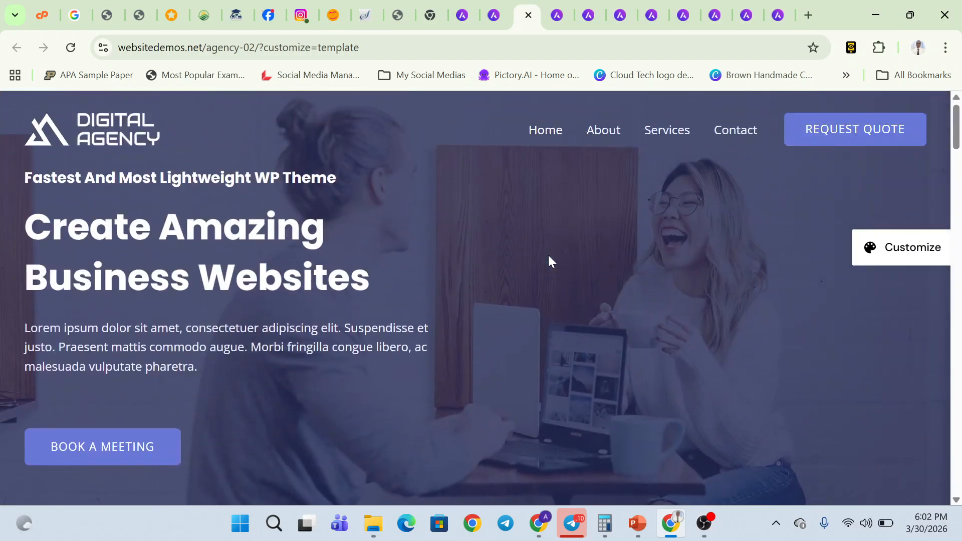
- Open the demo site's About page and scroll down through its content
left_click(595, 141)
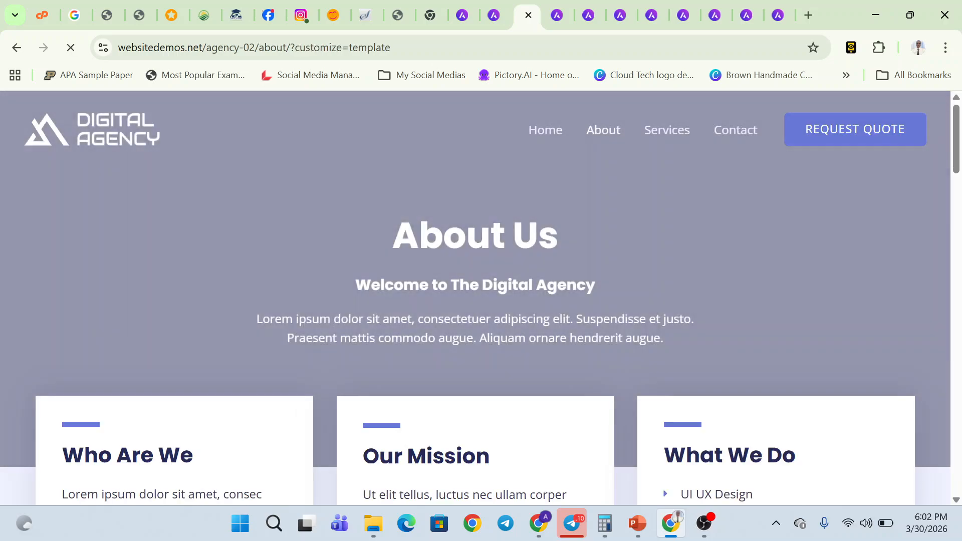
scroll(481, 342, "down", 5)
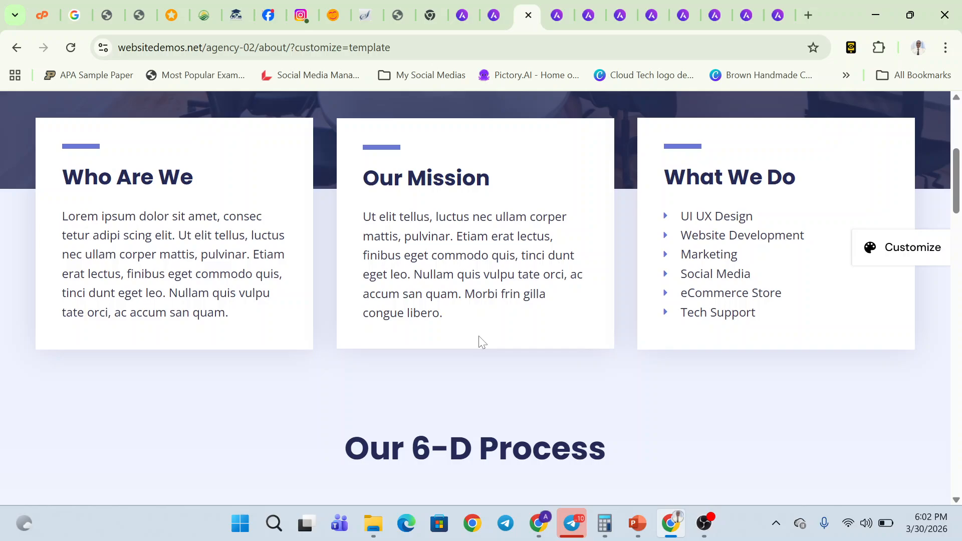
scroll(479, 341, "up", 6)
scroll(479, 341, "down", 4)
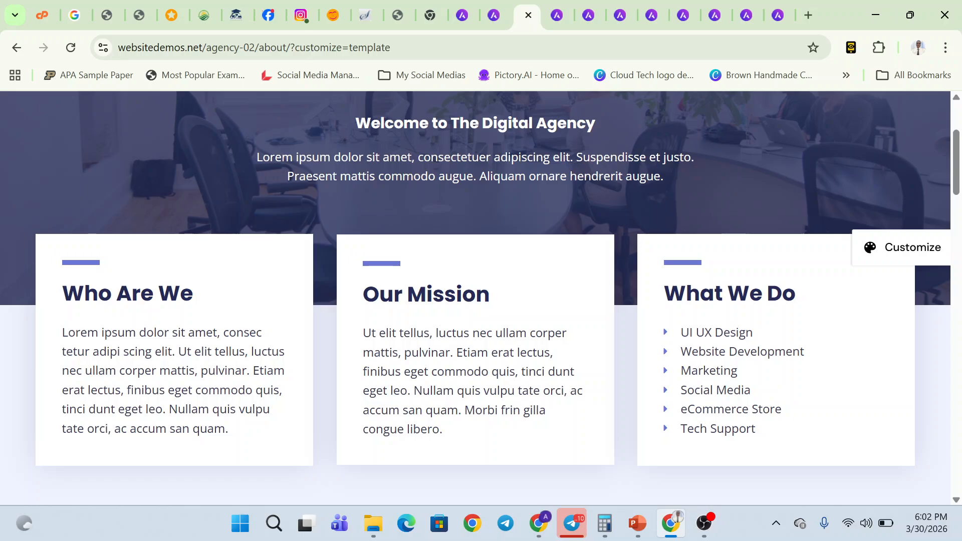
scroll(479, 301, "down", 1)
scroll(479, 301, "up", 4)
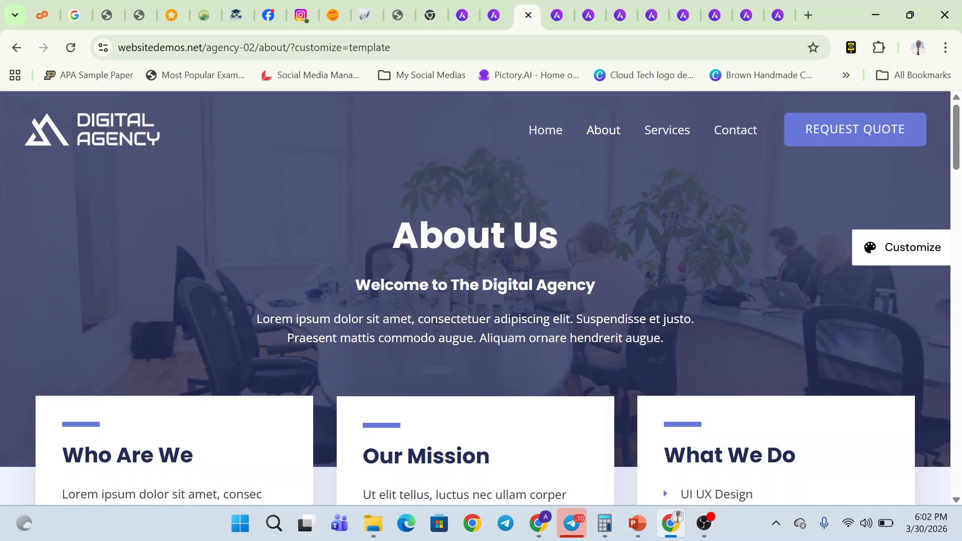
scroll(479, 301, "down", 4)
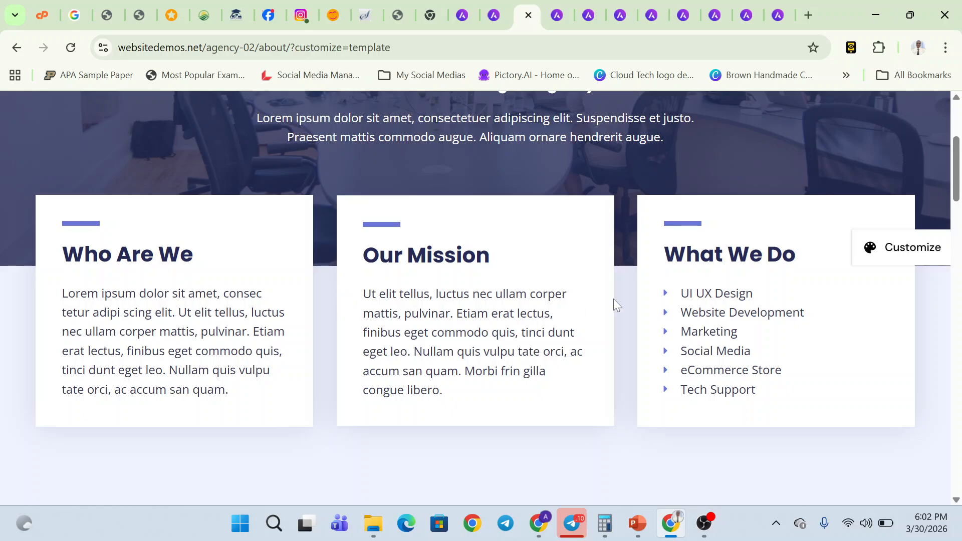
scroll(683, 393, "down", 8)
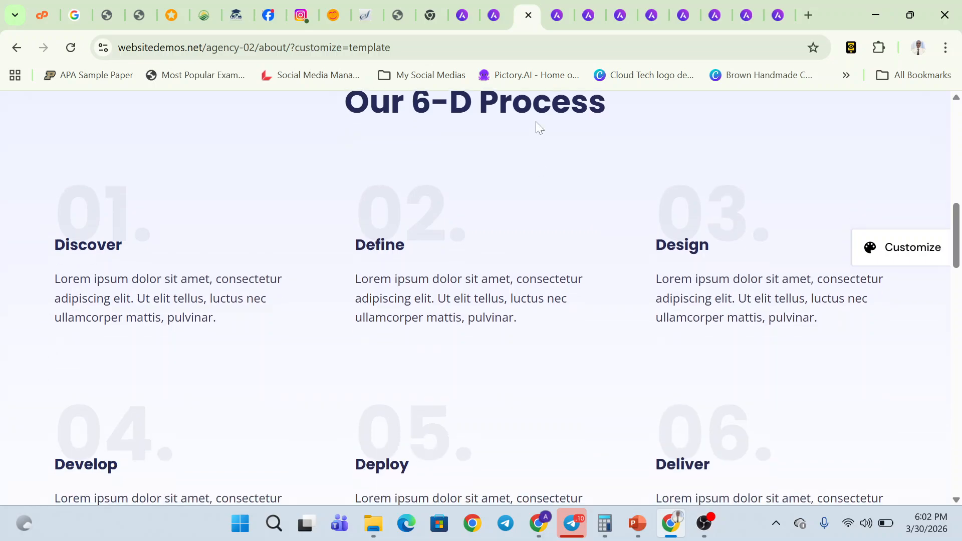
scroll(327, 241, "down", 1)
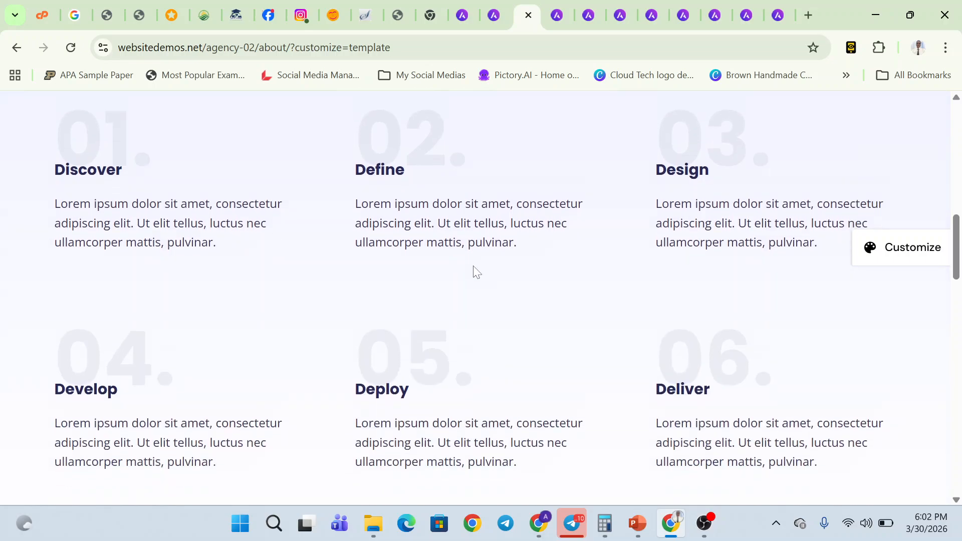
scroll(476, 272, "down", 7)
scroll(476, 272, "up", 3)
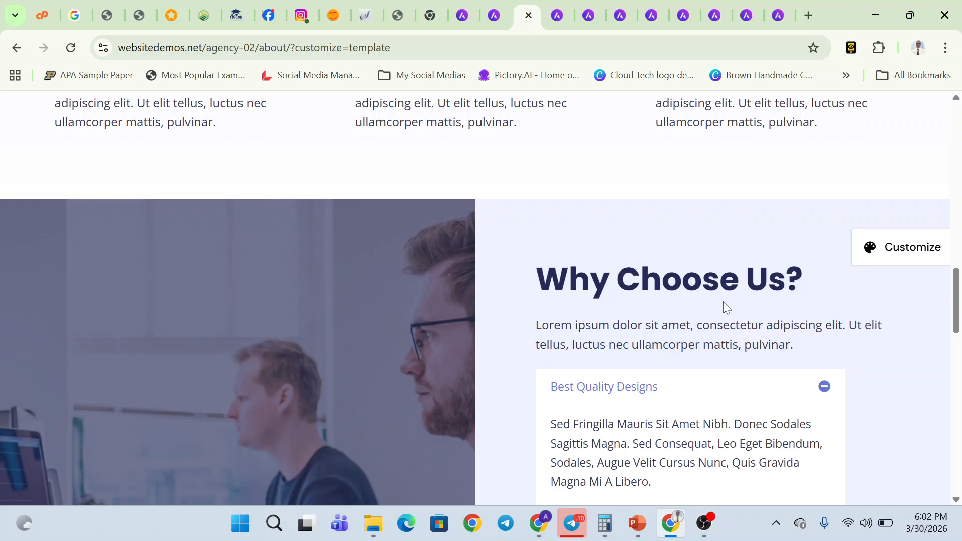
scroll(747, 301, "down", 2)
- Toggle the Why Choose Us answers: Best Quality Designs, 24x7 Live Support, Result Oriented Projects, Award Winning Support Team
left_click(824, 300)
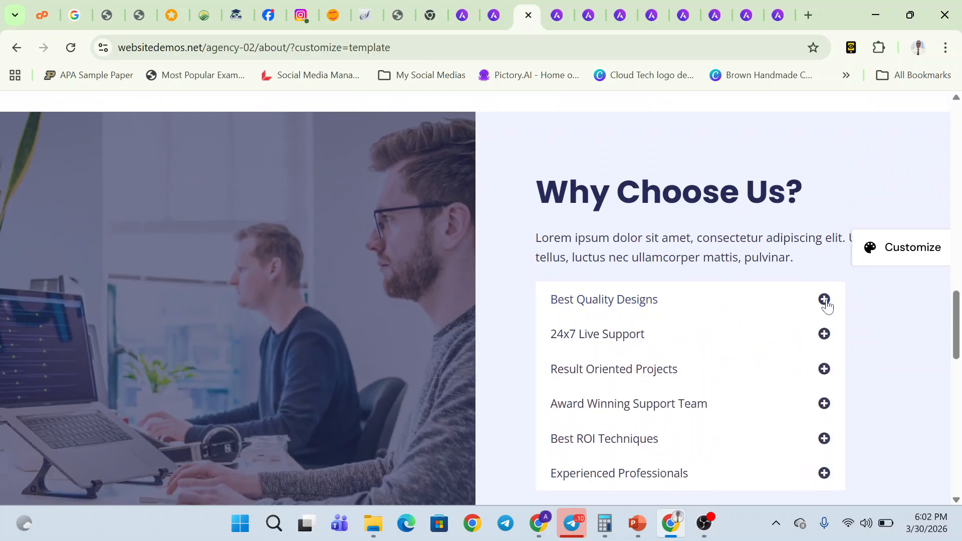
left_click(825, 334)
scroll(817, 350, "down", 3)
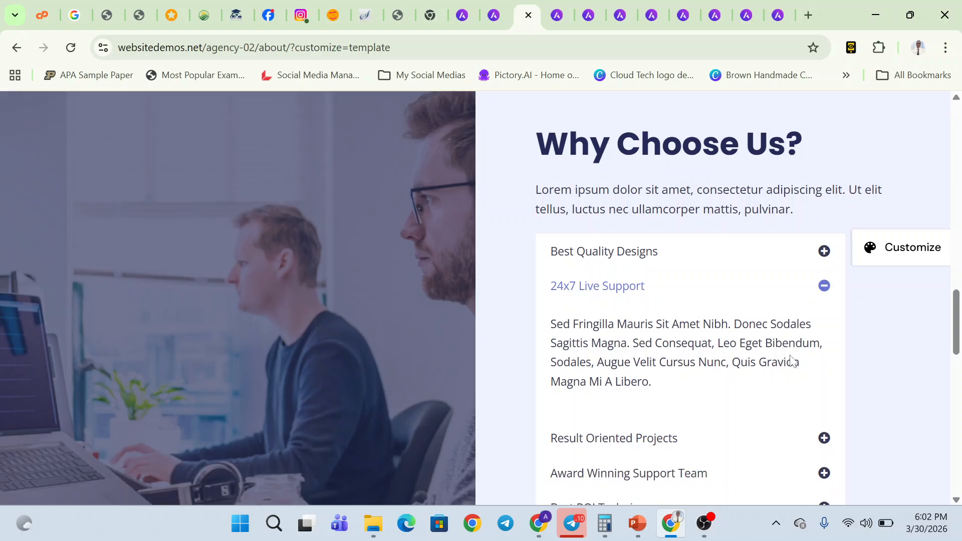
left_click(824, 350)
scroll(800, 346, "down", 2)
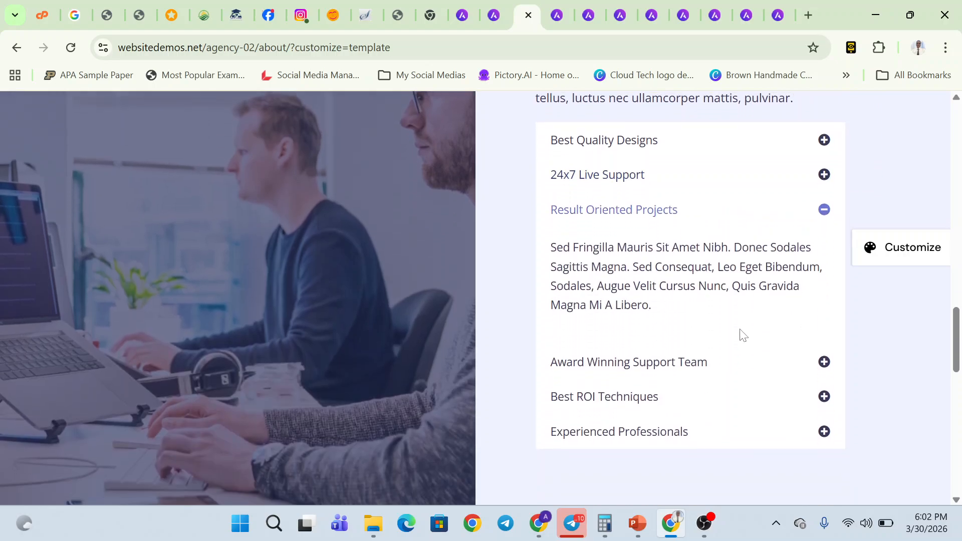
left_click(823, 281)
scroll(634, 263, "down", 5)
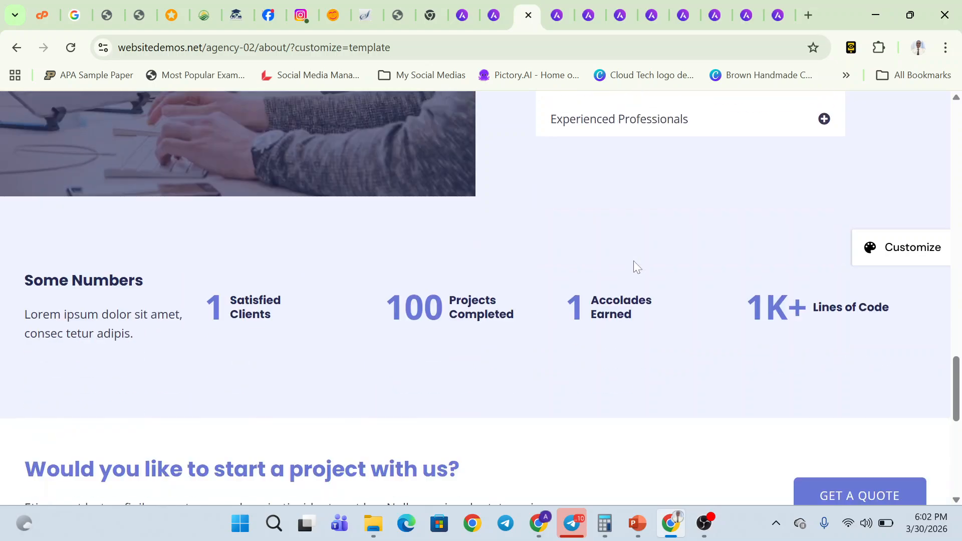
- Scroll the rest of the About page, then return to the Digital Agency templates listing
scroll(634, 261, "up", 6)
scroll(521, 232, "down", 6)
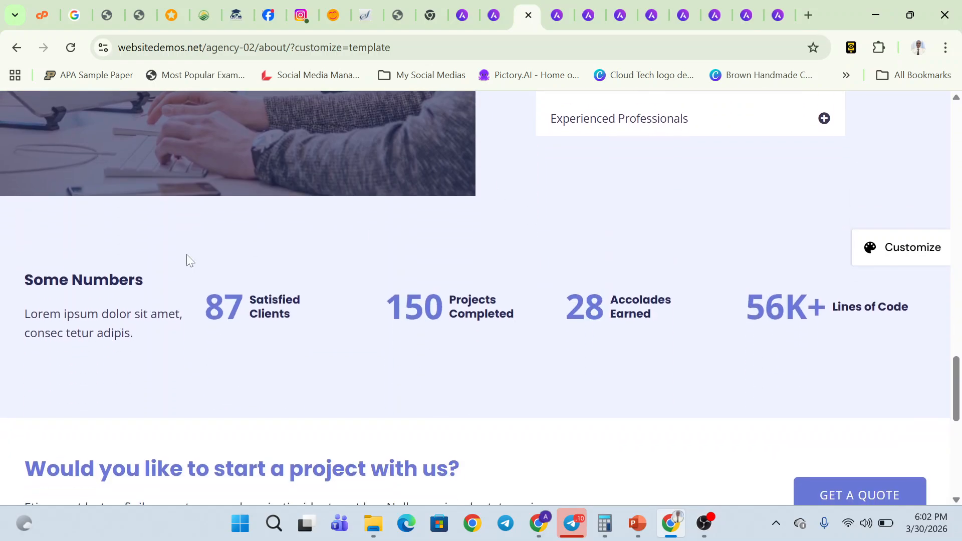
scroll(654, 304, "down", 1)
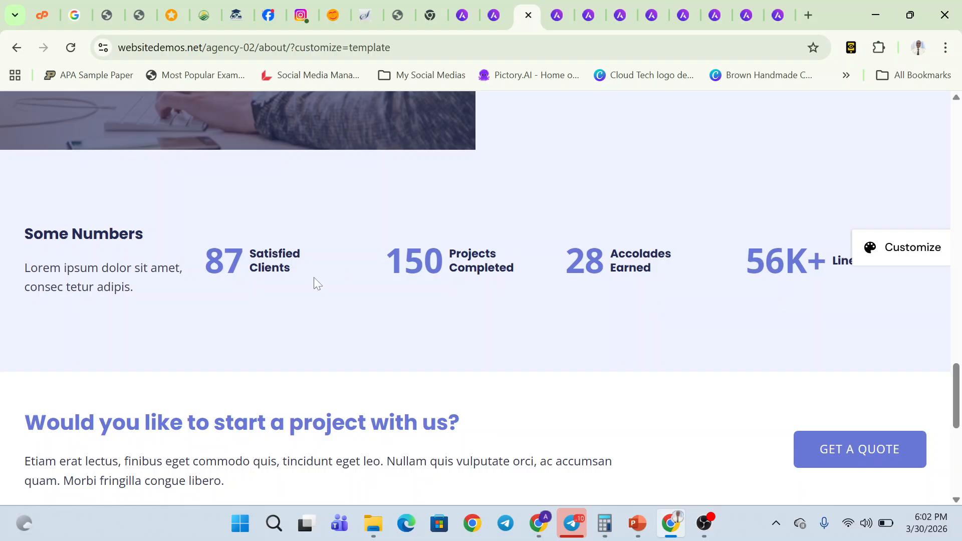
scroll(537, 258, "down", 6)
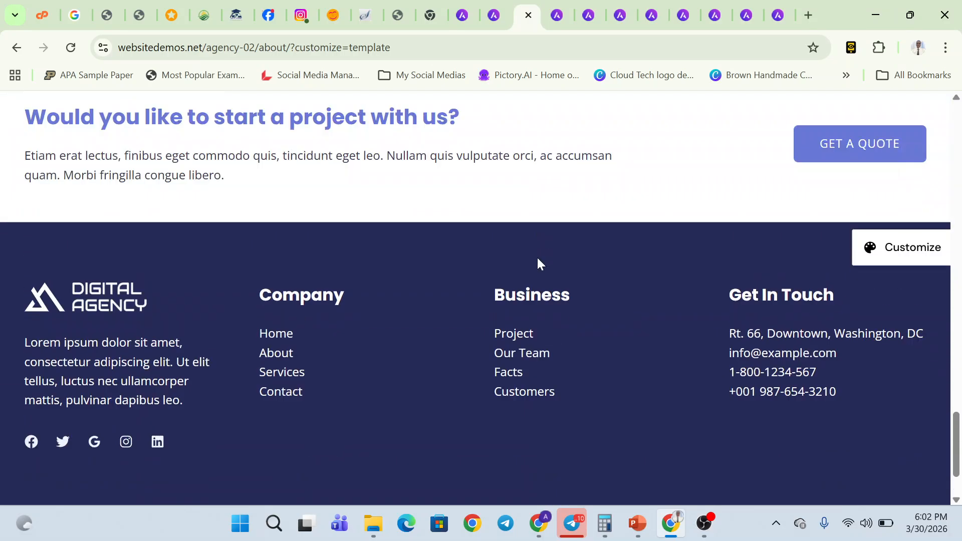
scroll(537, 257, "up", 20)
scroll(540, 264, "up", 3)
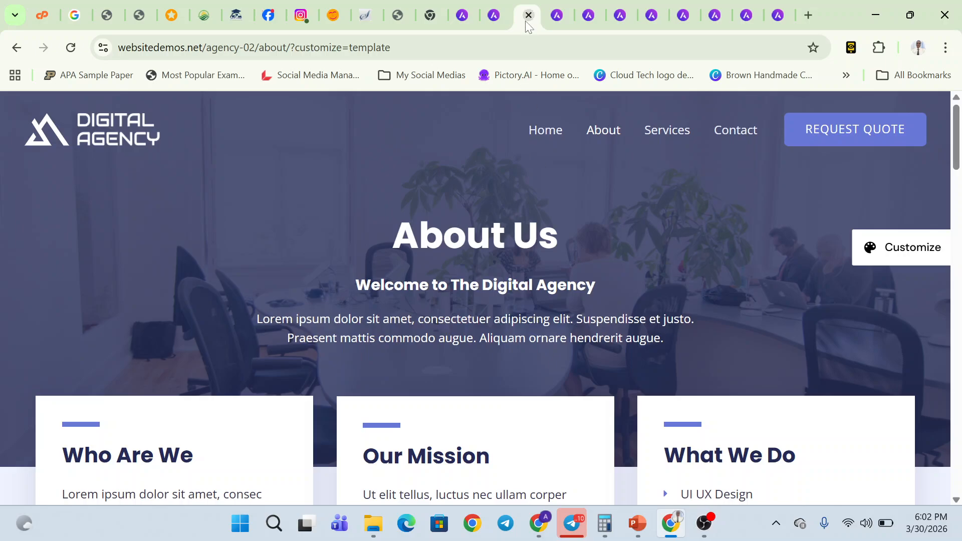
left_click(495, 14)
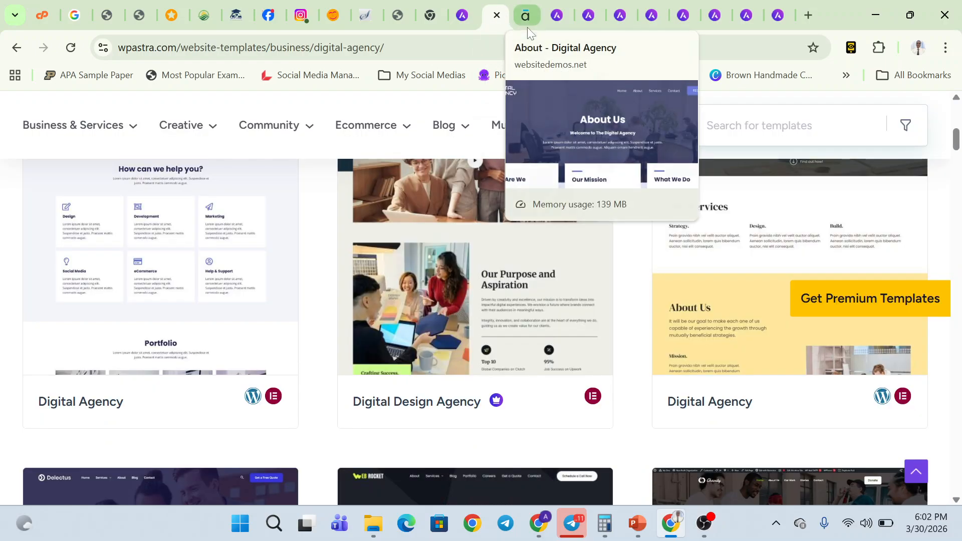
- Switch to the Electrician templates listing and scroll through its designs
left_click(528, 27)
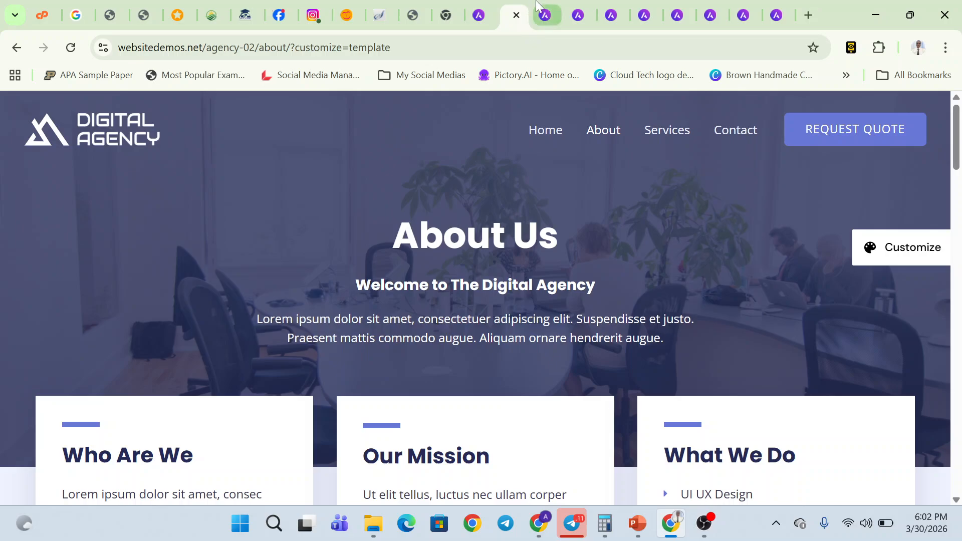
left_click(551, 15)
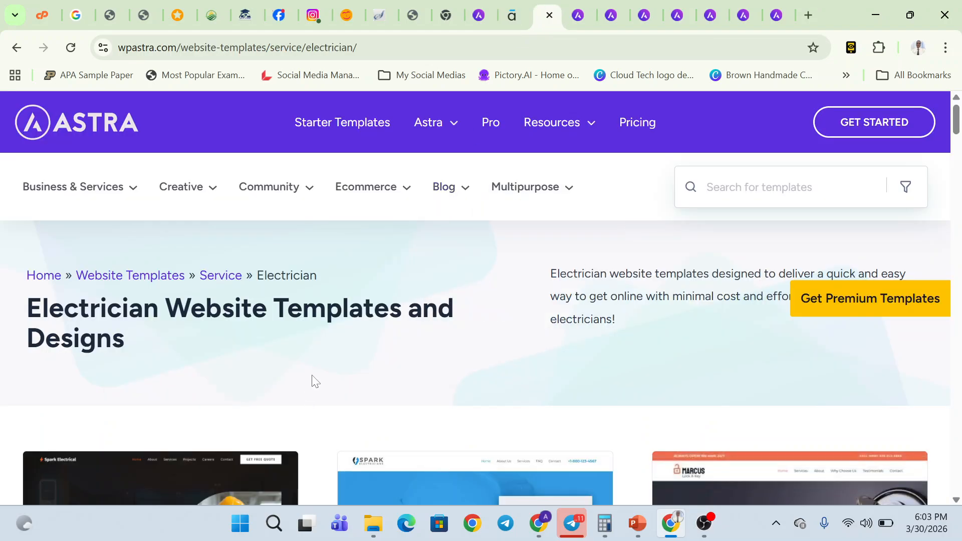
scroll(314, 381, "down", 3)
scroll(314, 381, "down", 2)
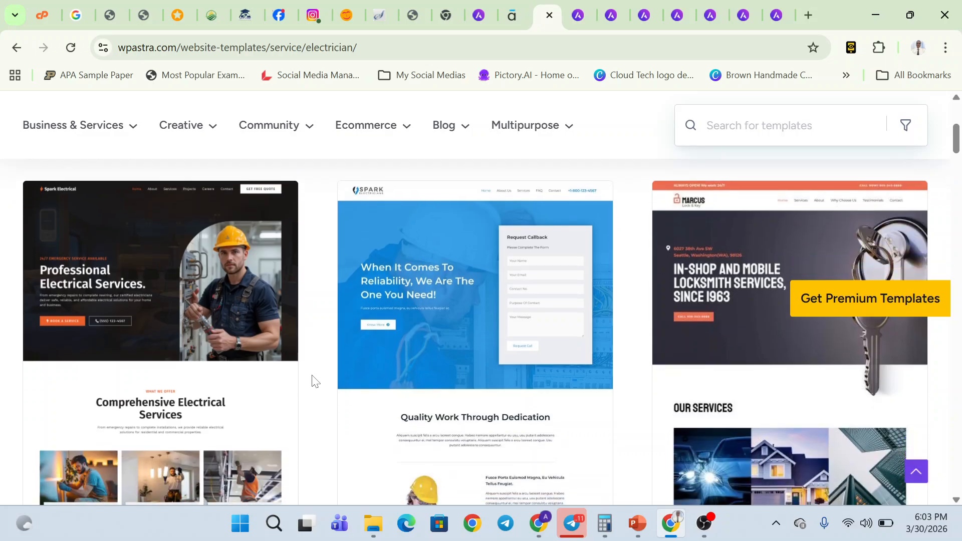
scroll(314, 381, "down", 3)
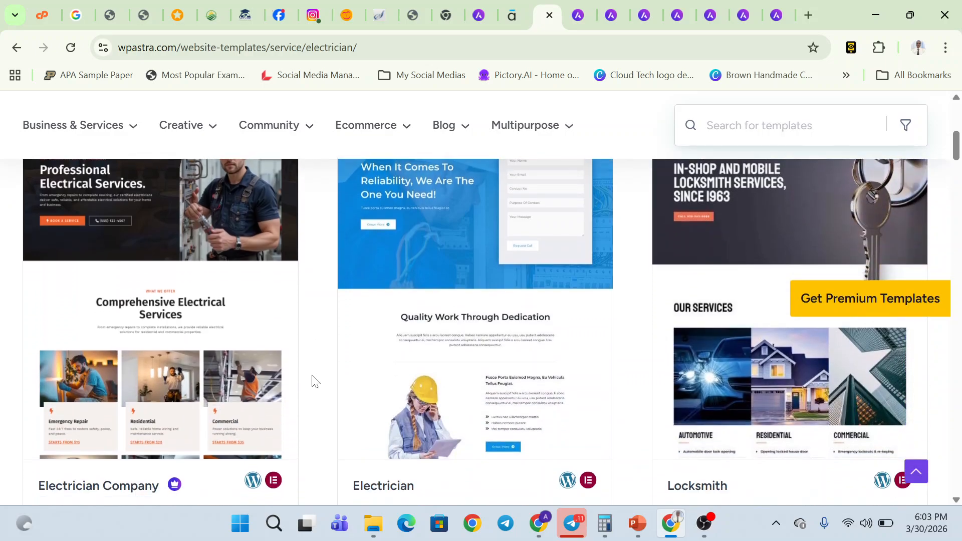
scroll(312, 382, "up", 2)
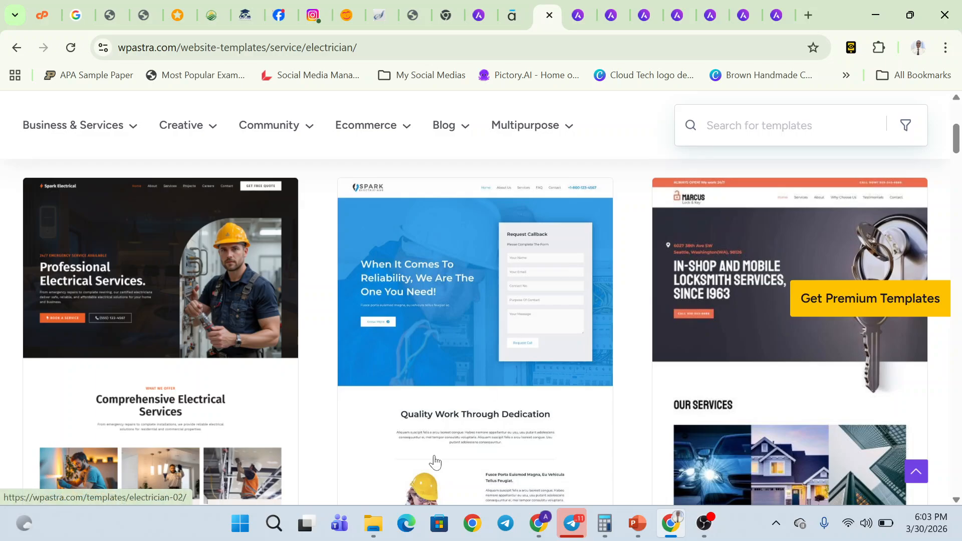
scroll(435, 460, "down", 2)
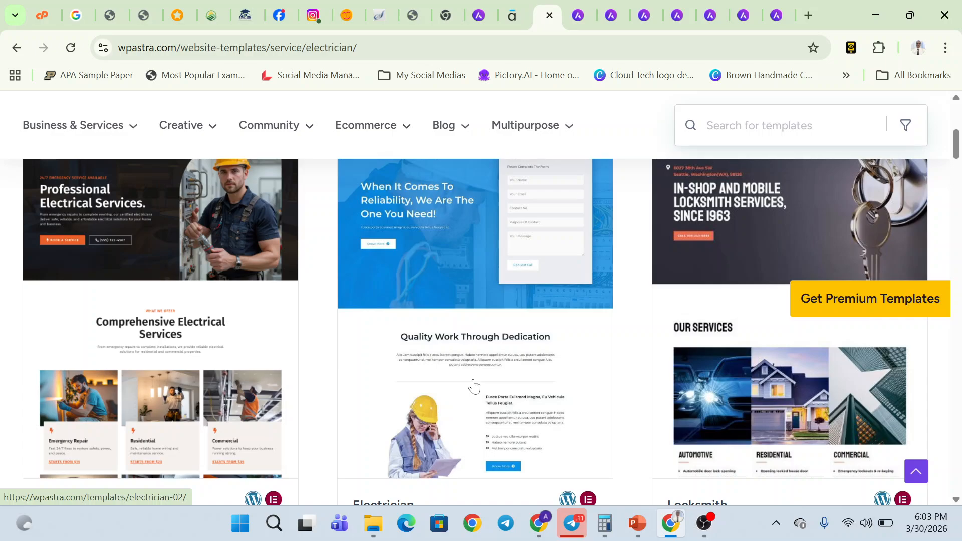
scroll(473, 386, "down", 6)
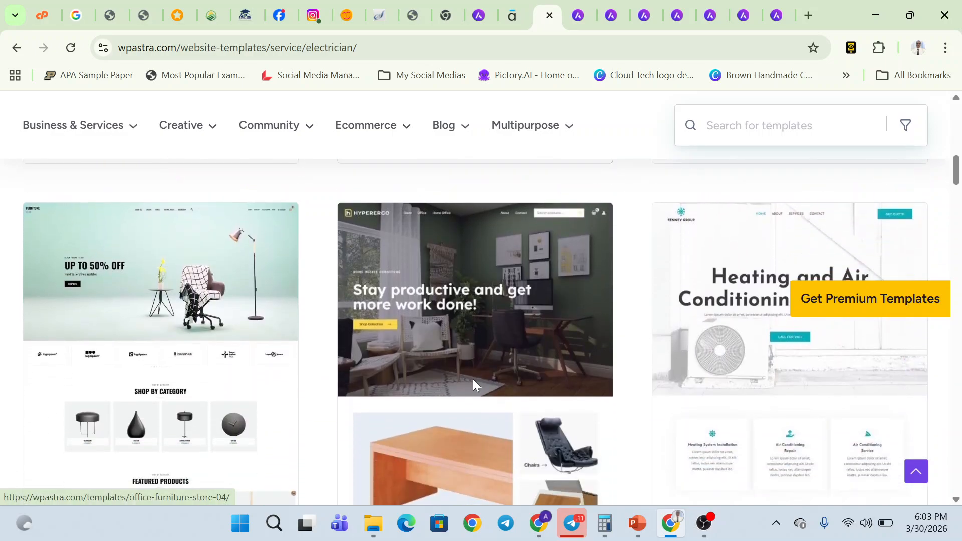
scroll(473, 386, "up", 5)
- View the Digital Agency demo's home page via its DIGITAL AGENCY logo
left_click(518, 5)
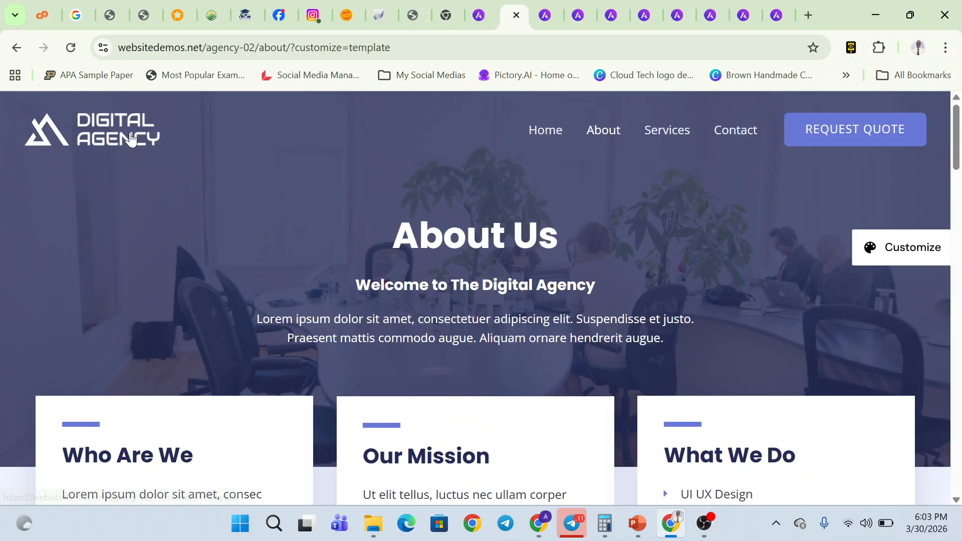
left_click(137, 149)
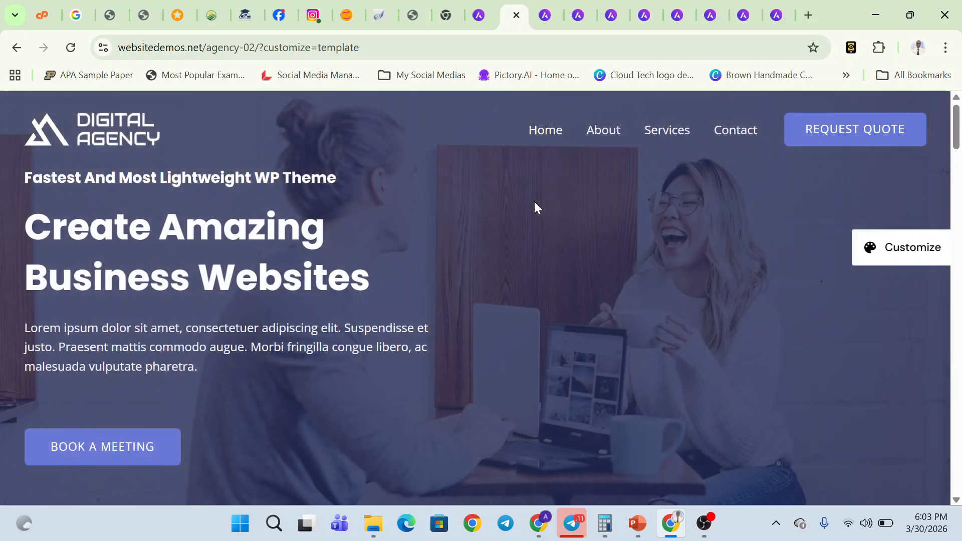
scroll(534, 202, "down", 1)
scroll(522, 198, "up", 1)
- Return to the Electrician listing showing Electrician Company, Electrician and Locksmith designs
left_click(543, 3)
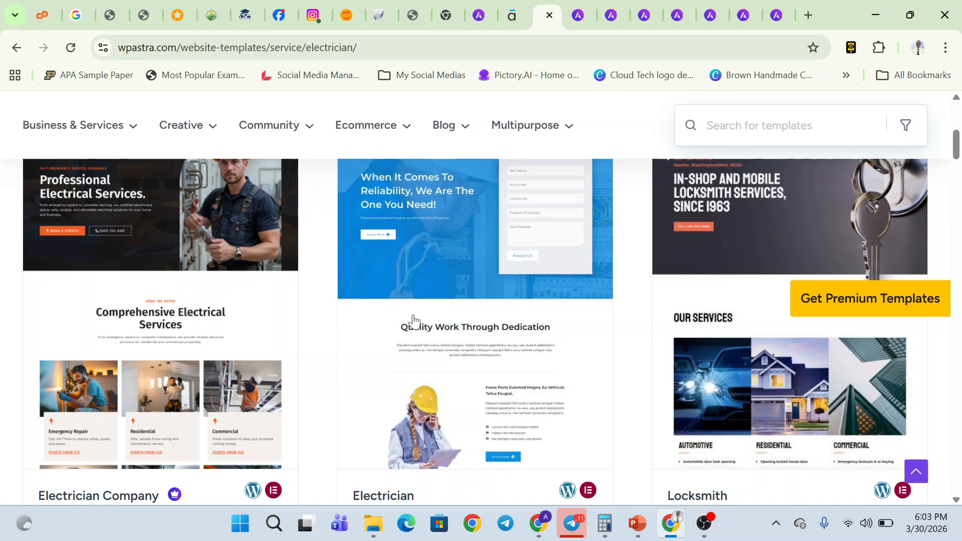
scroll(269, 206, "up", 8)
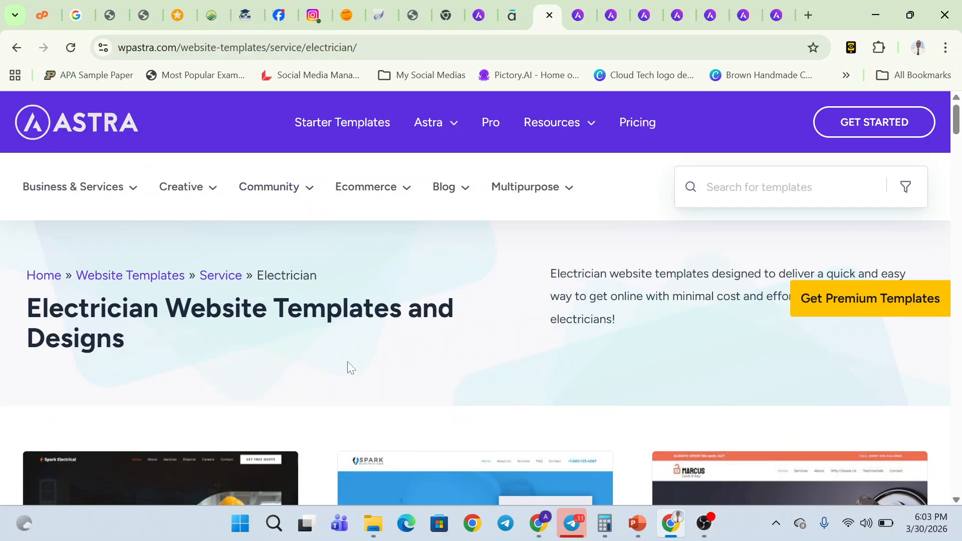
scroll(306, 328, "down", 5)
scroll(307, 331, "down", 1)
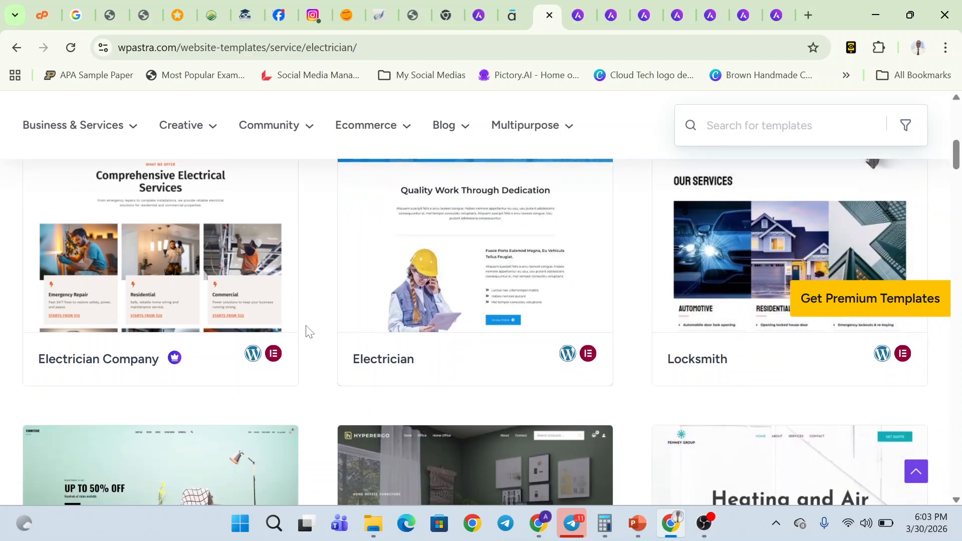
scroll(307, 331, "up", 5)
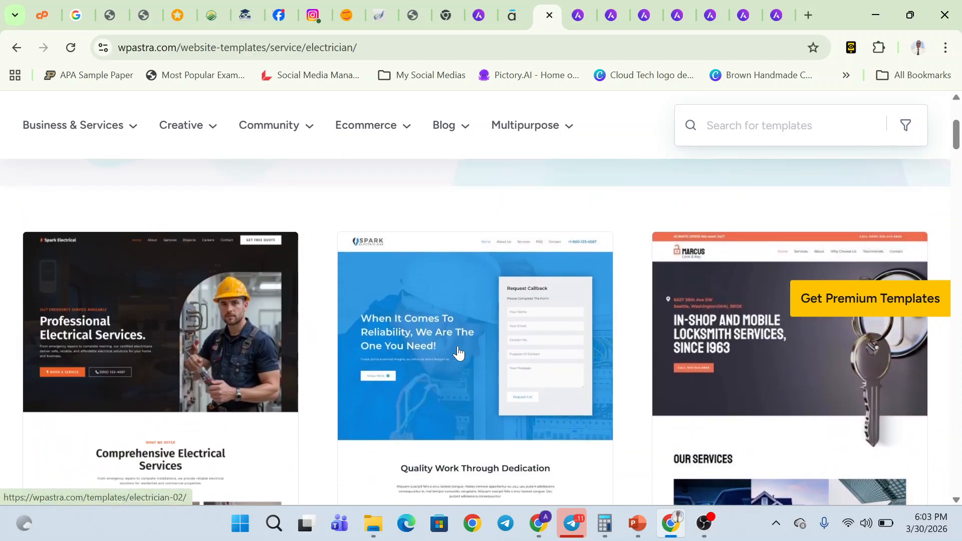
- Open the Electrician template's details page and launch its live preview
left_click(480, 363)
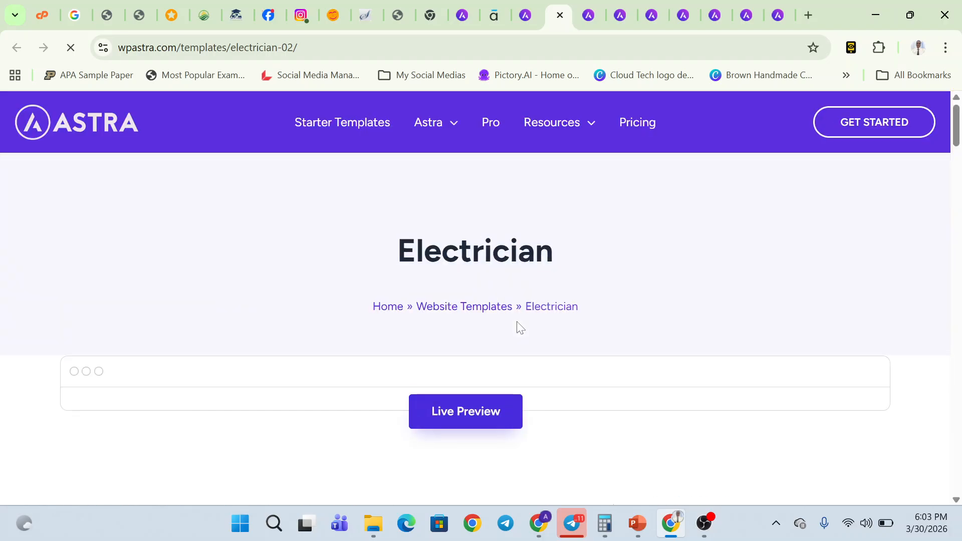
scroll(434, 447, "down", 5)
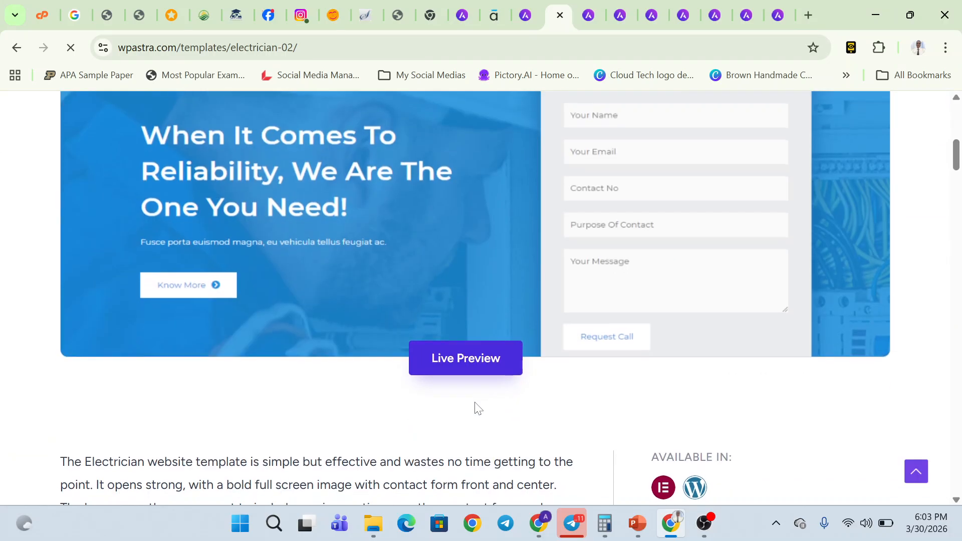
left_click(461, 373)
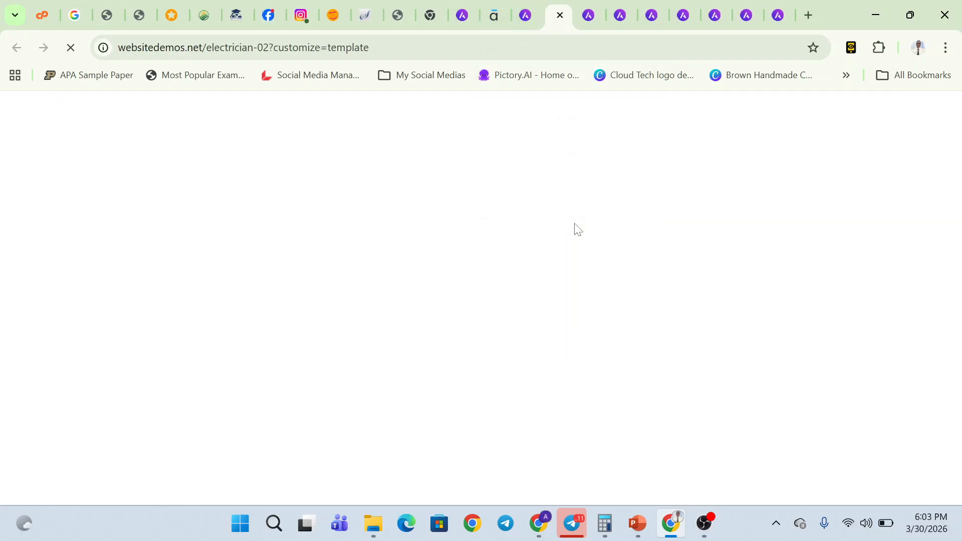
left_click(534, 8)
- Scroll the Electrician listing down to the Heating And A/C Technician card
scroll(396, 367, "down", 6)
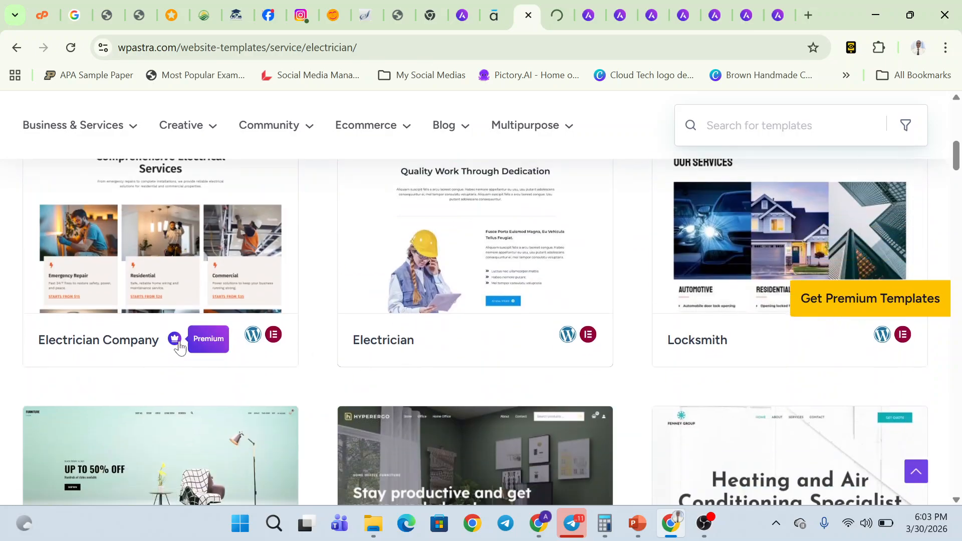
scroll(214, 317, "up", 4)
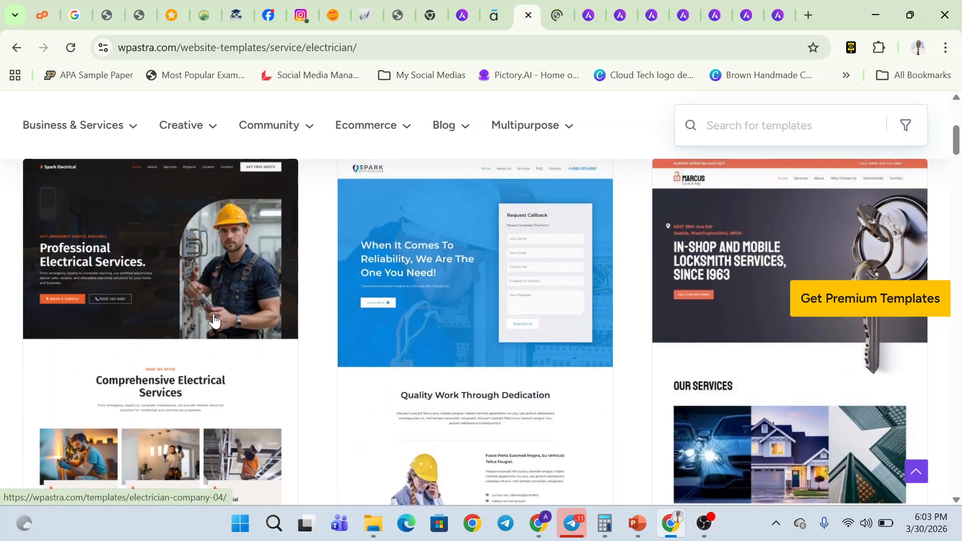
scroll(225, 415, "down", 3)
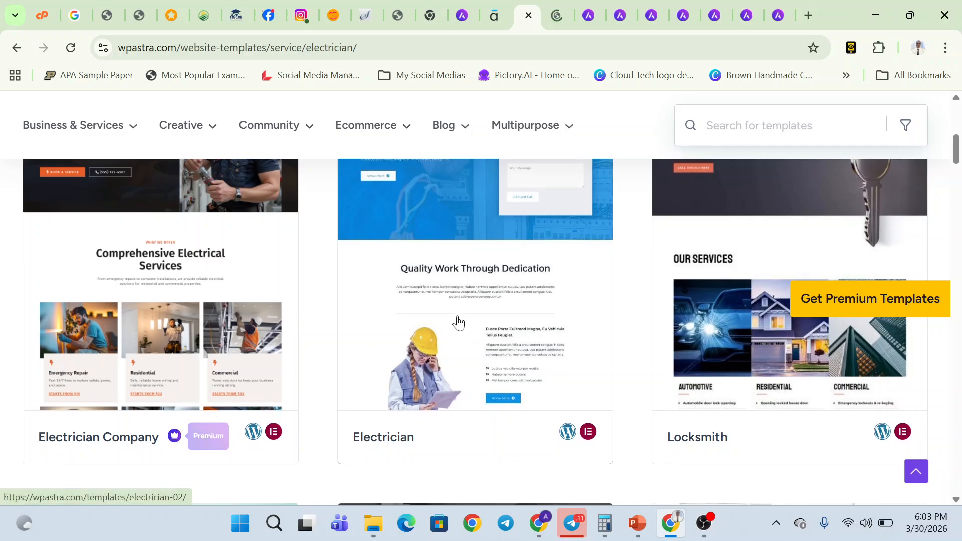
scroll(855, 414, "down", 6)
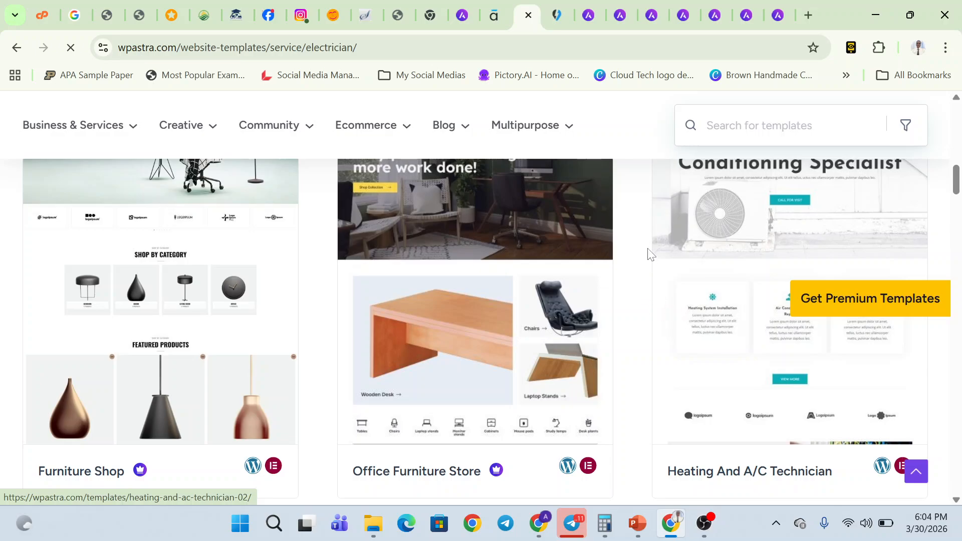
- Open the Heating And A/C Technician template page and launch its live demo
left_click(677, 312)
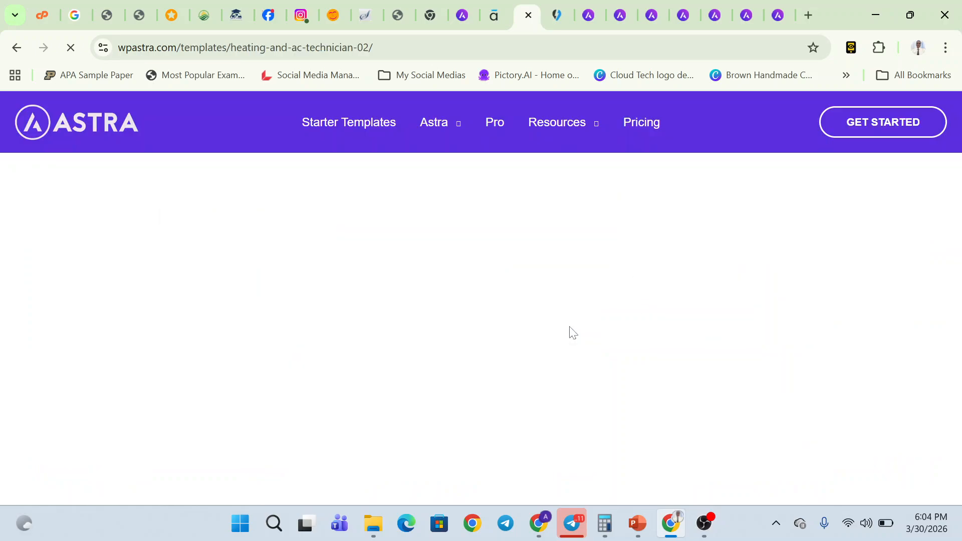
scroll(521, 375, "down", 10)
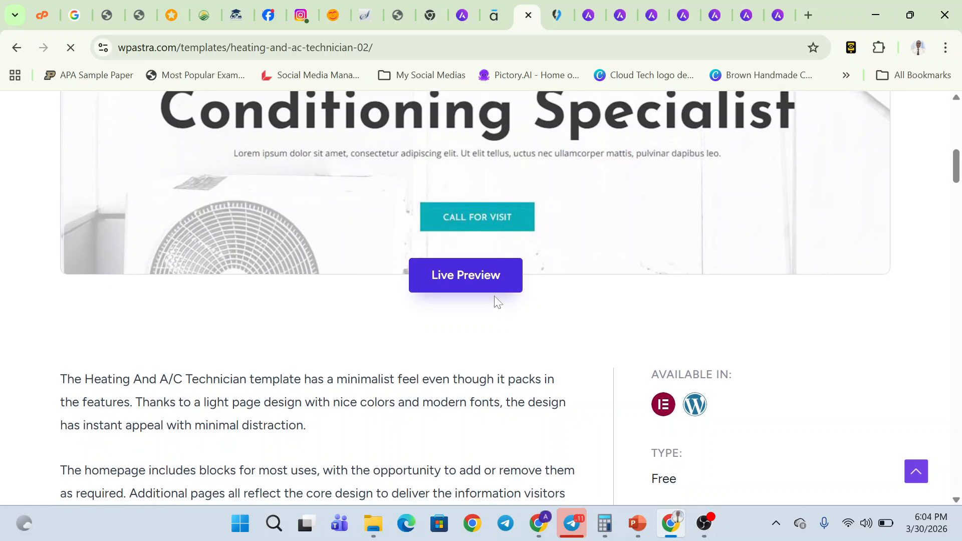
left_click(489, 281)
left_click(504, 14)
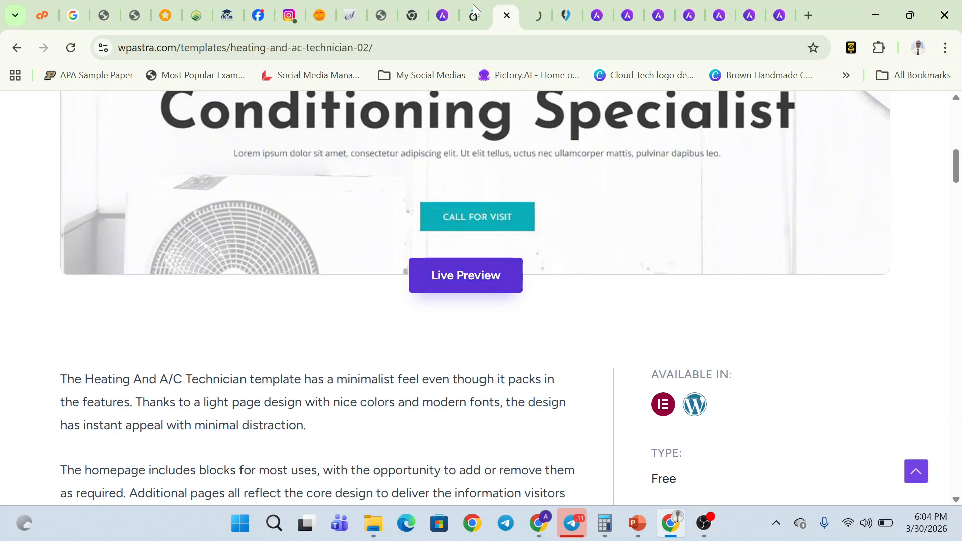
left_click(16, 46)
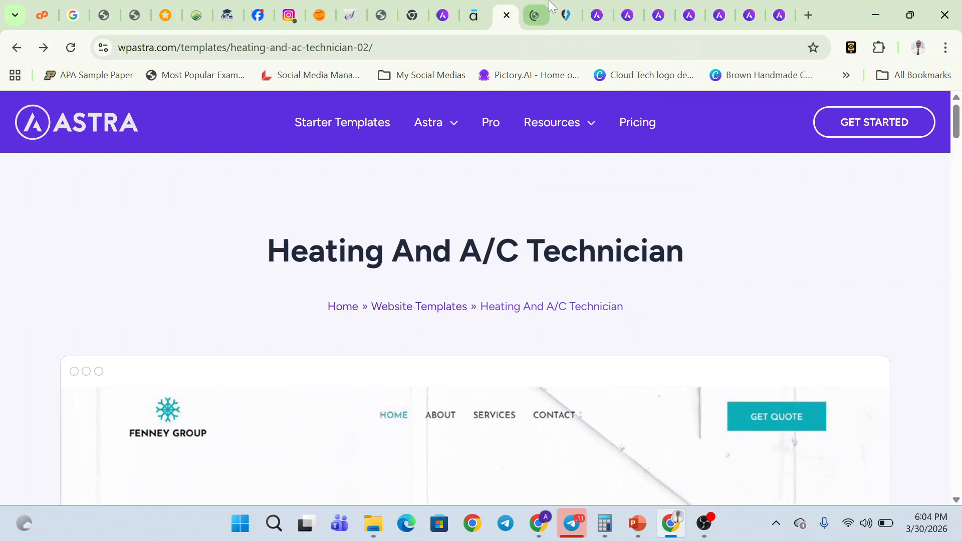
left_click(551, 5)
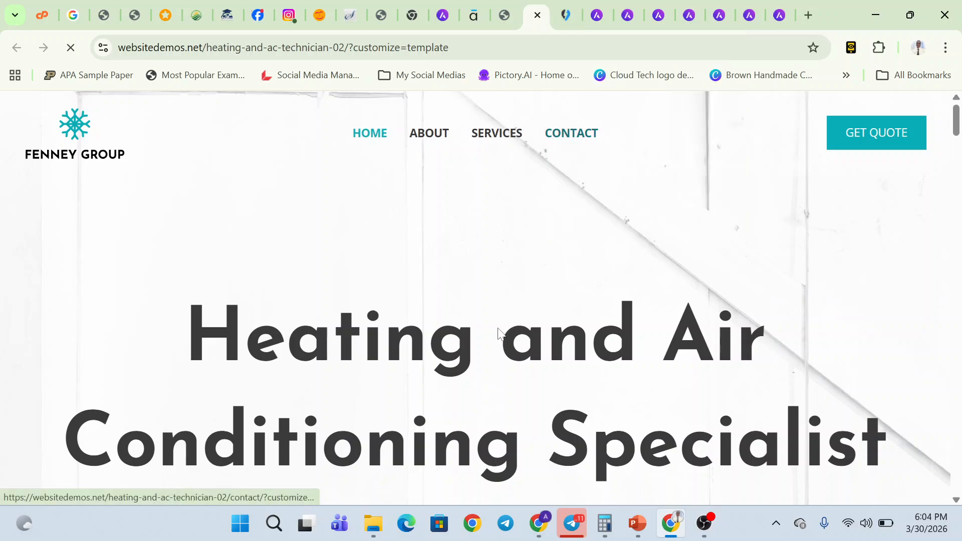
- Scroll through the heating demo's home page and its About Us page
scroll(499, 334, "down", 10)
scroll(498, 331, "down", 20)
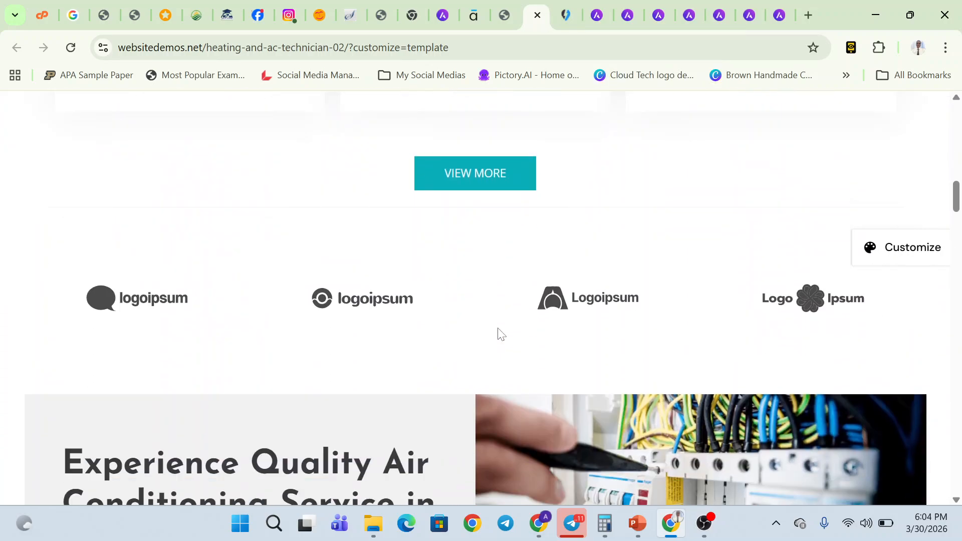
scroll(499, 331, "up", 20)
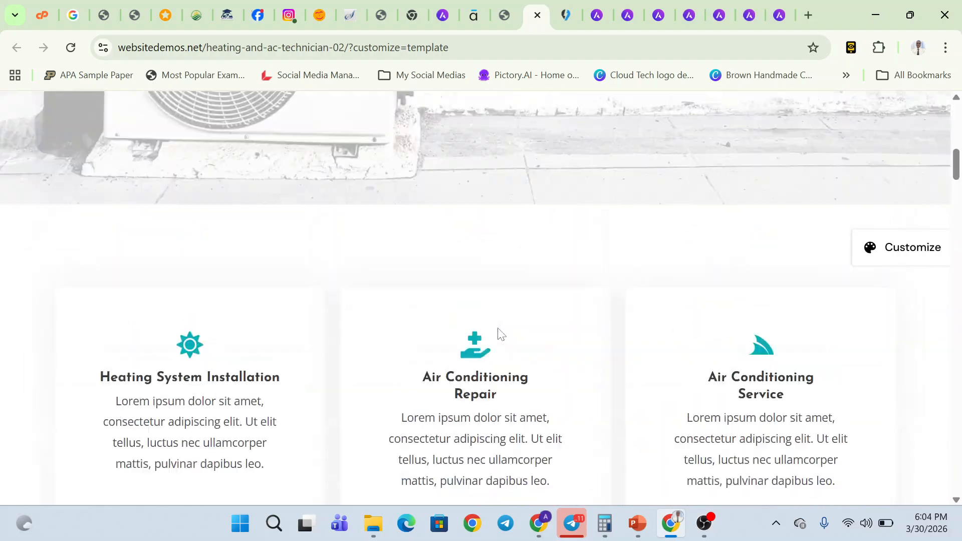
left_click(437, 141)
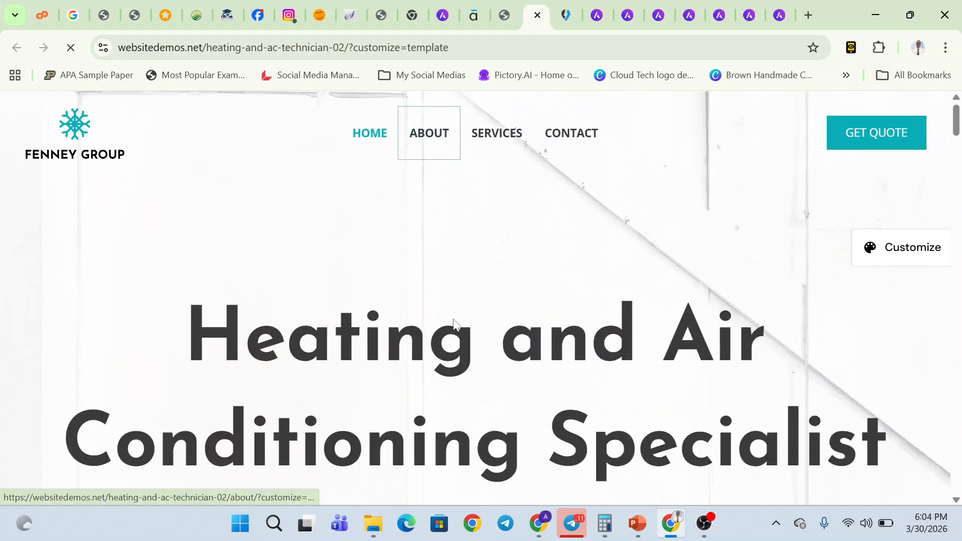
scroll(456, 324, "down", 3)
scroll(455, 325, "down", 20)
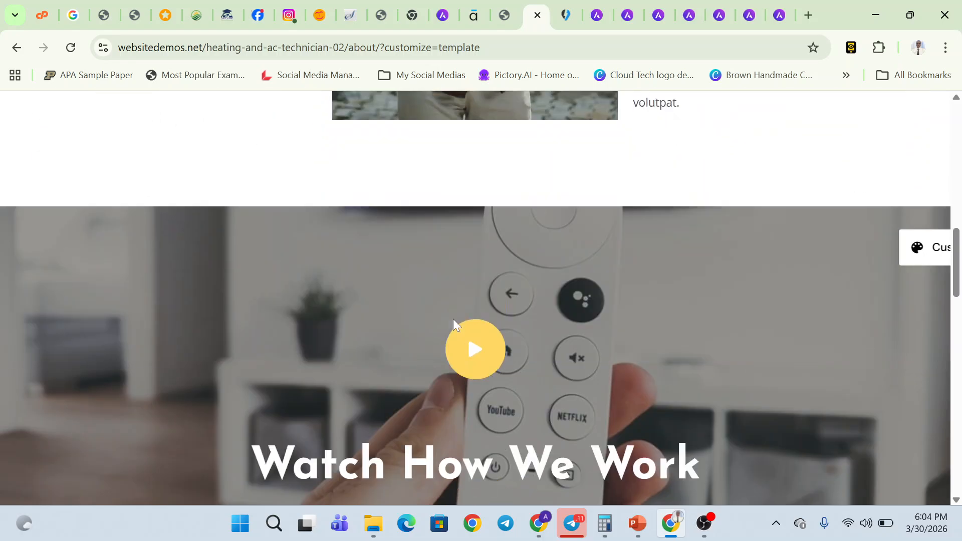
scroll(453, 321, "up", 20)
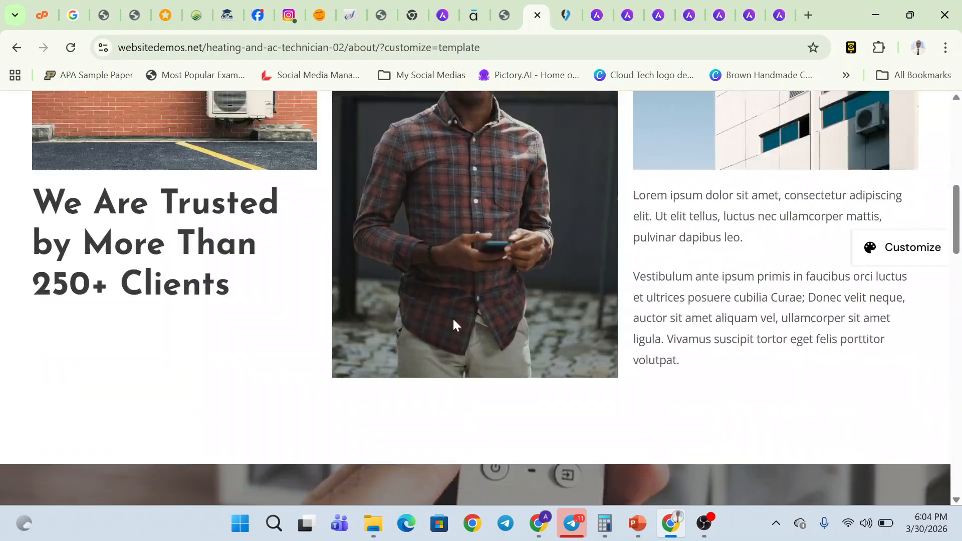
- Browse the demo's Services page, then move on to the Doctor templates listing
left_click(489, 133)
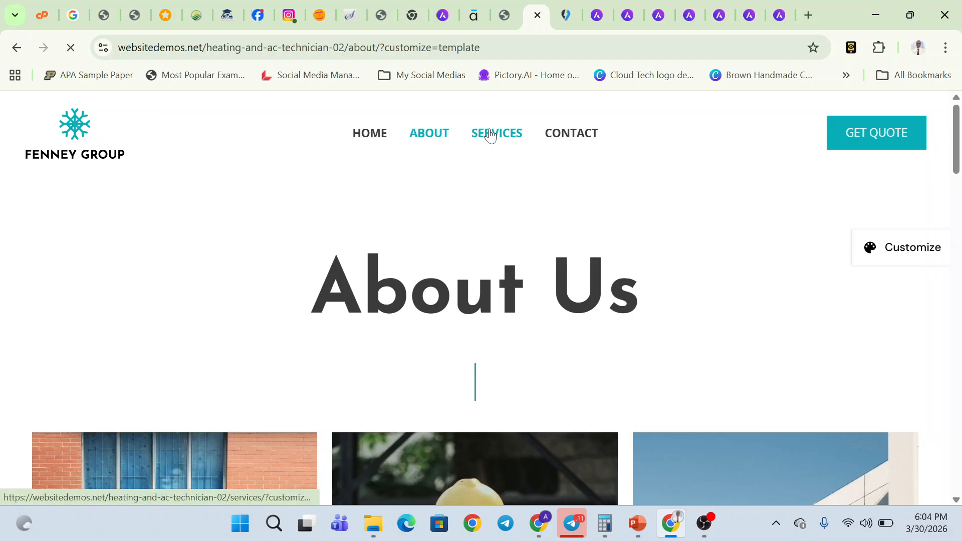
scroll(498, 279, "down", 18)
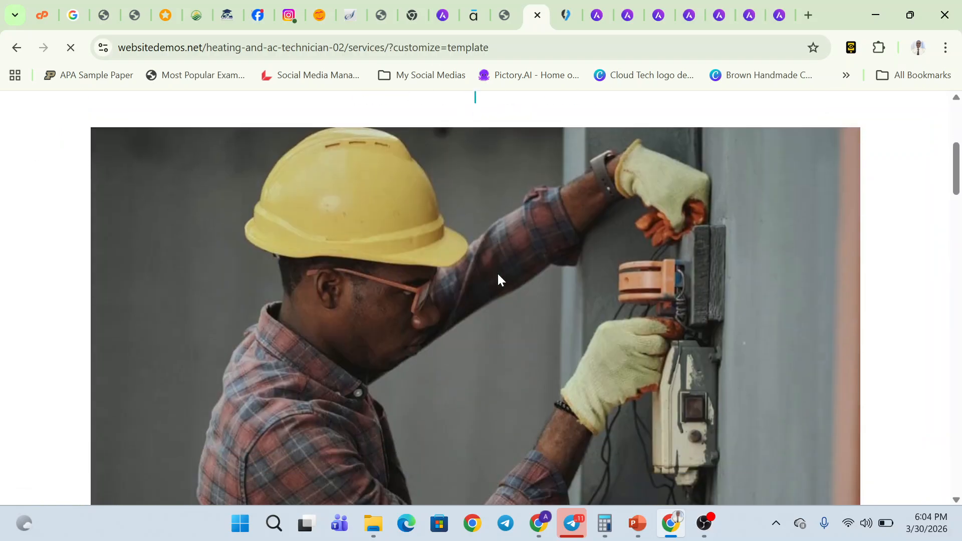
scroll(499, 277, "up", 10)
left_click(596, 14)
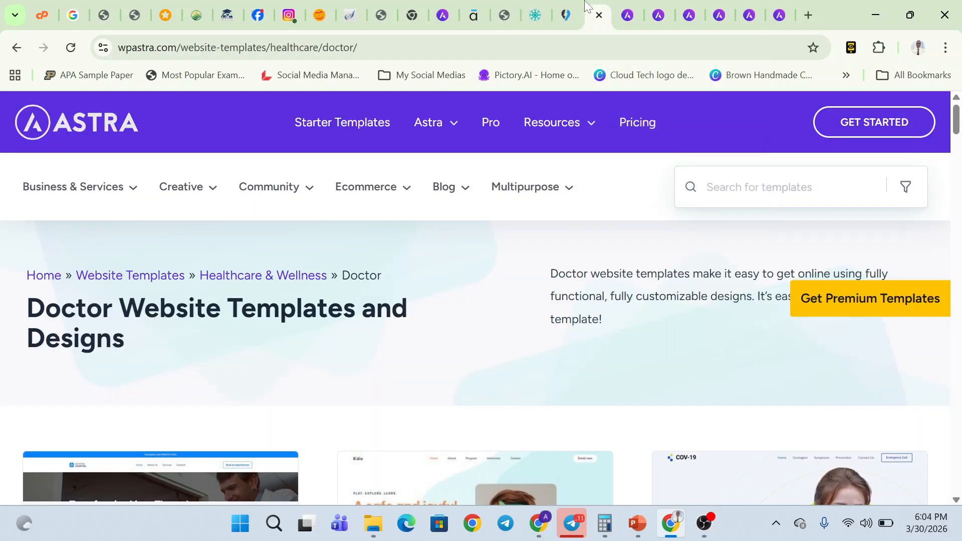
- Scroll the electrician-02 demo down to its footer and back, then reopen the heating Services page
left_click(567, 15)
scroll(531, 346, "down", 6)
scroll(530, 346, "up", 8)
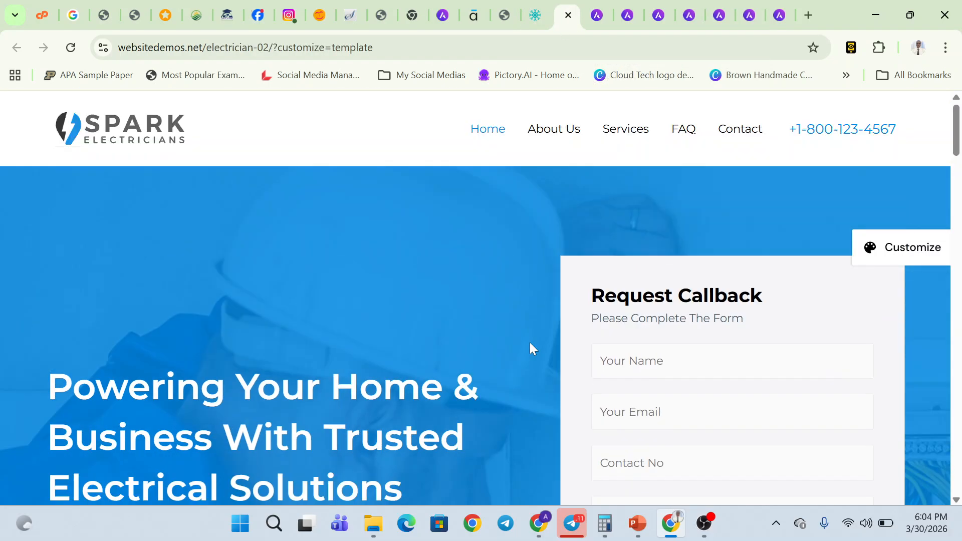
scroll(530, 345, "down", 15)
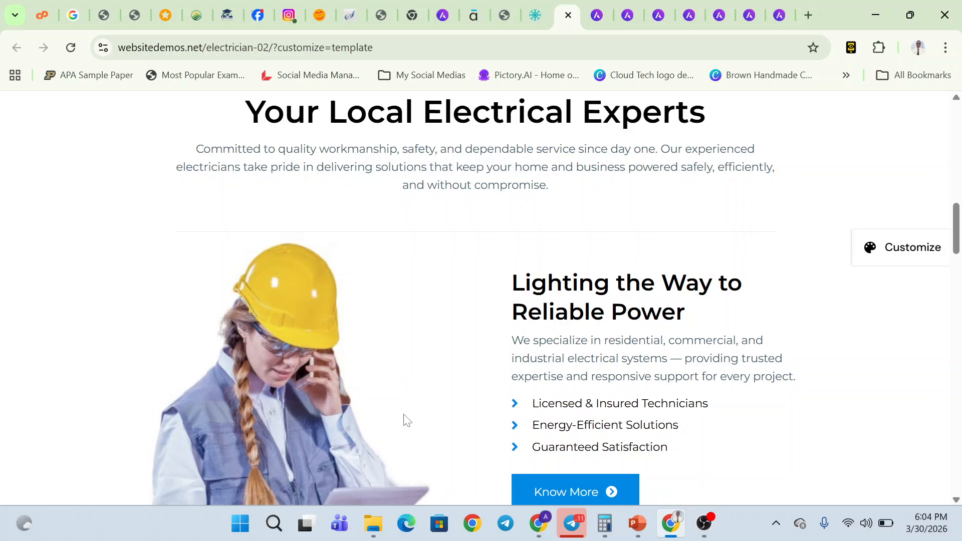
scroll(302, 241, "down", 3)
scroll(576, 360, "down", 6)
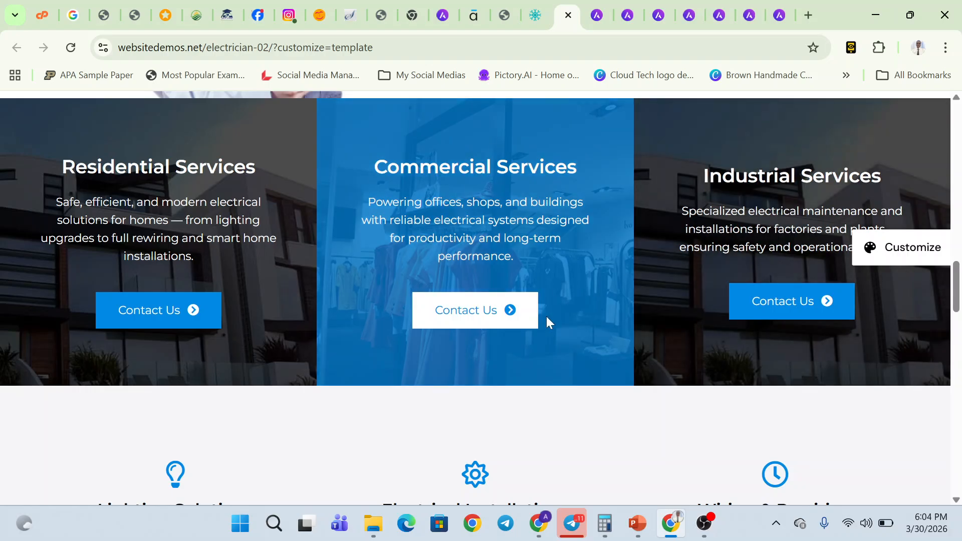
scroll(646, 286, "down", 15)
scroll(647, 293, "down", 10)
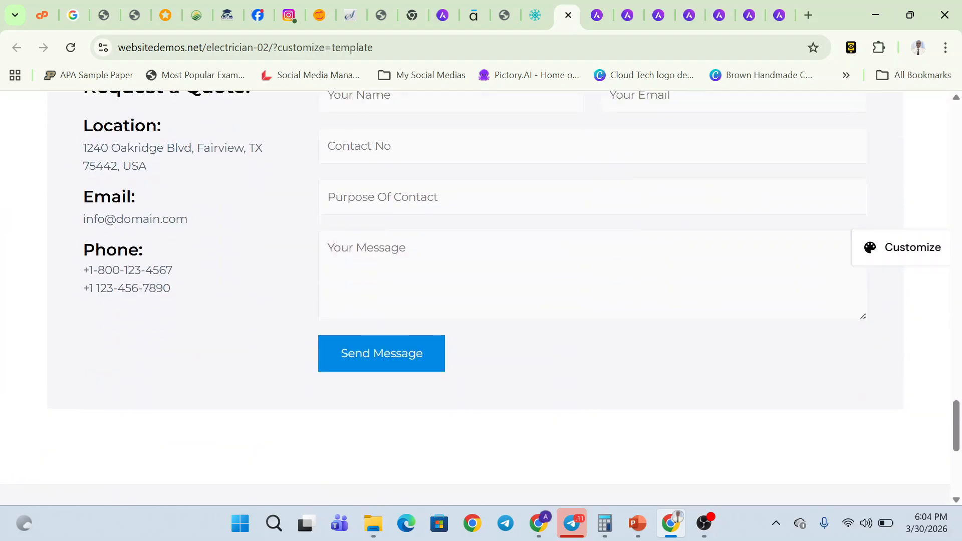
scroll(648, 294, "up", 12)
scroll(648, 294, "down", 12)
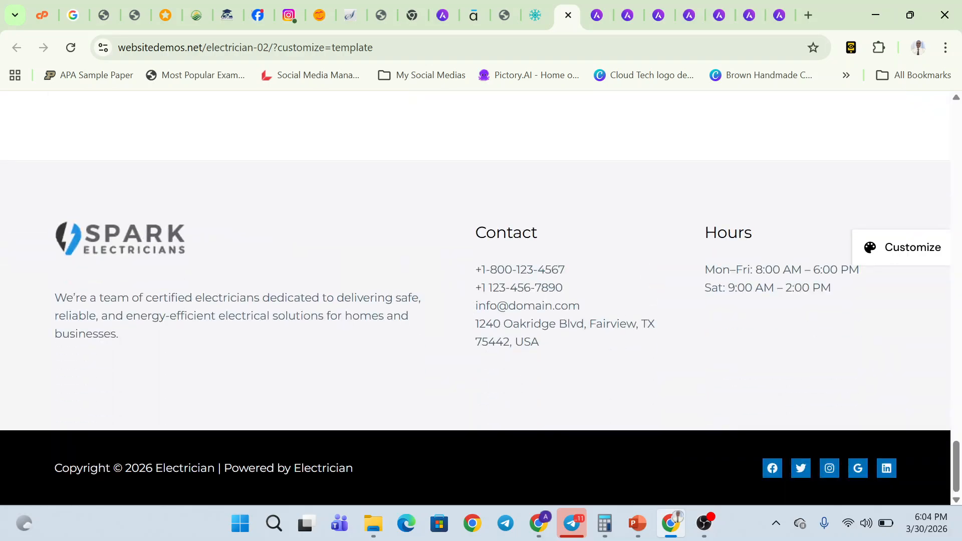
scroll(584, 328, "up", 20)
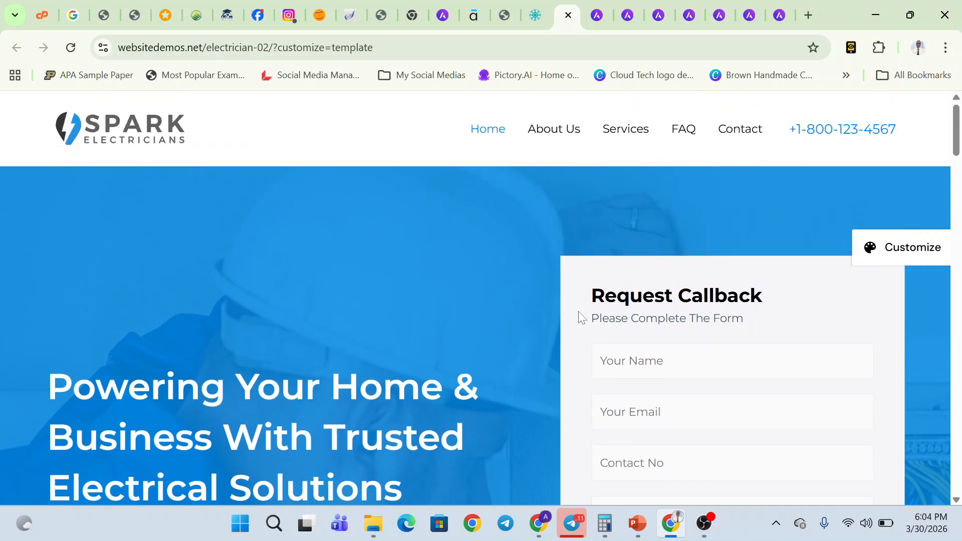
left_click(525, 15)
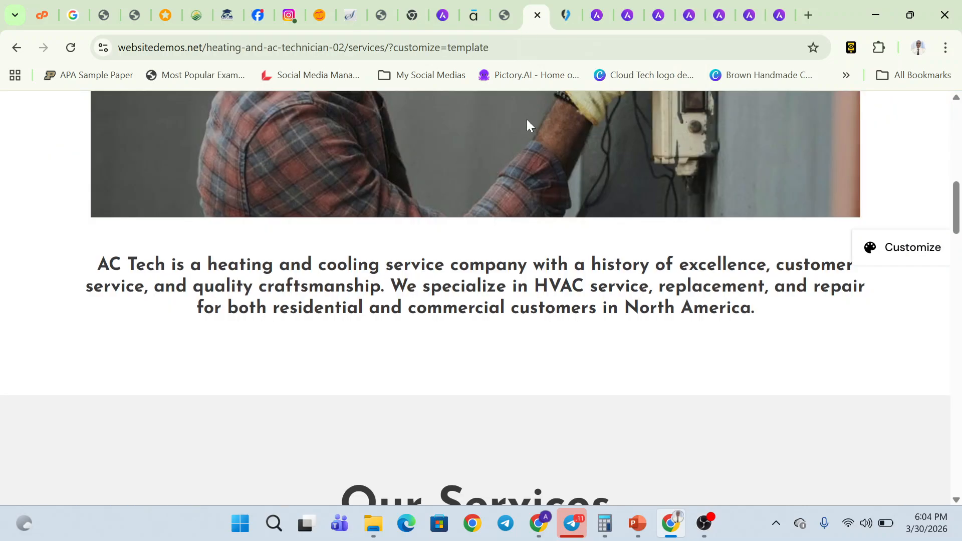
scroll(528, 122, "up", 8)
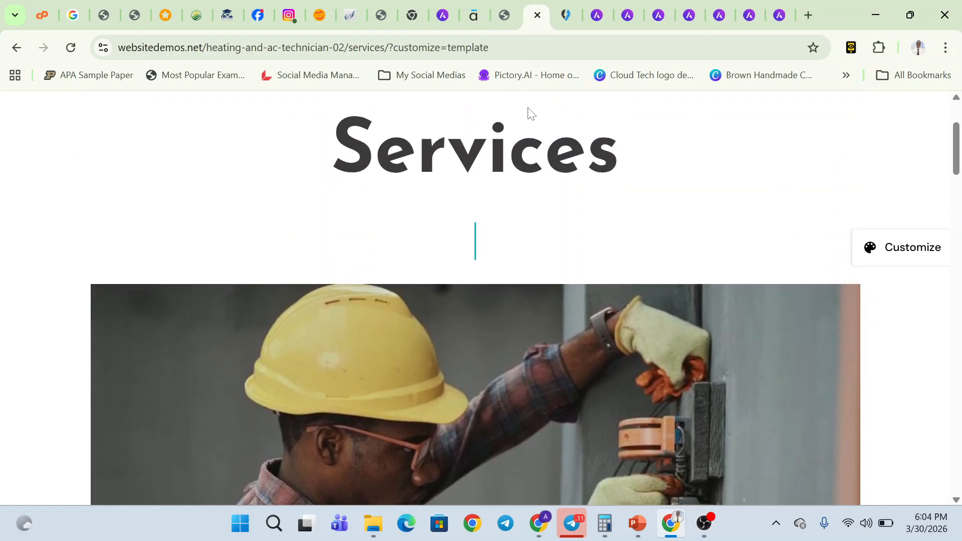
- Check the blog's installed themes under Appearance > Themes, then reopen the Heating And A/C Technician template
left_click(384, 10)
mouse_move(111, 334)
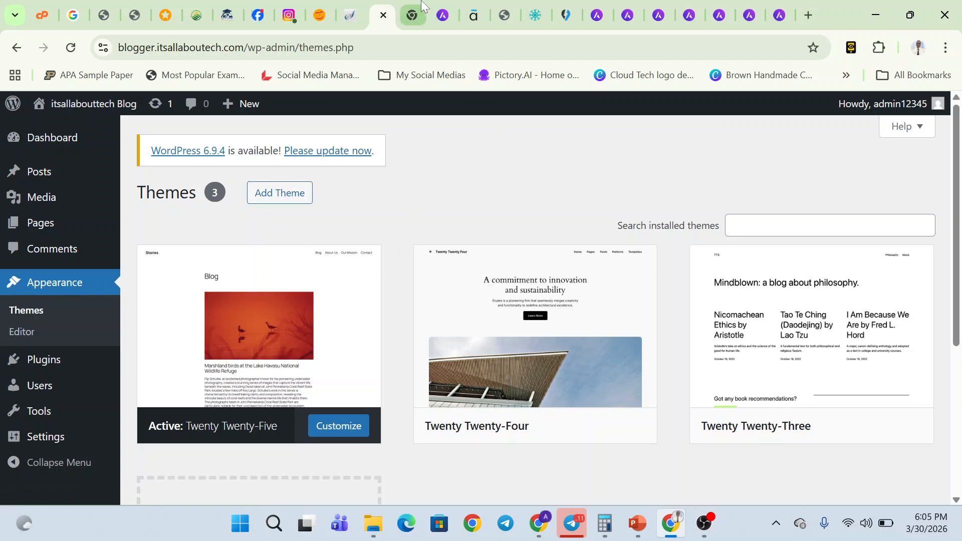
left_click(443, 15)
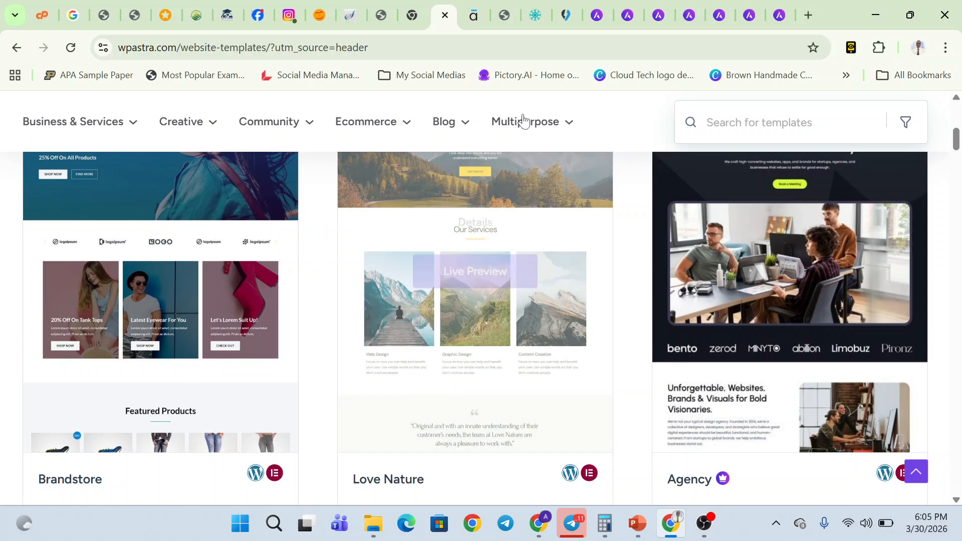
left_click(506, 15)
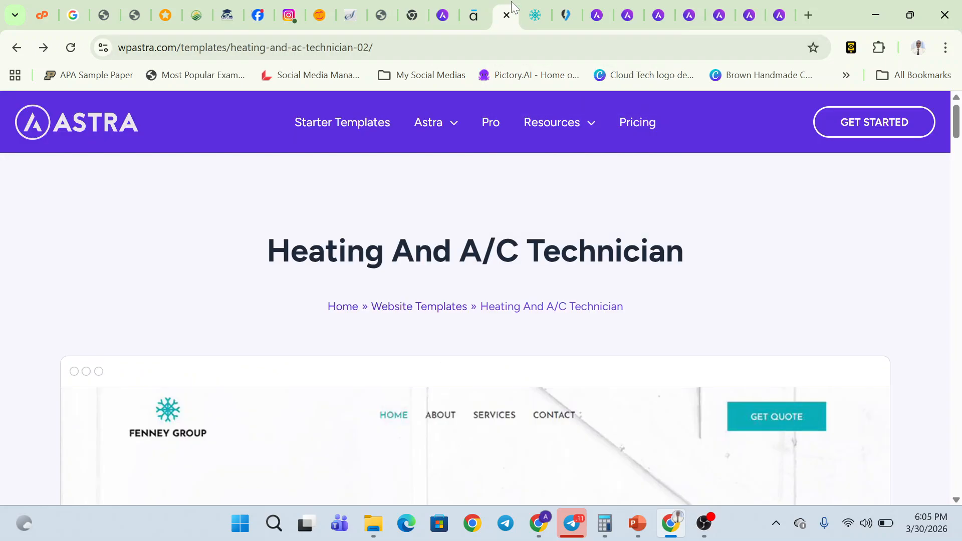